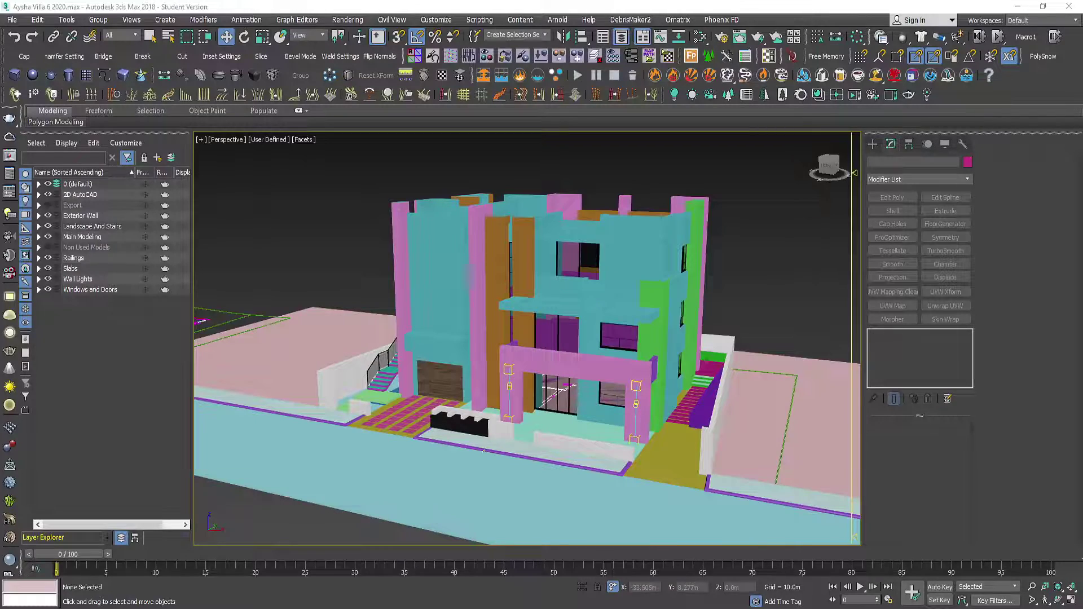
Orbit and zoom around the villa with Edged Faces turned on.
scroll(542, 463, down, 2)
alt+middle_drag(542, 463, 455, 382)
scroll(455, 382, up, 3)
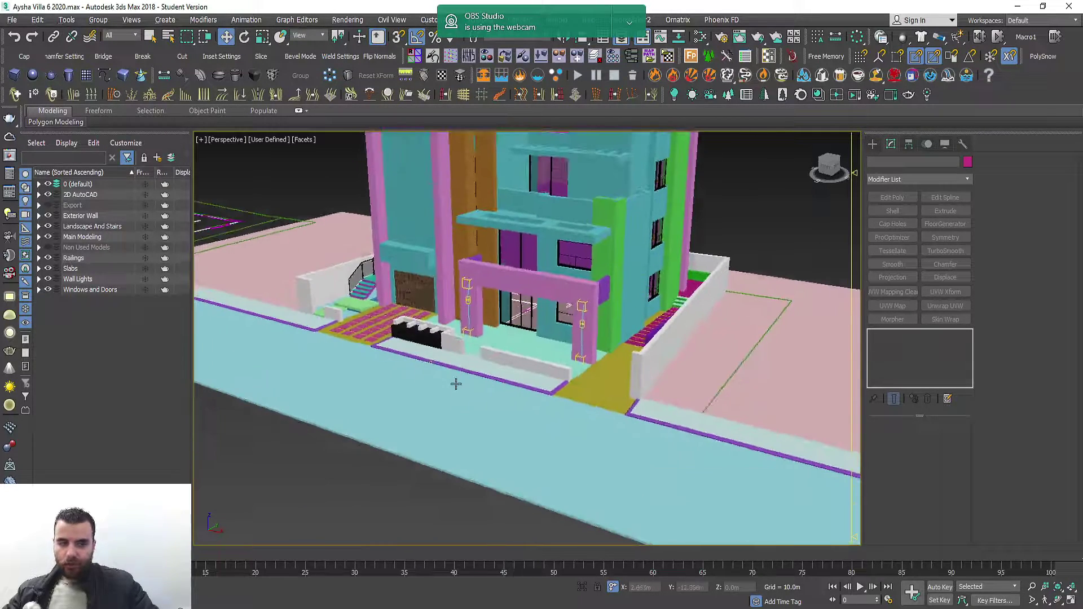
key(F4)
scroll(485, 376, up, 2)
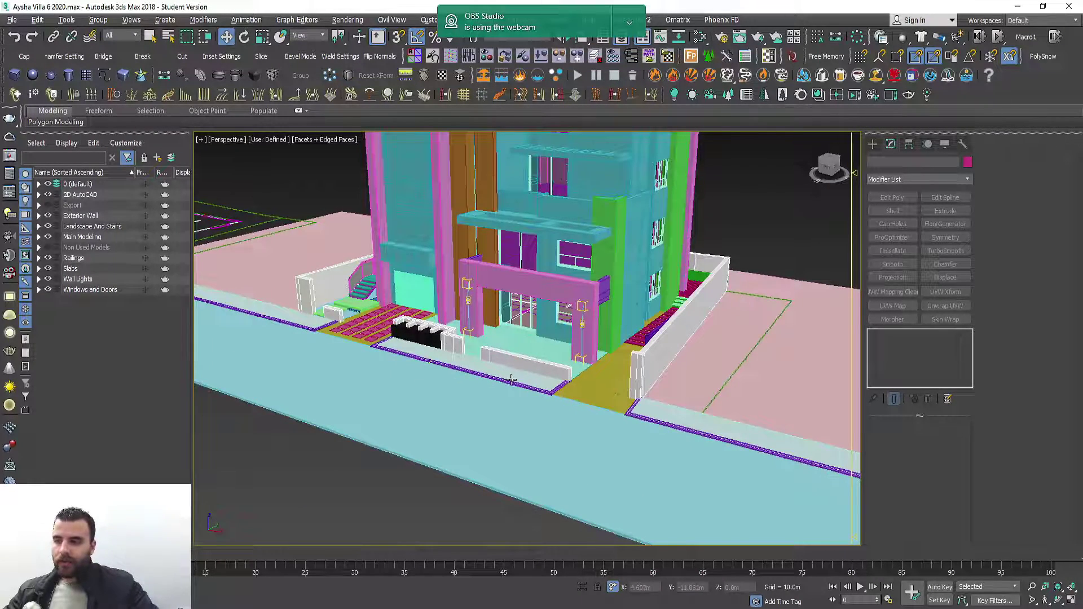
alt+middle_drag(511, 380, 561, 415)
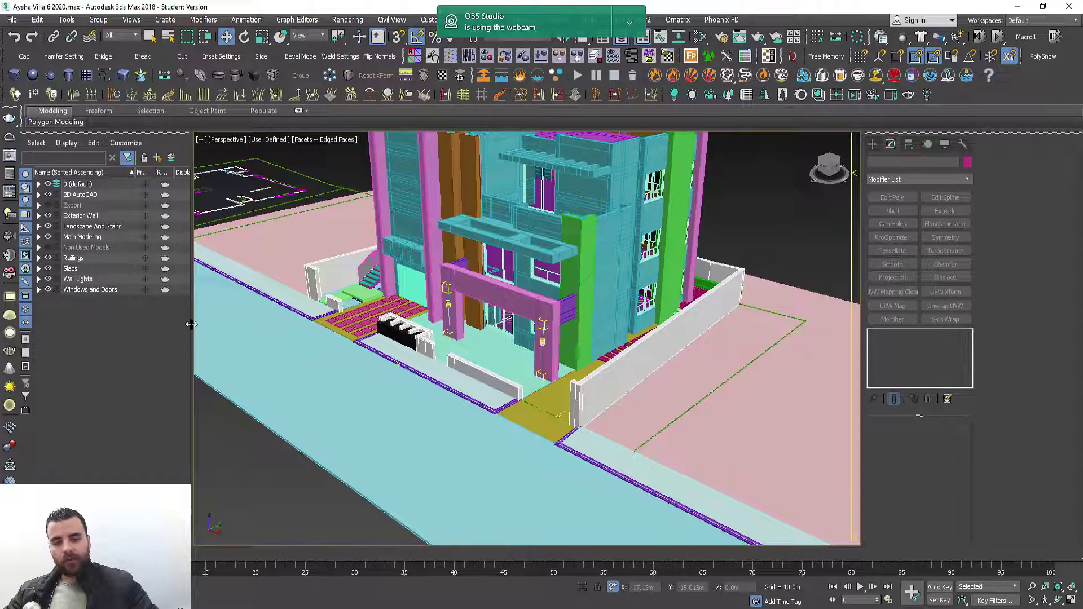
Widen the viewport by dragging the Scene Explorer border left, facing the villa front.
drag(192, 324, 171, 326)
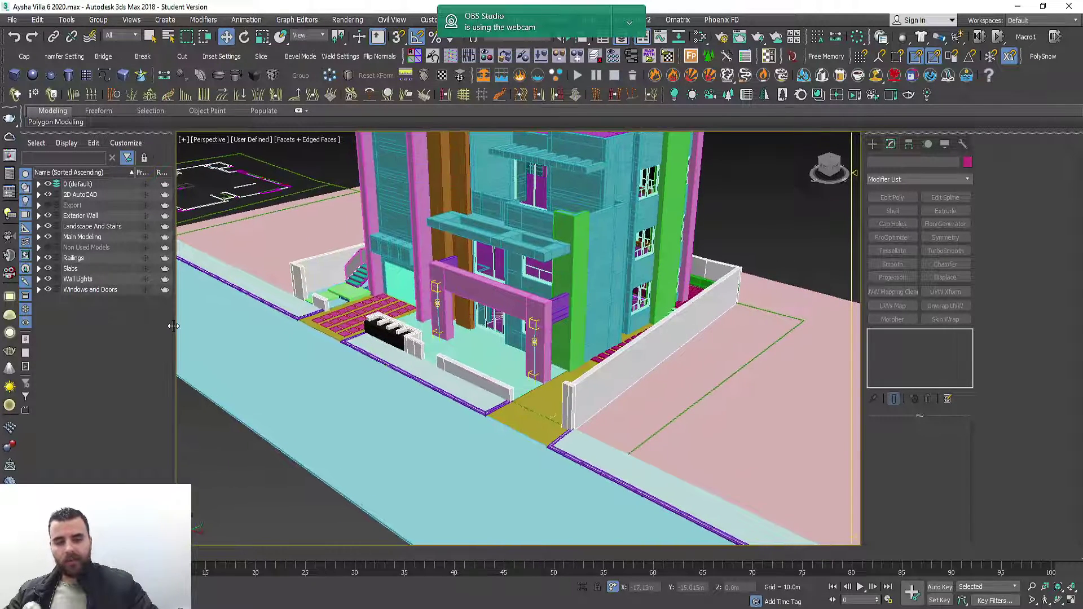
mouse_move(367, 363)
alt+middle_down()
mouse_move(411, 378)
mouse_move(422, 395)
mouse_move(414, 387)
alt+middle_up()
scroll(409, 301, up, 5)
key(F4)
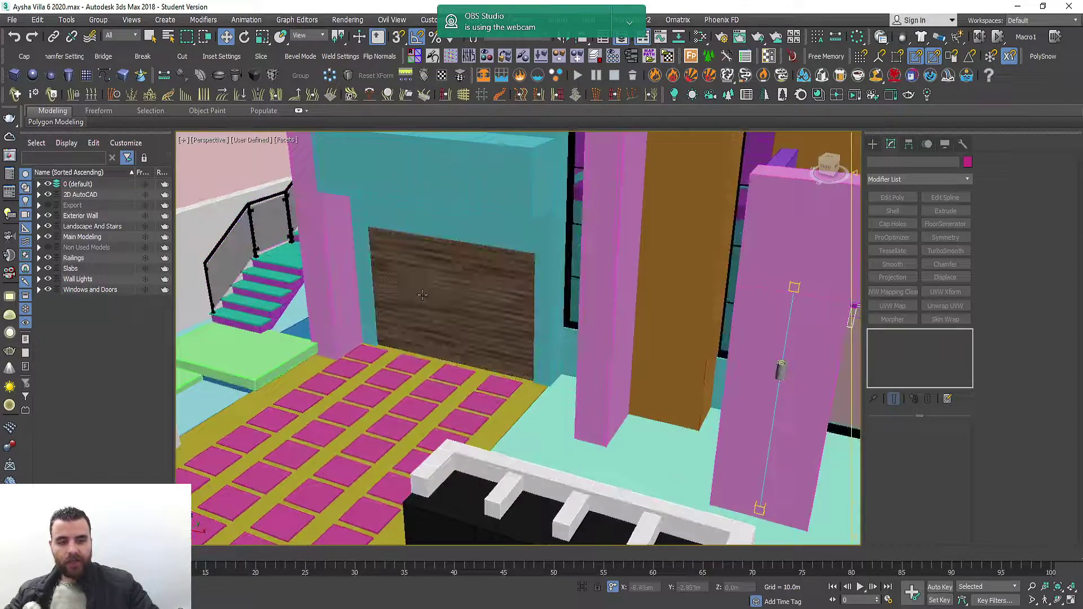
Restore the edge outlines and zoom in on the villa entrance.
scroll(422, 295, down, 5)
scroll(455, 305, up, 5)
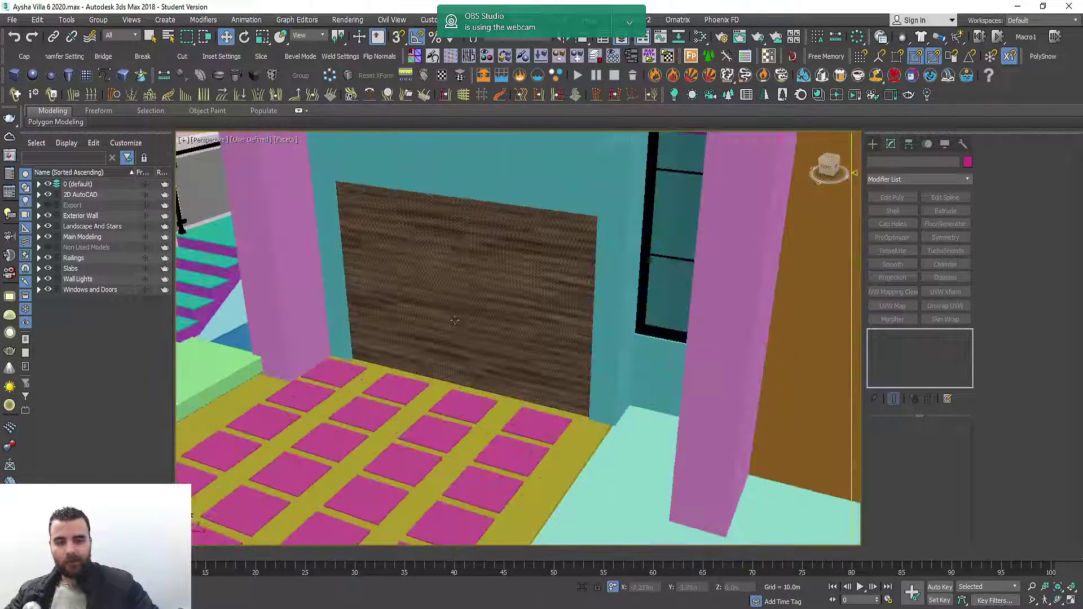
scroll(455, 320, down, 4)
key(F4)
scroll(454, 346, down, 5)
mouse_move(454, 346)
alt+middle_down()
mouse_move(437, 339)
mouse_move(458, 328)
alt+middle_up()
click(629, 28)
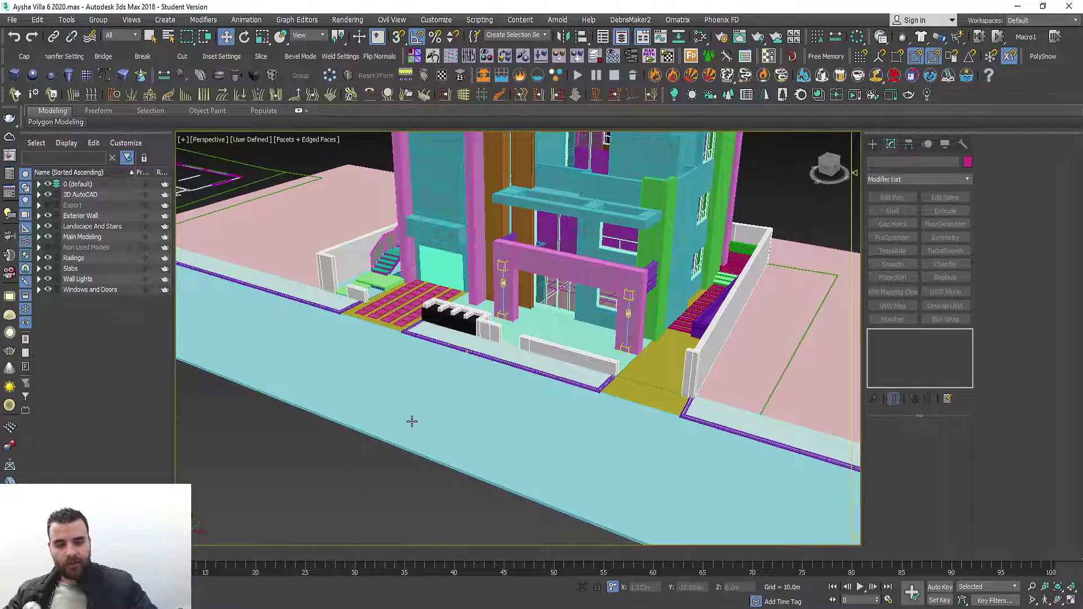
scroll(464, 413, up, 2)
scroll(446, 412, up, 2)
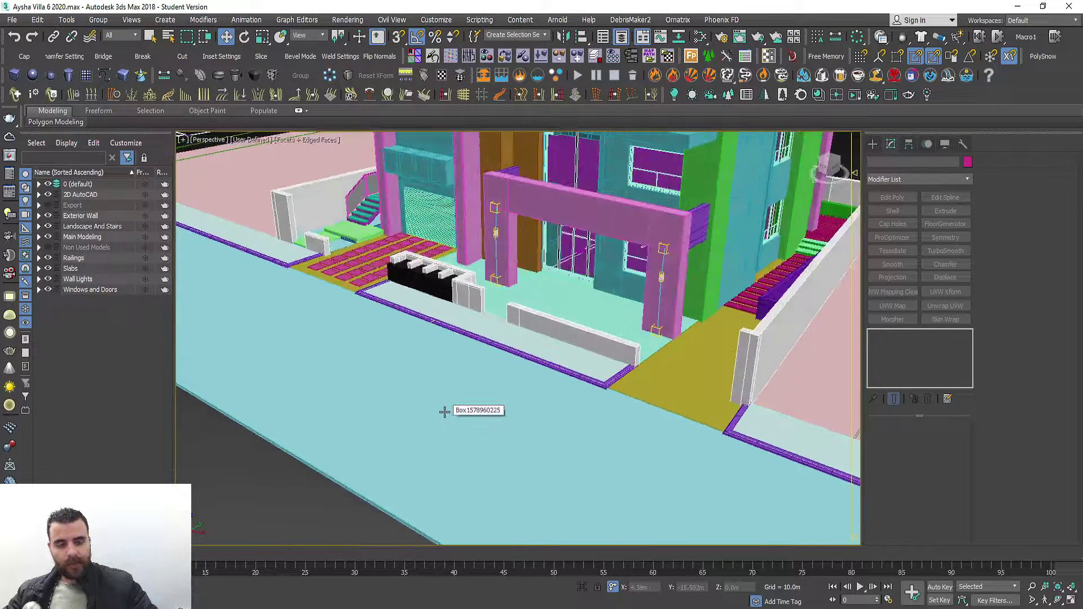
click(445, 412)
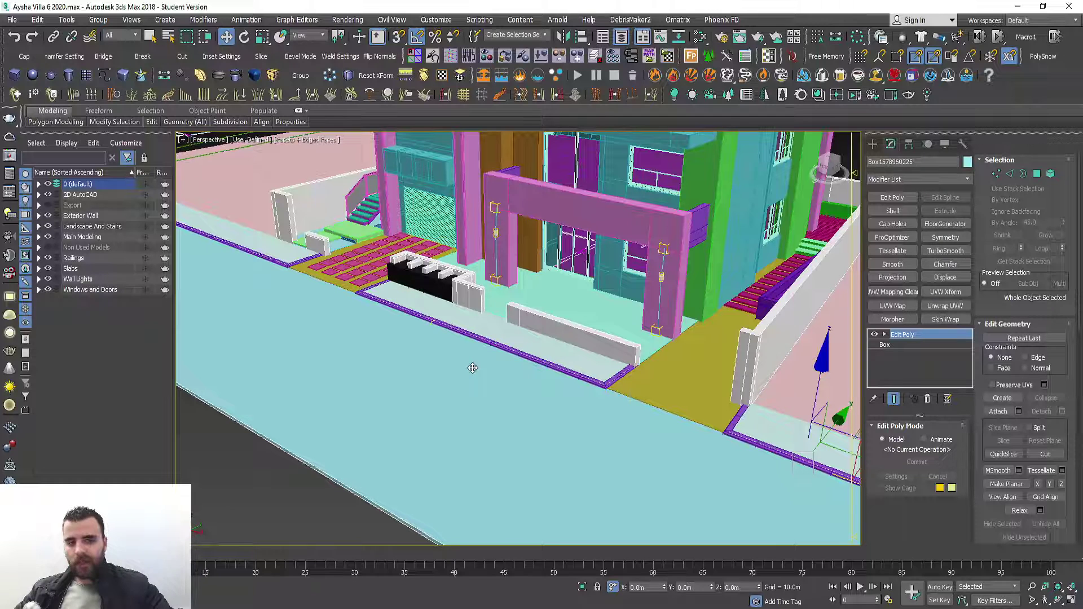
alt+middle_drag(491, 375, 487, 376)
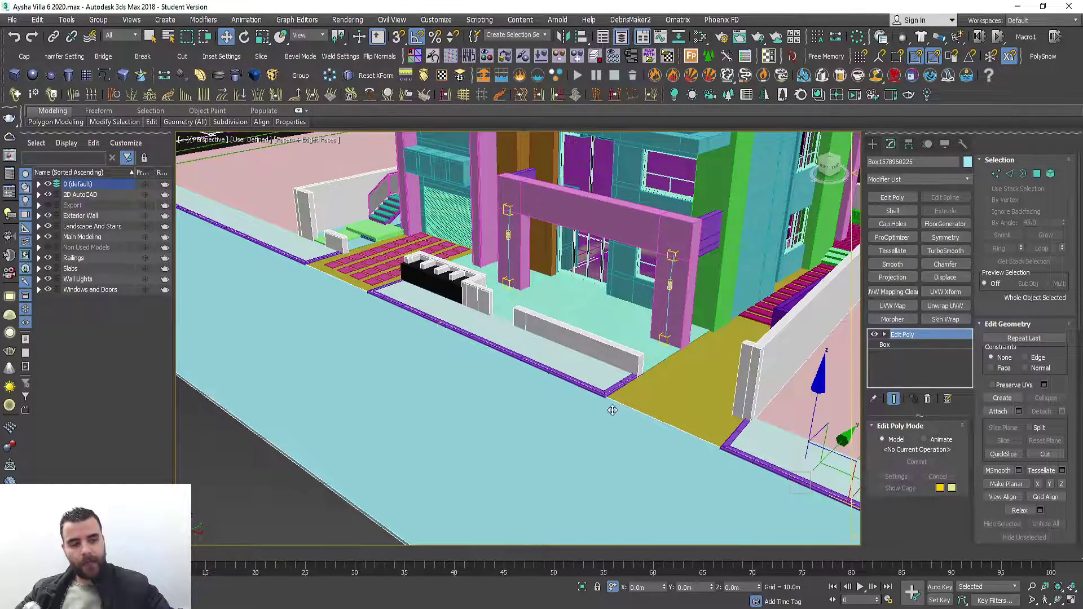
mouse_move(612, 410)
alt+middle_down()
mouse_move(565, 358)
mouse_move(508, 338)
alt+middle_up()
click(875, 335)
click(875, 335)
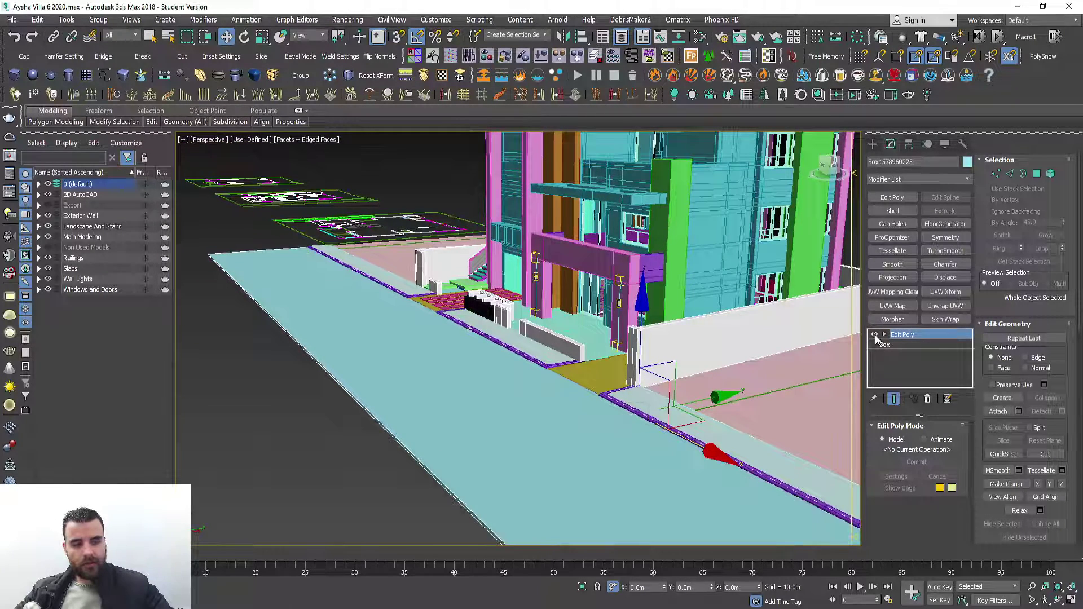
alt+middle_drag(614, 439, 611, 446)
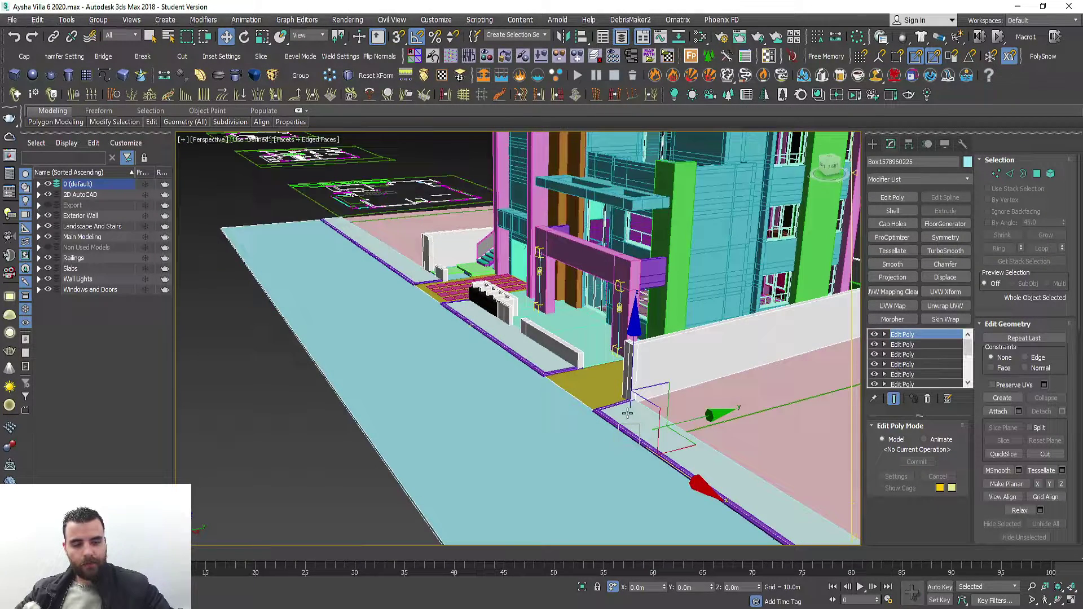
click(527, 415)
key(alt+q)
mouse_move(497, 399)
alt+middle_down()
mouse_move(559, 401)
mouse_move(595, 370)
mouse_move(593, 353)
alt+middle_up()
click(589, 353)
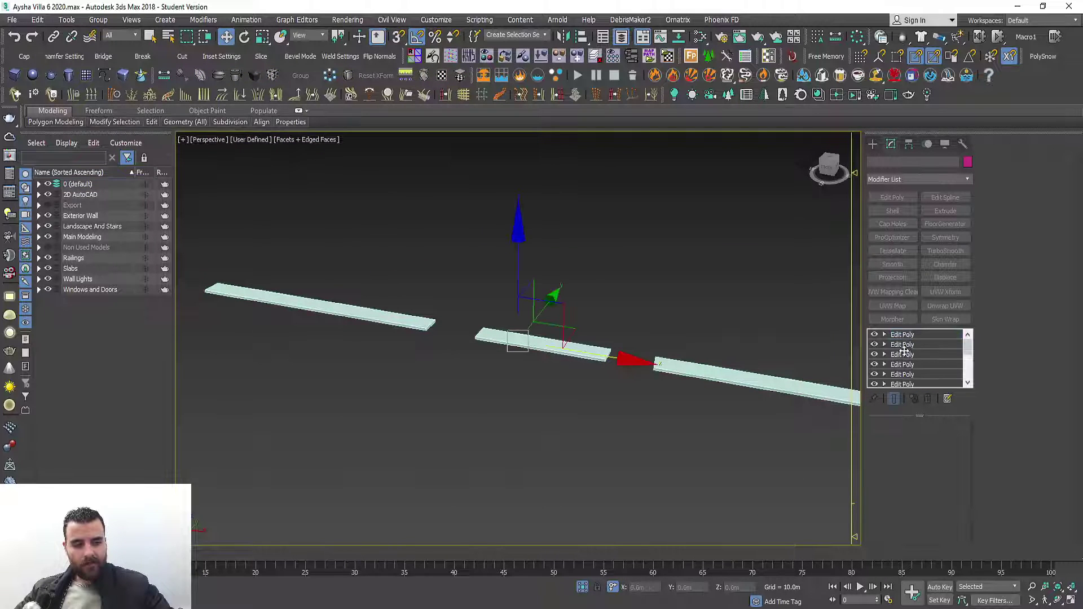
scroll(882, 340, down, 2)
scroll(882, 341, down, 1)
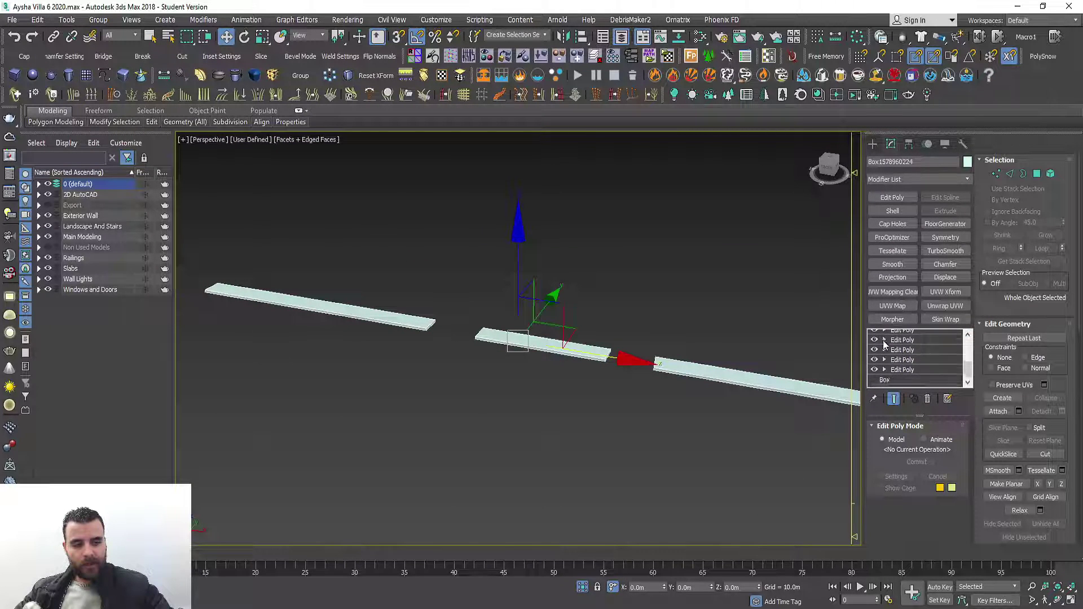
scroll(882, 341, down, 1)
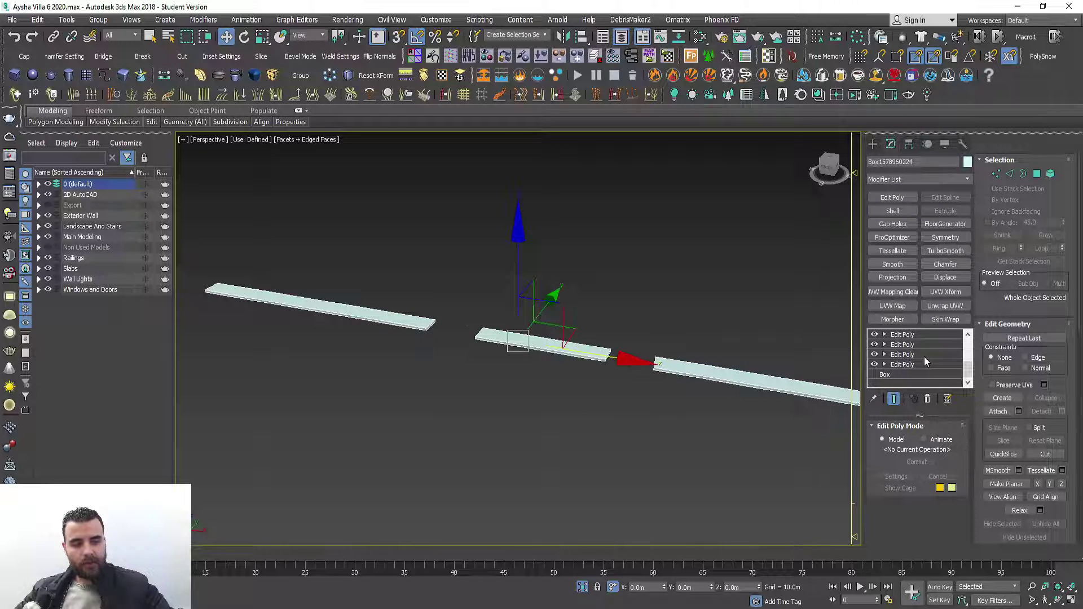
scroll(924, 357, up, 2)
scroll(924, 357, up, 2)
click(583, 587)
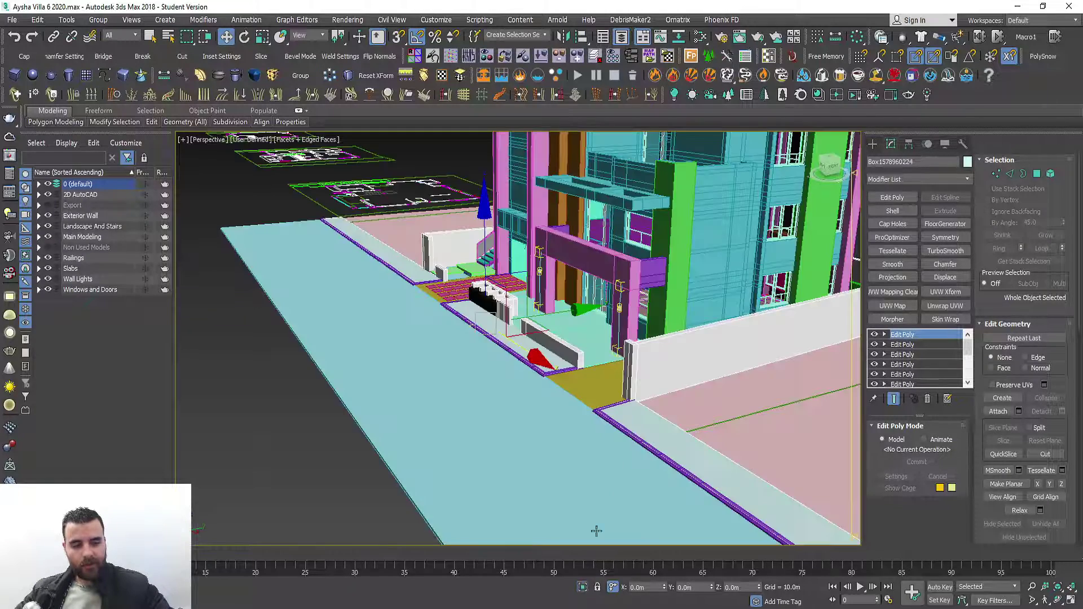
scroll(630, 427, up, 2)
scroll(653, 435, up, 2)
scroll(675, 442, up, 4)
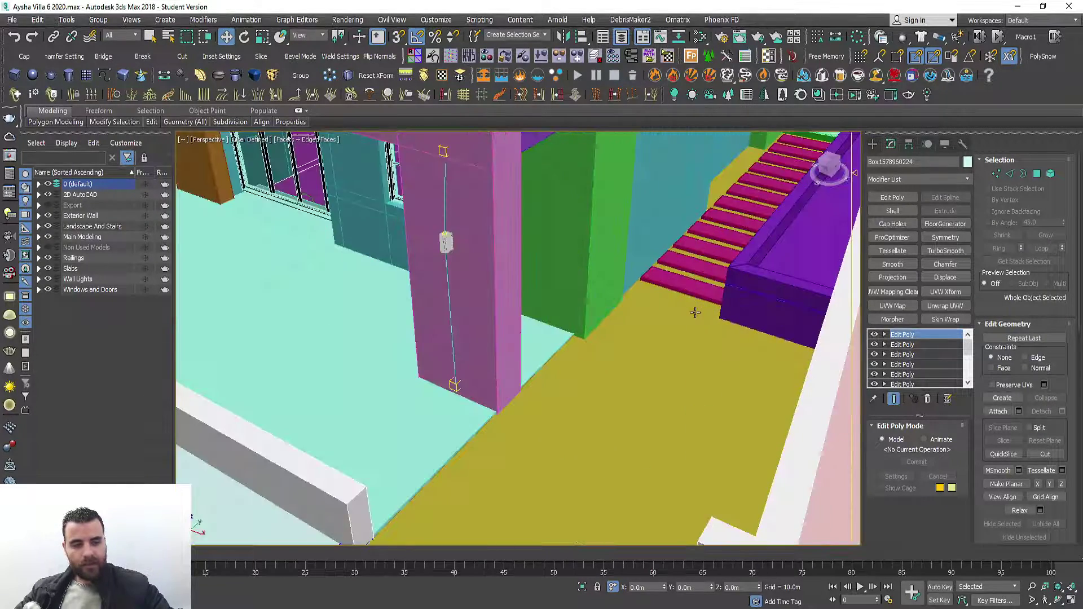
click(696, 312)
scroll(700, 315, down, 2)
scroll(710, 320, down, 2)
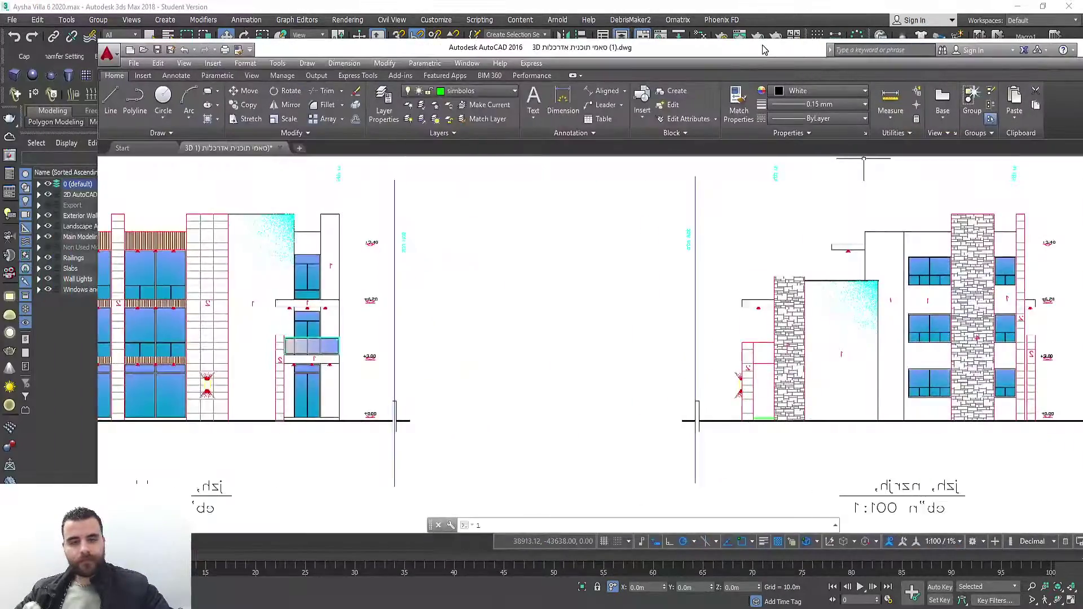
Zoom into the AutoCAD site plan around the entrance's parked cars and paving.
scroll(716, 320, up, 5)
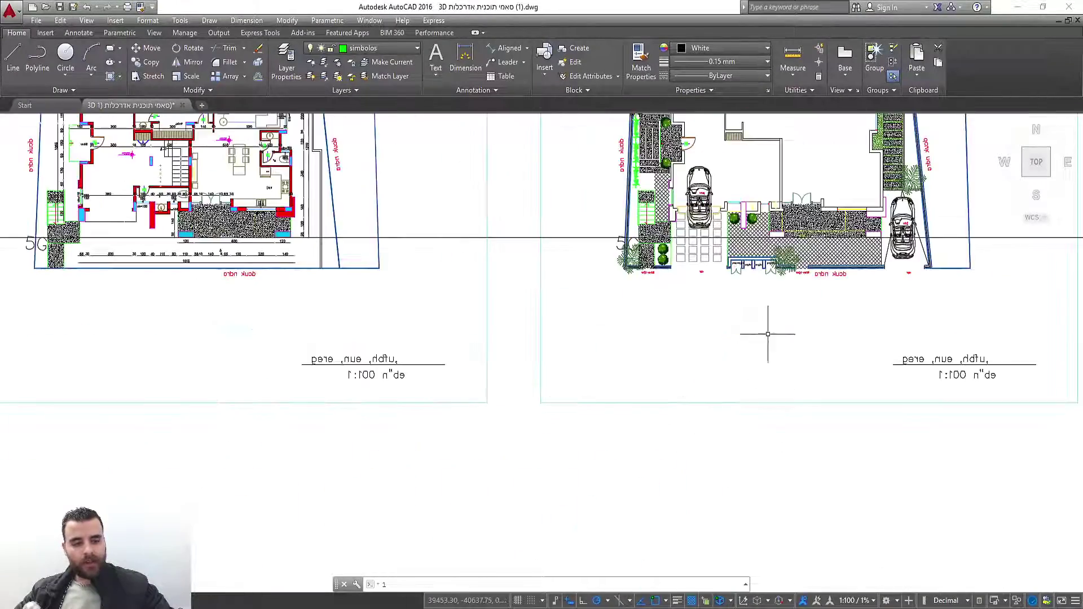
scroll(770, 337, up, 3)
scroll(769, 337, up, 3)
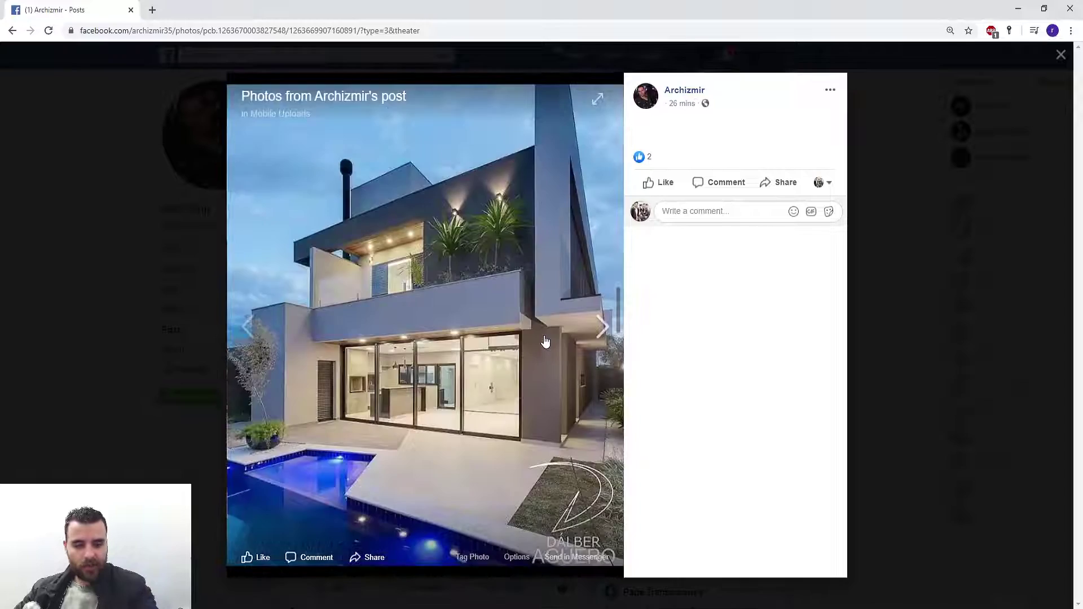
View the next reference villa photo, then minimize Chrome to return to AutoCAD.
click(546, 342)
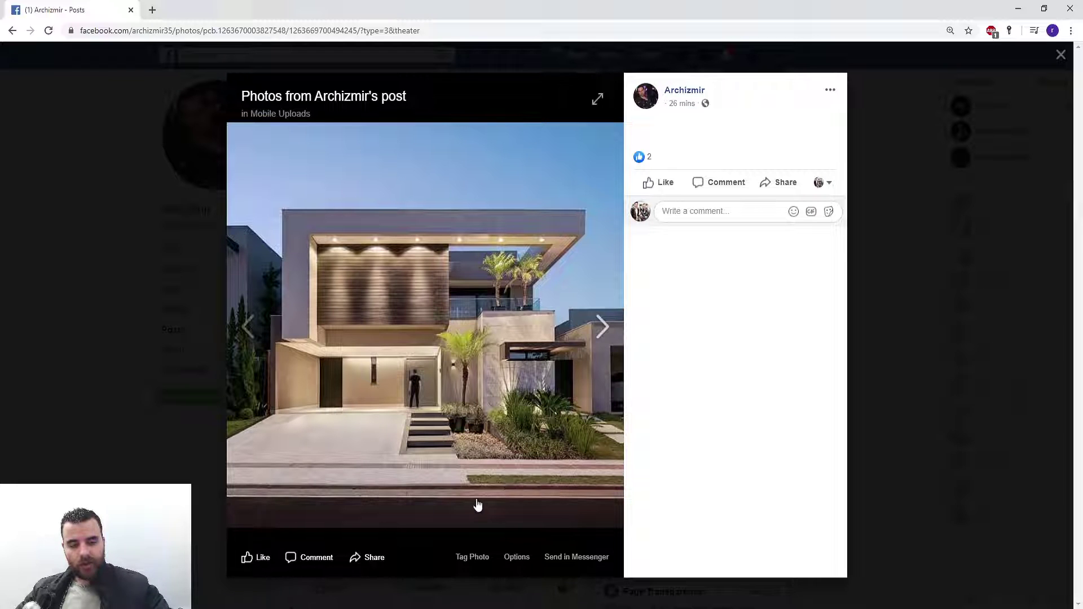
click(1017, 8)
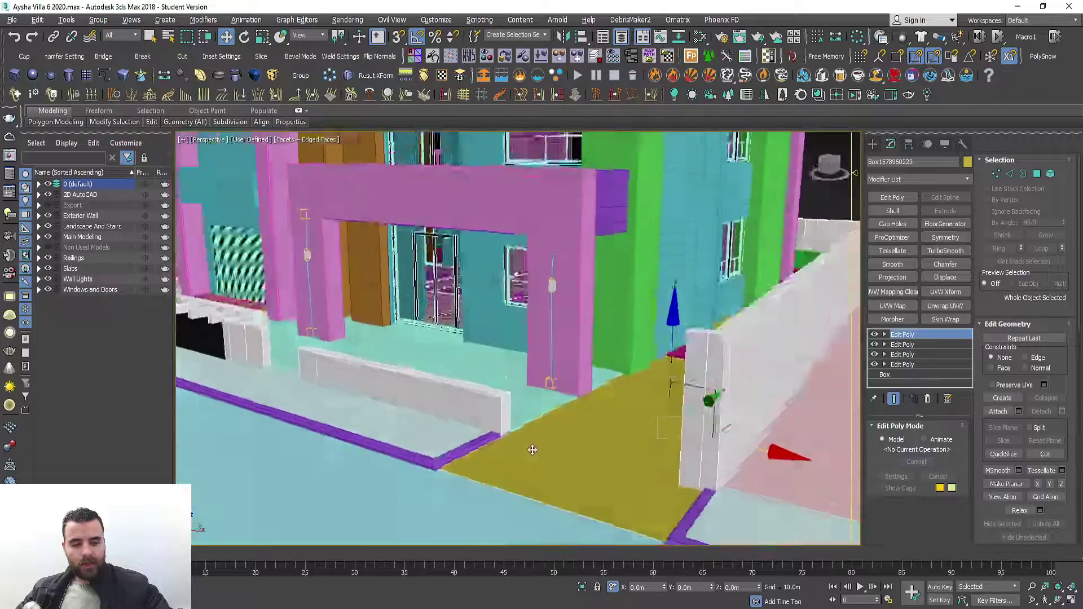
alt+middle_drag(532, 448, 410, 419)
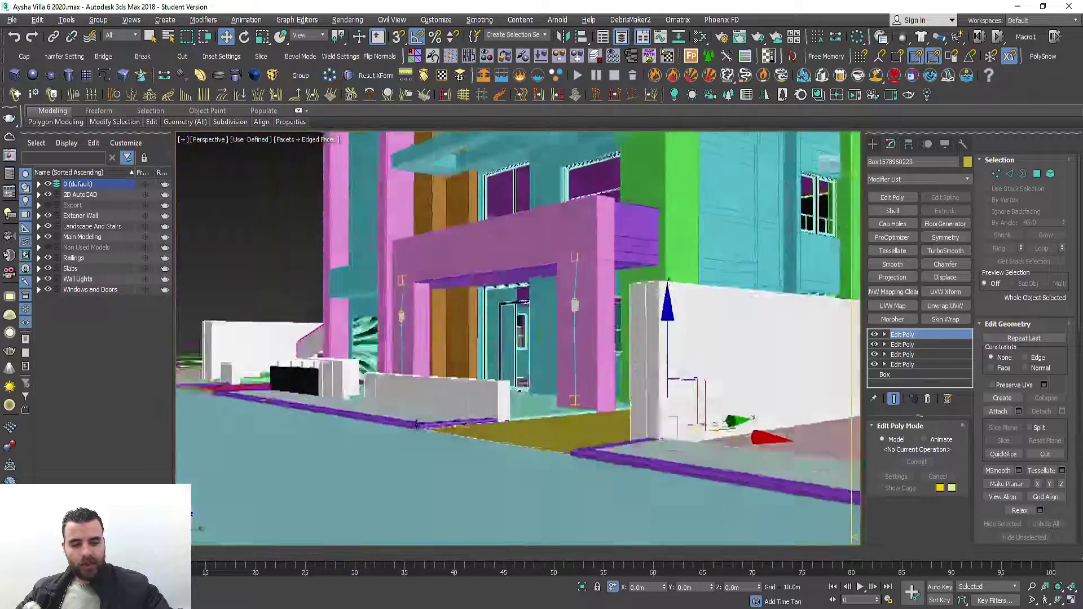
scroll(410, 419, up, 2)
scroll(410, 429, up, 2)
scroll(410, 446, up, 2)
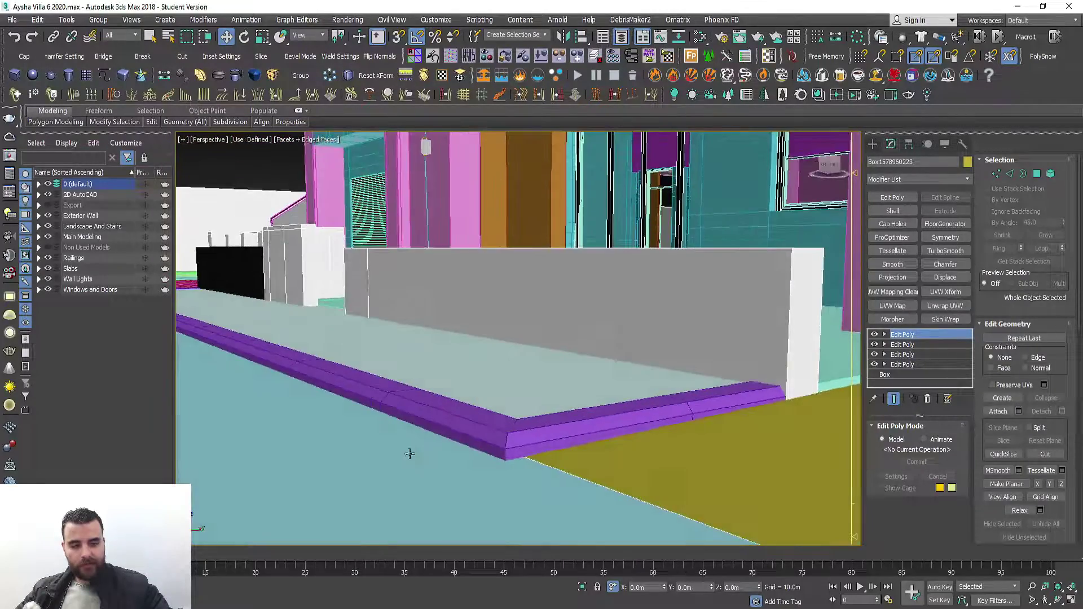
scroll(456, 419, down, 2)
alt+middle_drag(511, 376, 477, 412)
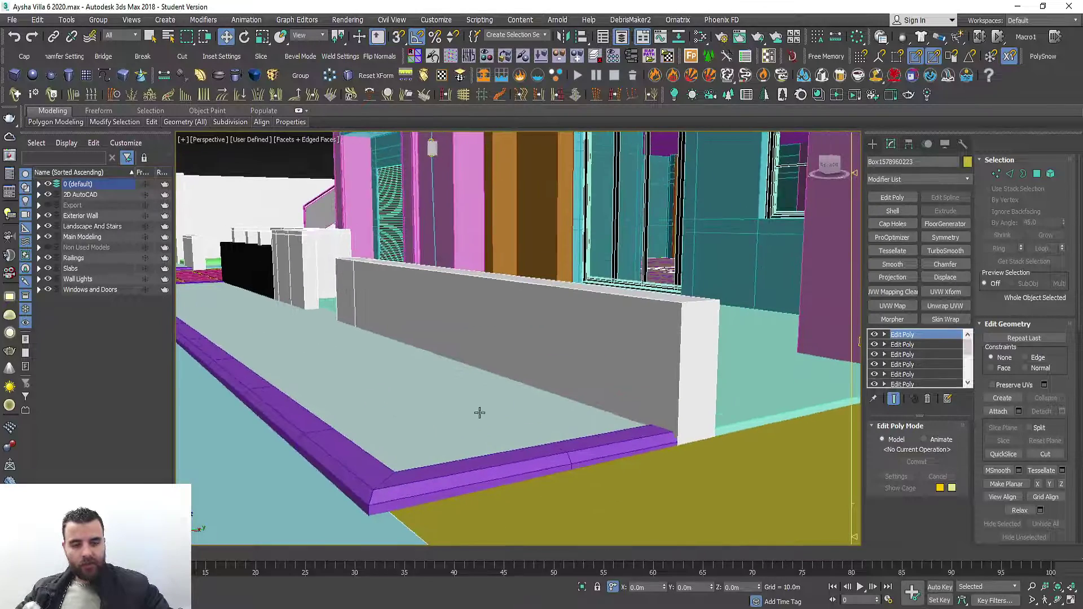
click(304, 344)
scroll(327, 327, up, 5)
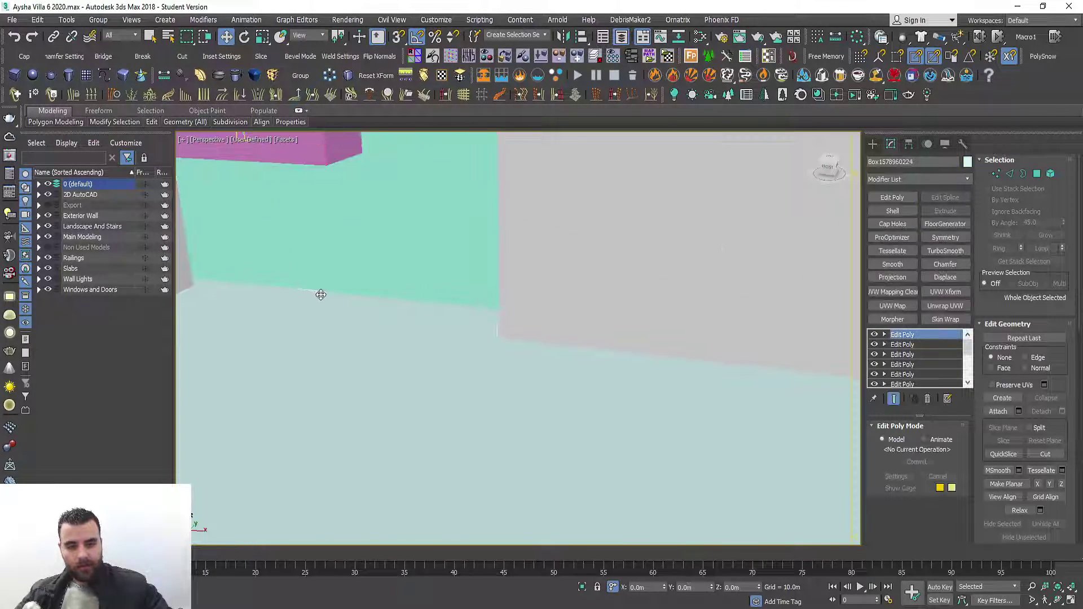
middle_drag(317, 293, 386, 328)
scroll(386, 328, down, 3)
click(383, 311)
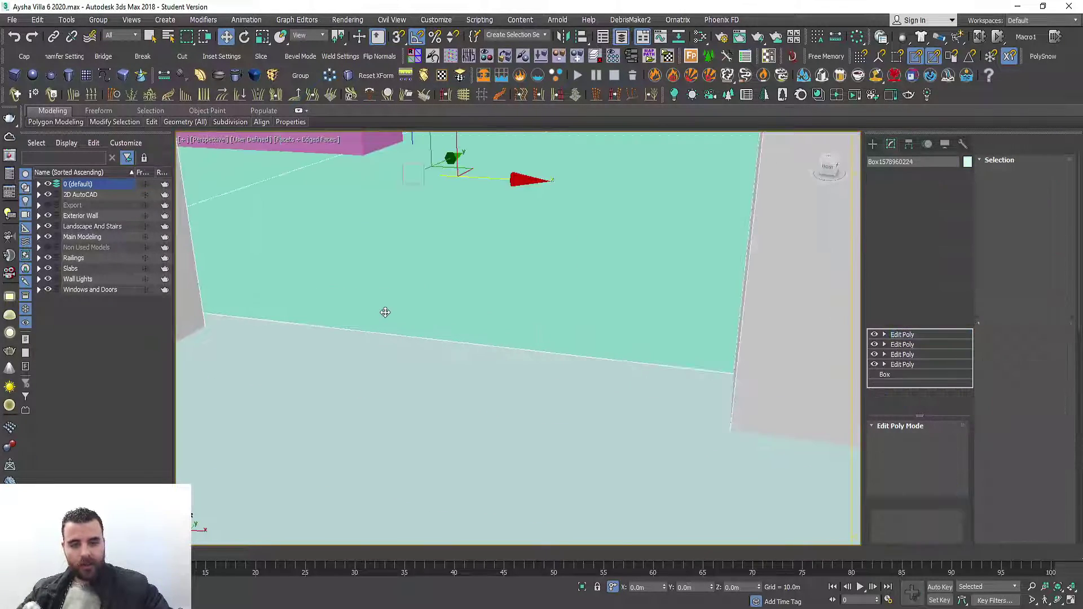
scroll(310, 320, up, 3)
click(310, 320)
scroll(295, 304, down, 3)
scroll(321, 315, down, 2)
mouse_move(322, 315)
middle_down()
mouse_move(397, 326)
mouse_move(286, 234)
mouse_move(329, 271)
mouse_move(311, 293)
middle_up()
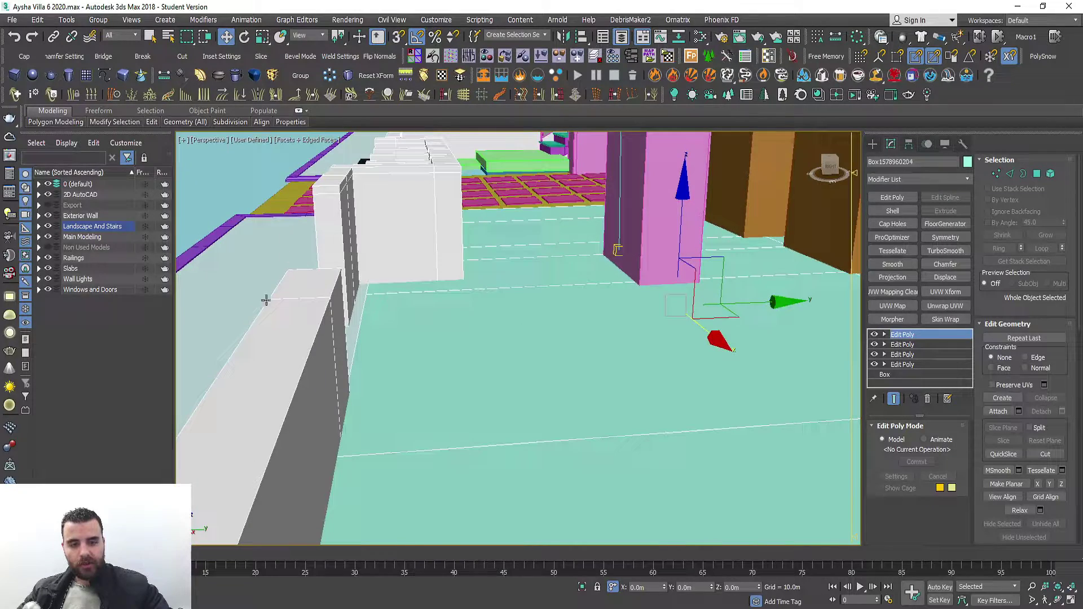
Orbit and zoom until the pink-tiled floor by the stairs and long wall fills the view.
mouse_move(446, 326)
alt+middle_down()
mouse_move(495, 322)
mouse_move(368, 271)
mouse_move(395, 265)
alt+middle_up()
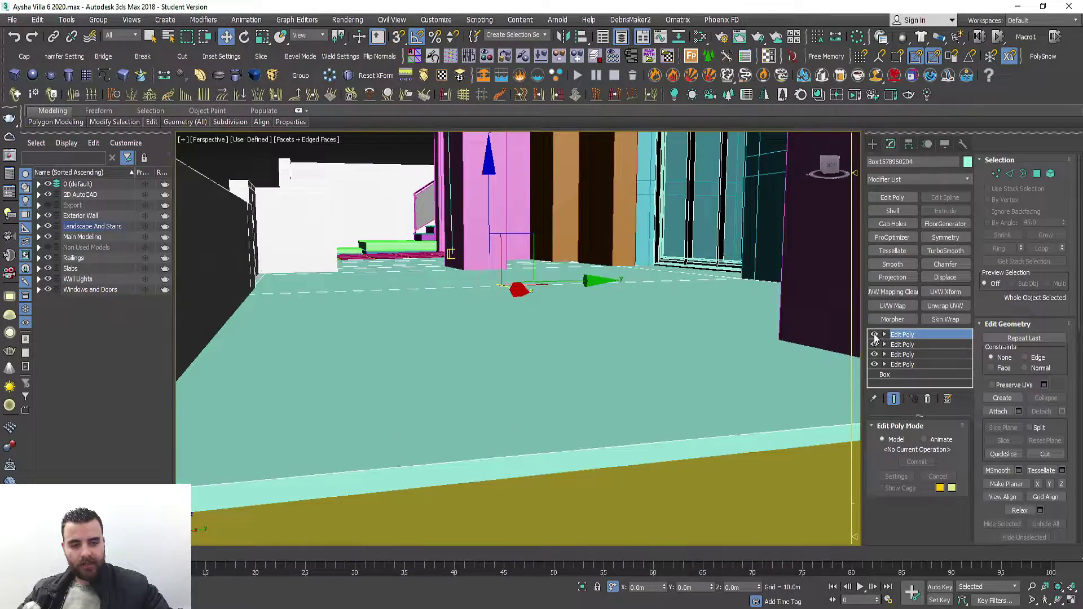
mouse_move(353, 350)
alt+middle_down()
mouse_move(452, 372)
mouse_move(568, 421)
alt+middle_up()
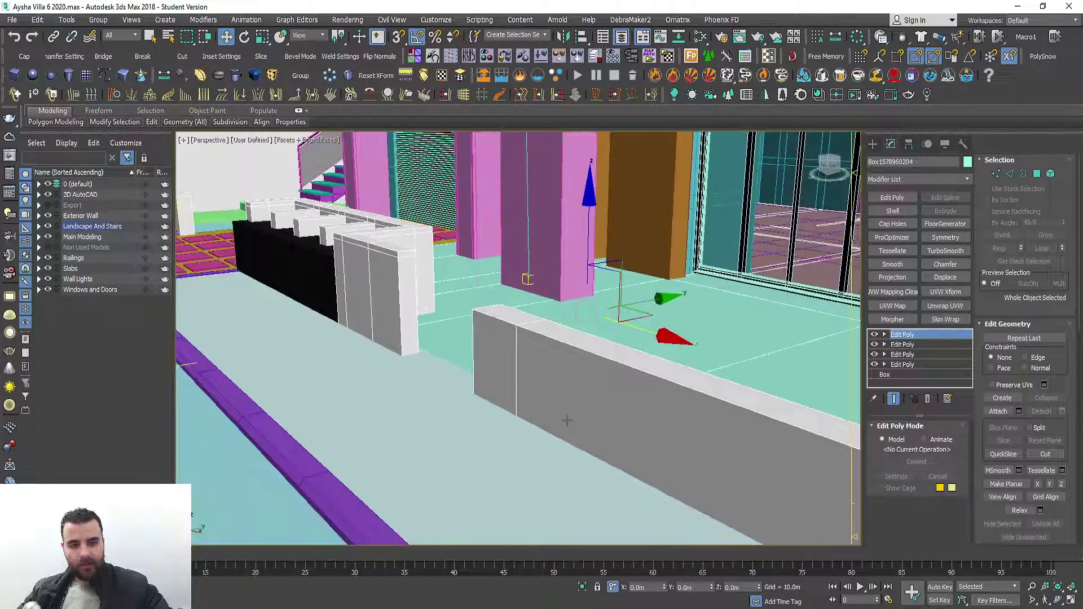
scroll(465, 389, up, 2)
scroll(474, 388, up, 2)
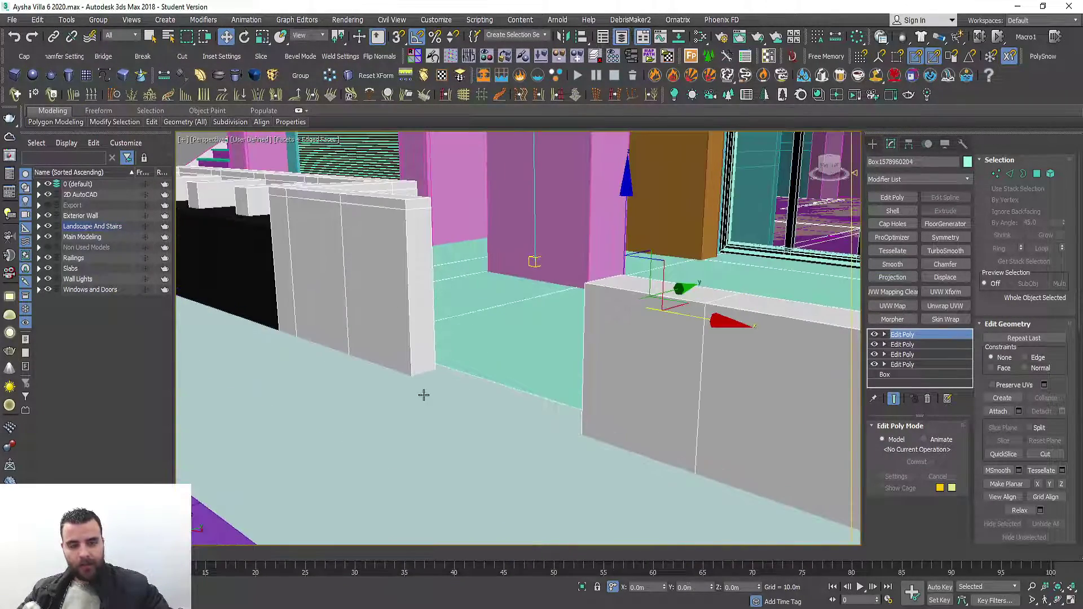
alt+middle_drag(368, 427, 505, 461)
scroll(345, 410, up, 2)
alt+middle_drag(354, 441, 418, 395)
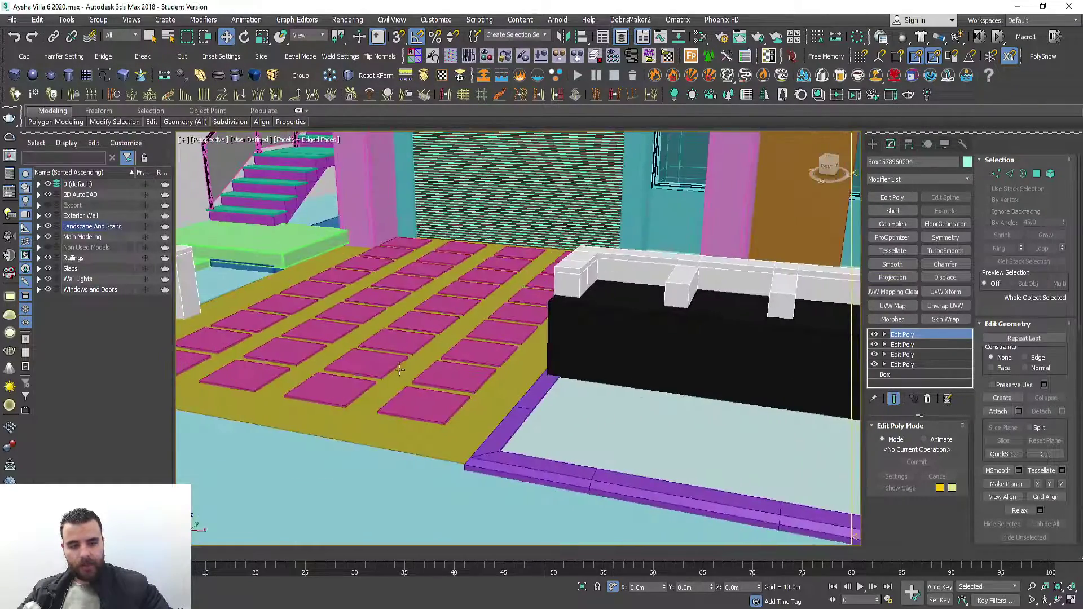
scroll(429, 390, up, 2)
scroll(433, 388, up, 2)
Select the yellow floor slab and briefly toggle See-Through to inspect its tiles.
click(433, 388)
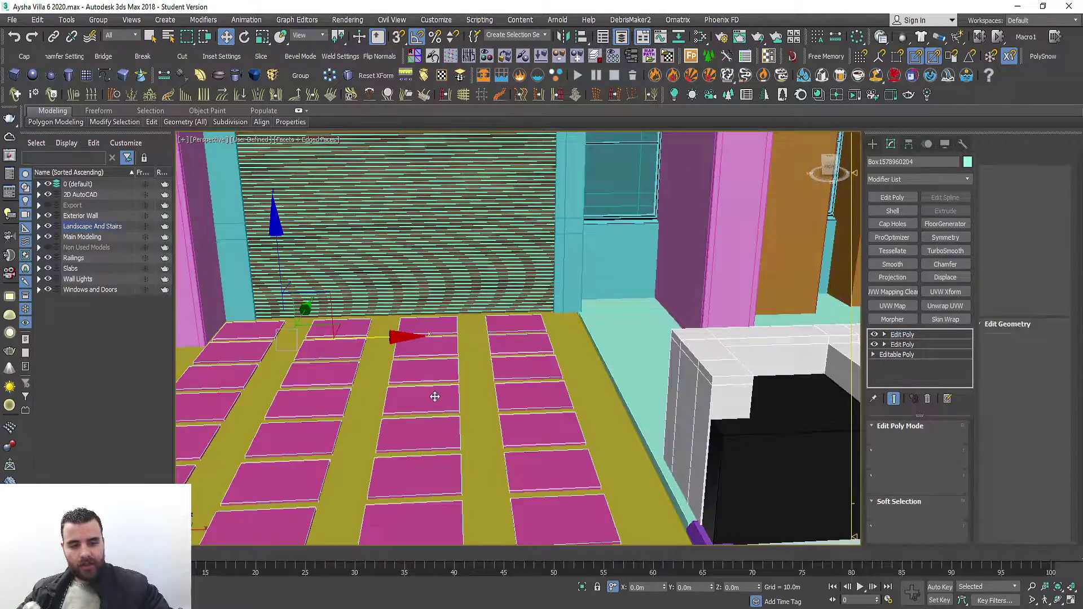
scroll(474, 338, down, 3)
scroll(493, 392, up, 2)
click(495, 393)
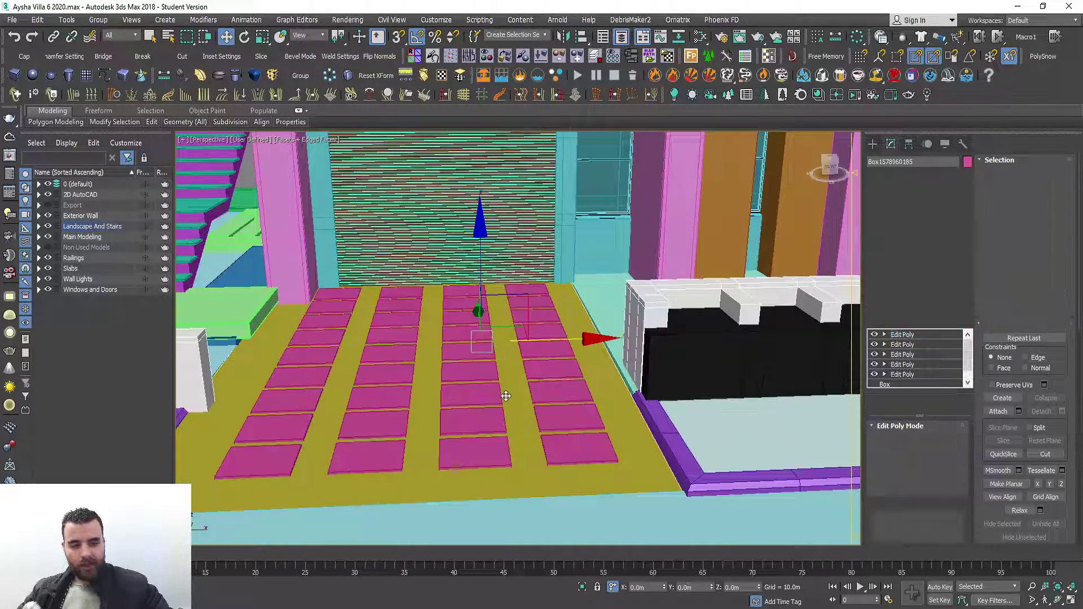
key(alt+x)
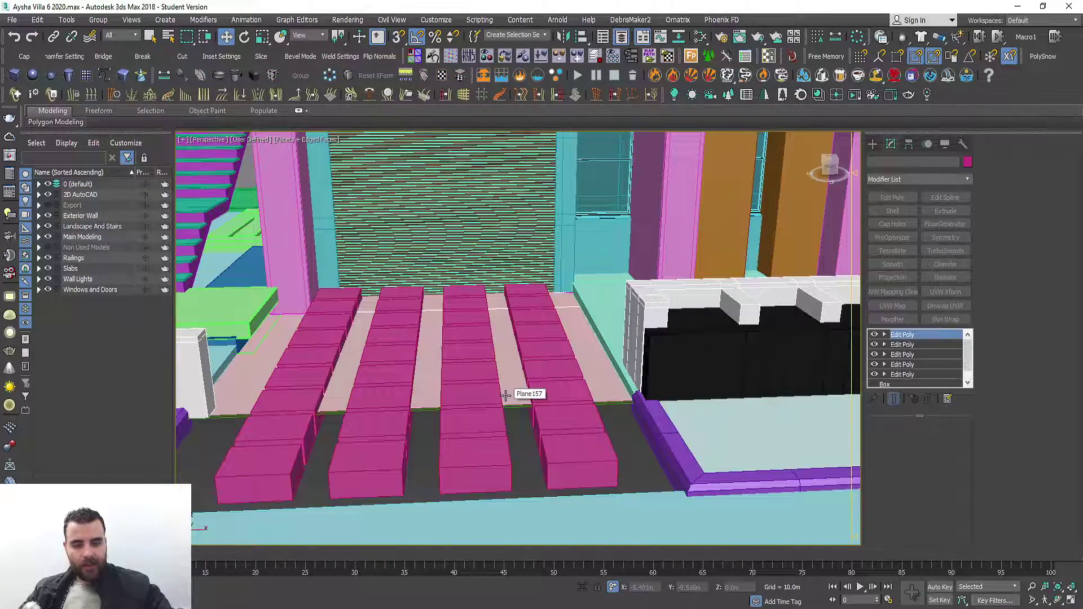
key(alt+x)
alt+middle_drag(512, 389, 553, 394)
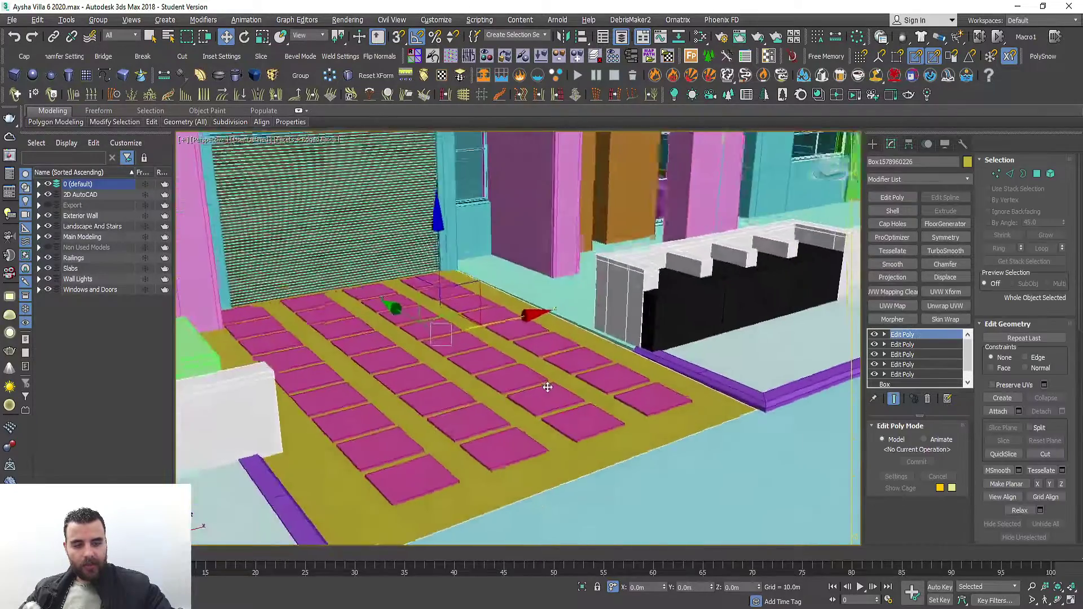
Isolate the yellow slab, frame it in the maximized side view, then end isolation.
key(alt+q)
key(alt+w)
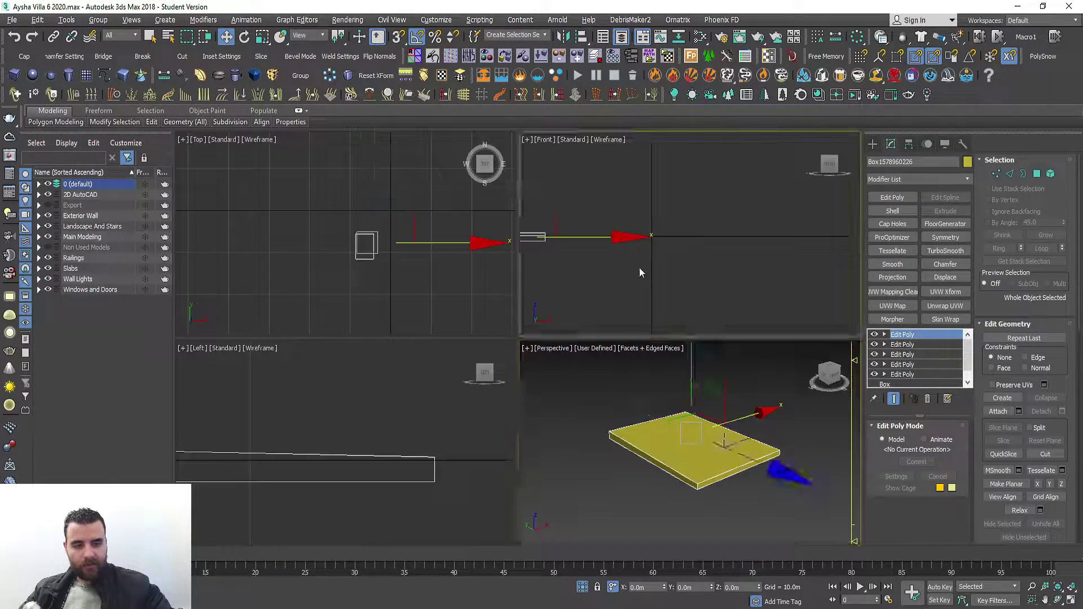
key(alt+w)
key(alt+w)
key(alt+w)
scroll(421, 398, down, 2)
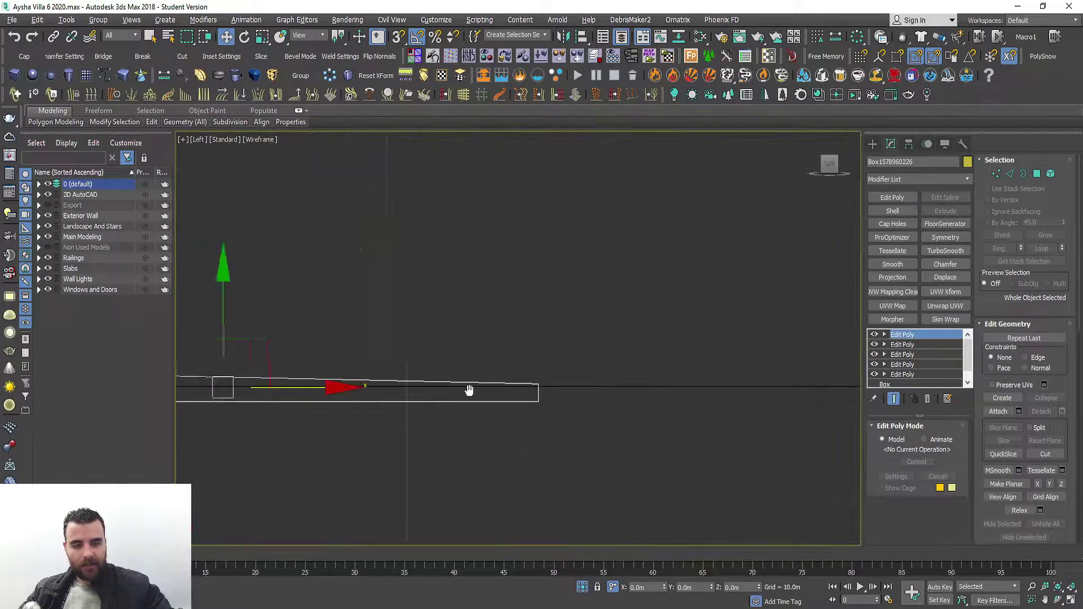
middle_drag(220, 389, 359, 390)
click(583, 587)
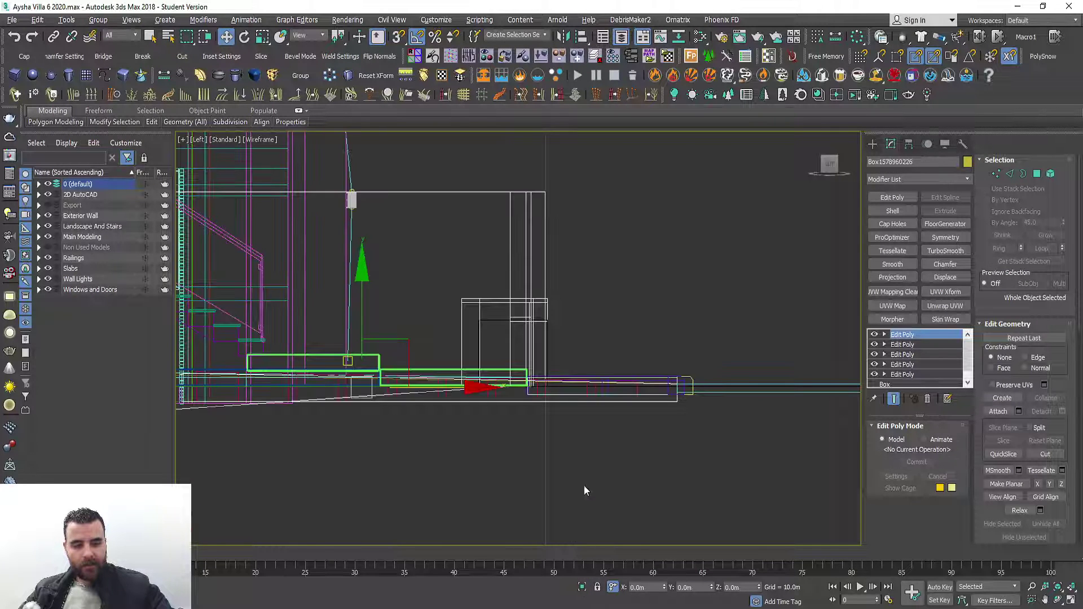
key(alt+w)
right_click(649, 446)
key(alt+w)
Isolate the slab with its pink tiles and confirm in the side view the tiles sit on it.
ctrl+click(561, 366)
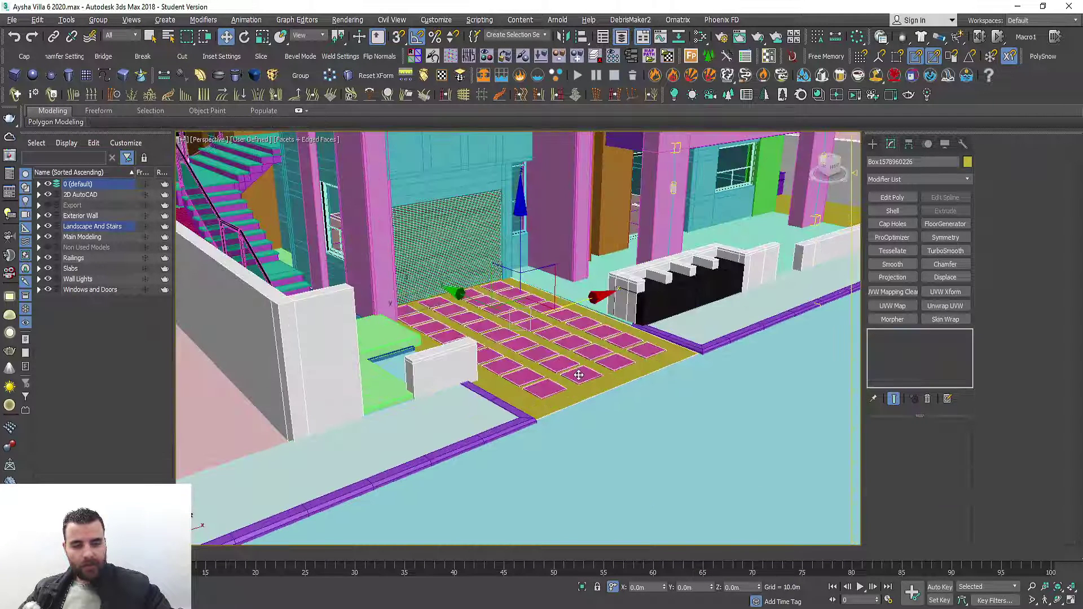
key(alt+q)
key(alt+w)
right_click(352, 400)
key(alt+w)
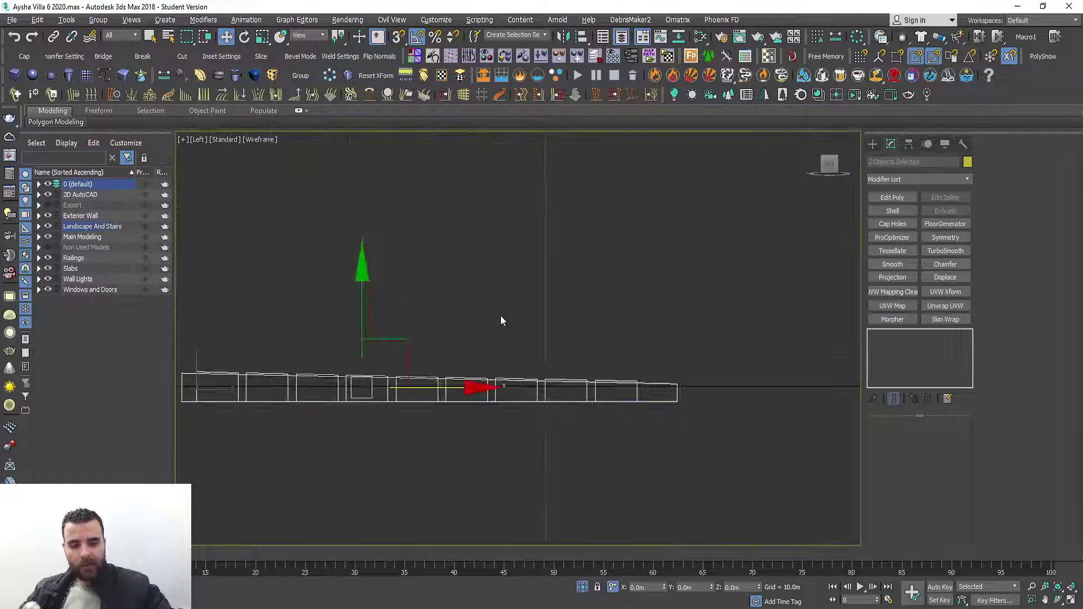
click(474, 355)
click(364, 400)
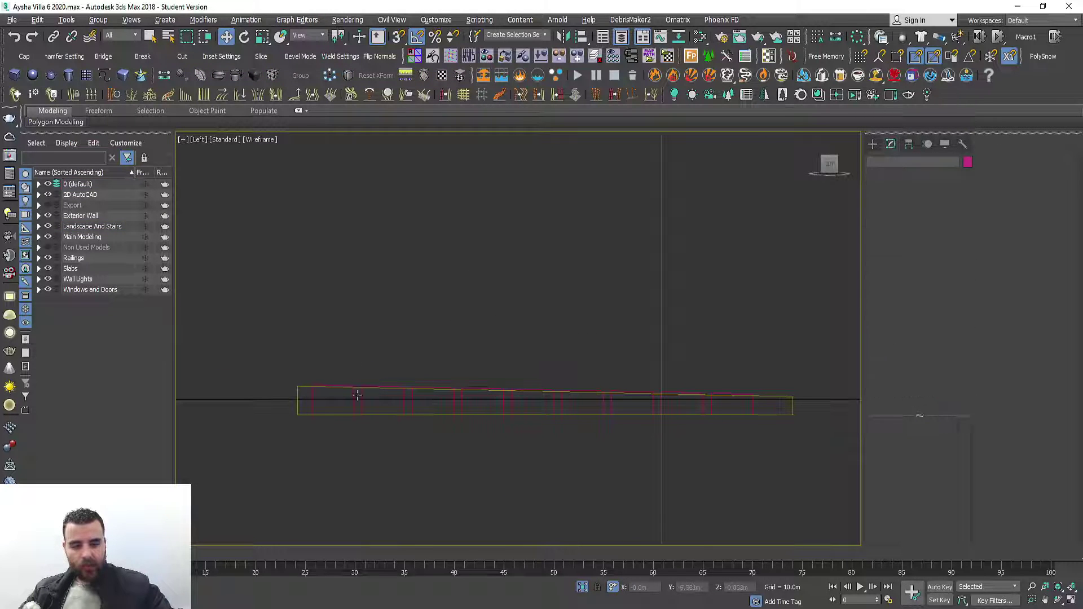
scroll(750, 395, up, 1)
key(alt+w)
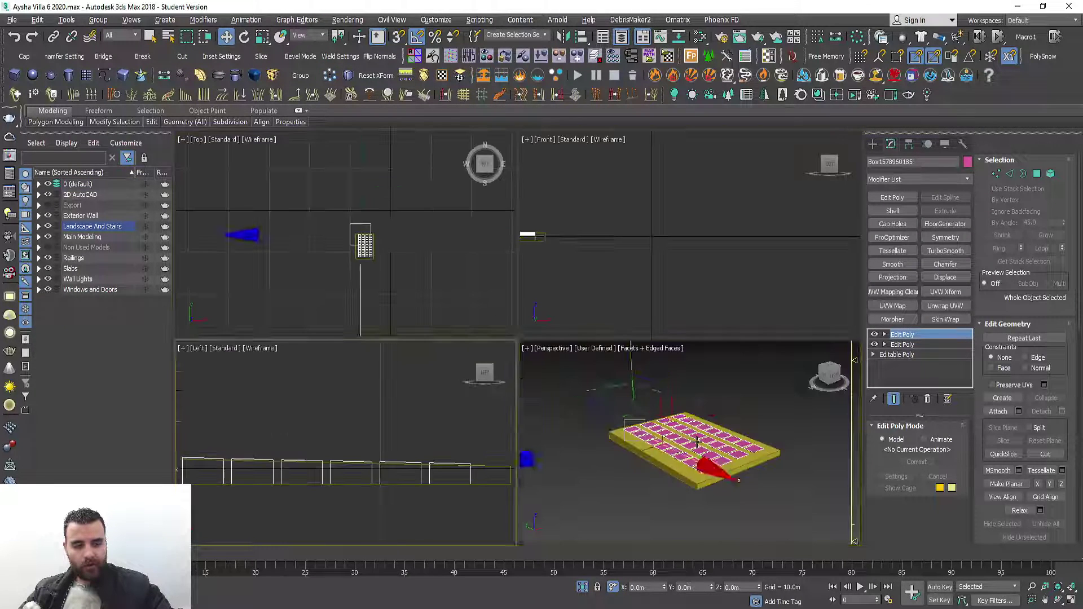
right_click(697, 449)
key(alt+w)
End isolation in 3ds Max, then zoom and pan the AutoCAD plan to the paving grid and car.
click(583, 587)
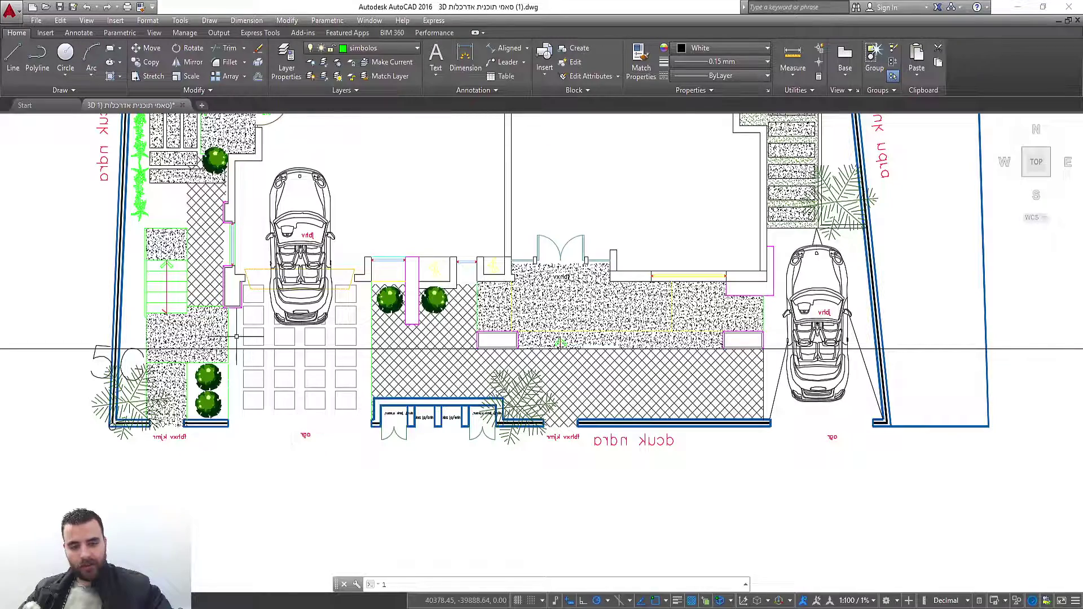
scroll(227, 400, up, 6)
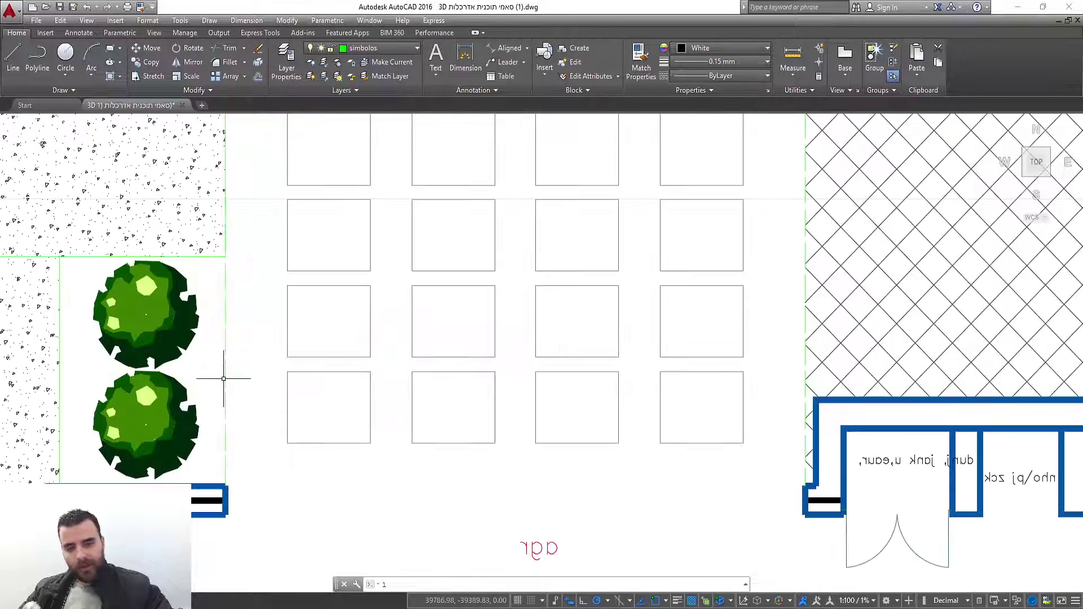
scroll(225, 330, down, 4)
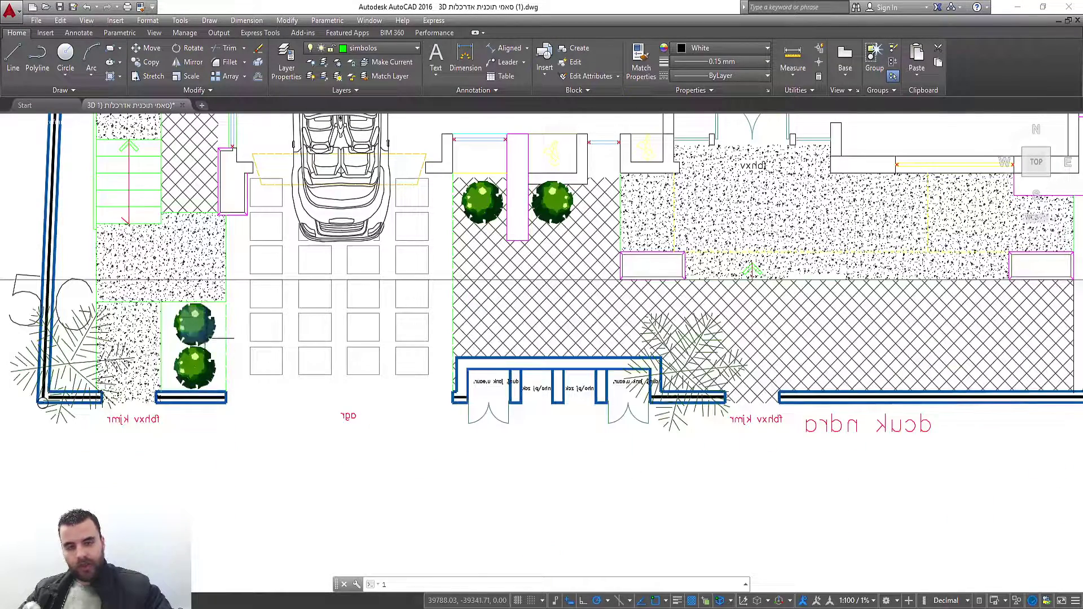
middle_drag(148, 332, 177, 479)
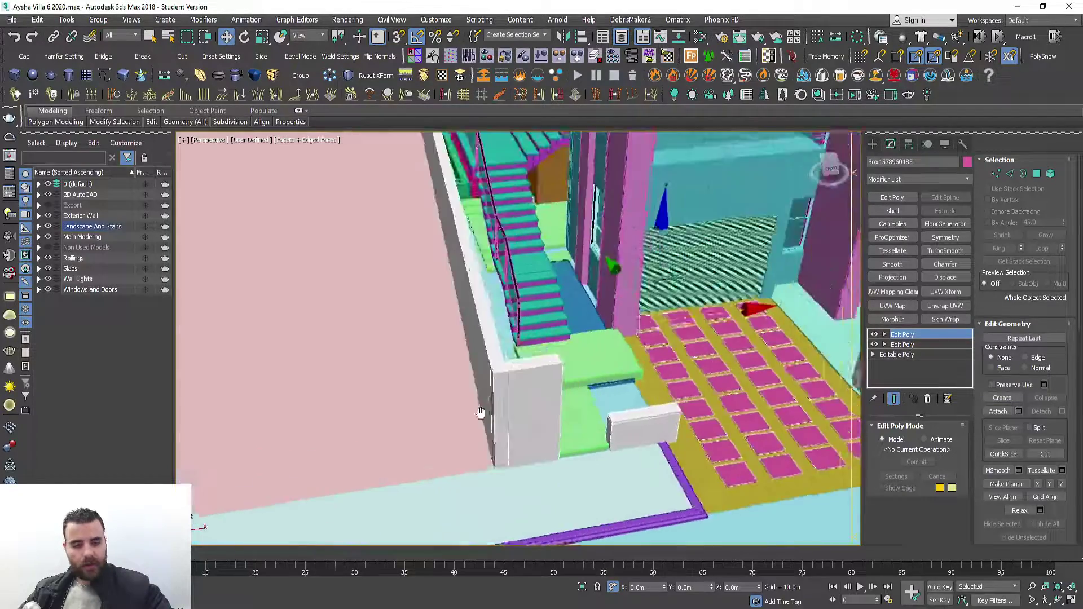
Slide the small box by the stair landing left along X, then select the balcony glass railing.
mouse_move(480, 413)
alt+middle_down()
mouse_move(541, 298)
mouse_move(559, 384)
alt+middle_up()
click(537, 284)
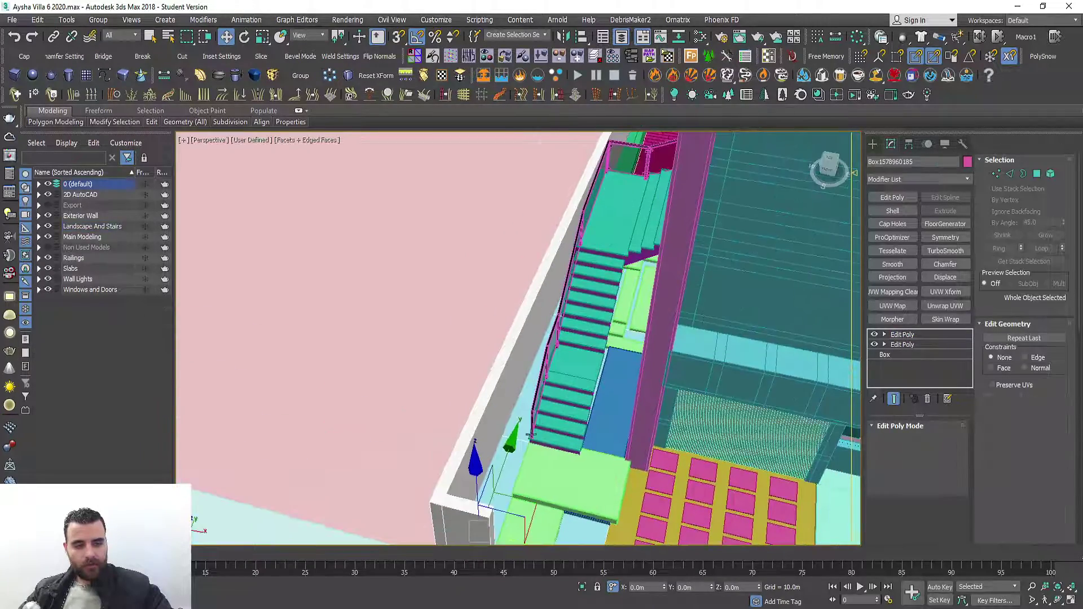
middle_drag(562, 507, 561, 418)
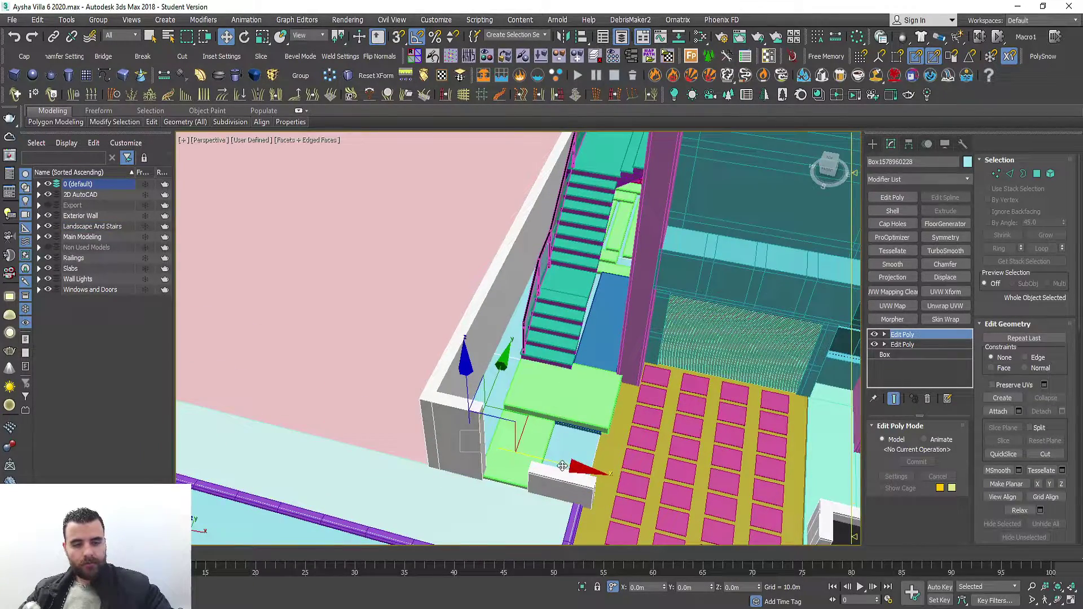
drag(562, 466, 327, 364)
mouse_move(357, 352)
alt+middle_down()
mouse_move(683, 328)
mouse_move(460, 234)
mouse_move(487, 297)
alt+middle_up()
mouse_move(547, 264)
alt+middle_down()
mouse_move(341, 284)
mouse_move(414, 266)
alt+middle_up()
click(342, 283)
Isolate the balcony glass railing to inspect it from the front, then end isolation.
key(z)
key(alt+q)
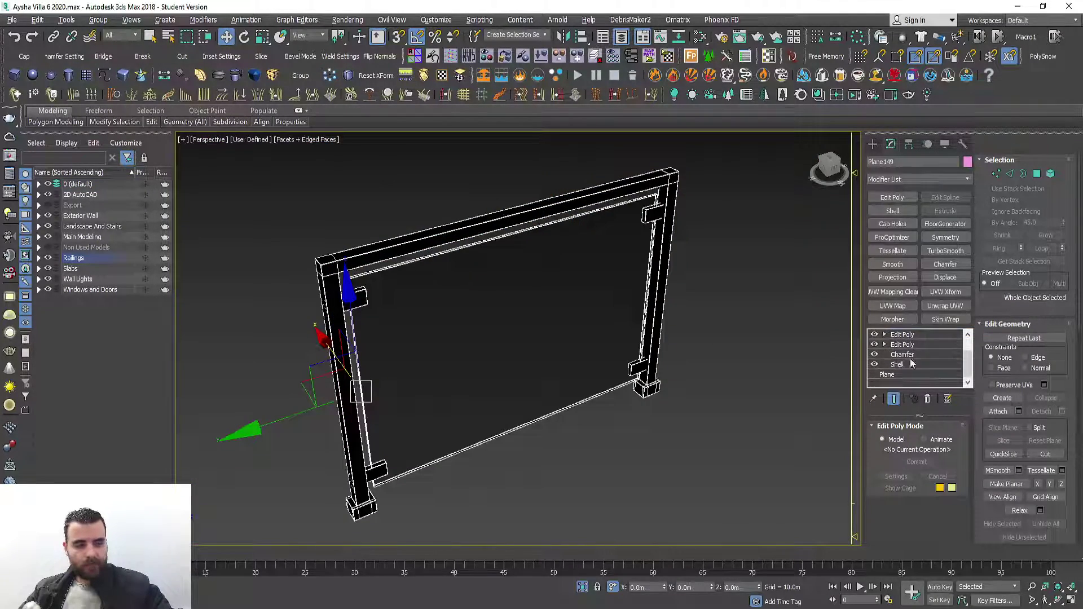
alt+middle_drag(521, 265, 498, 261)
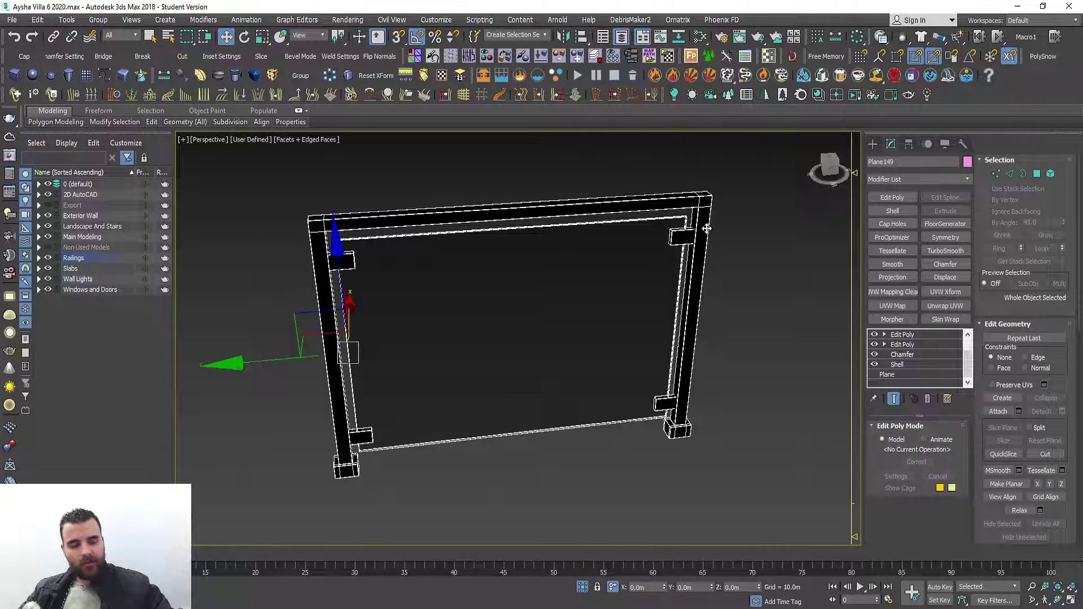
scroll(707, 228, up, 5)
scroll(675, 219, down, 3)
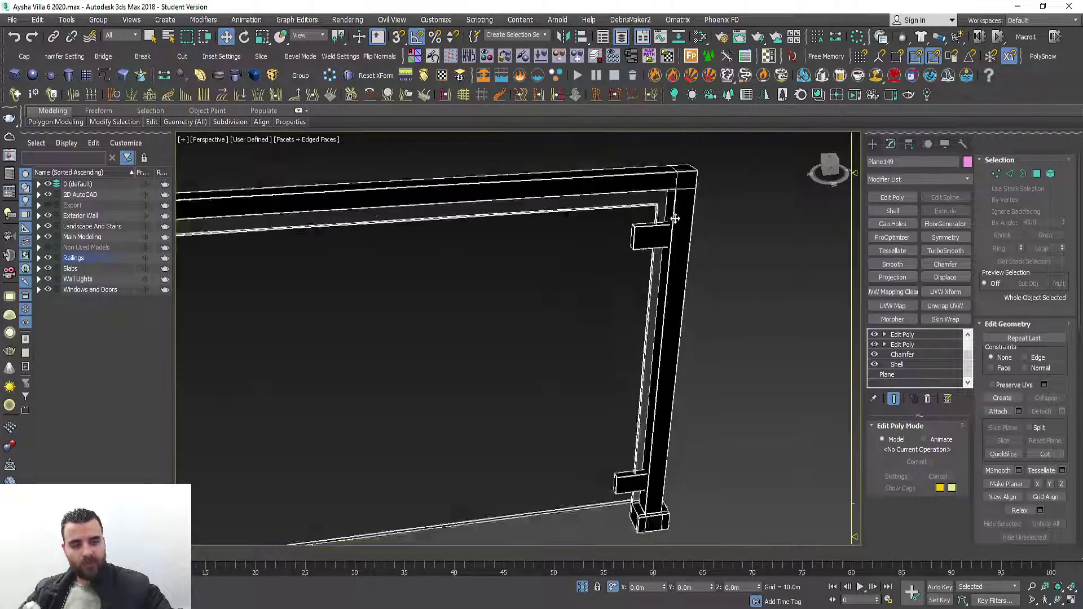
scroll(675, 218, down, 2)
click(585, 588)
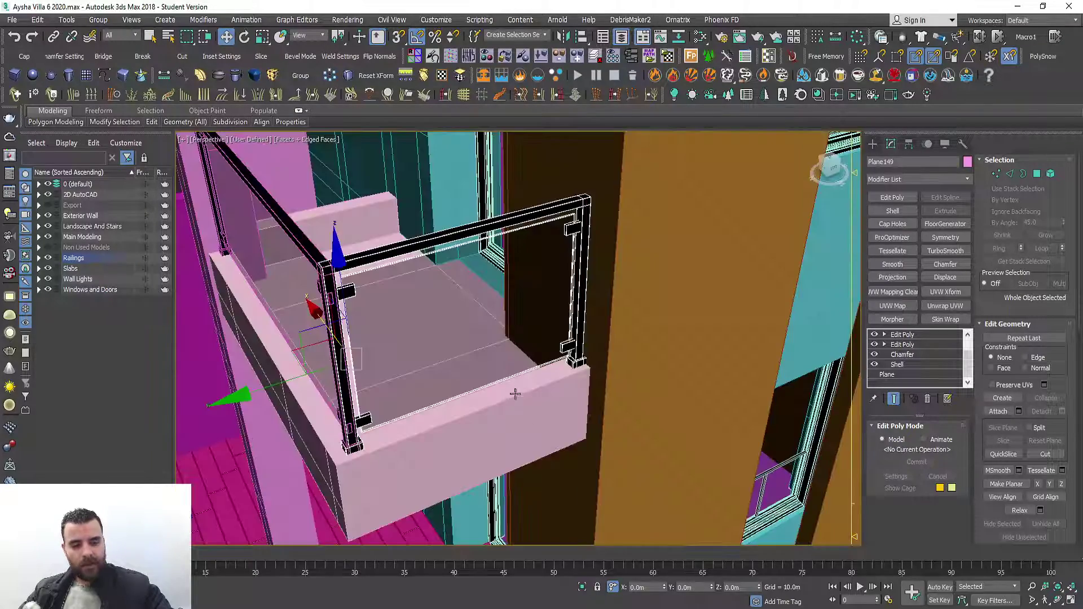
Copy the glass railing to the balcony's left side and make the copy unique.
mouse_move(485, 316)
alt+middle_down()
mouse_move(390, 322)
mouse_move(562, 319)
mouse_move(705, 338)
alt+middle_up()
click(903, 334)
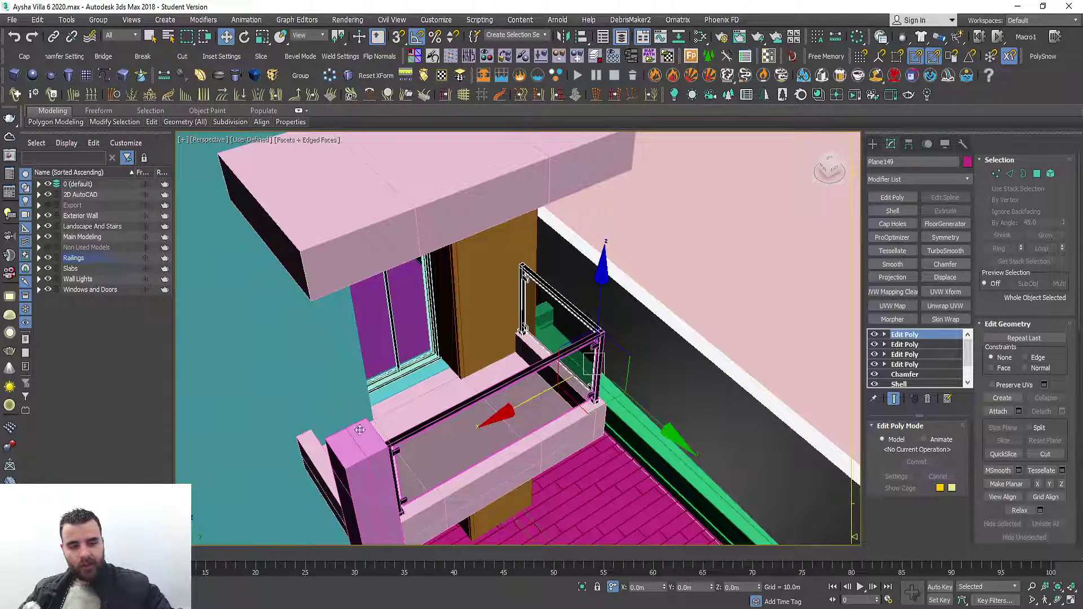
shift+drag(542, 392, 267, 462)
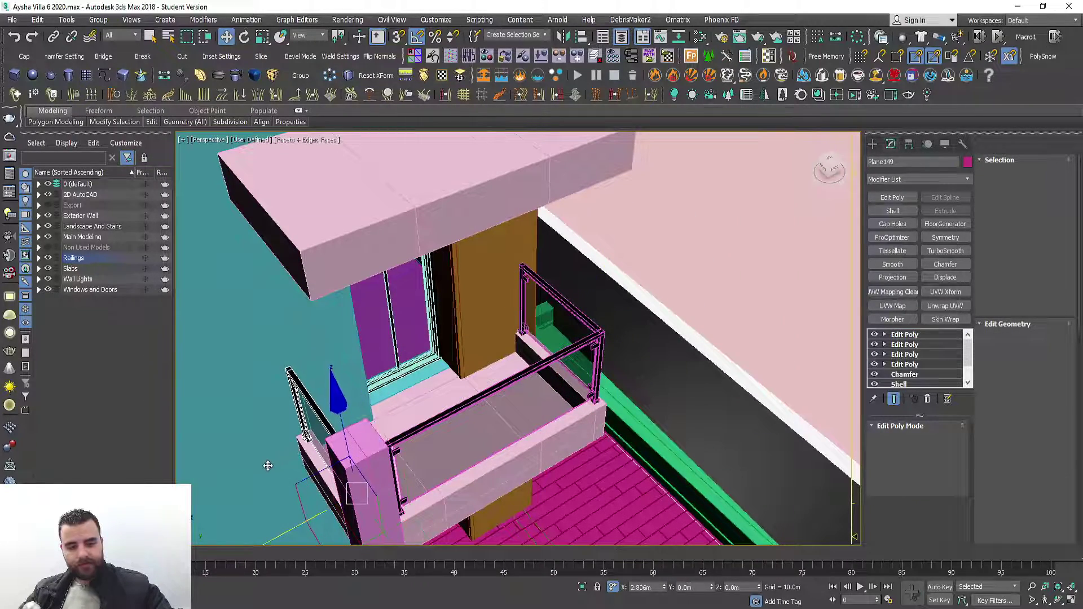
click(543, 361)
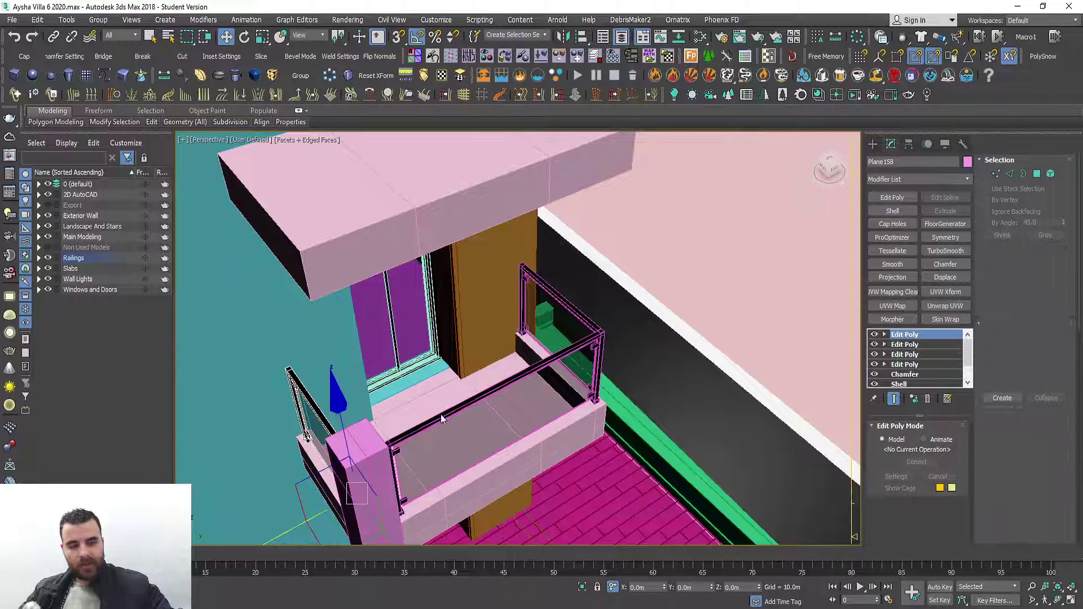
mouse_move(557, 365)
alt+middle_down()
mouse_move(391, 391)
mouse_move(692, 401)
alt+middle_up()
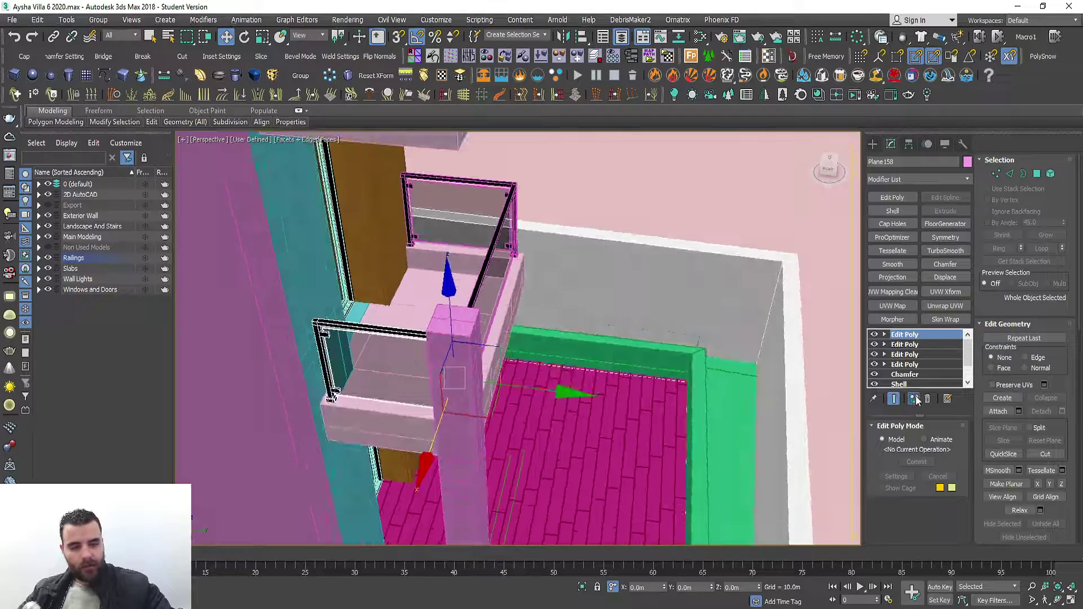
click(915, 399)
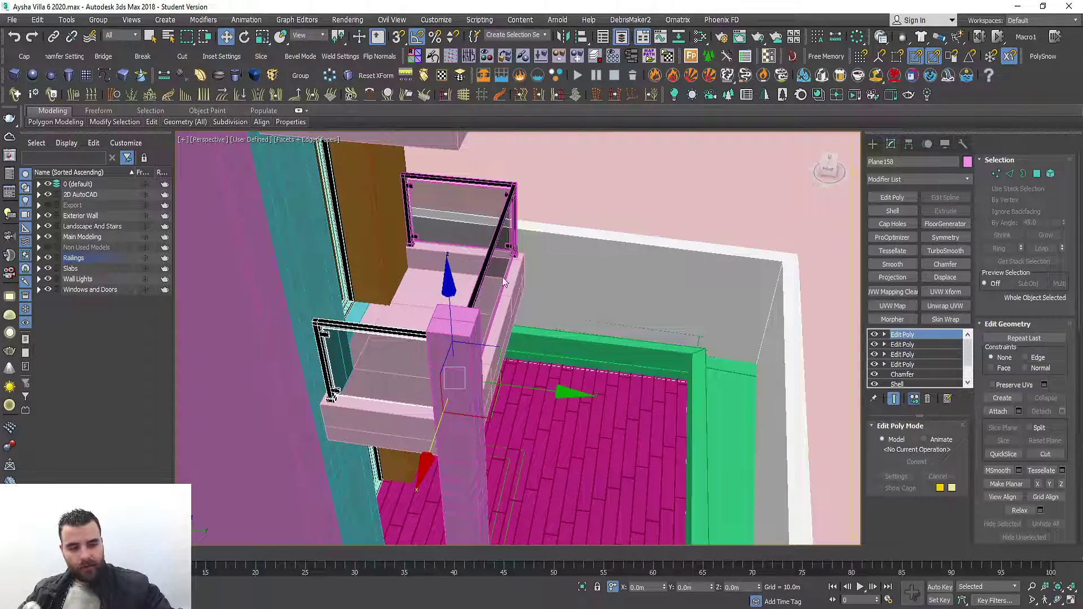
Adjust the copied railing's length by moving its vertices, then exit vertex mode.
key(1)
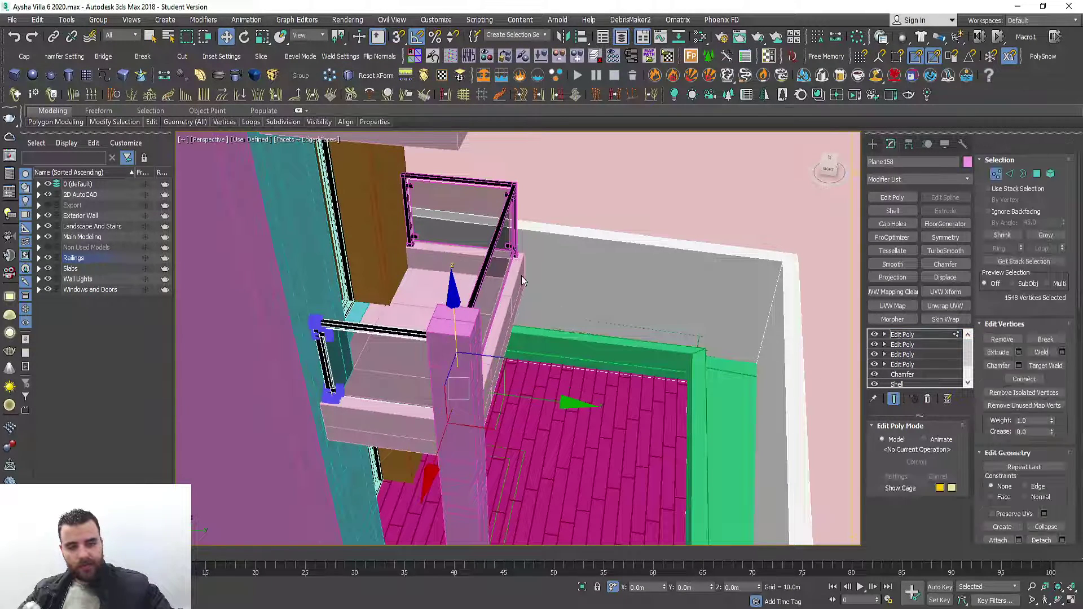
key(z)
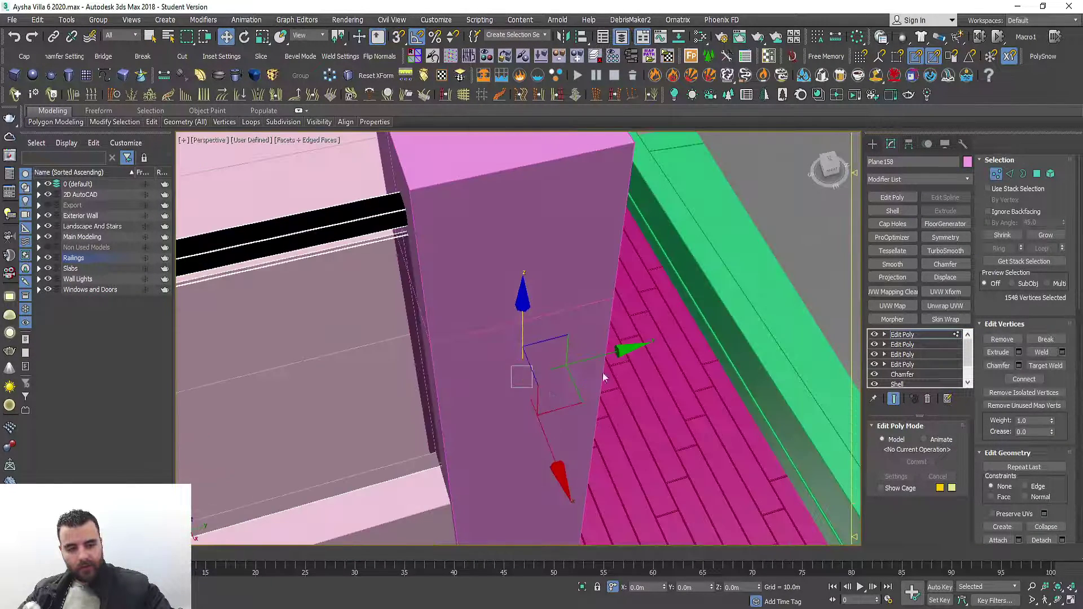
drag(601, 356, 582, 364)
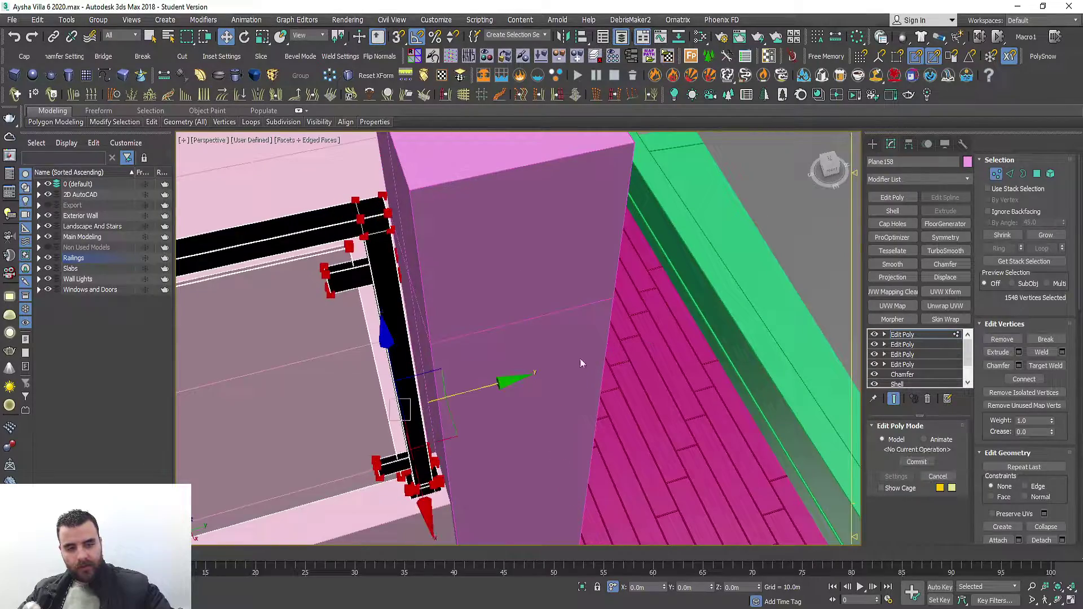
click(906, 335)
key(z)
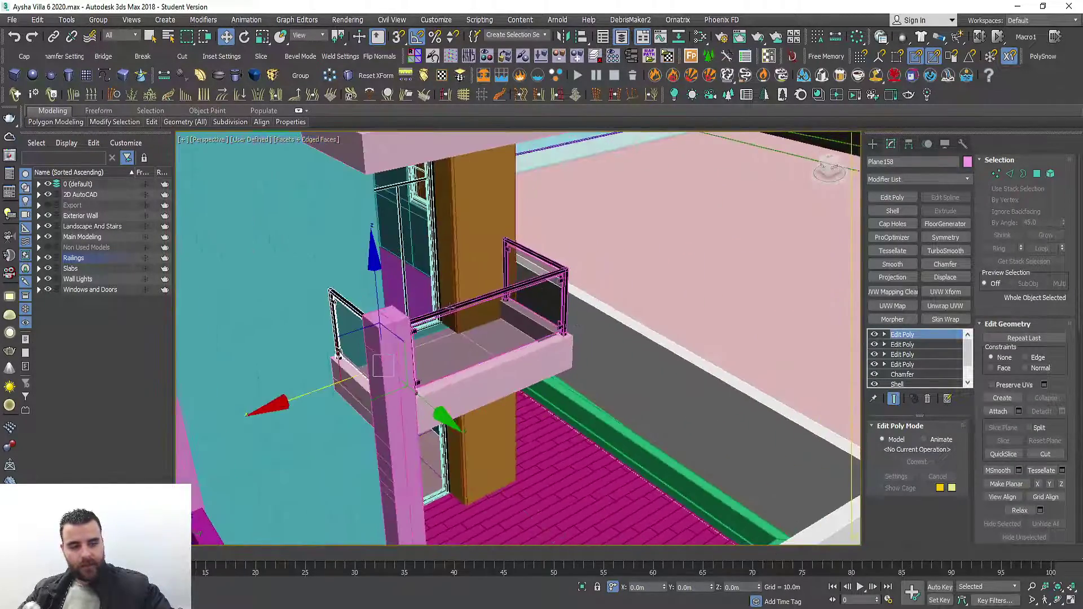
Orbit around the balcony and select the landing glass railing Plane151.
mouse_move(451, 305)
alt+middle_down()
mouse_move(552, 351)
mouse_move(567, 372)
alt+middle_up()
scroll(571, 380, up, 3)
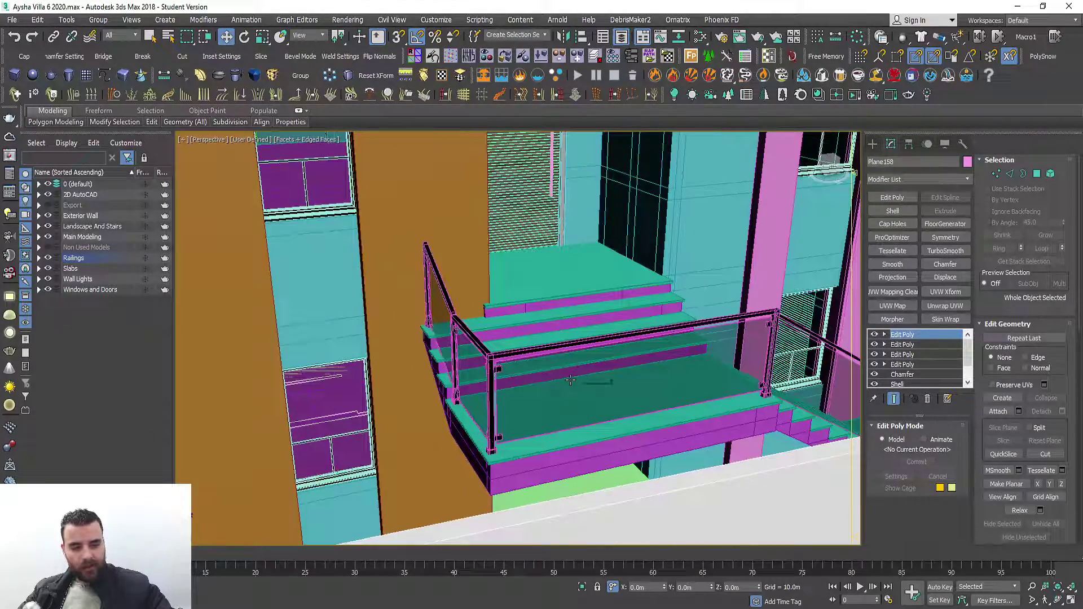
click(571, 380)
mouse_move(612, 394)
alt+middle_down()
mouse_move(281, 326)
mouse_move(488, 294)
mouse_move(382, 244)
alt+middle_up()
Select sloped stair railing Plane153 and raise its upper corner about 0.014 m on Z.
key(F4)
click(382, 245)
key(F4)
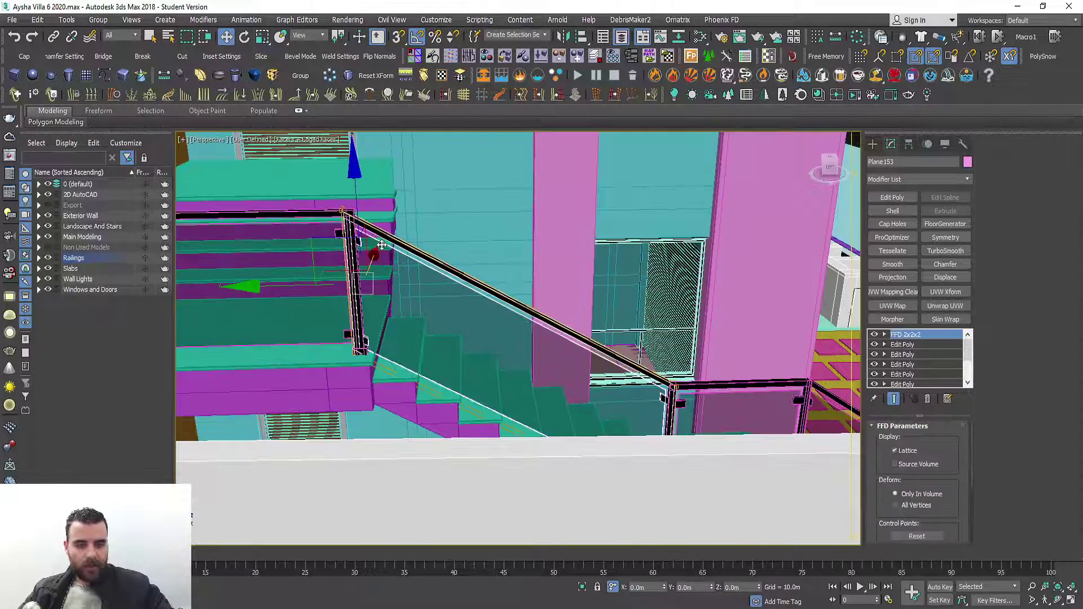
alt+middle_drag(583, 298, 397, 211)
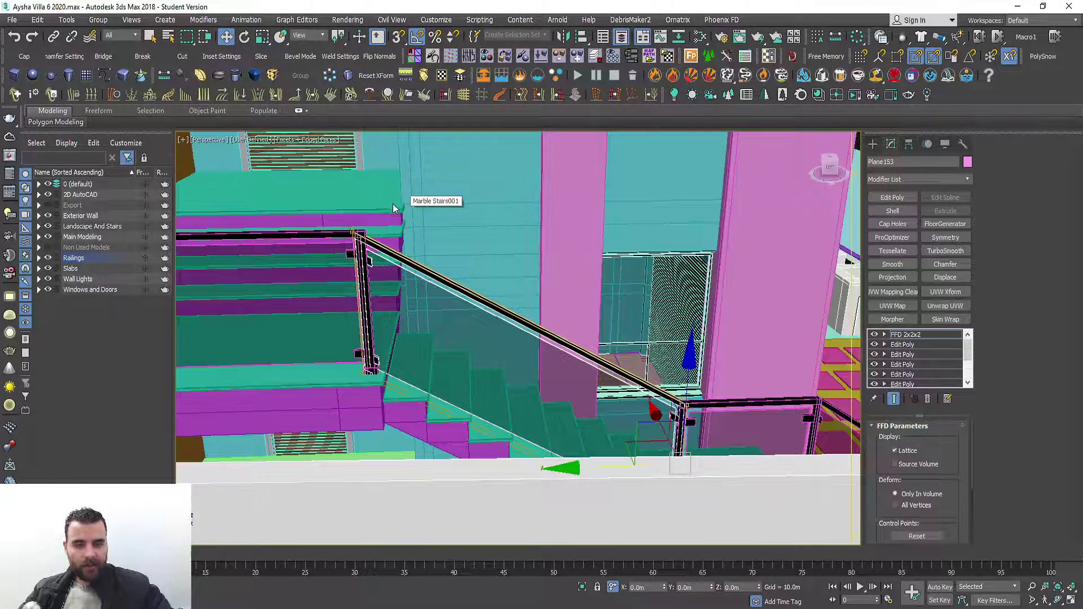
alt+middle_drag(293, 478, 405, 272)
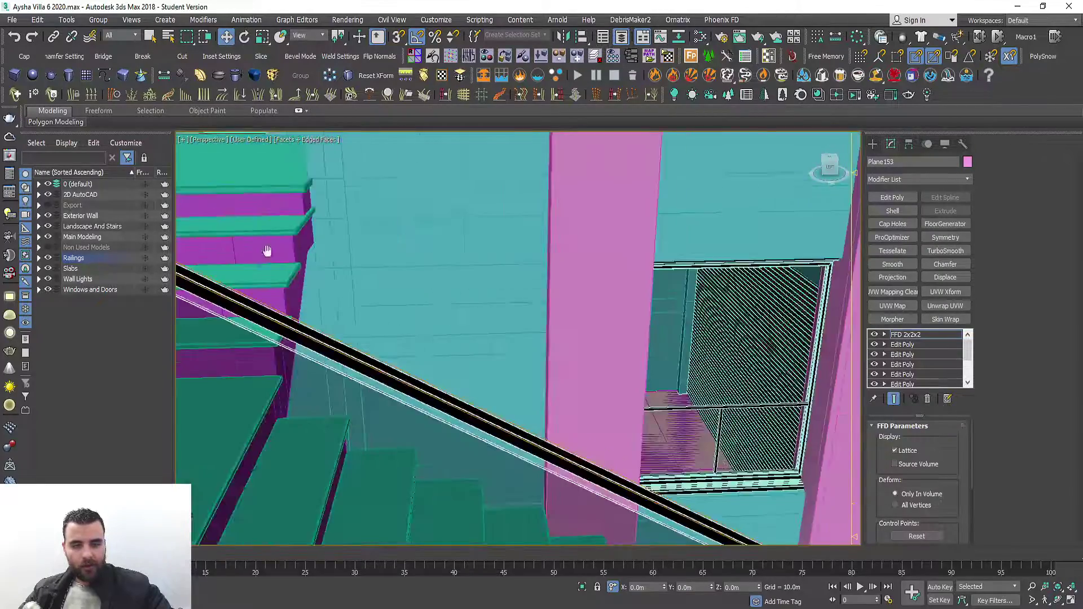
scroll(405, 272, up, 3)
drag(386, 337, 389, 332)
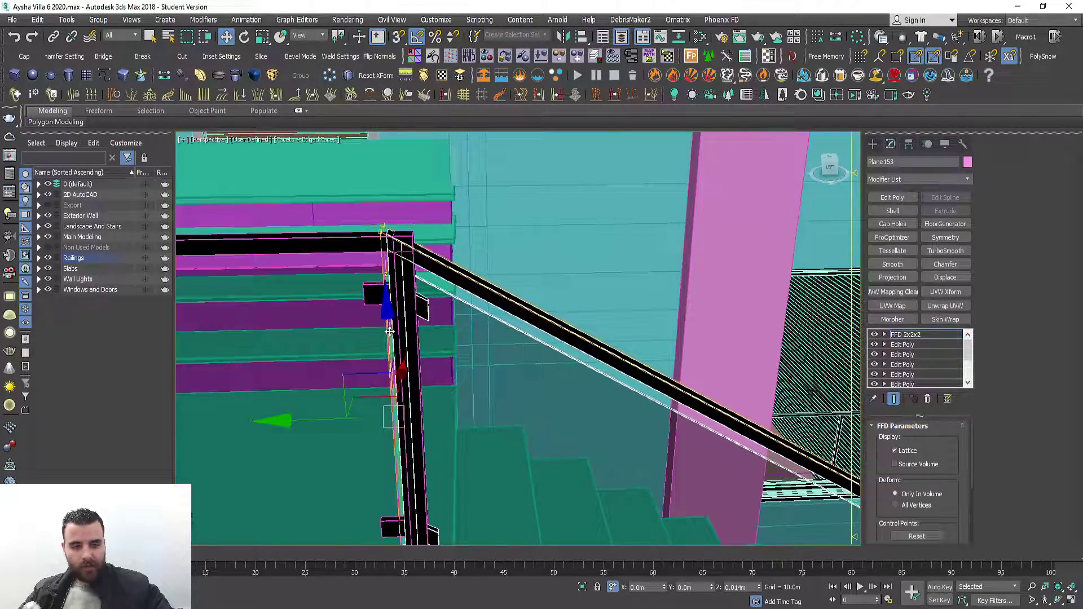
Check the raised railing joint with edges hidden, then select lower-flight panel Plane154.
alt+middle_drag(408, 337, 350, 360)
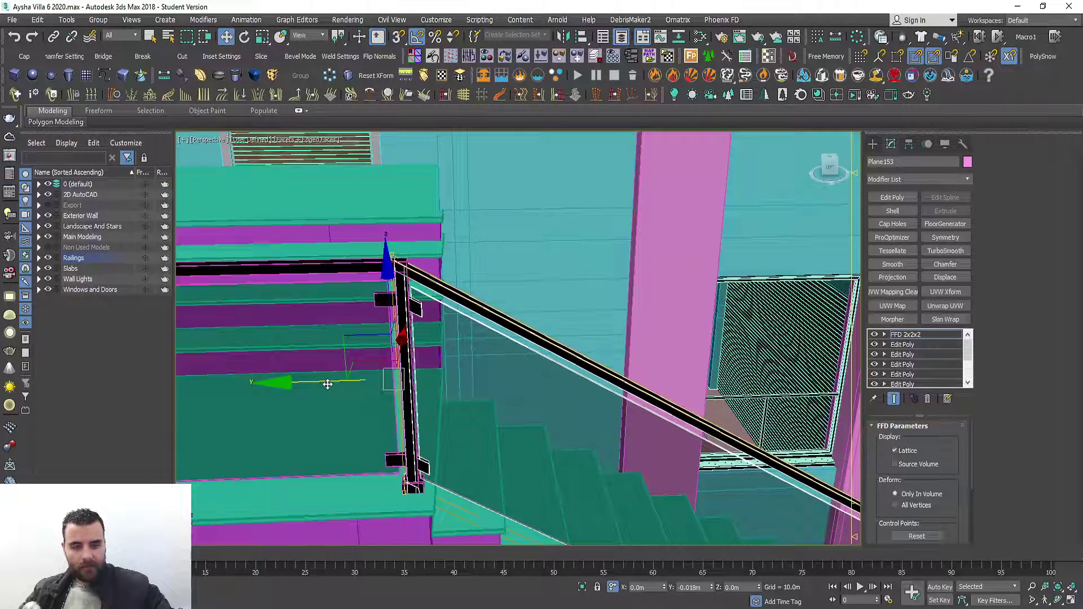
key(F4)
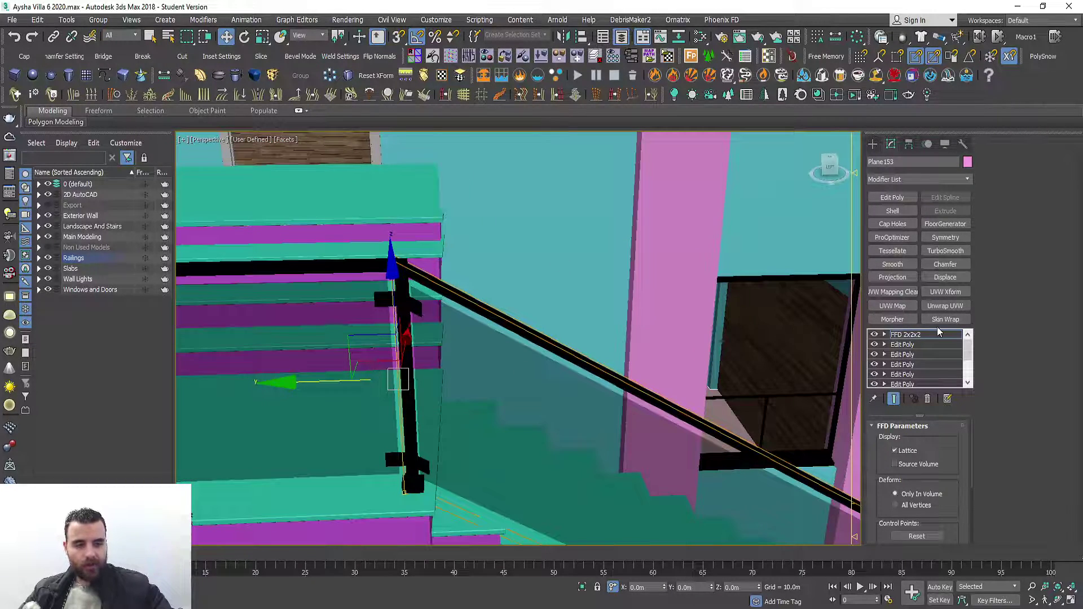
click(939, 334)
alt+middle_drag(441, 353, 401, 375)
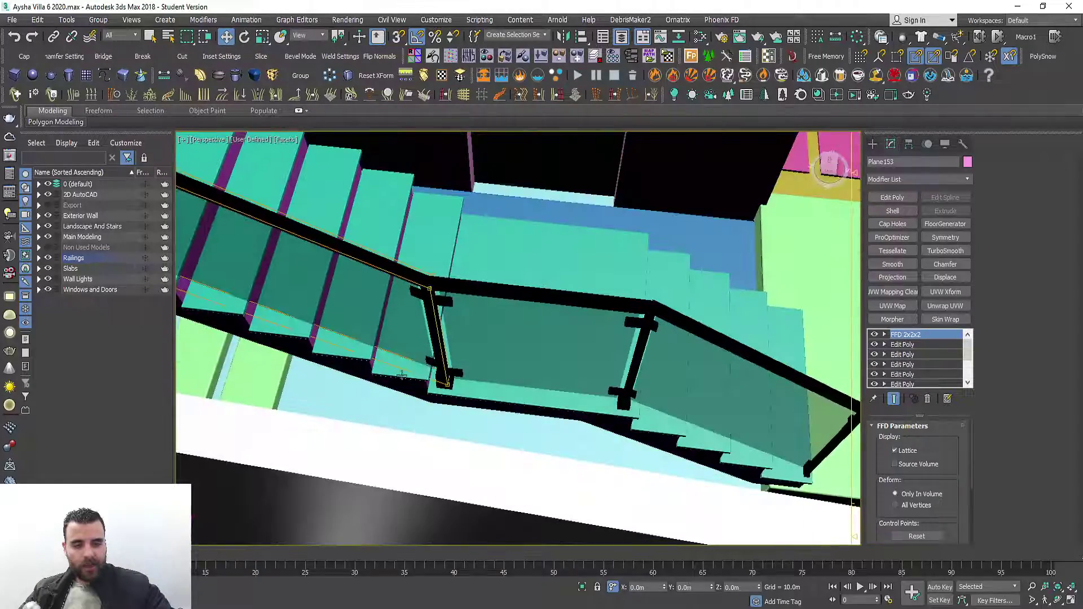
click(637, 338)
key(F4)
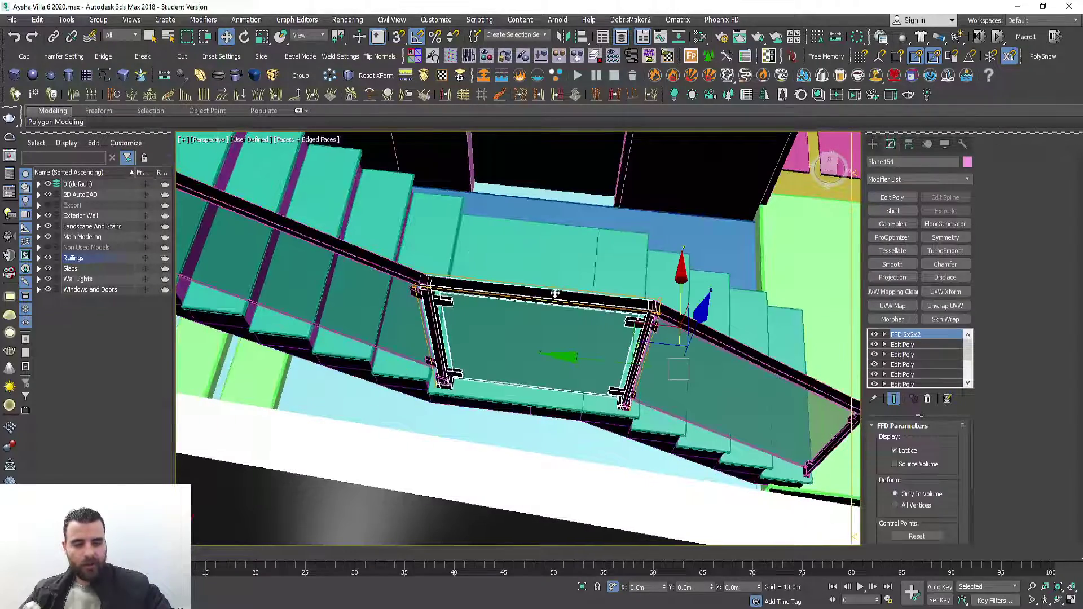
mouse_move(695, 358)
alt+middle_down()
mouse_move(458, 269)
mouse_move(465, 343)
alt+middle_up()
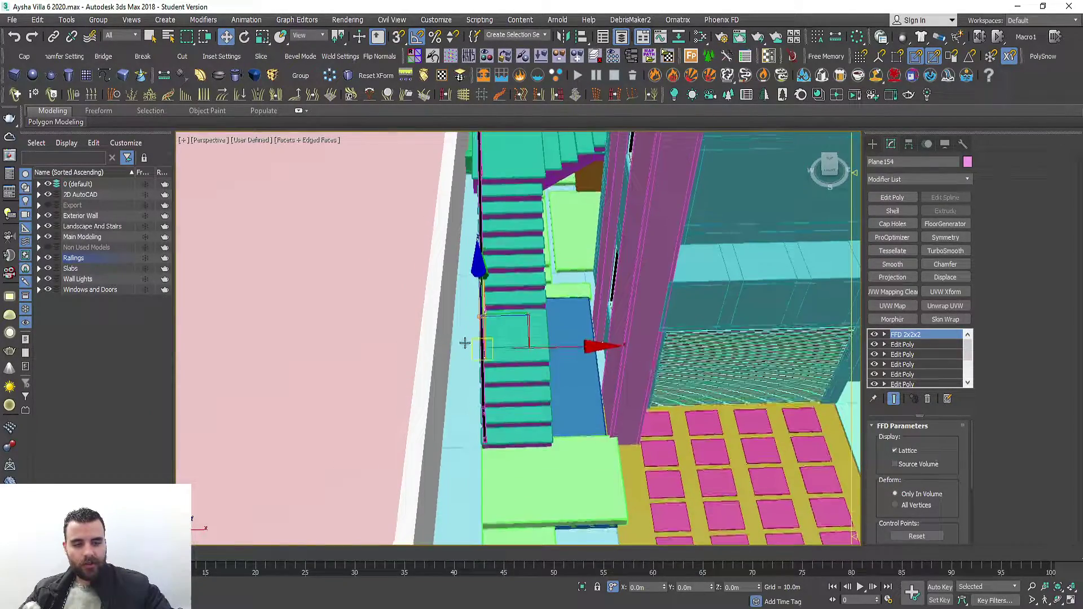
Select the light-blue floor slab beside the green landing and isolate it.
alt+middle_drag(580, 280, 560, 354)
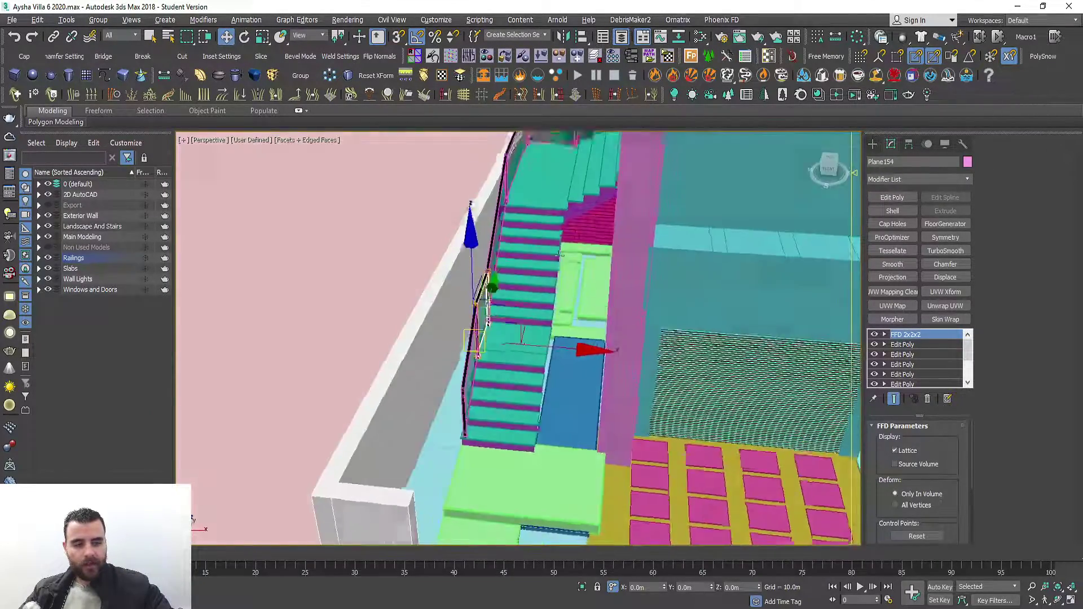
scroll(559, 354, up, 3)
scroll(559, 354, up, 2)
click(570, 343)
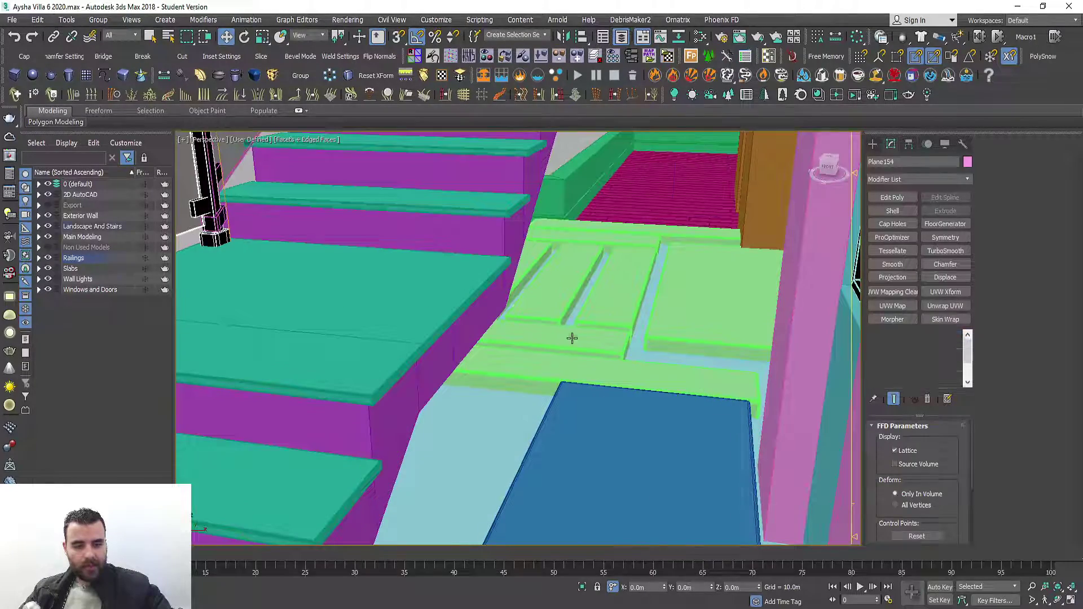
mouse_move(571, 341)
alt+middle_down()
mouse_move(578, 326)
mouse_move(329, 404)
alt+middle_up()
scroll(577, 326, down, 1)
scroll(578, 326, down, 3)
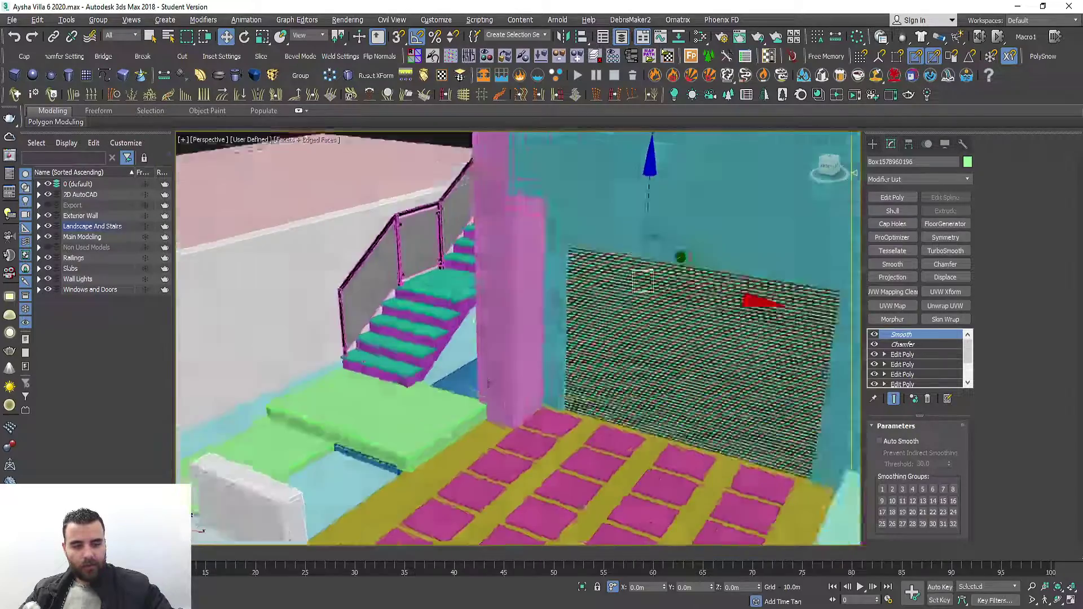
scroll(329, 404, up, 4)
click(351, 417)
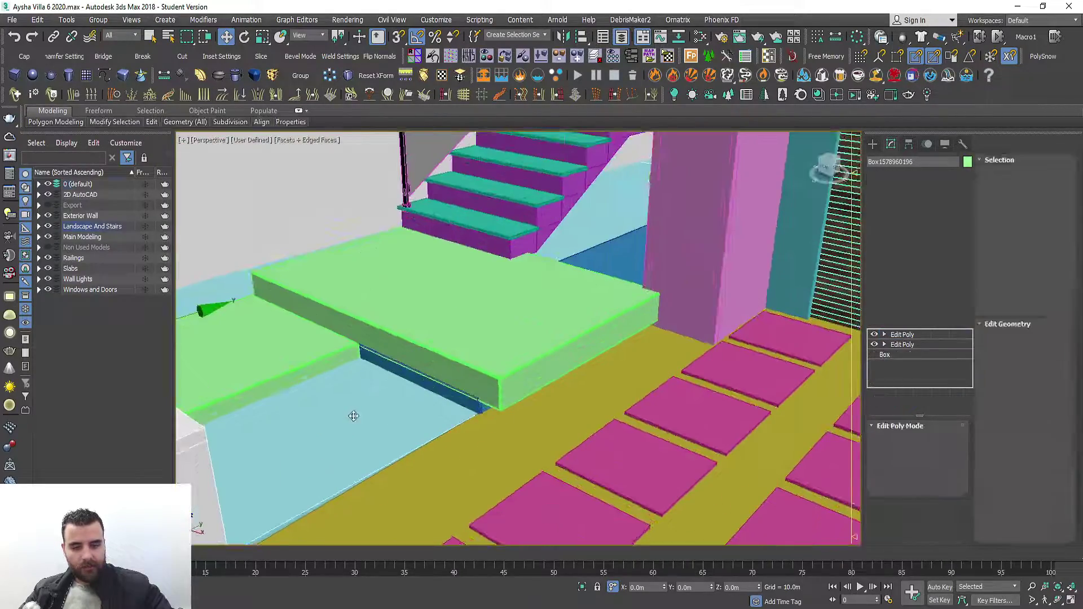
mouse_move(368, 433)
alt+middle_down()
mouse_move(398, 416)
mouse_move(305, 406)
mouse_move(411, 418)
mouse_move(466, 462)
alt+middle_up()
scroll(306, 403, up, 2)
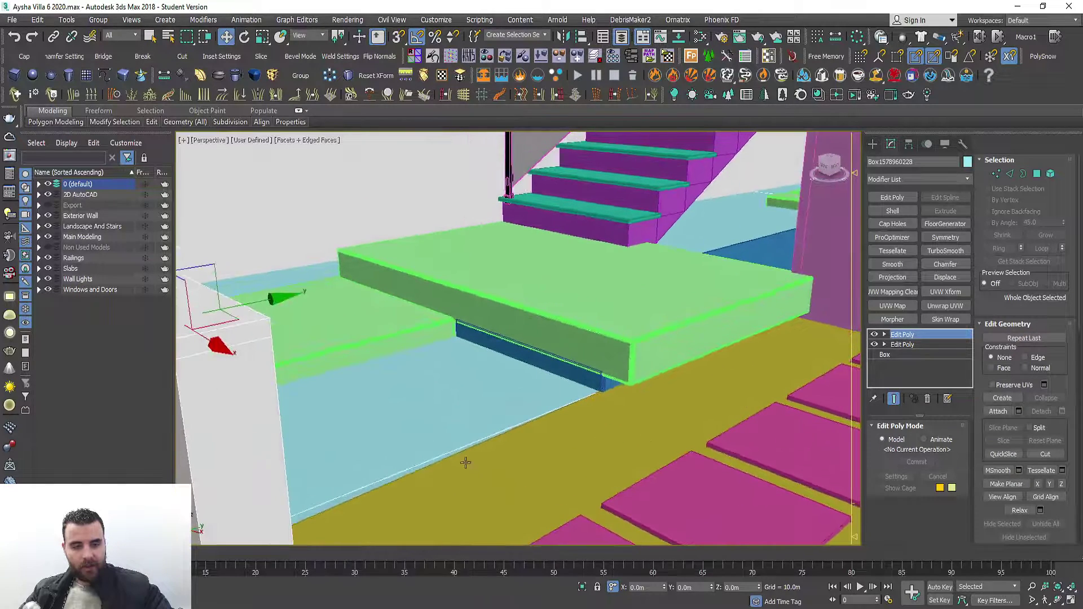
key(alt+q)
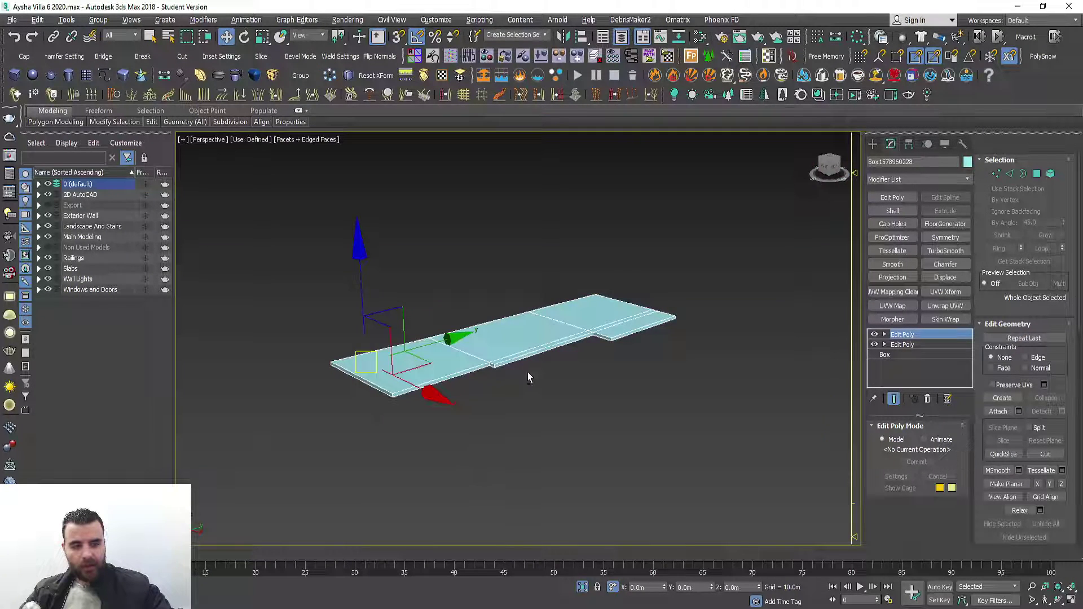
Add an Edit Poly layer to the slab and box-select its edge vertices in Front view.
key(alt+w)
right_click(652, 230)
key(alt+w)
key(1)
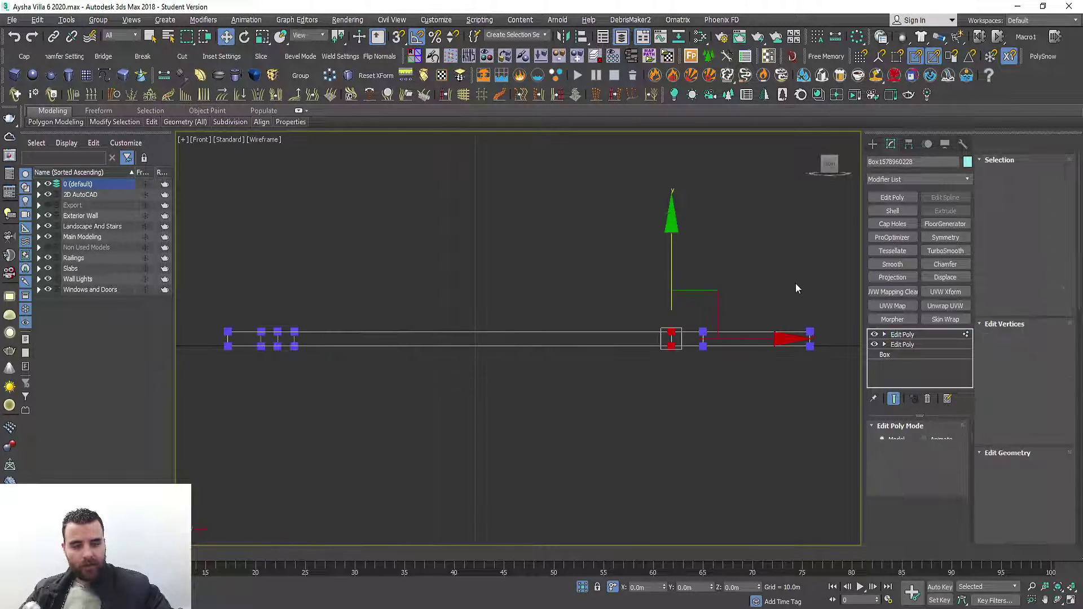
key(ctrl+e)
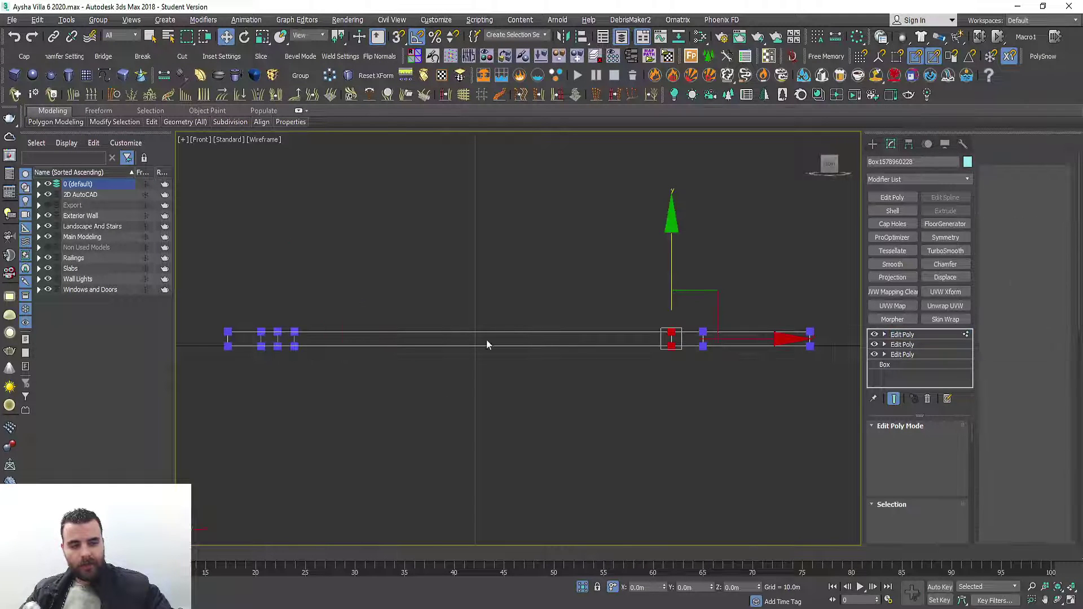
key(1)
drag(830, 305, 186, 339)
key(alt+w)
key(alt+w)
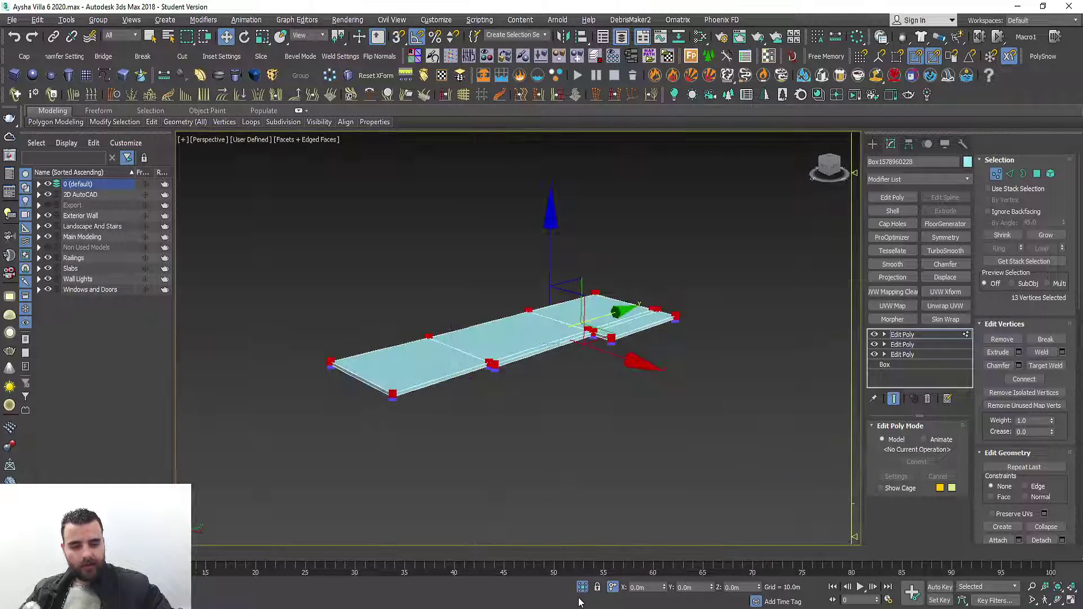
click(582, 588)
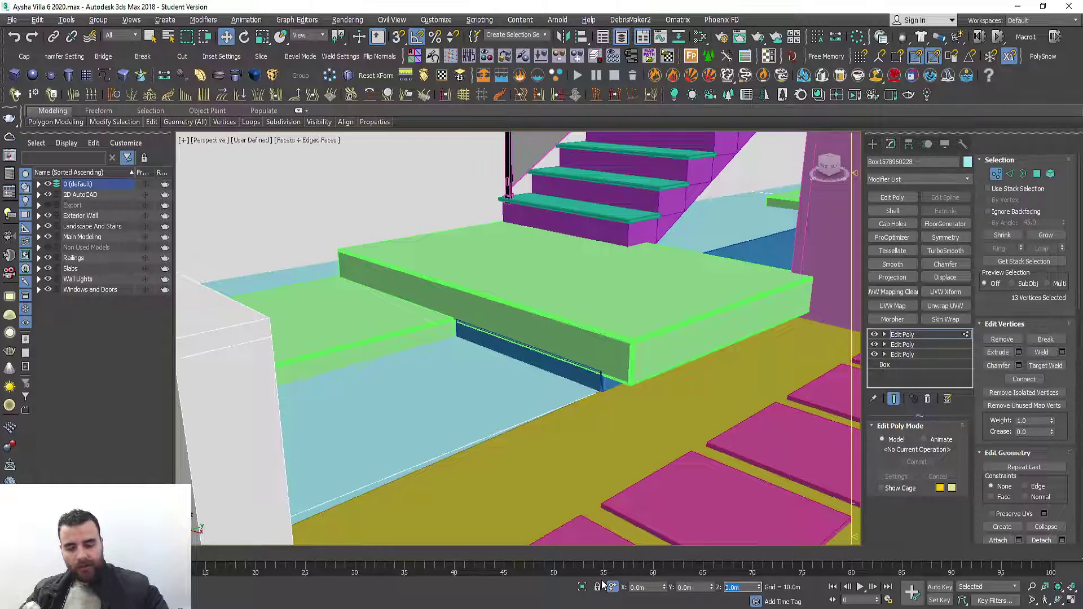
Set the selected vertices' Z to 0, then 0.05, and leave vertex editing.
key(Return)
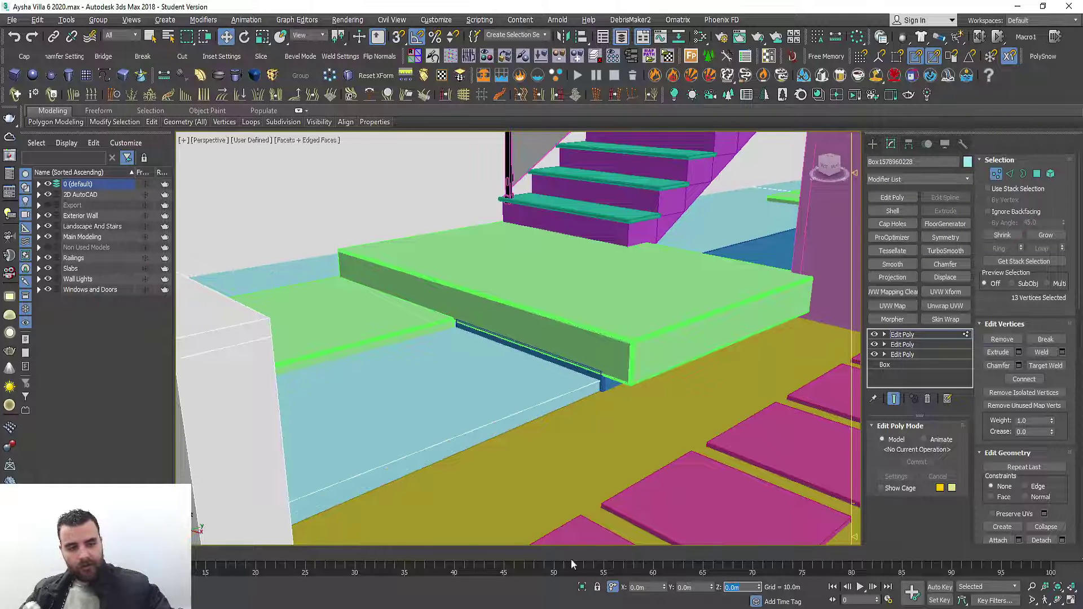
mouse_move(671, 275)
alt+middle_down()
mouse_move(578, 397)
mouse_move(754, 327)
mouse_move(736, 321)
alt+middle_up()
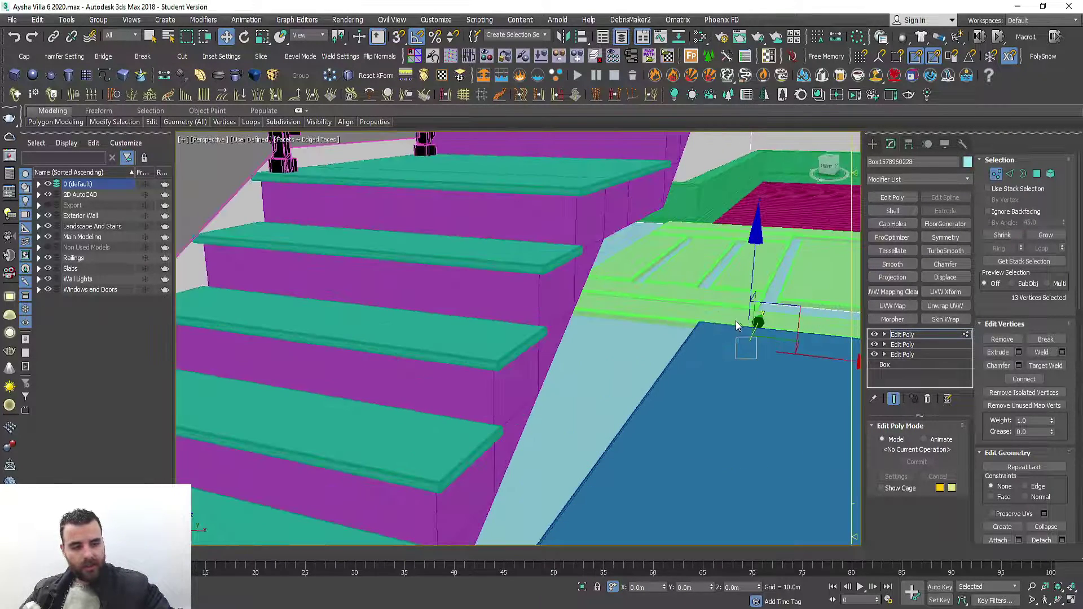
key(F4)
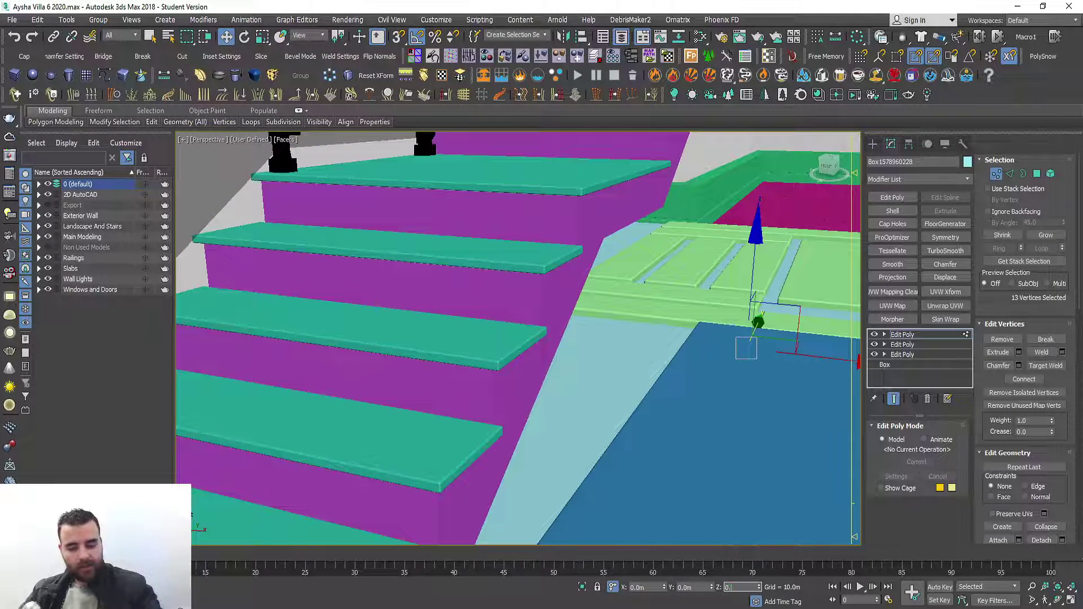
text(.05)
key(Return)
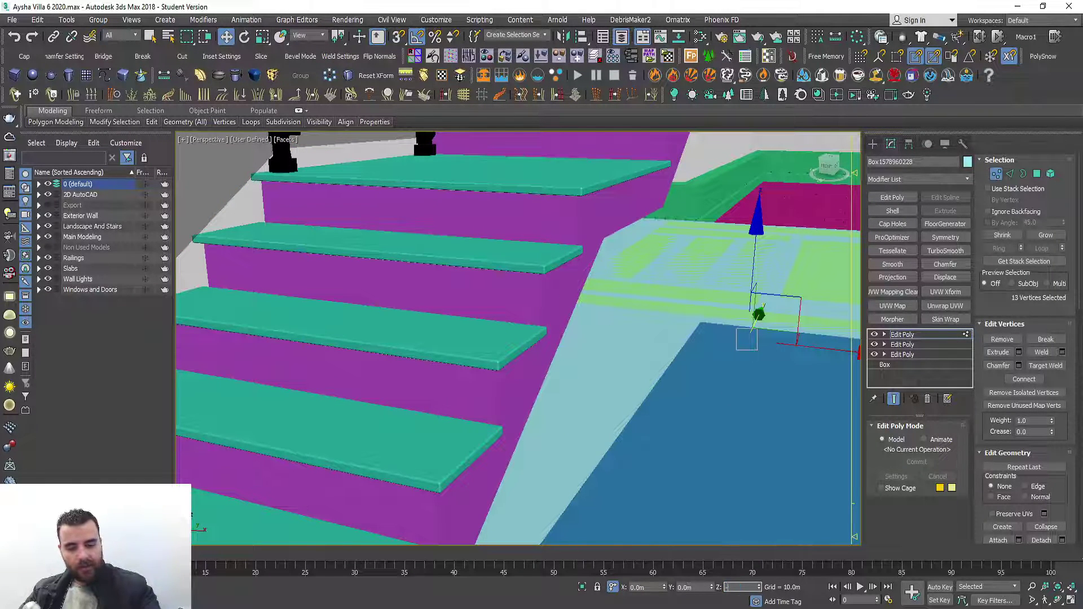
key(Return)
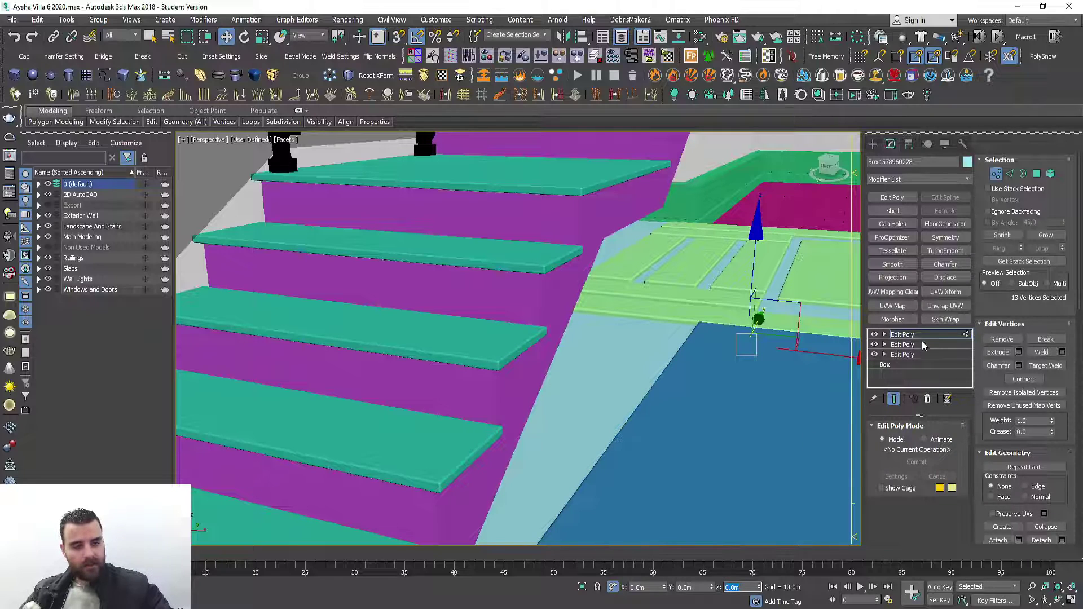
click(915, 334)
mouse_move(790, 333)
alt+middle_down()
mouse_move(519, 314)
mouse_move(377, 371)
mouse_move(524, 426)
alt+middle_up()
scroll(590, 324, down, 5)
scroll(520, 314, up, 3)
scroll(456, 374, up, 2)
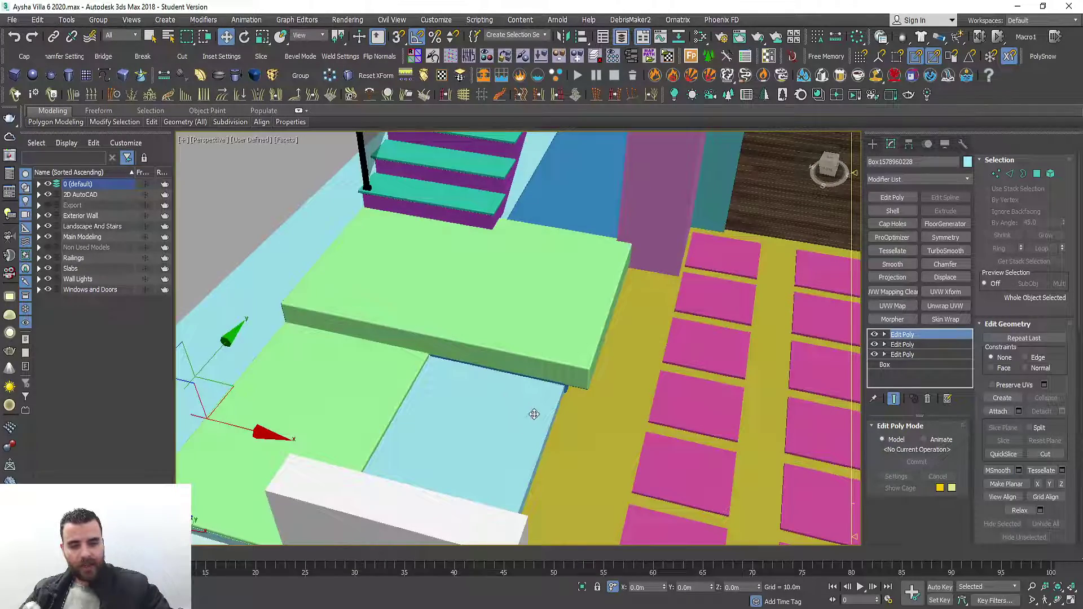
key(alt+Tab)
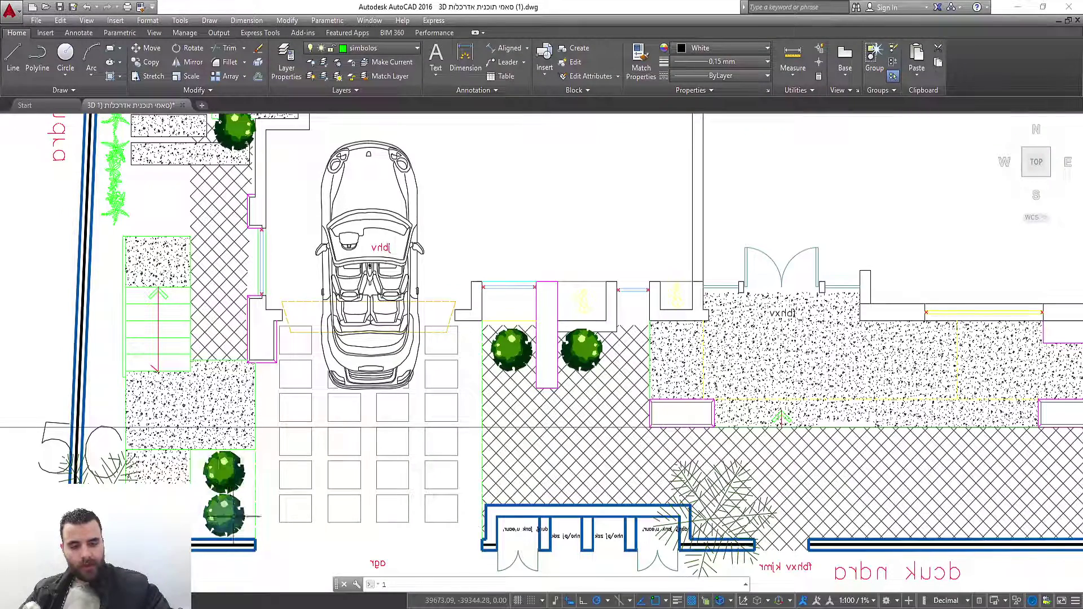
key(alt+Tab)
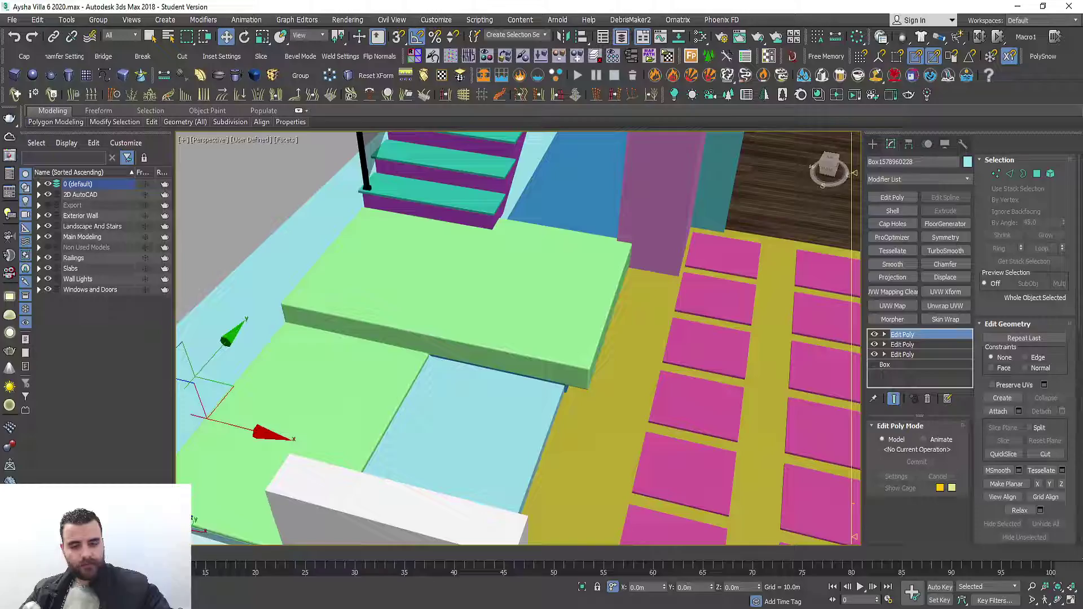
mouse_move(613, 444)
alt+middle_down()
mouse_move(436, 325)
mouse_move(568, 399)
alt+middle_up()
scroll(548, 225, up, 5)
scroll(548, 225, up, 3)
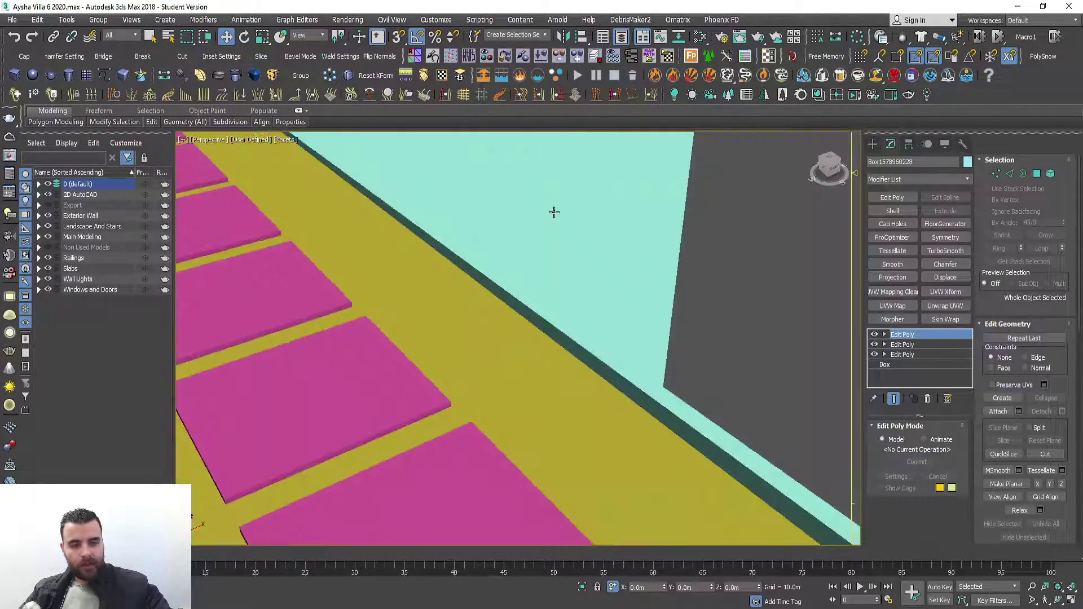
scroll(555, 211, down, 2)
middle_drag(554, 211, 578, 254)
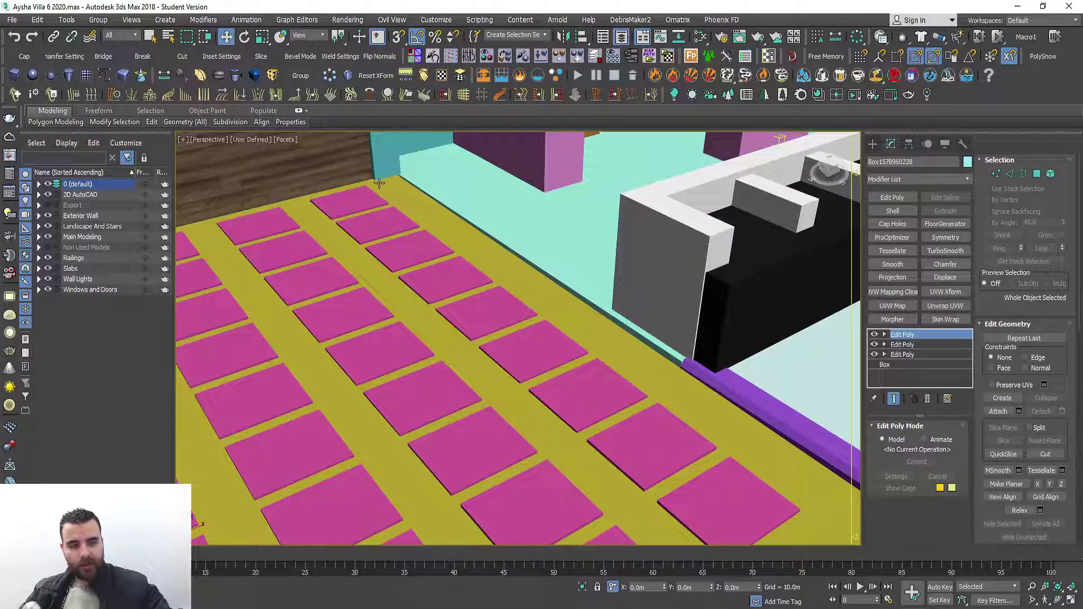
scroll(558, 226, down, 3)
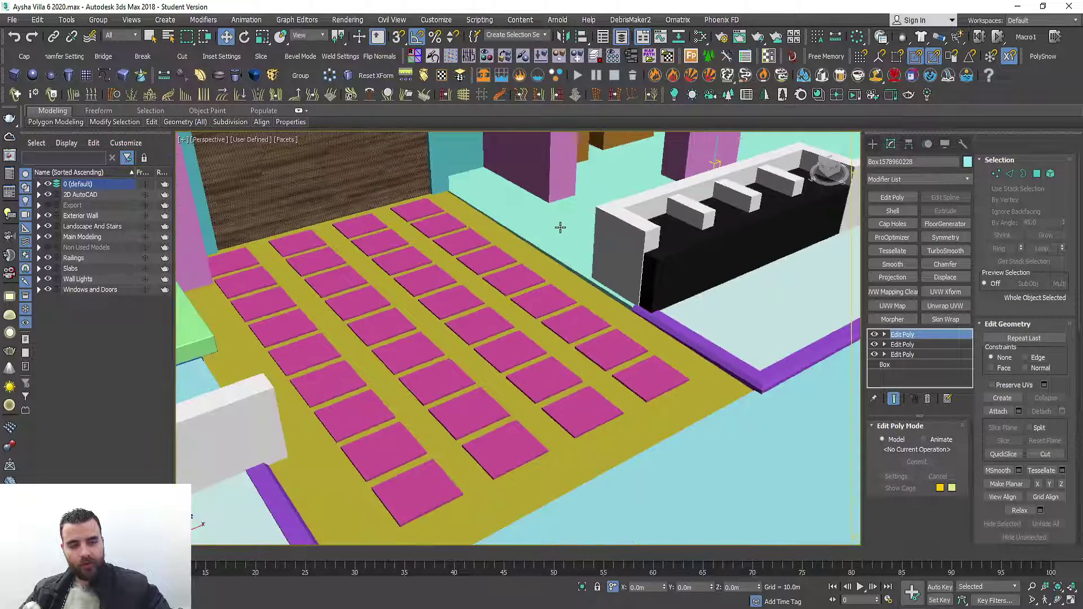
scroll(419, 237, up, 2)
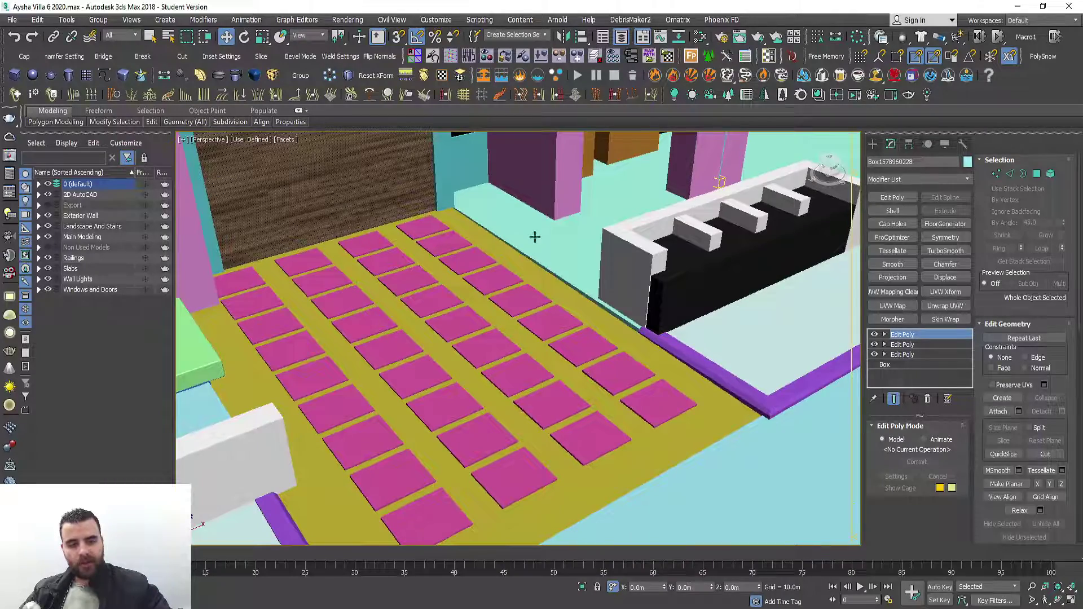
scroll(535, 237, down, 3)
mouse_move(535, 237)
alt+middle_down()
mouse_move(349, 282)
mouse_move(395, 304)
alt+middle_up()
scroll(507, 327, up, 3)
scroll(510, 326, up, 3)
mouse_move(510, 327)
middle_down()
mouse_move(544, 271)
mouse_move(438, 322)
middle_up()
click(558, 258)
scroll(434, 322, up, 2)
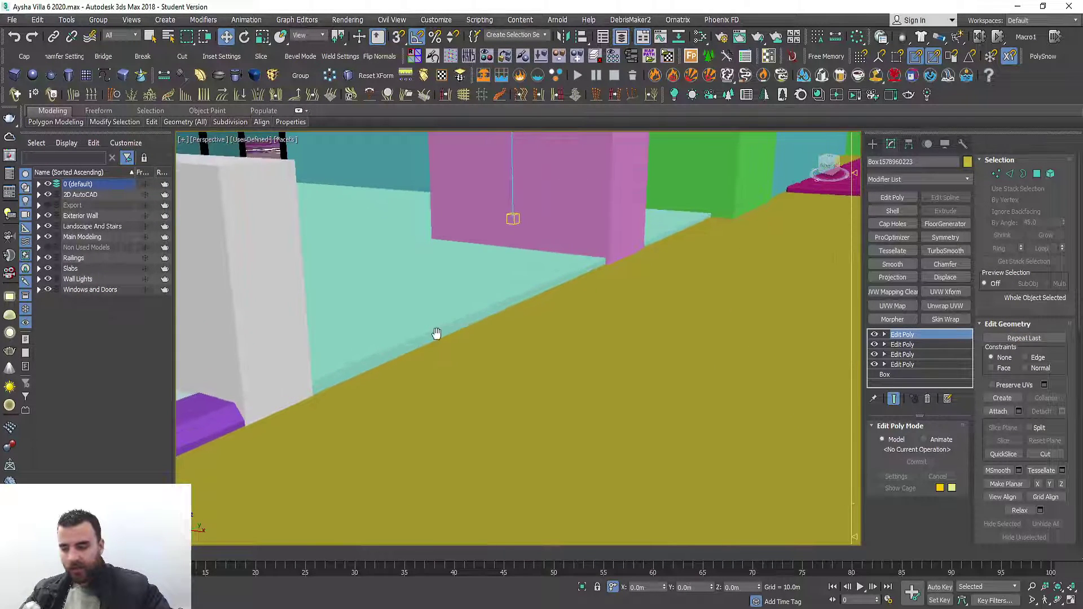
scroll(437, 333, up, 2)
Isolate the purple curb Shape001 for a closer look, then restore the full scene.
click(438, 333)
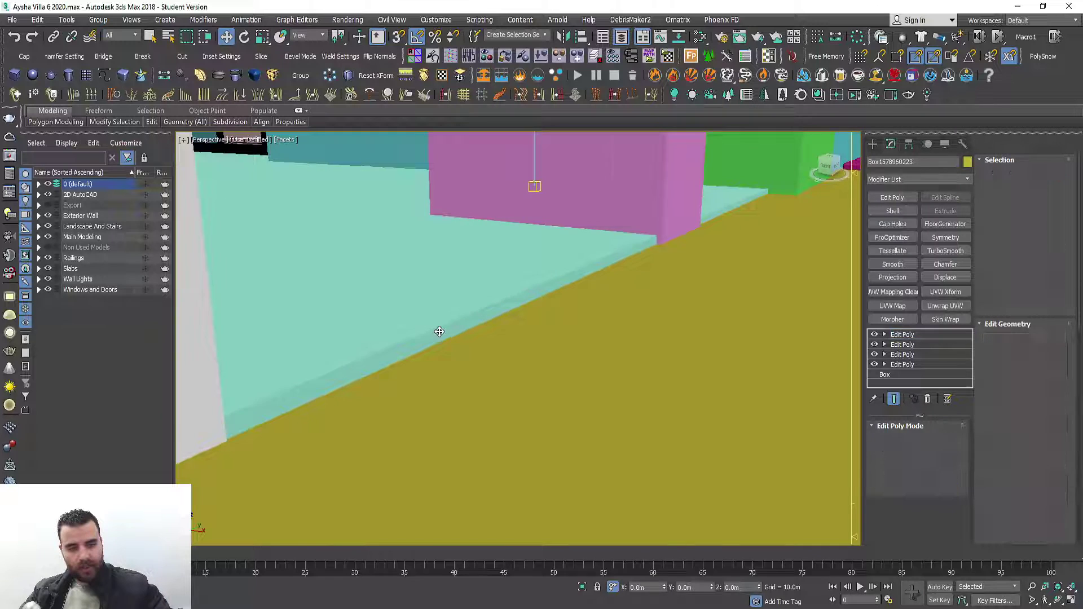
scroll(440, 330, down, 2)
key(F4)
mouse_move(487, 313)
alt+middle_down()
mouse_move(583, 326)
mouse_move(513, 375)
mouse_move(575, 370)
alt+middle_up()
click(370, 405)
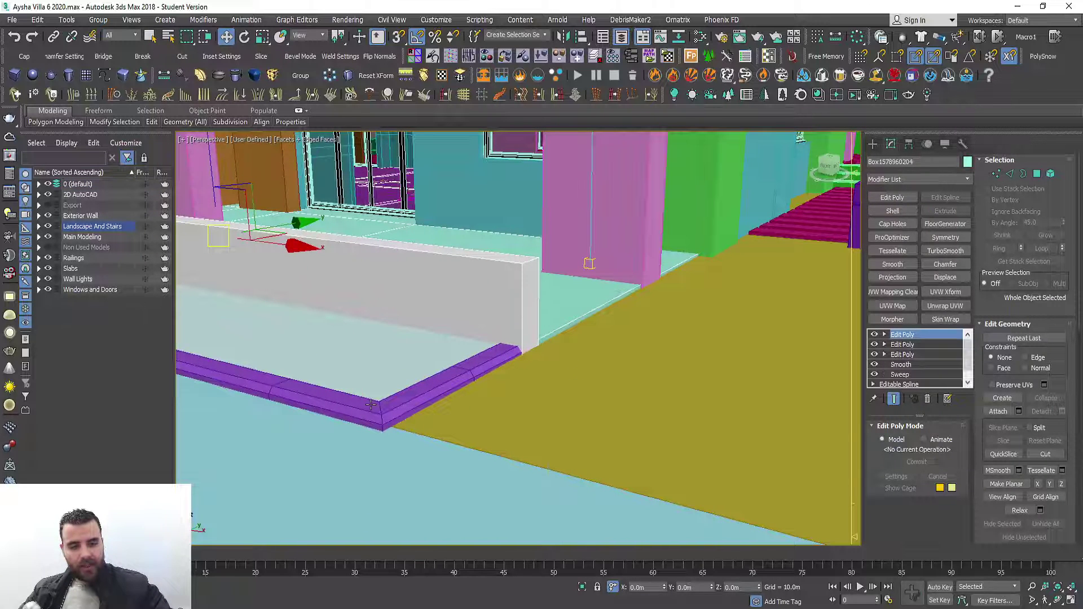
key(alt+q)
click(485, 416)
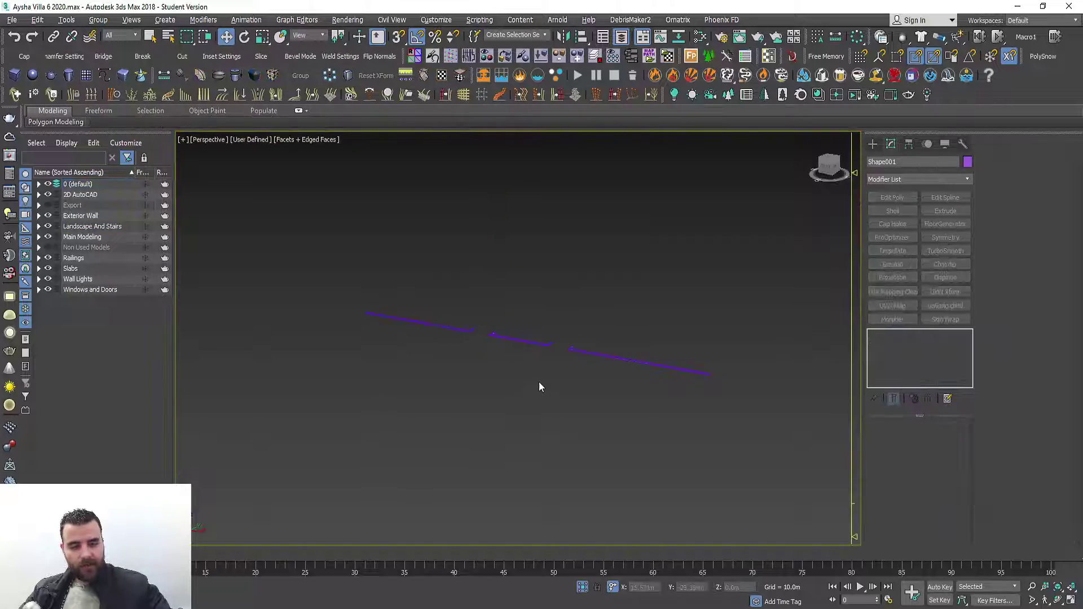
alt+middle_drag(539, 387, 535, 487)
click(584, 588)
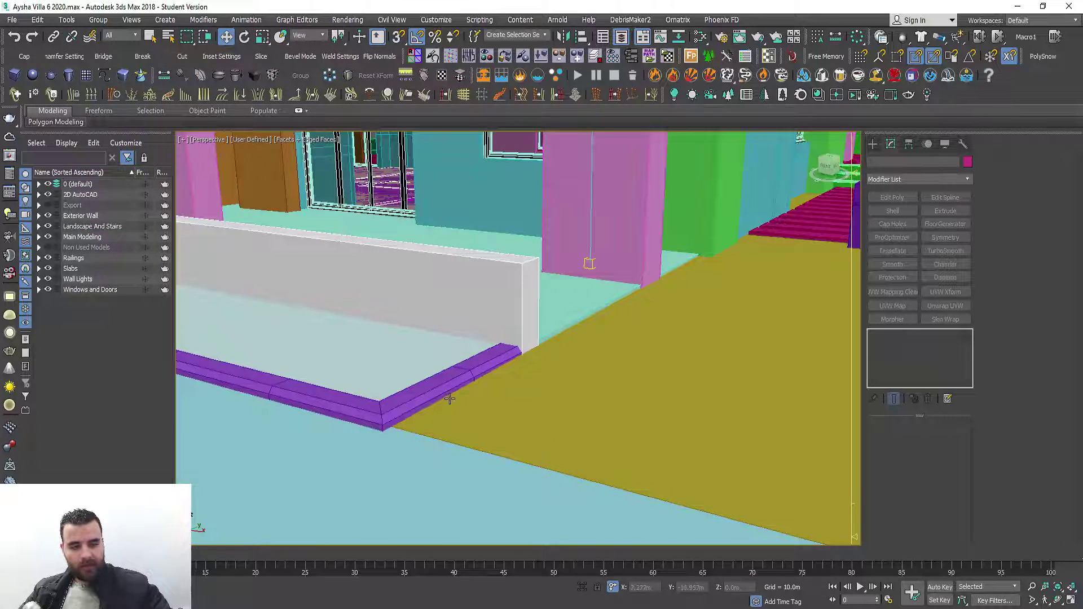
Select the curb's section line Line005 in wireframe and frame the view on it.
mouse_move(450, 399)
alt+middle_down()
mouse_move(648, 365)
mouse_move(571, 406)
mouse_move(641, 353)
alt+middle_up()
scroll(570, 407, down, 5)
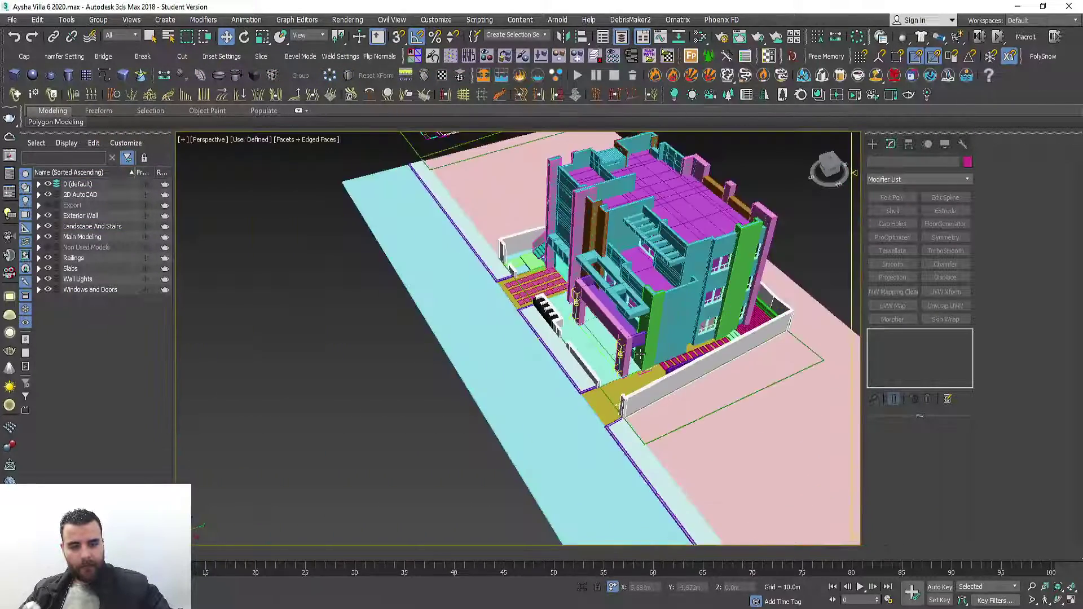
scroll(639, 355, down, 3)
scroll(572, 395, up, 5)
scroll(572, 395, up, 4)
key(F3)
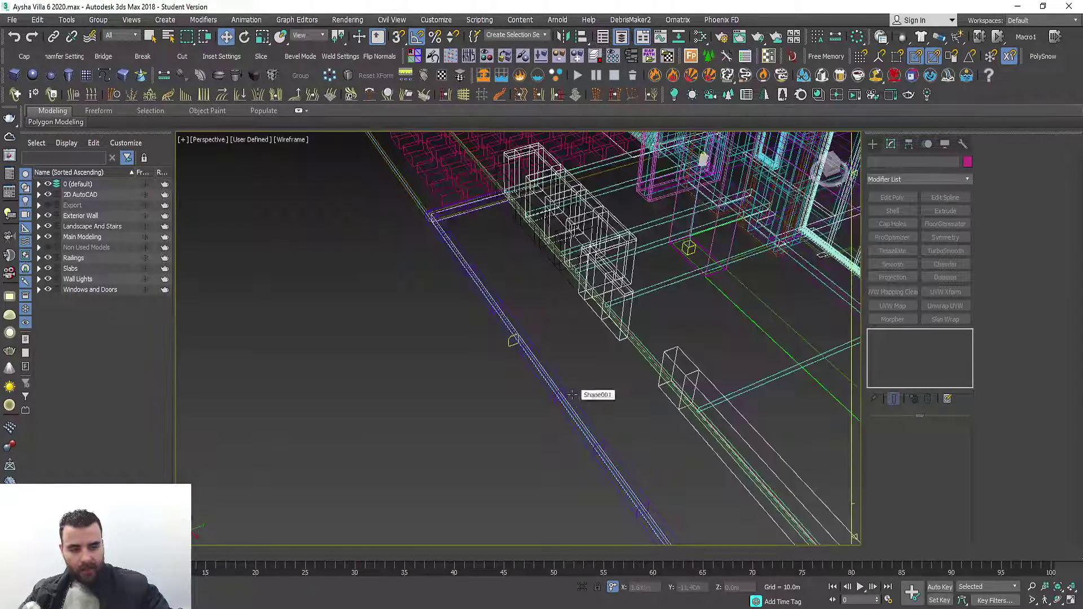
click(511, 342)
key(z)
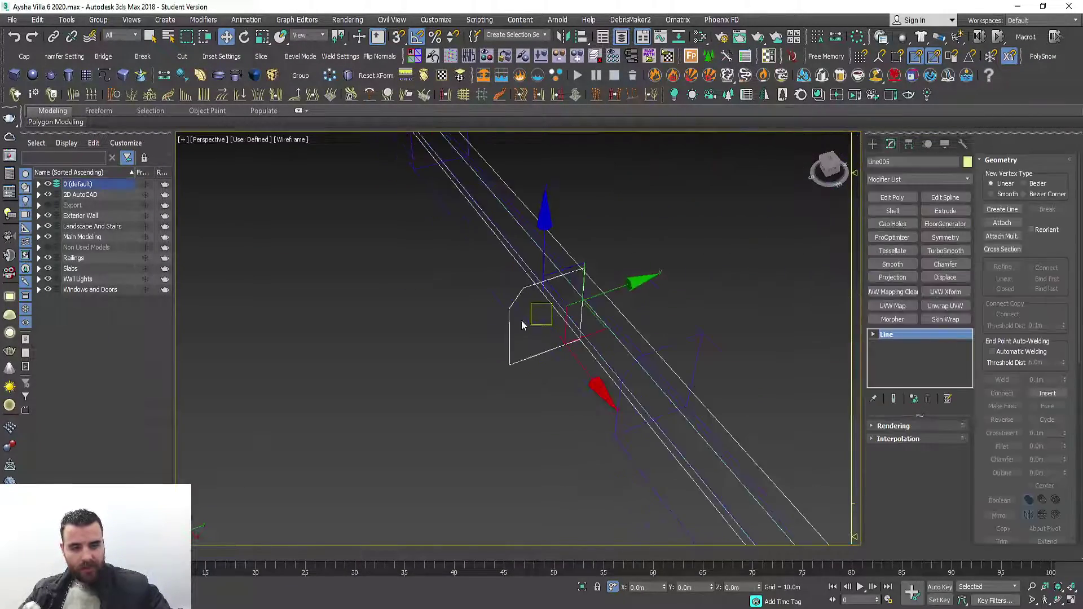
alt+middle_drag(506, 304, 498, 284)
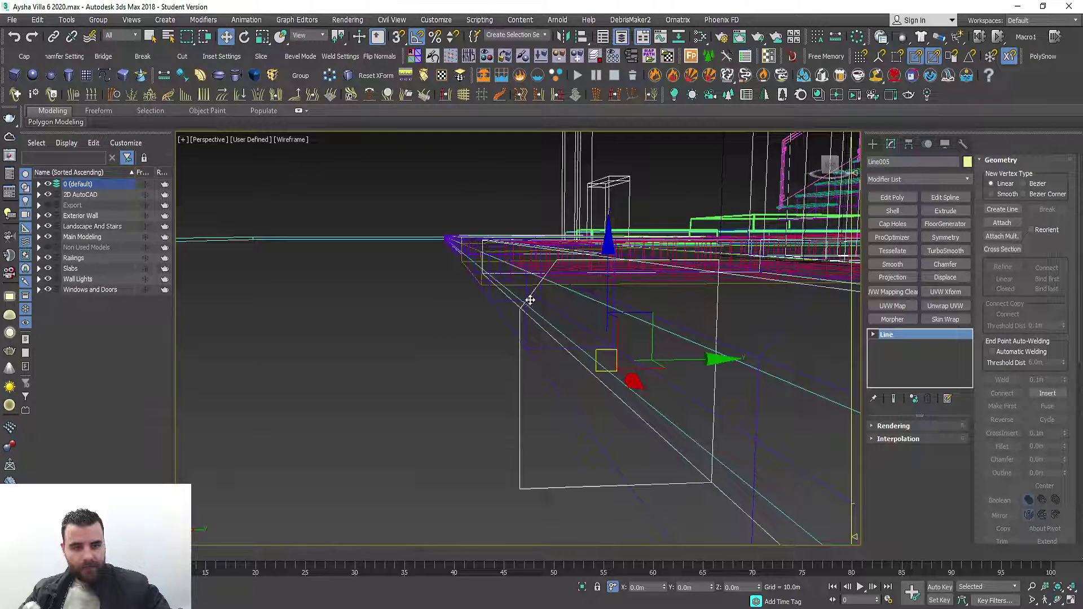
Move Line005's profile vertices to reshape the section, then return to Line level and select Shape001.
key(1)
alt+middle_drag(531, 300, 540, 294)
click(520, 248)
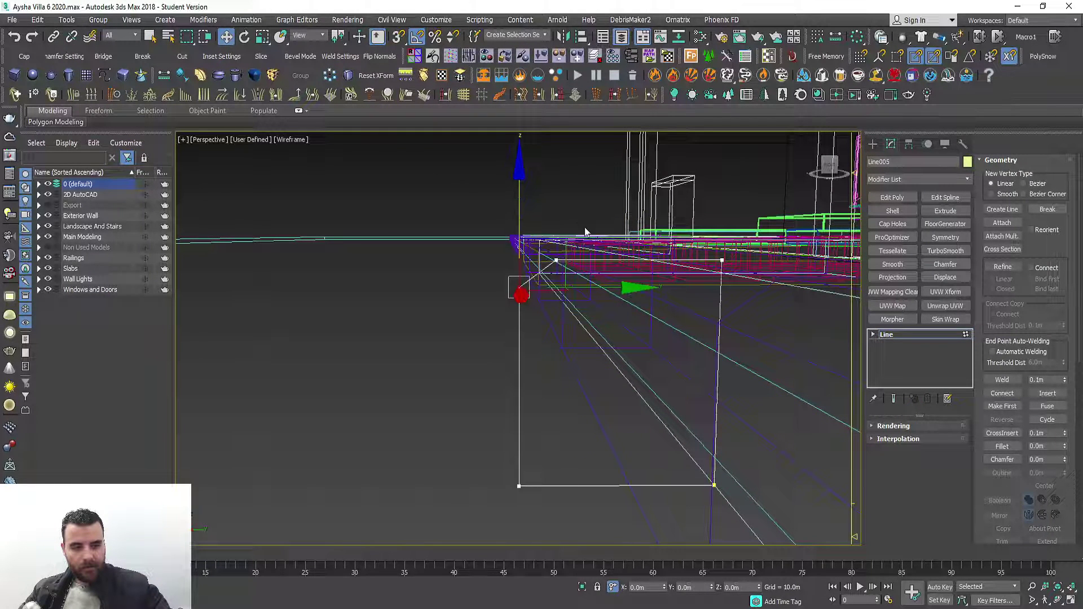
drag(518, 225, 560, 275)
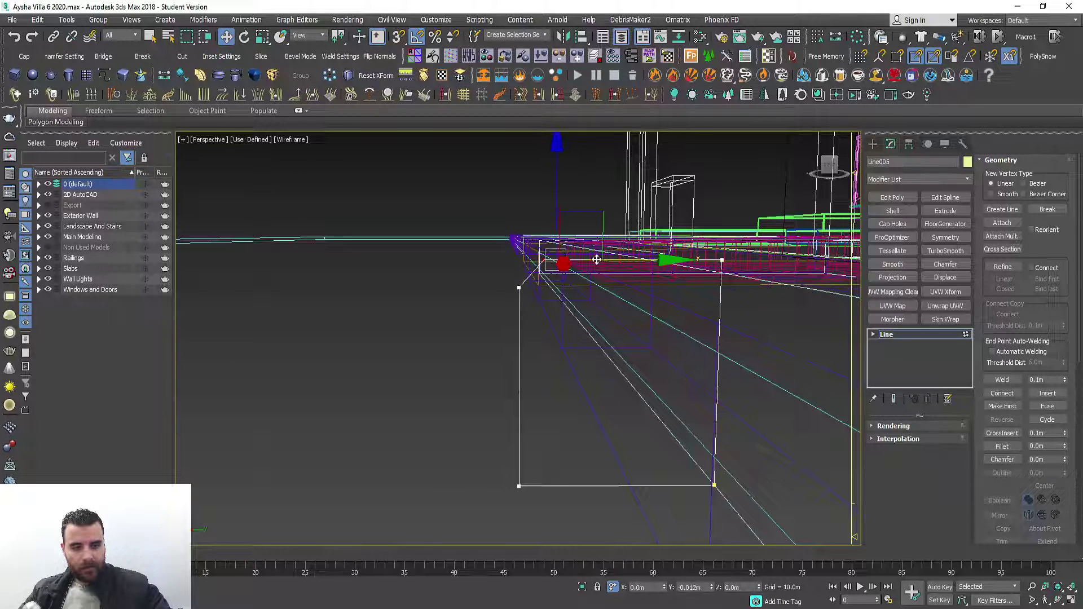
key(F3)
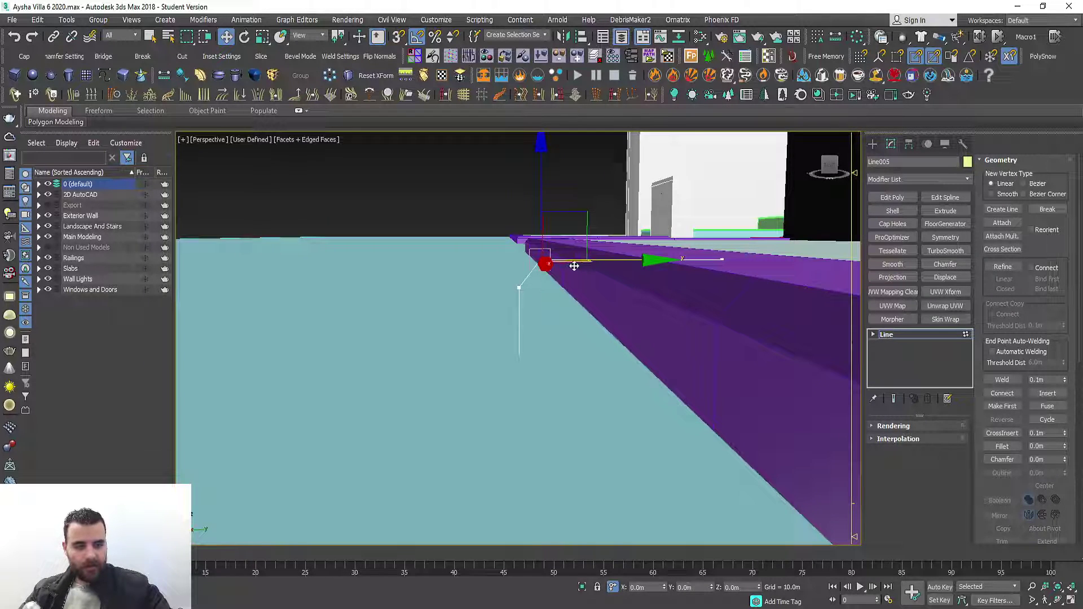
alt+middle_drag(575, 266, 542, 260)
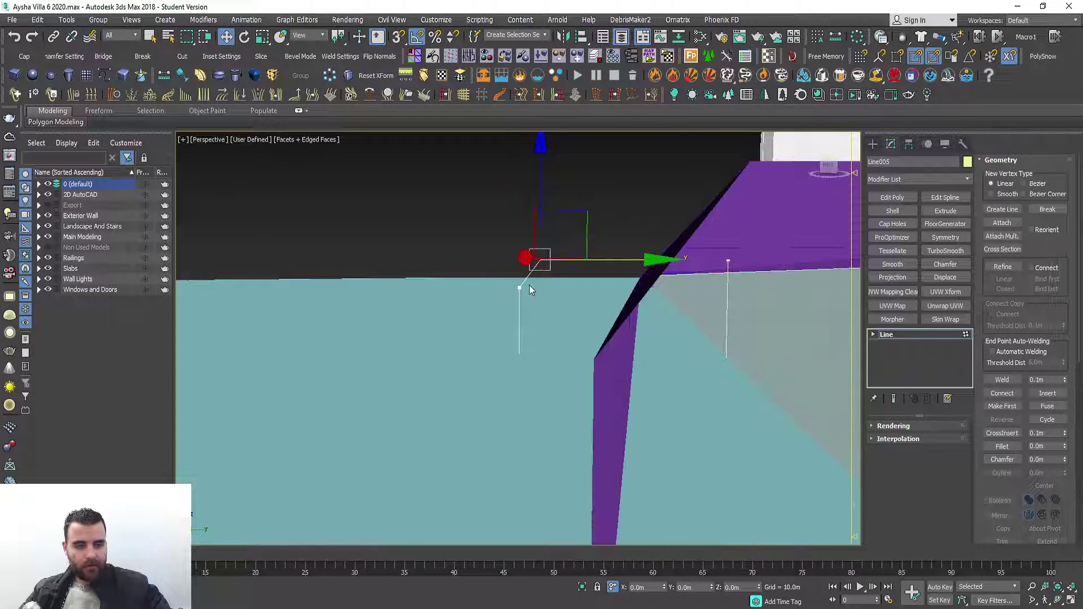
click(520, 289)
alt+middle_drag(520, 223, 517, 221)
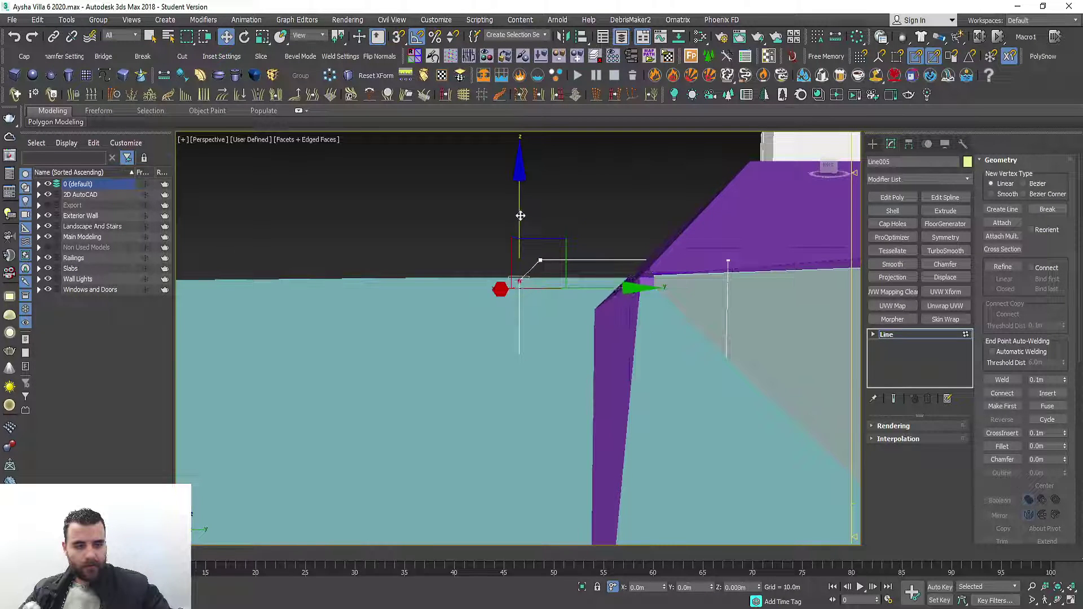
click(904, 336)
alt+middle_drag(684, 327, 480, 302)
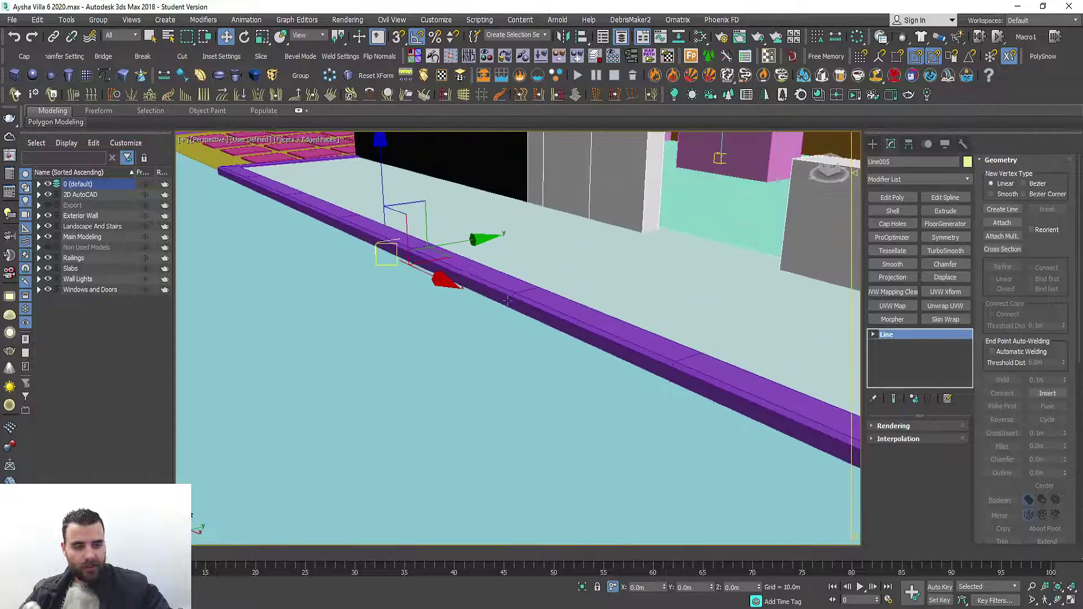
click(480, 302)
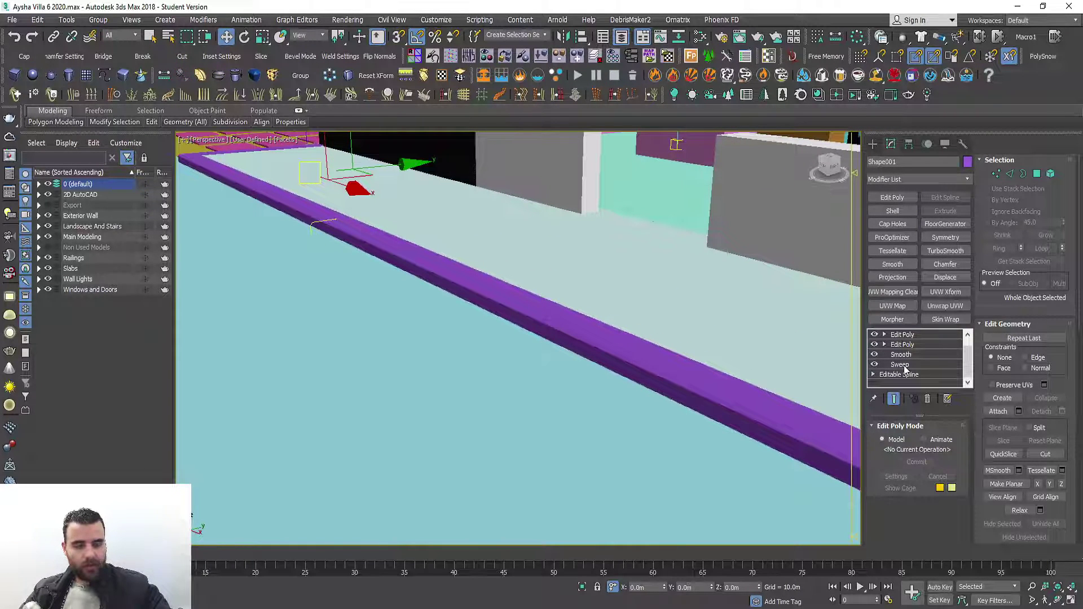
Draw a new path line, Line006, with the Line spline tool.
scroll(600, 311, down, 3)
scroll(600, 311, down, 2)
click(875, 145)
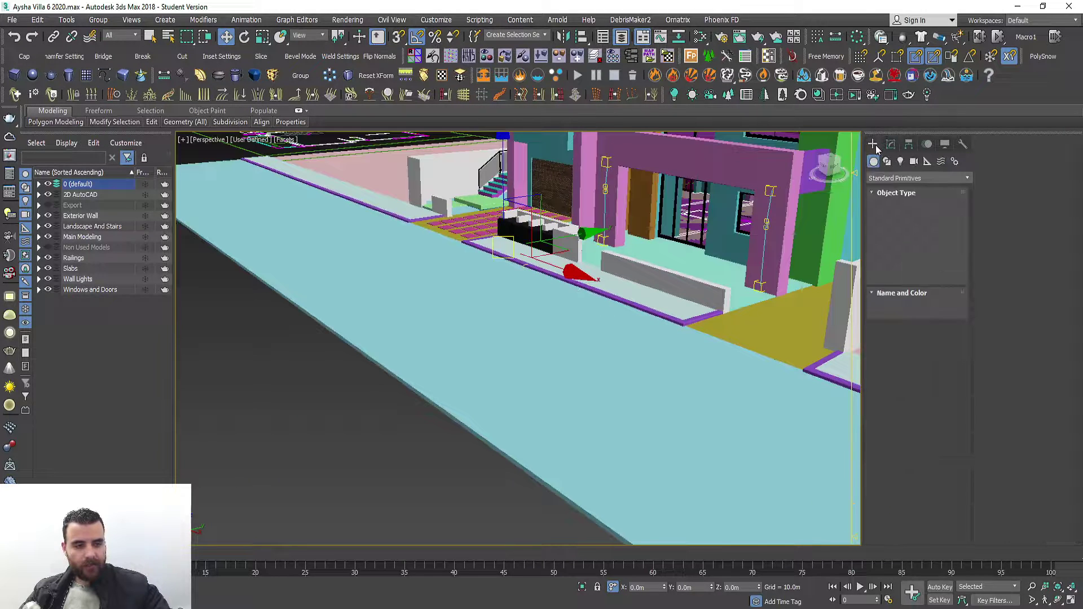
click(887, 161)
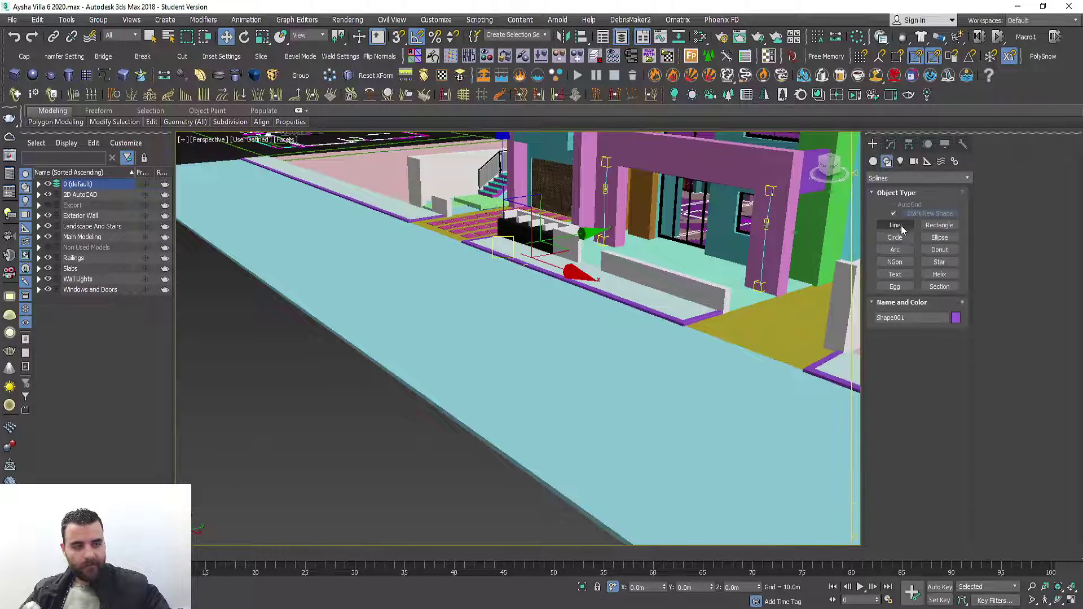
click(341, 338)
click(205, 366)
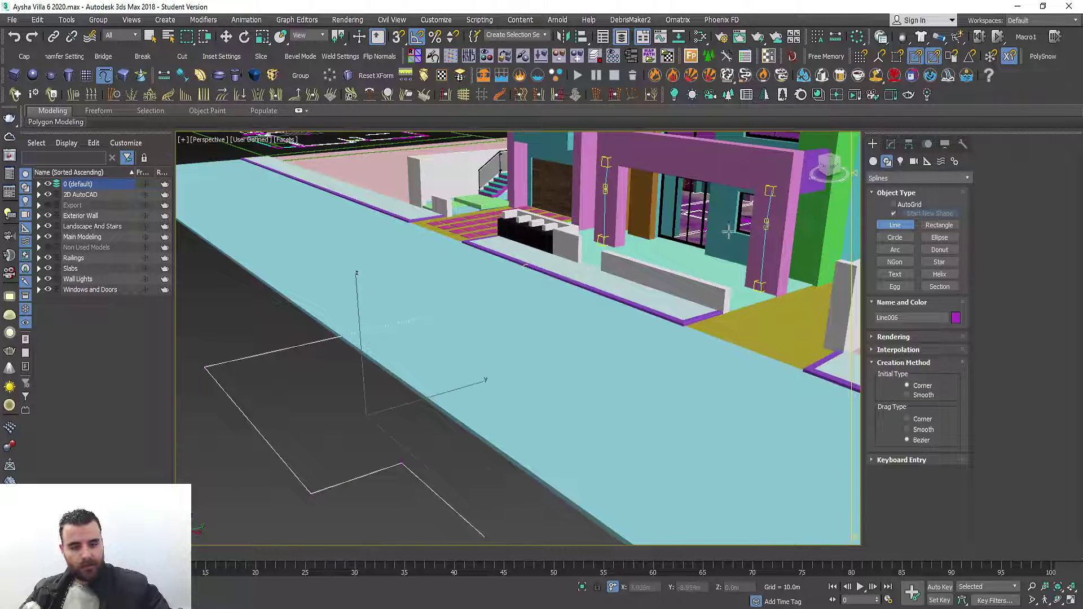
Add a Sweep modifier to Line006 and switch it to a custom section.
click(891, 145)
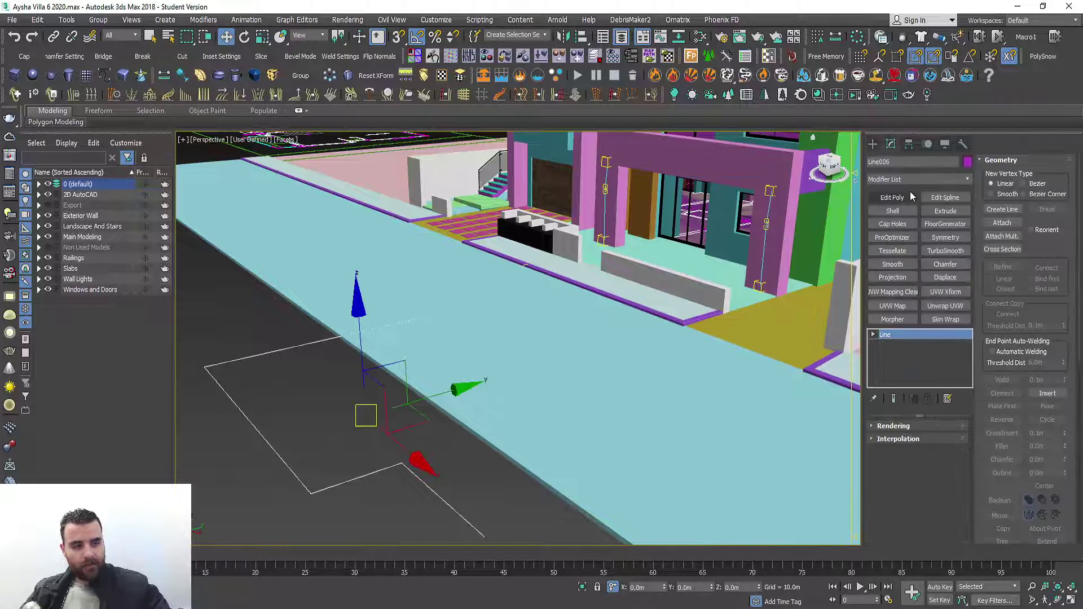
click(904, 178)
text(sw)
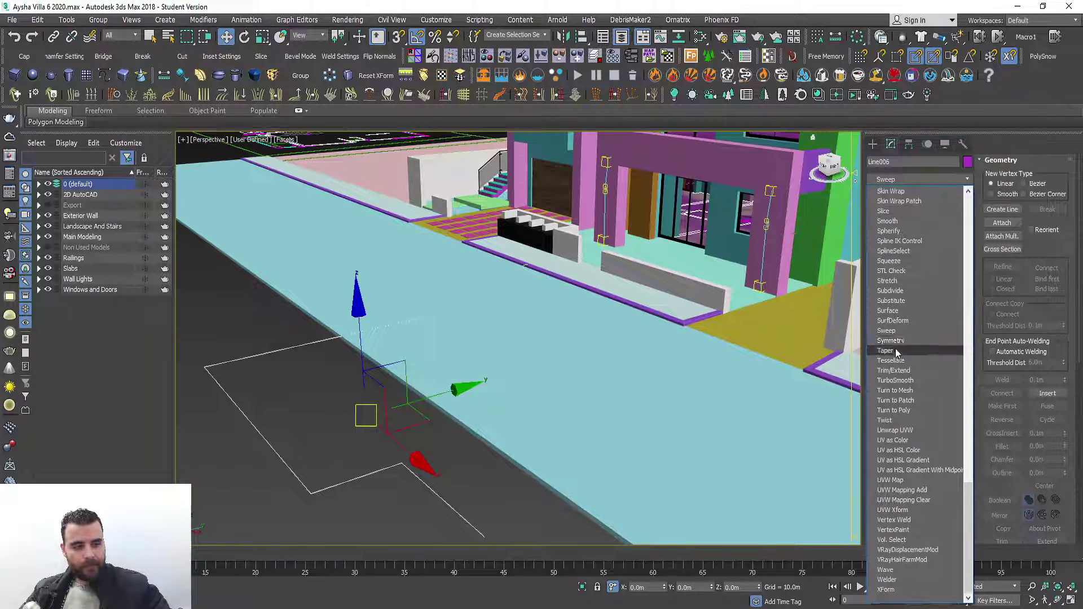
click(905, 332)
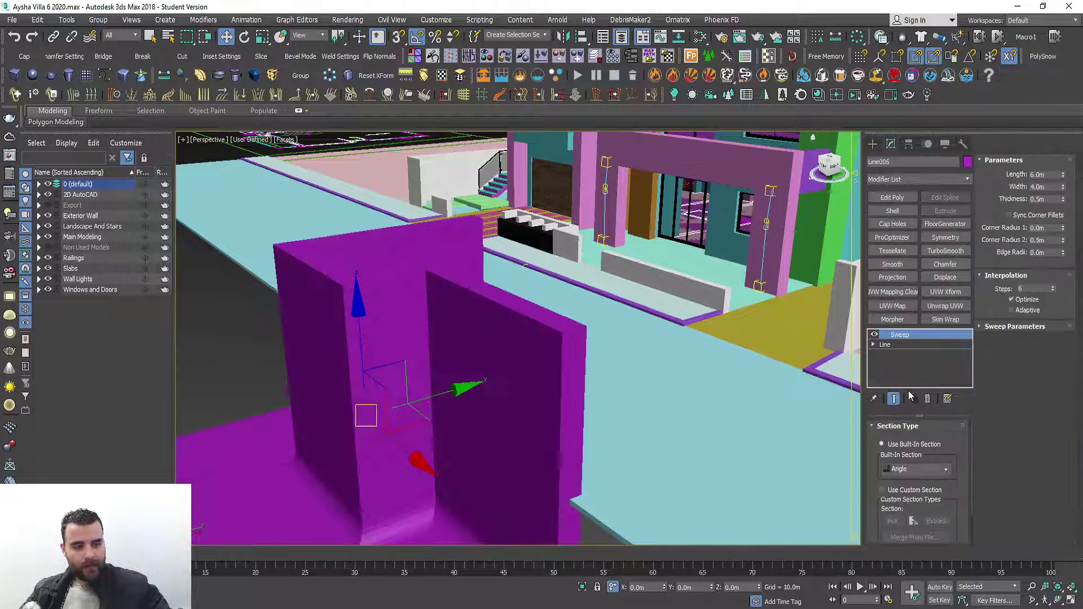
click(883, 490)
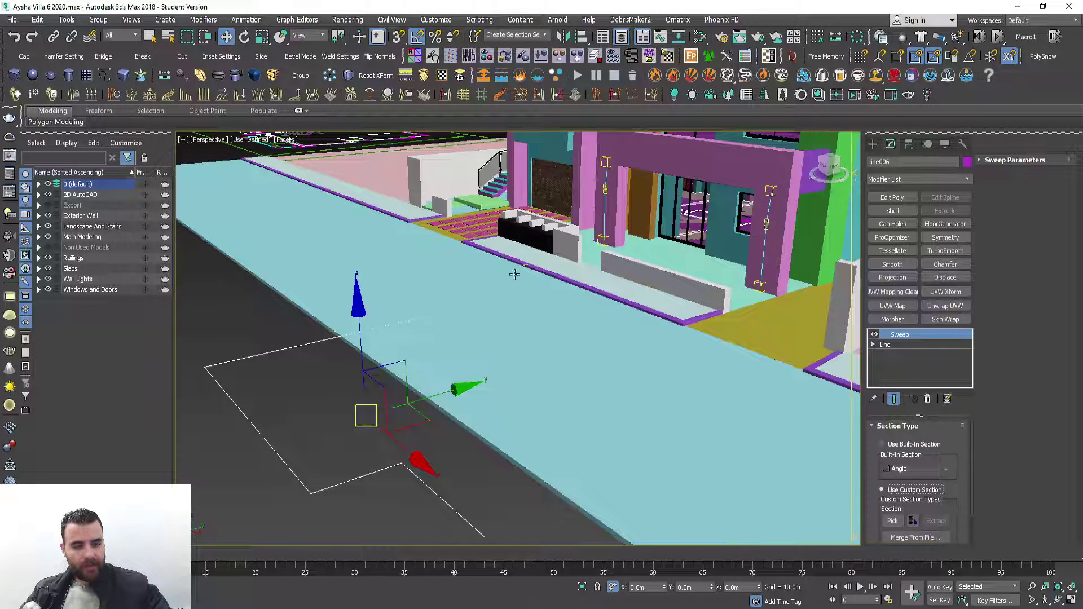
scroll(514, 274, up, 5)
scroll(518, 279, up, 4)
key(F3)
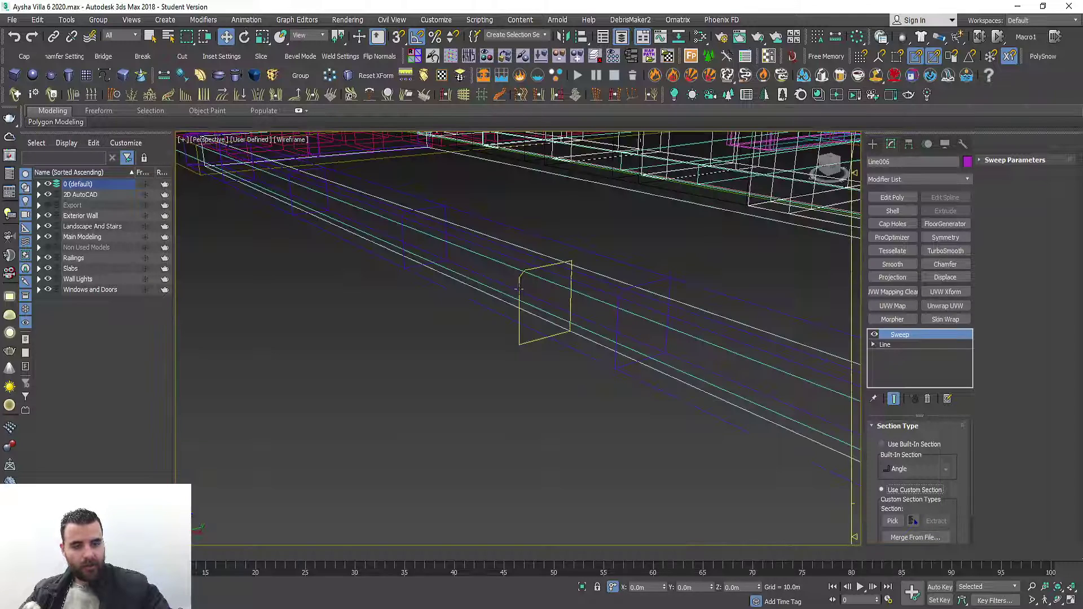
click(520, 280)
key(F3)
Pick Line005 as the custom cross-section of Line006's sweep.
scroll(516, 291, down, 3)
scroll(507, 290, down, 3)
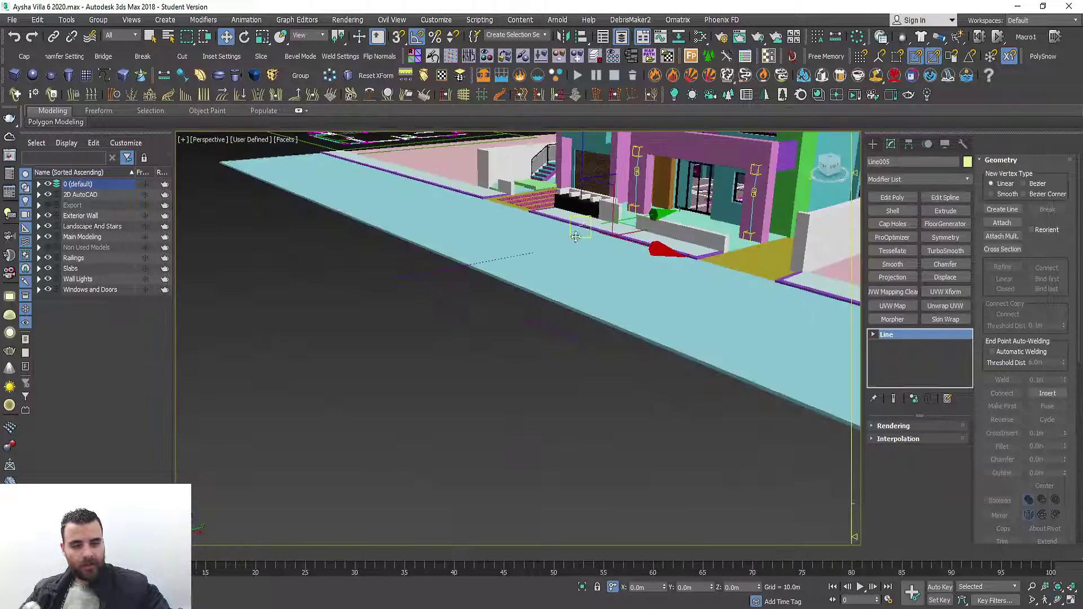
scroll(507, 290, up, 2)
scroll(475, 323, up, 4)
scroll(479, 340, up, 4)
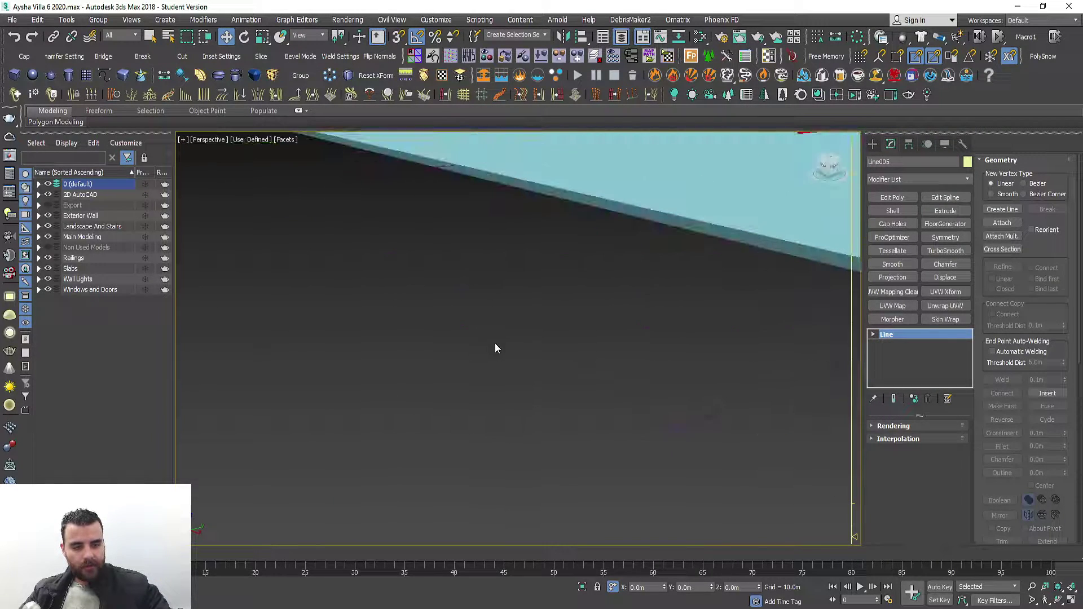
drag(499, 357, 353, 453)
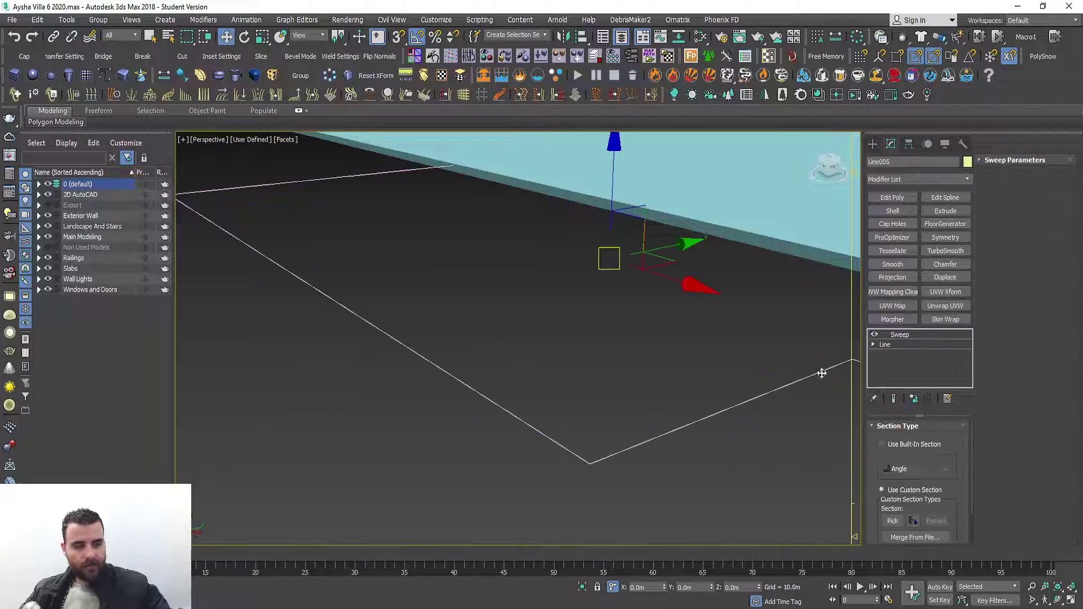
click(894, 524)
scroll(683, 248, down, 3)
scroll(637, 296, down, 3)
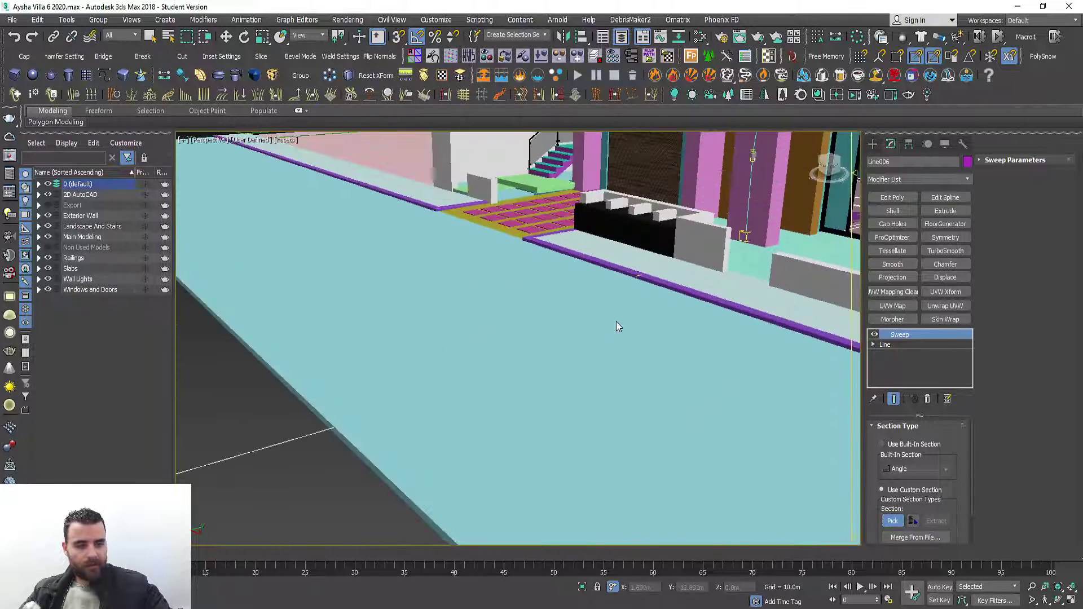
scroll(663, 233, up, 1)
key(F3)
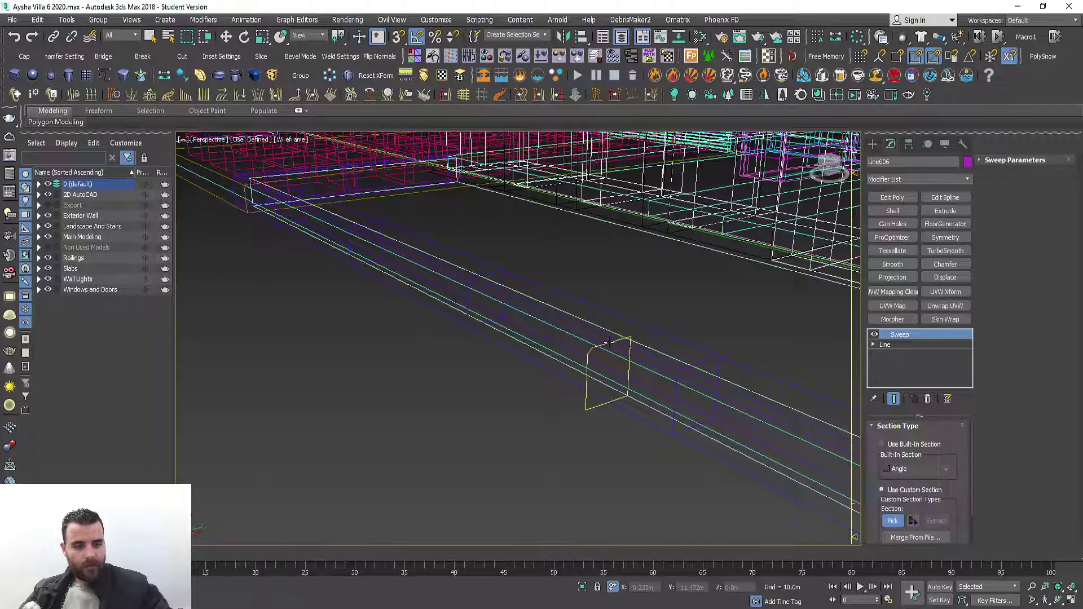
click(609, 342)
key(F3)
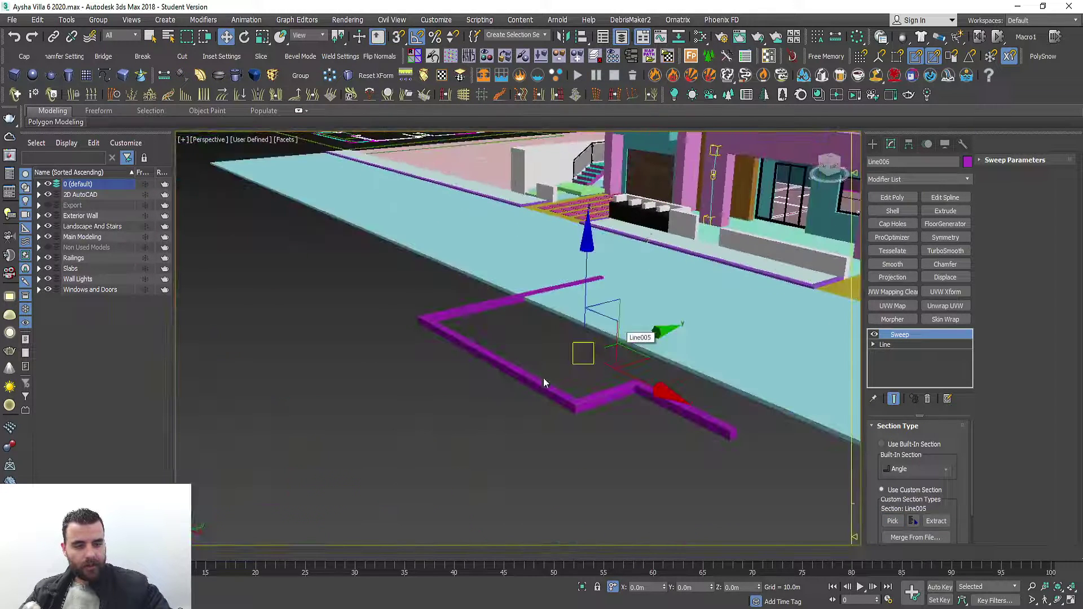
Toggle the two mirror options in the swept curb's Sweep Parameters.
click(580, 415)
scroll(578, 394, down, 10)
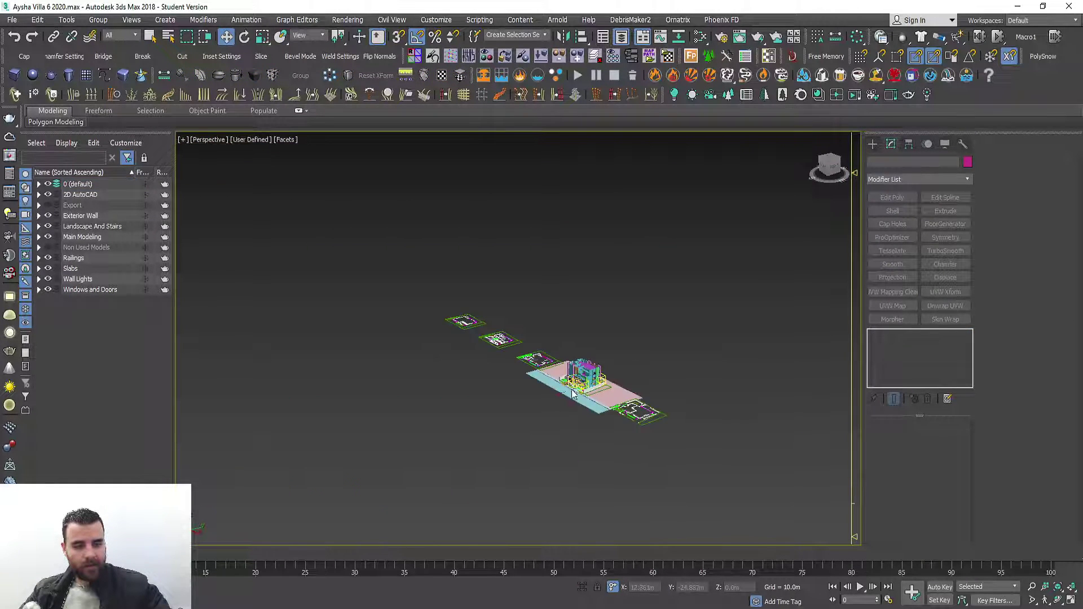
scroll(573, 395, up, 2)
scroll(550, 409, up, 5)
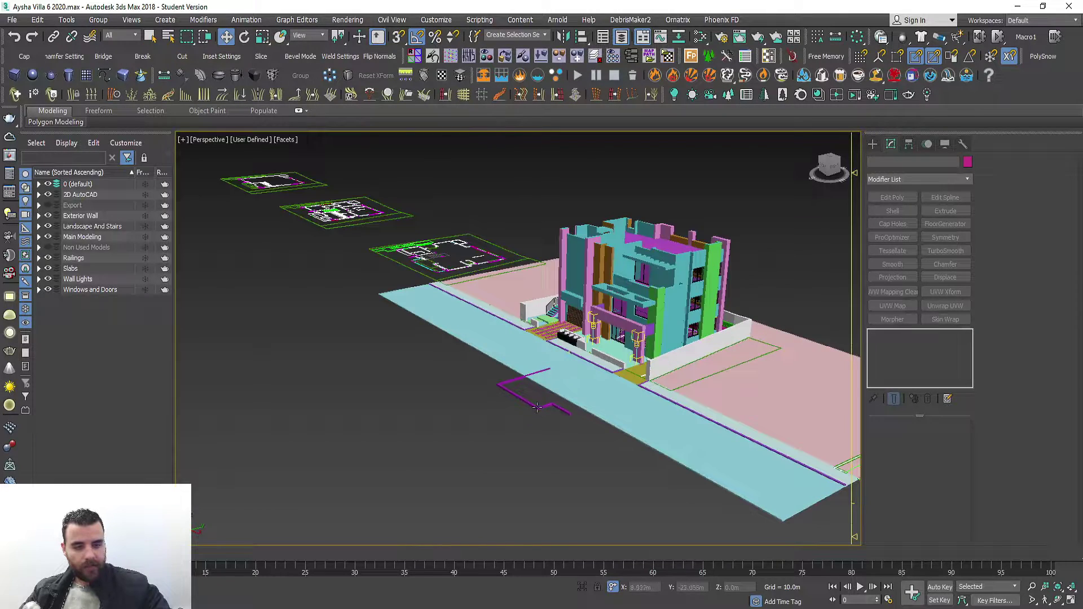
click(538, 407)
scroll(556, 411, up, 5)
scroll(445, 383, up, 1)
scroll(457, 381, up, 4)
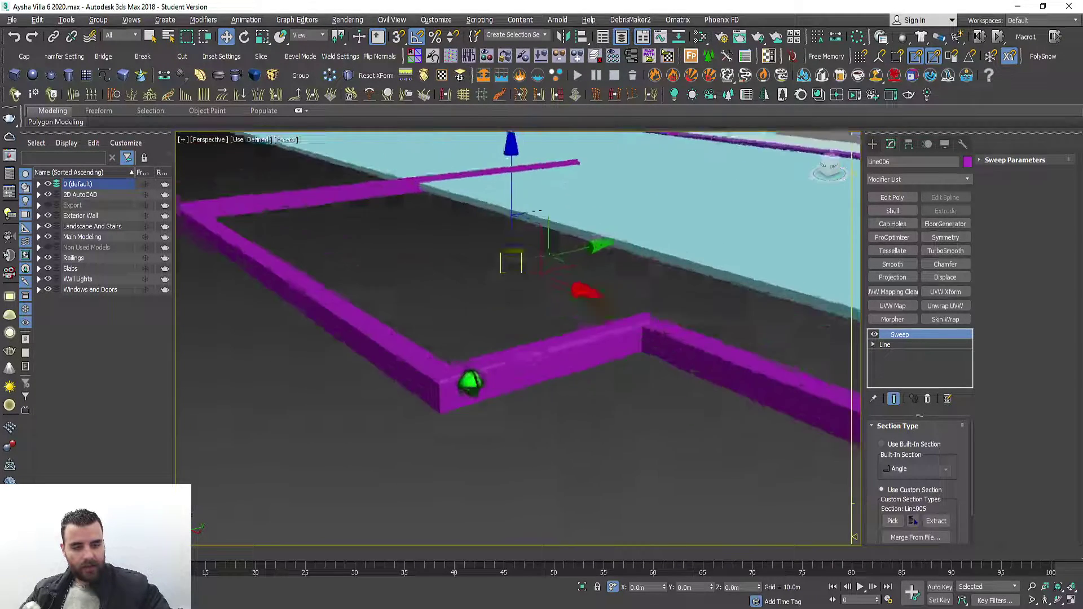
scroll(468, 380, up, 3)
click(1010, 160)
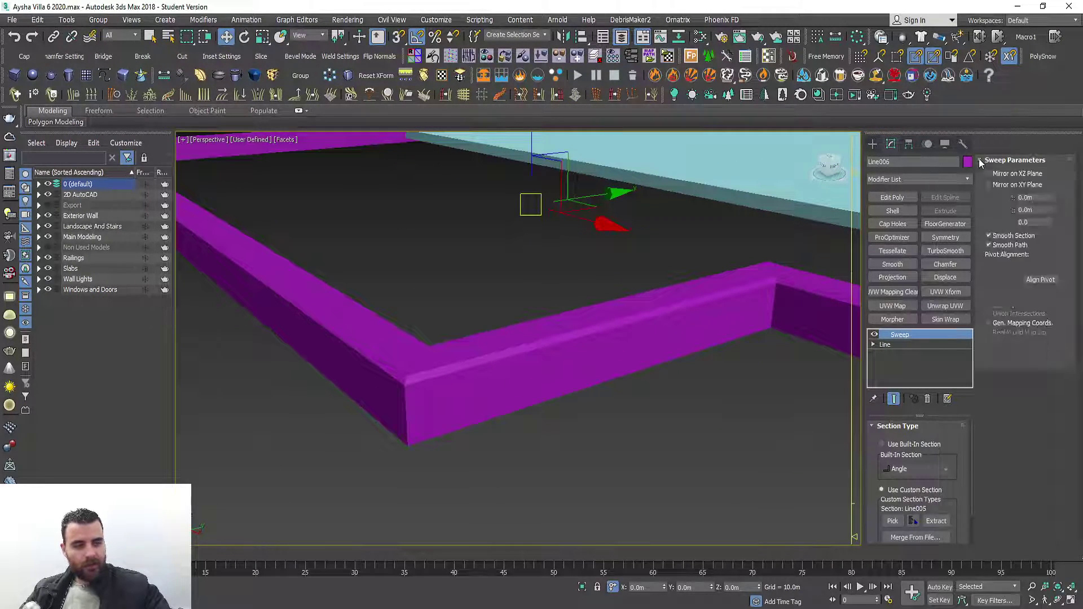
click(992, 176)
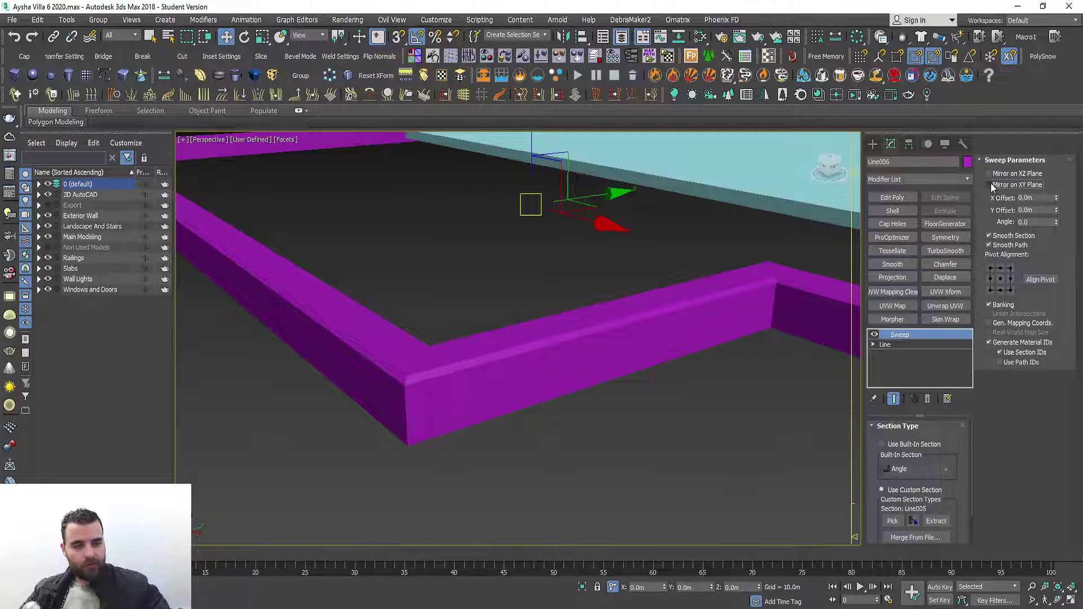
click(991, 183)
scroll(662, 354, down, 2)
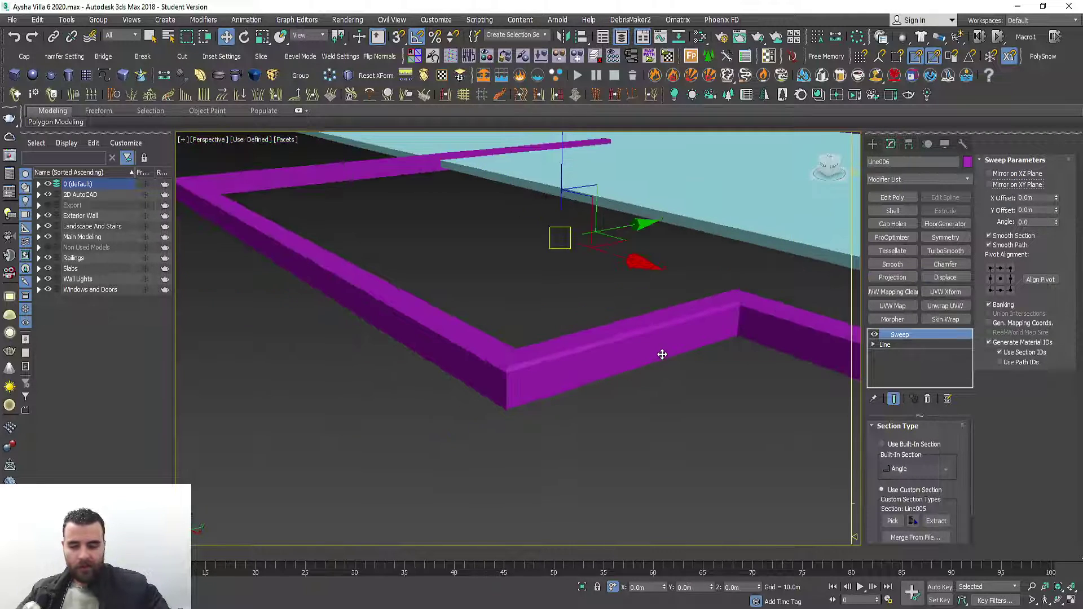
scroll(664, 362, down, 3)
Select the purple curb Shape001 and inspect it along the pavement edge.
click(666, 374)
scroll(660, 377, down, 3)
scroll(627, 406, down, 3)
scroll(608, 428, up, 3)
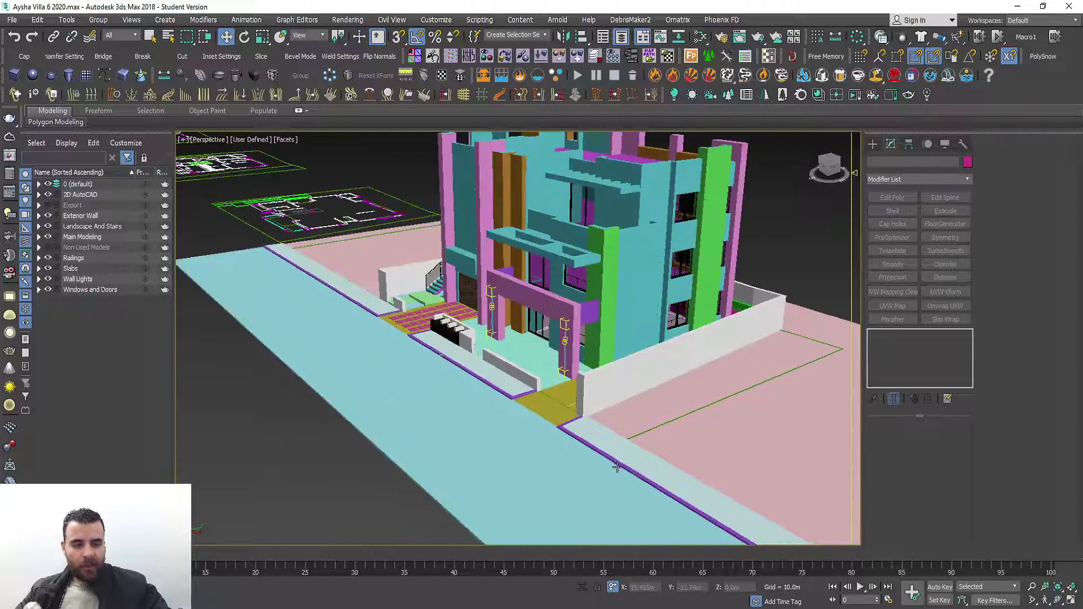
scroll(608, 437, up, 4)
click(595, 452)
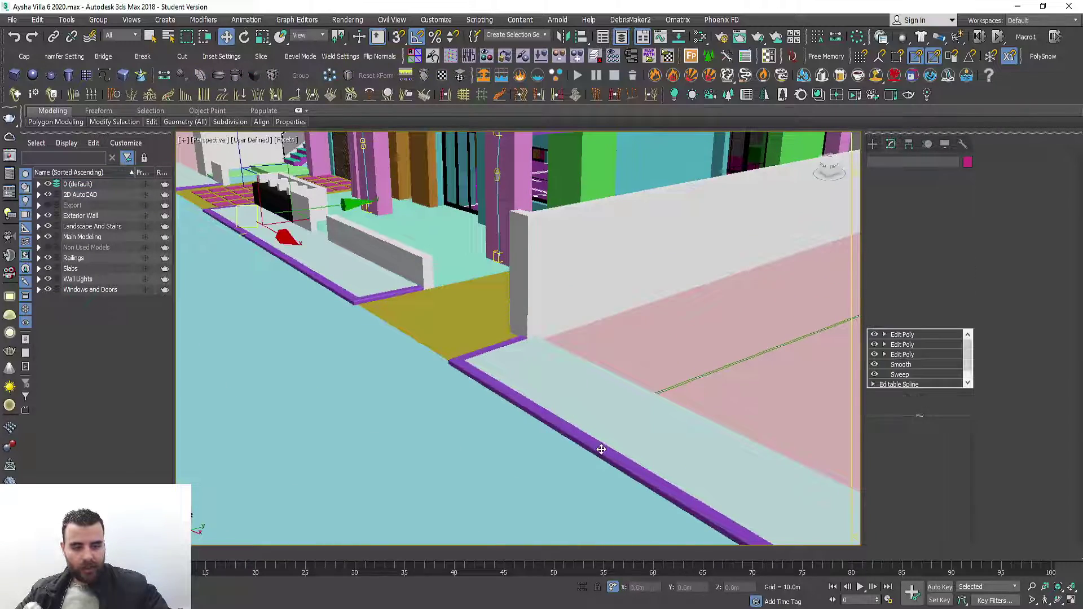
scroll(618, 456, down, 6)
scroll(650, 399, up, 3)
scroll(657, 373, up, 3)
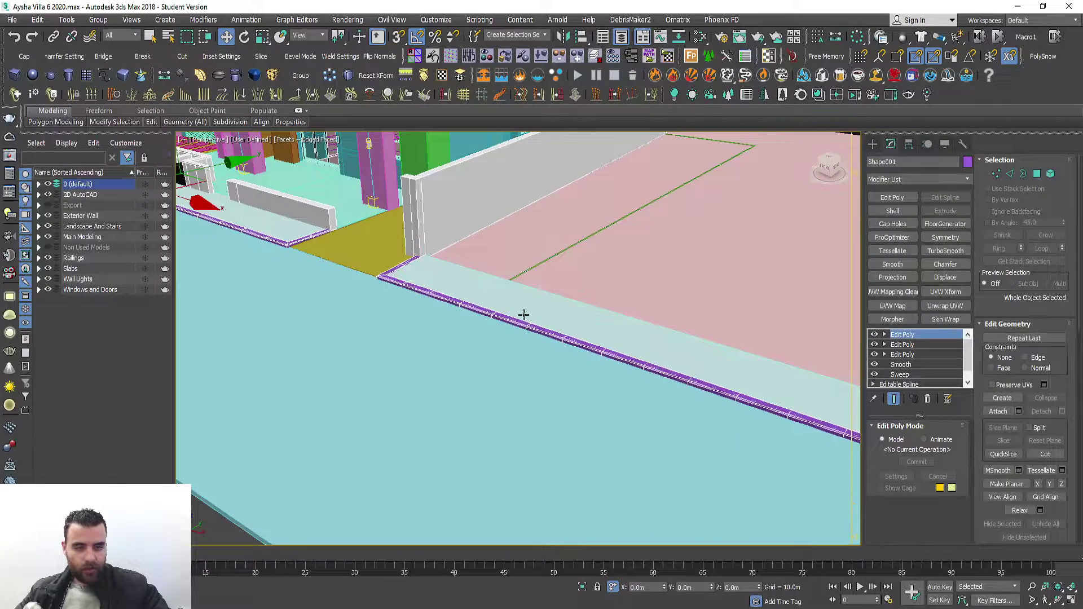
scroll(524, 314, up, 4)
scroll(549, 231, up, 3)
middle_drag(518, 235, 432, 289)
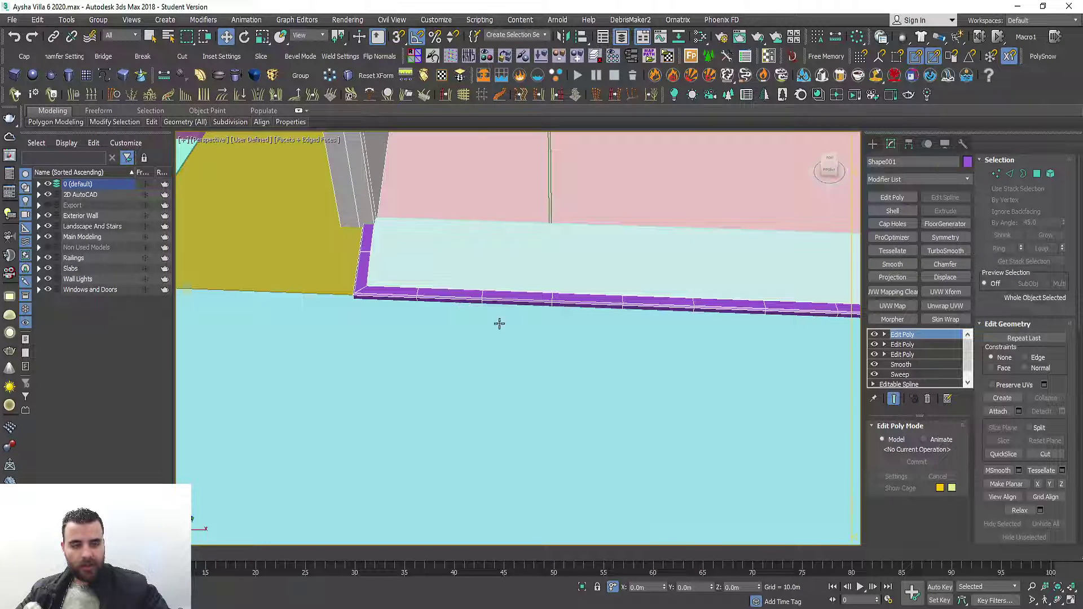
middle_drag(554, 277, 344, 296)
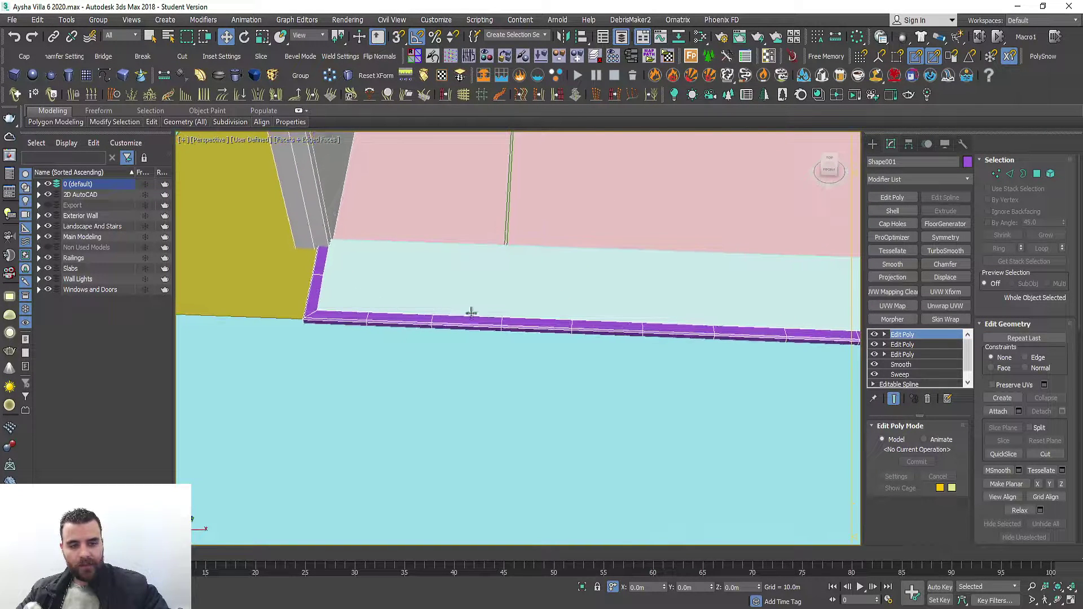
scroll(471, 313, down, 4)
mouse_move(491, 331)
middle_down()
mouse_move(588, 338)
mouse_move(425, 314)
middle_up()
scroll(515, 312, up, 2)
scroll(648, 379, down, 3)
scroll(624, 368, down, 3)
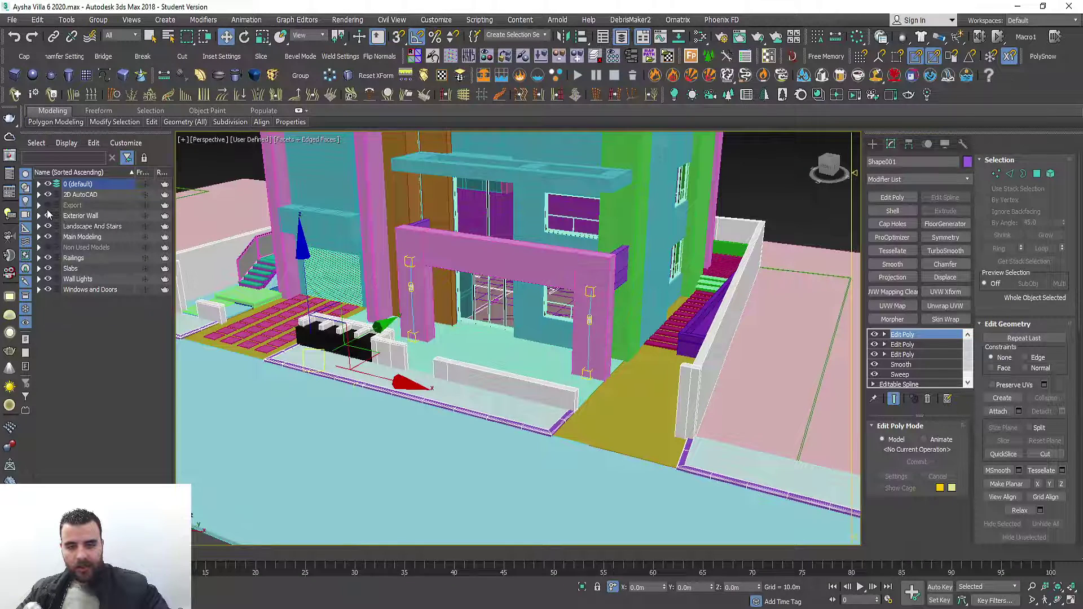
Expand the Exterior Wall layer and unhide its hidden wall boxes to inspect the villa front.
click(39, 216)
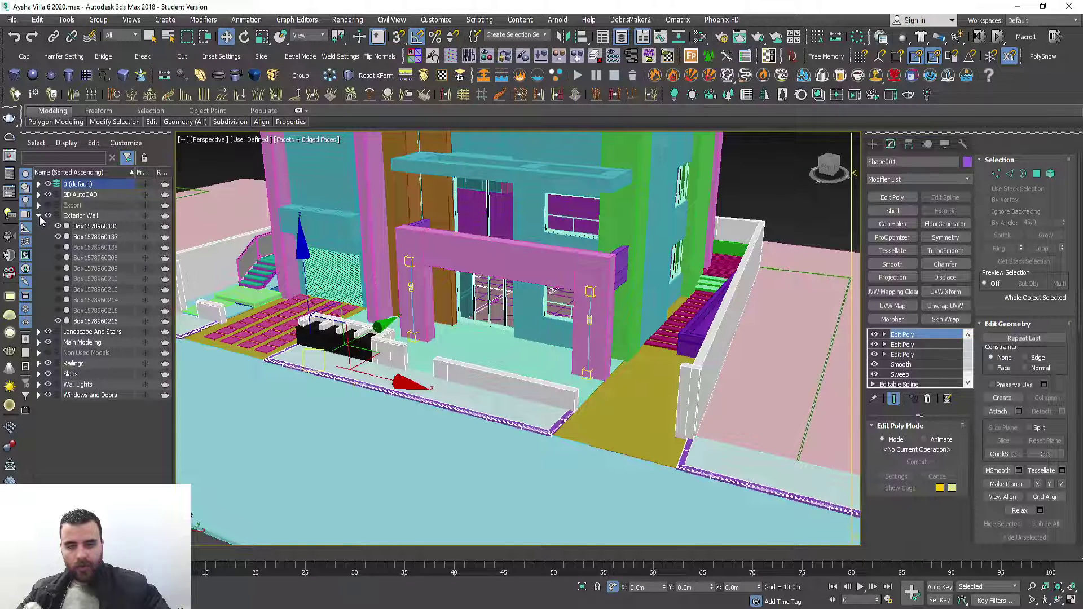
click(58, 247)
click(58, 258)
click(58, 279)
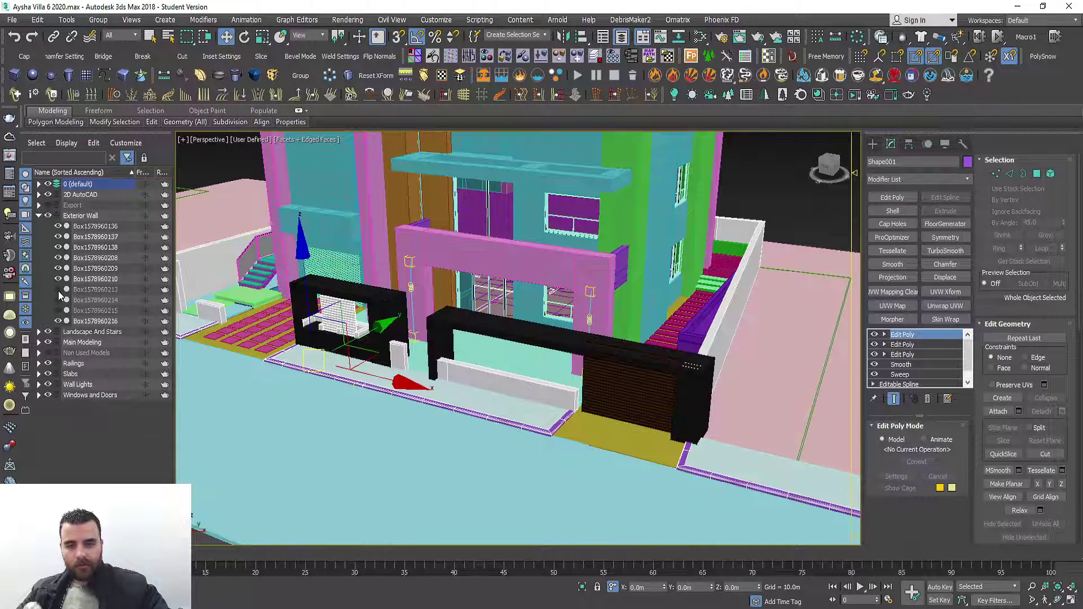
click(58, 300)
scroll(508, 362, down, 3)
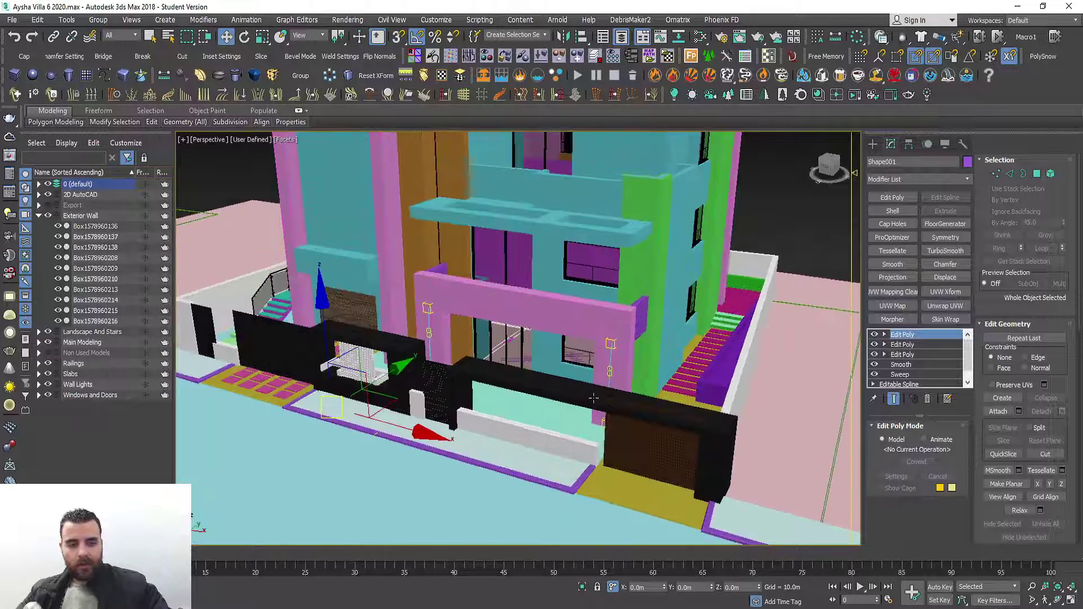
alt+middle_drag(509, 361, 541, 395)
scroll(541, 395, down, 2)
scroll(585, 424, up, 2)
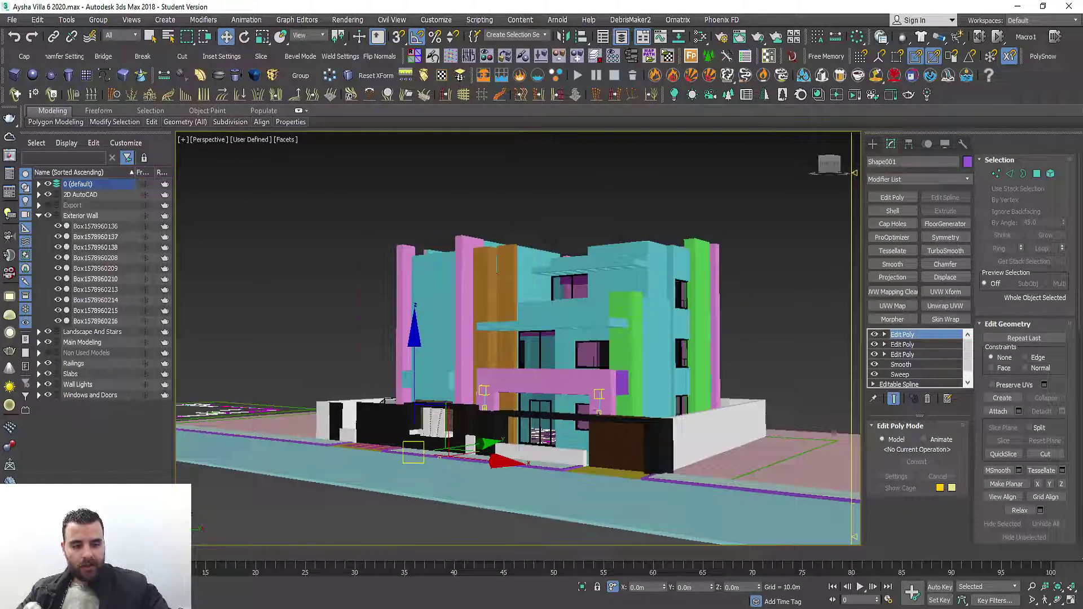
scroll(599, 397, up, 2)
scroll(600, 397, up, 1)
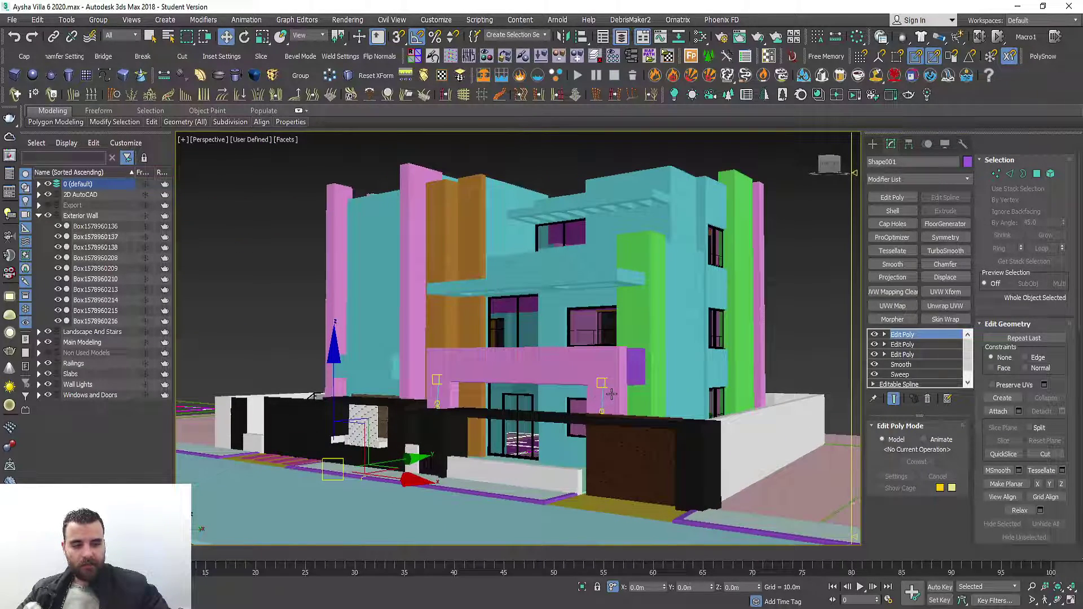
mouse_move(624, 387)
middle_down()
mouse_move(577, 369)
mouse_move(632, 363)
middle_up()
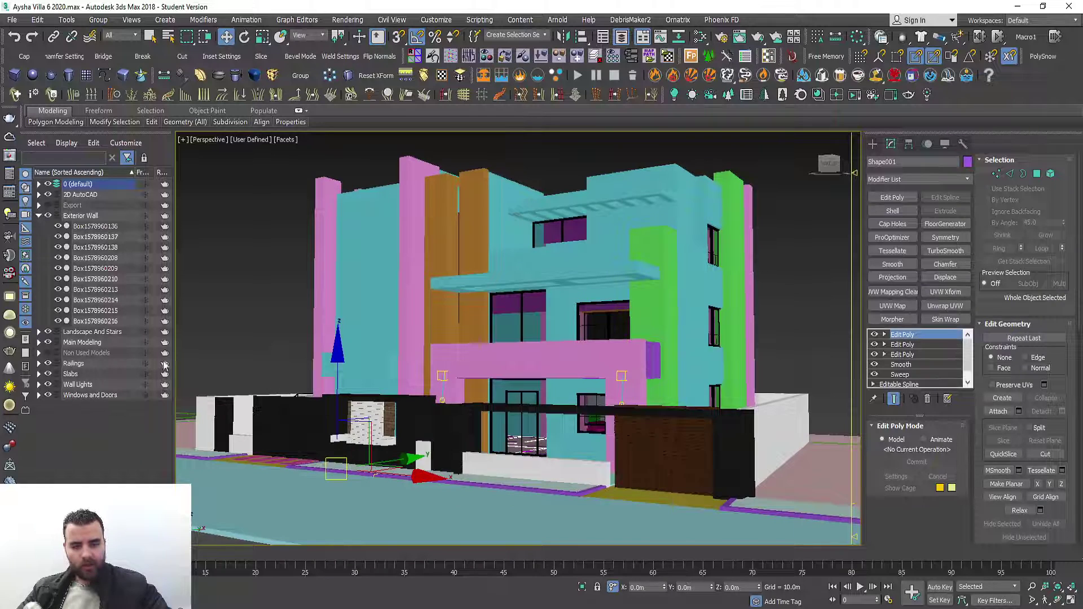
Hide the black front boundary wall boxes, leaving only the low dark box by the entrance visible.
click(58, 258)
click(58, 258)
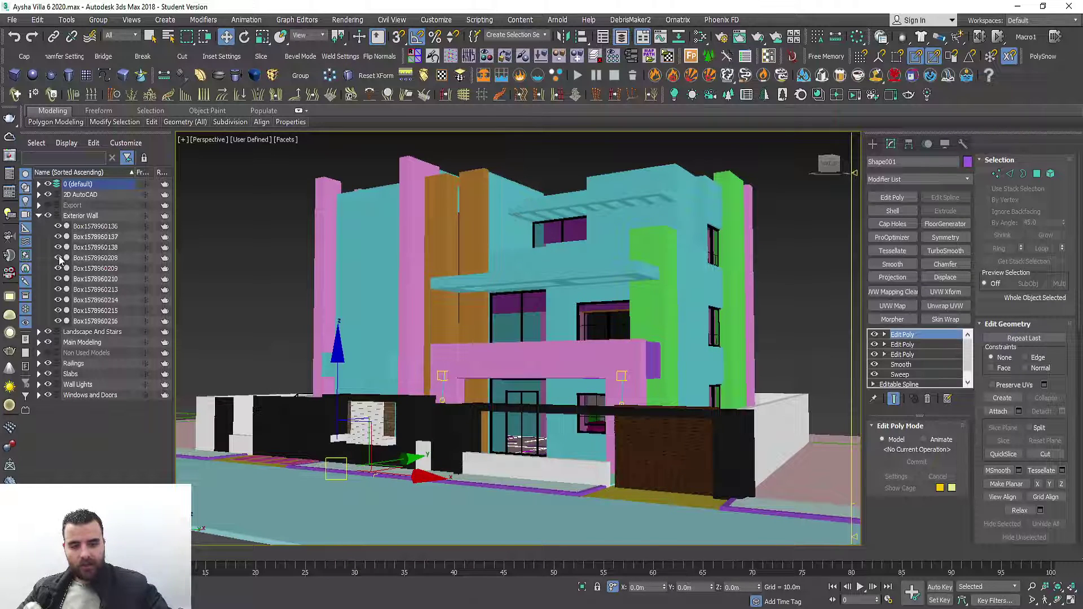
drag(58, 257, 61, 322)
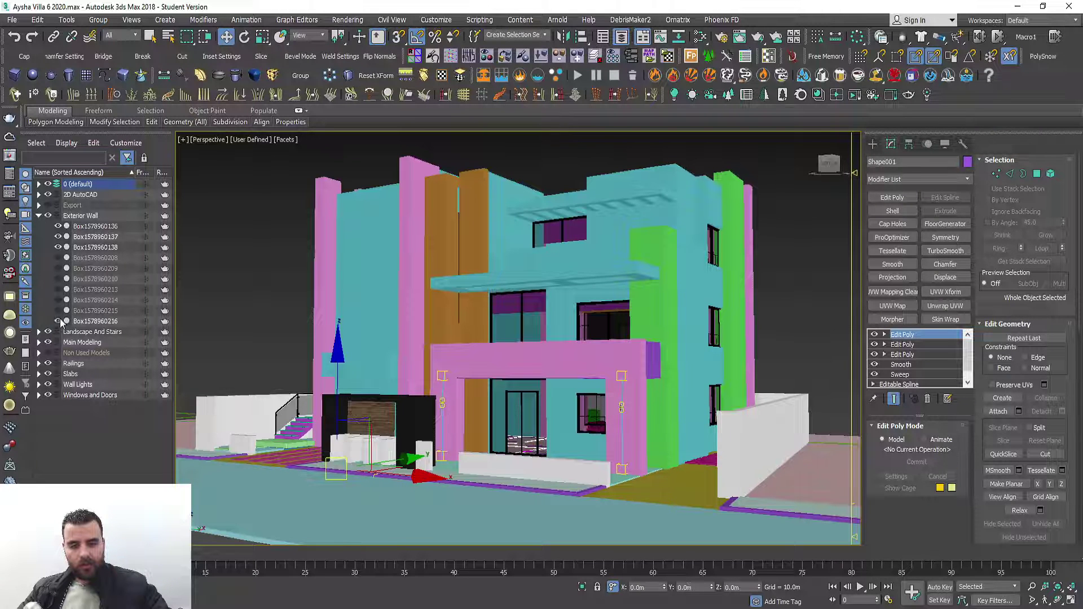
click(58, 247)
mouse_move(396, 318)
alt+middle_down()
mouse_move(564, 324)
mouse_move(556, 327)
alt+middle_up()
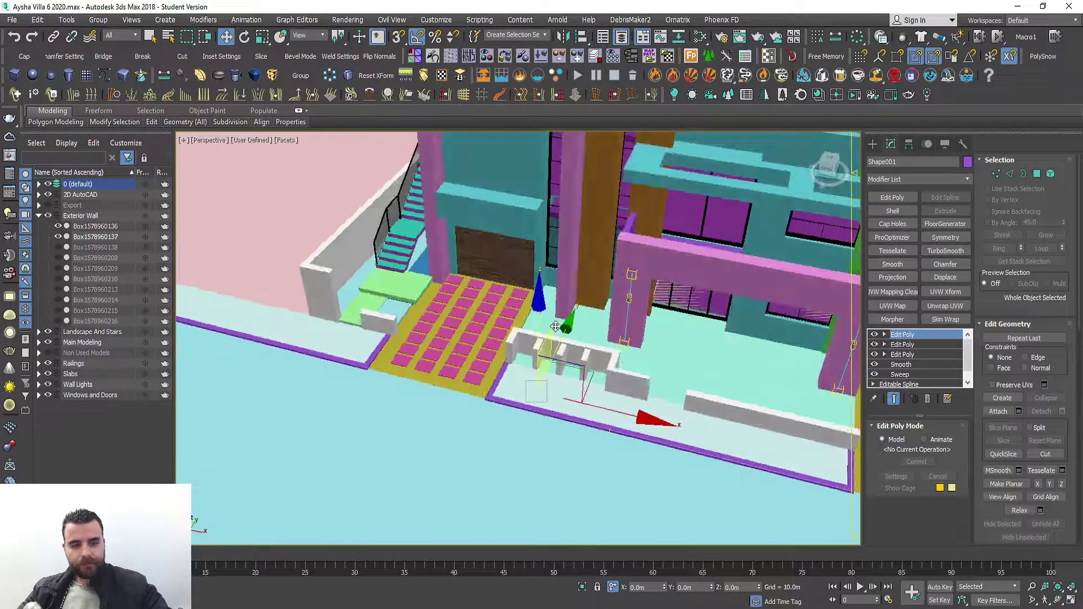
click(59, 248)
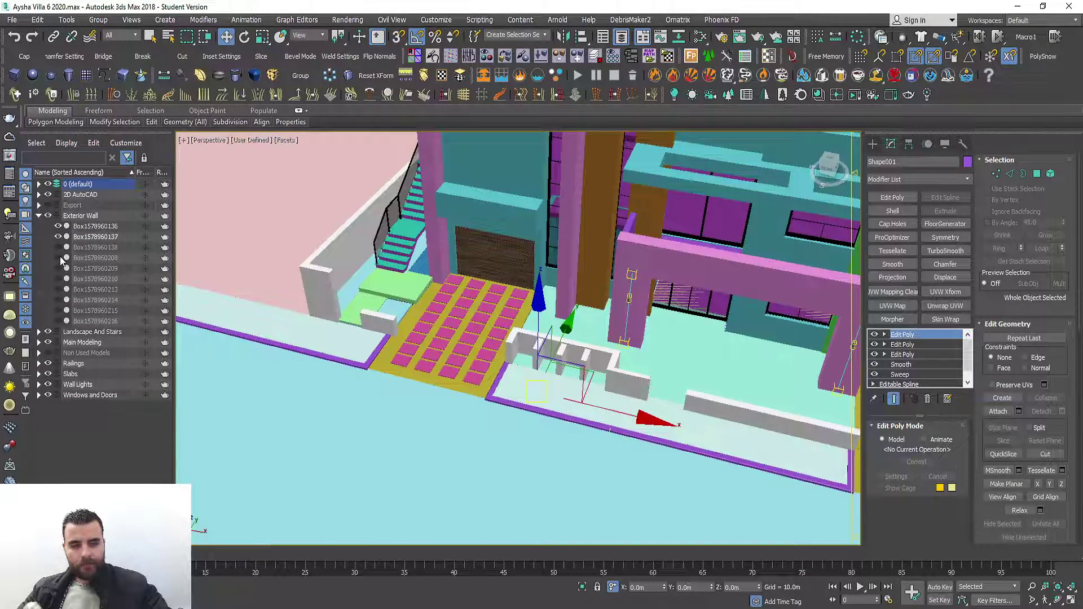
double_click(58, 258)
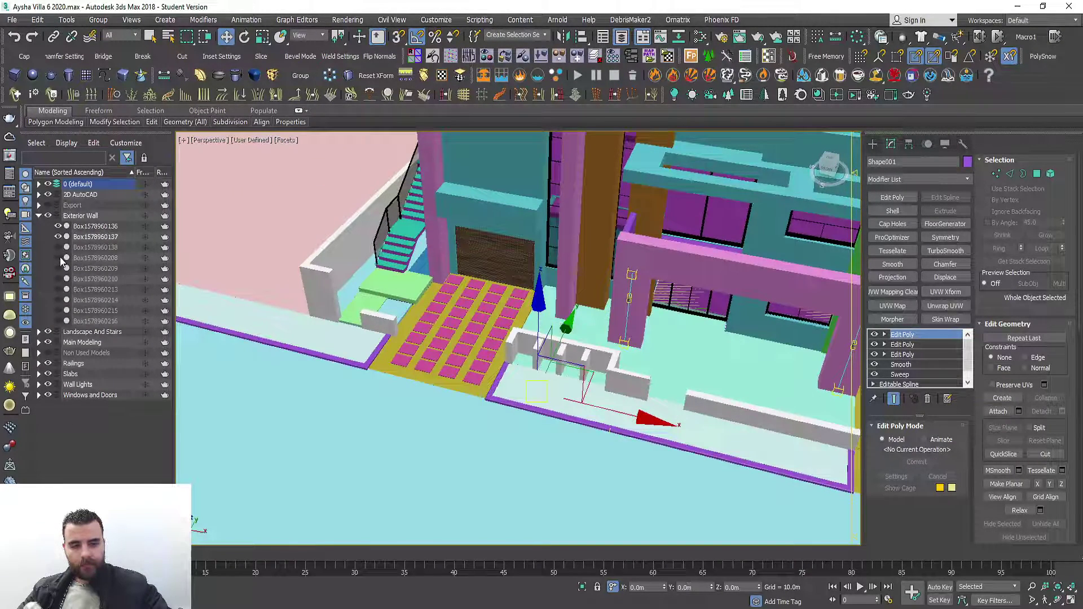
click(59, 321)
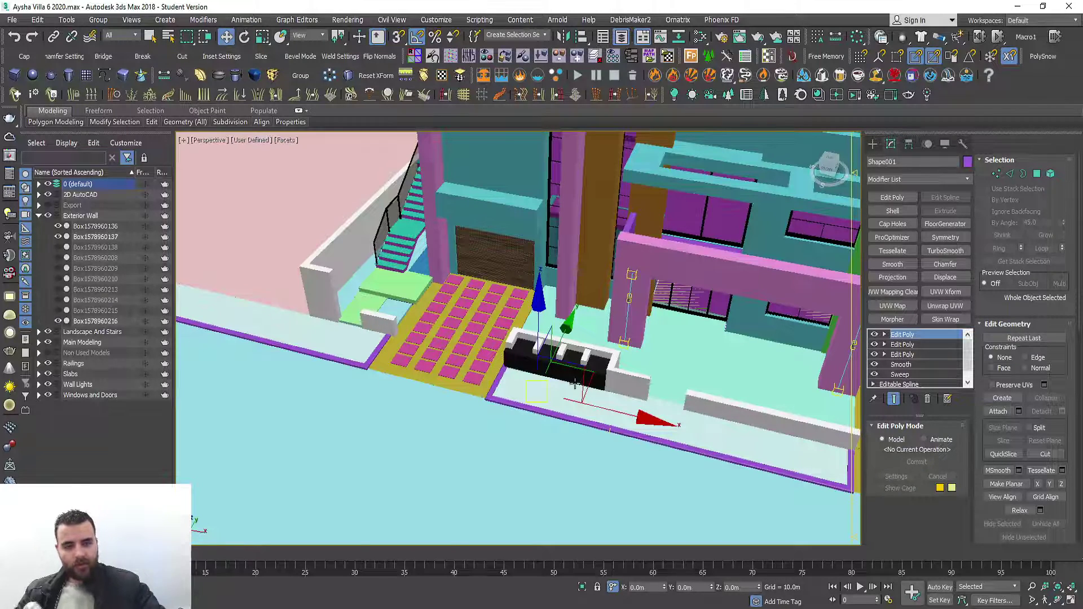
Orbit and zoom around the villa, selecting the wall light fixture.
alt+middle_drag(594, 370, 587, 362)
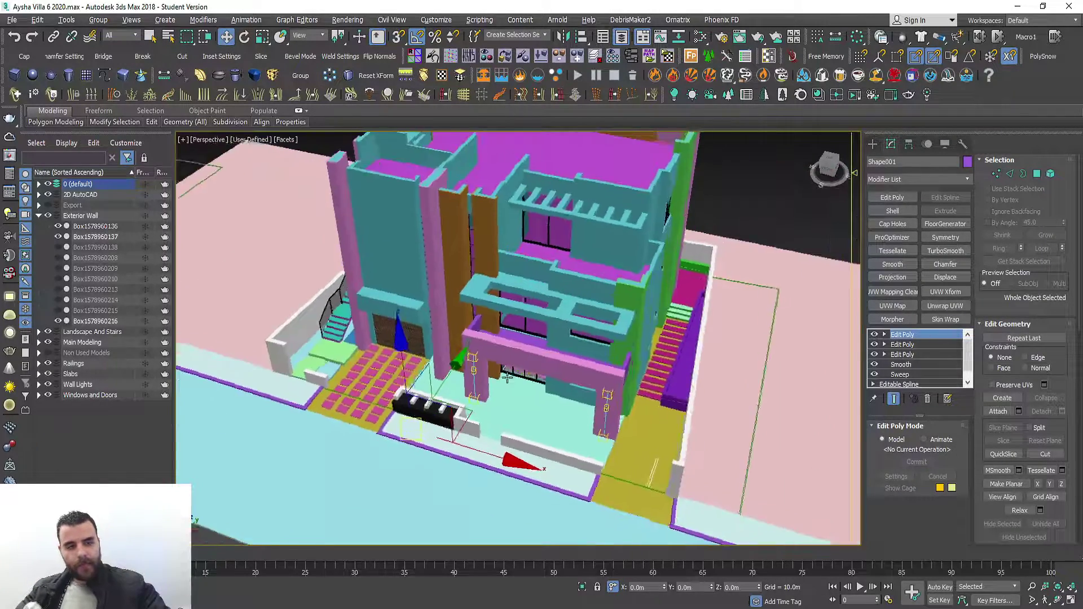
scroll(621, 395, up, 3)
scroll(653, 411, up, 4)
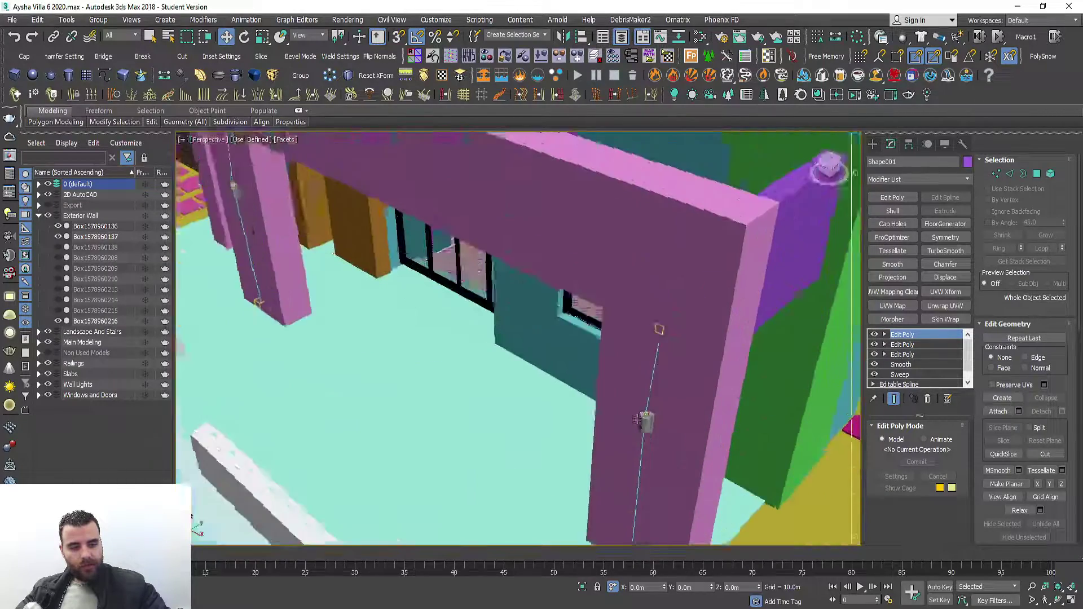
scroll(653, 426, up, 3)
click(650, 424)
scroll(561, 375, up, 2)
scroll(558, 364, up, 2)
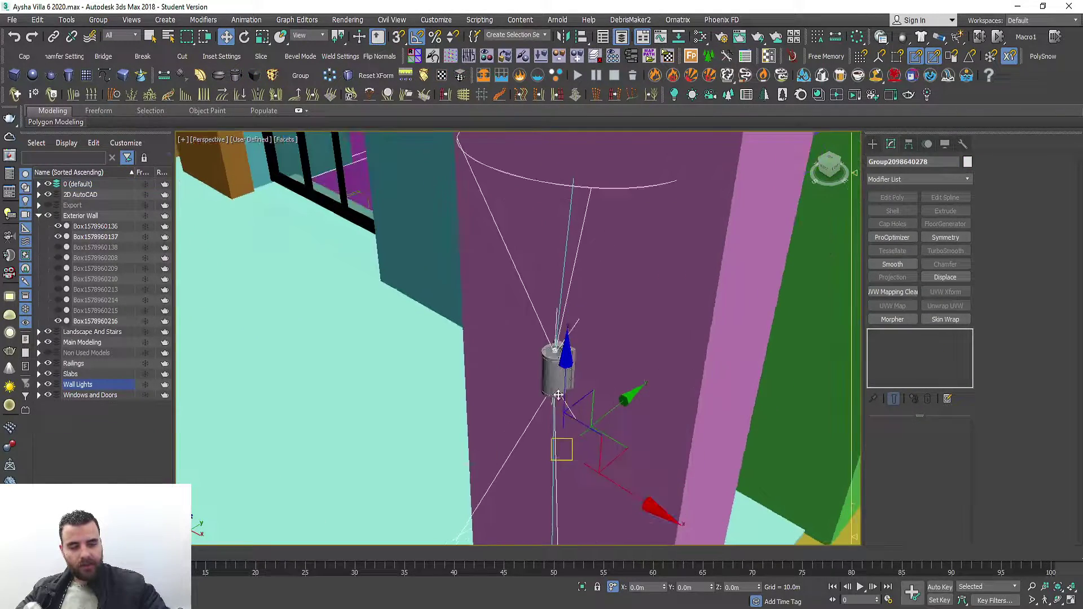
scroll(556, 361, up, 2)
scroll(565, 351, up, 2)
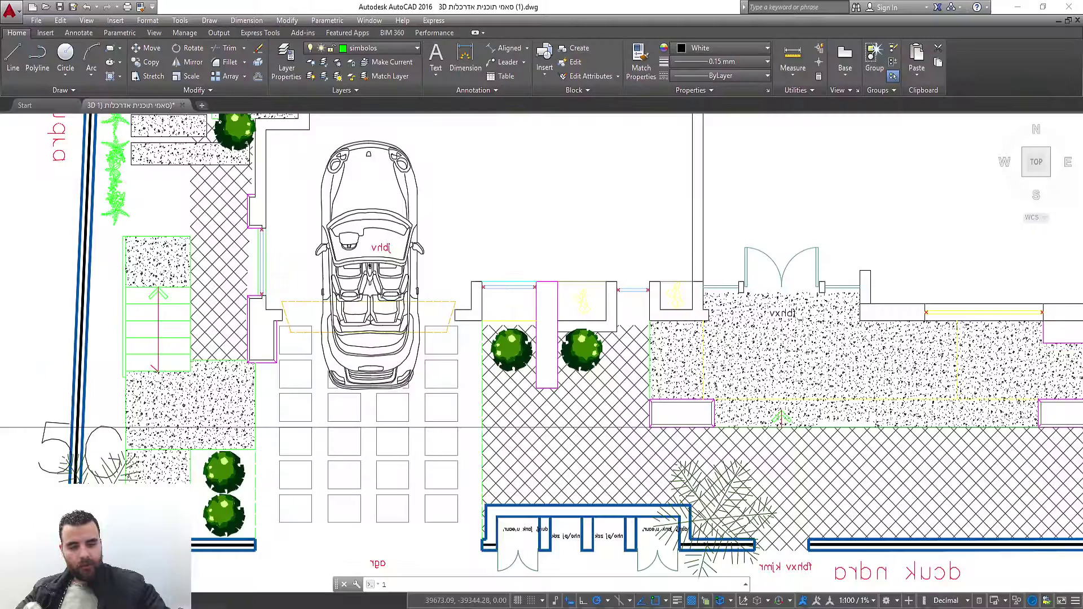
scroll(418, 412, down, 5)
scroll(427, 434, down, 8)
middle_drag(272, 519, 433, 378)
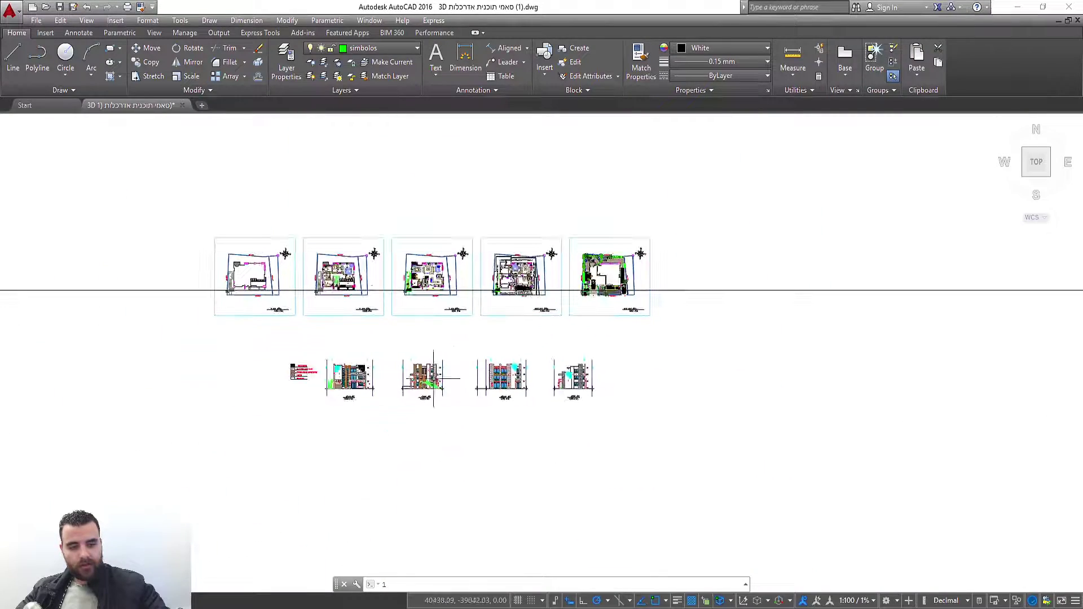
scroll(327, 383, up, 5)
scroll(339, 389, up, 3)
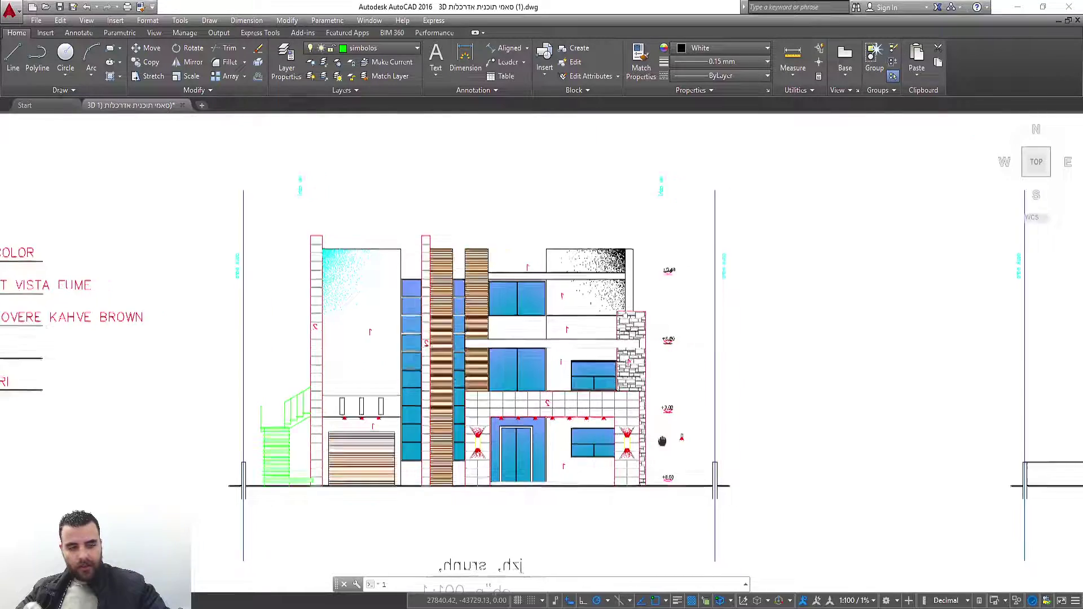
scroll(395, 395, down, 2)
middle_drag(655, 373, 369, 373)
middle_drag(650, 378, 294, 378)
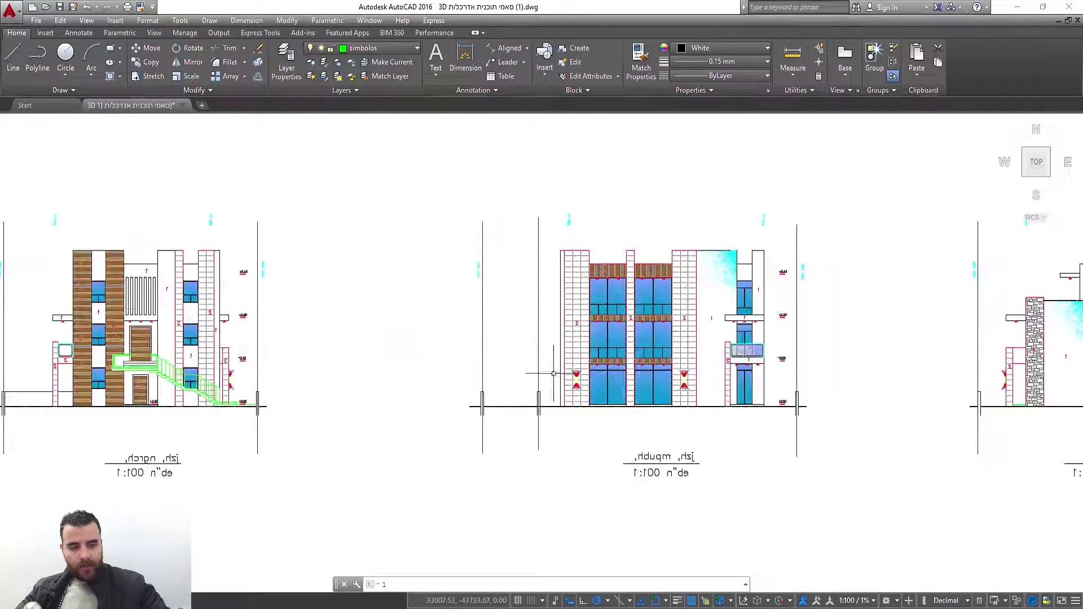
scroll(691, 380, up, 2)
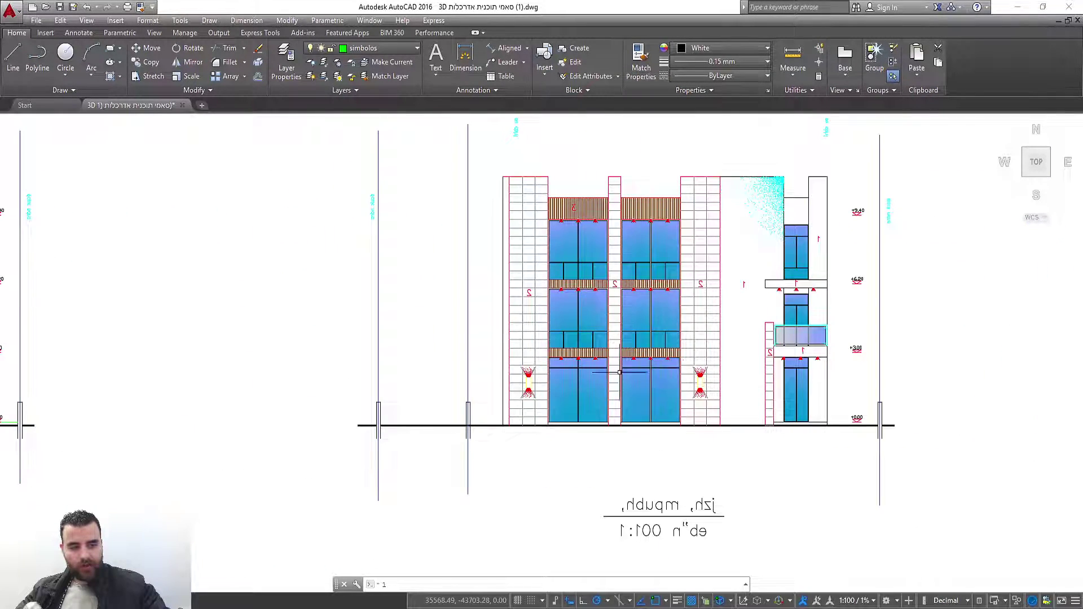
scroll(615, 370, up, 6)
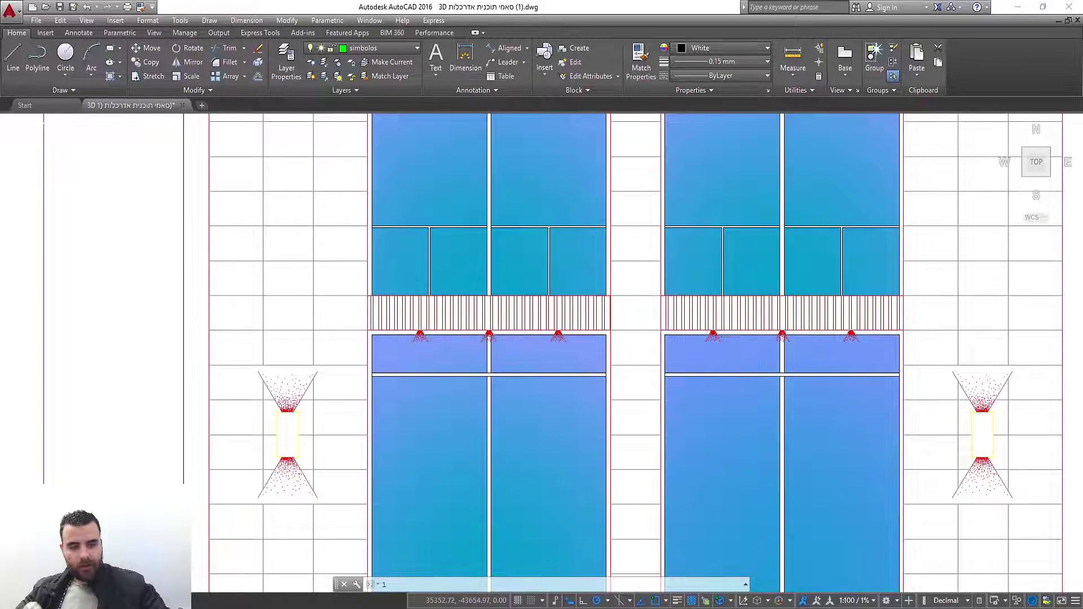
scroll(615, 369, down, 6)
middle_drag(677, 395, 508, 412)
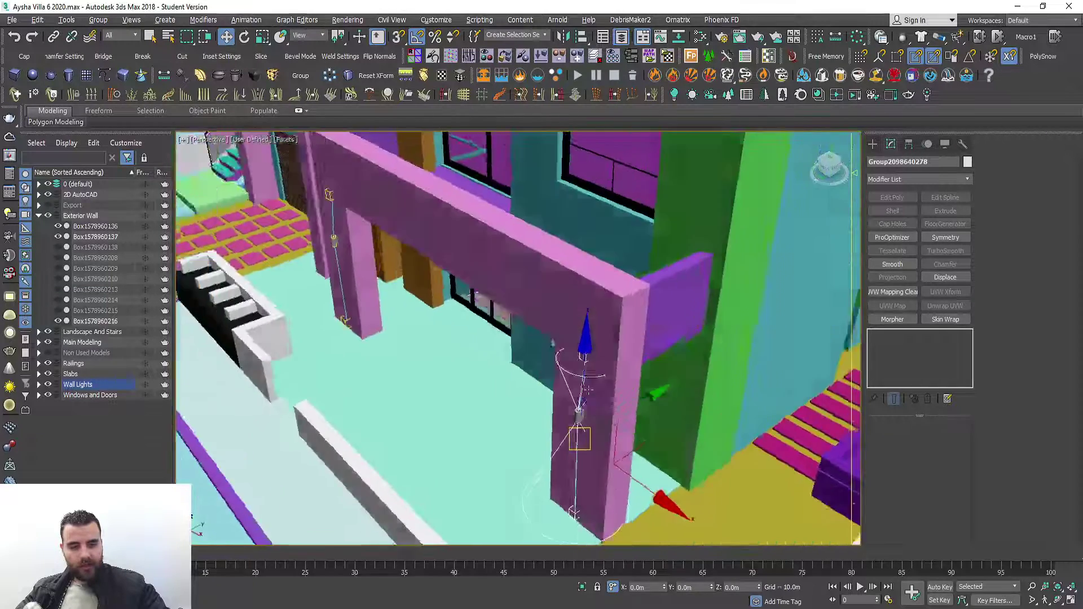
mouse_move(462, 360)
alt+middle_down()
mouse_move(404, 275)
mouse_move(603, 356)
mouse_move(591, 351)
mouse_move(660, 393)
mouse_move(416, 356)
mouse_move(487, 304)
alt+middle_up()
key(F4)
click(487, 305)
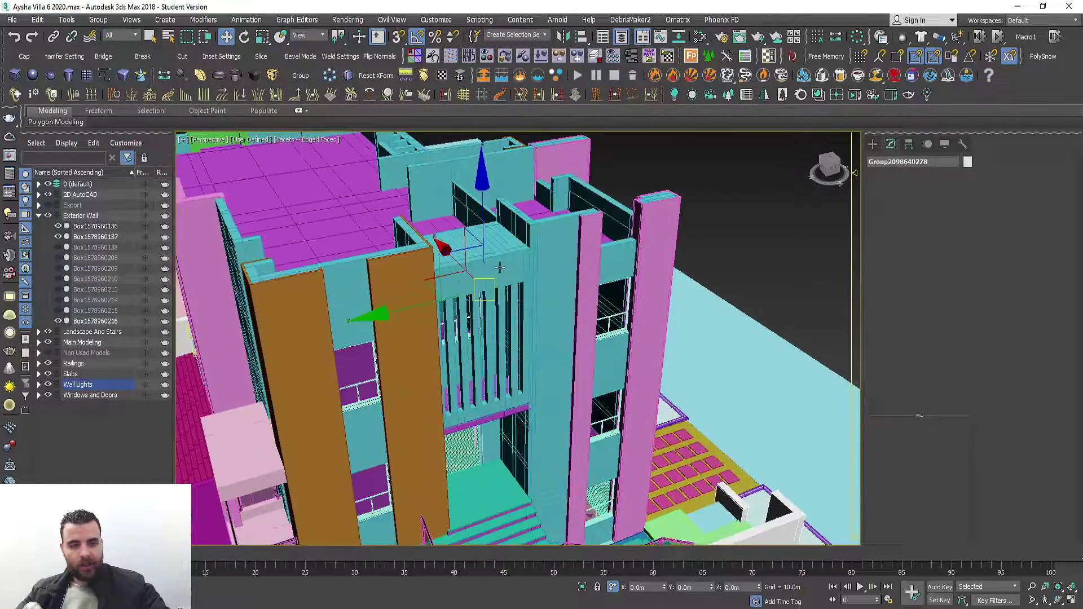
scroll(486, 305, up, 3)
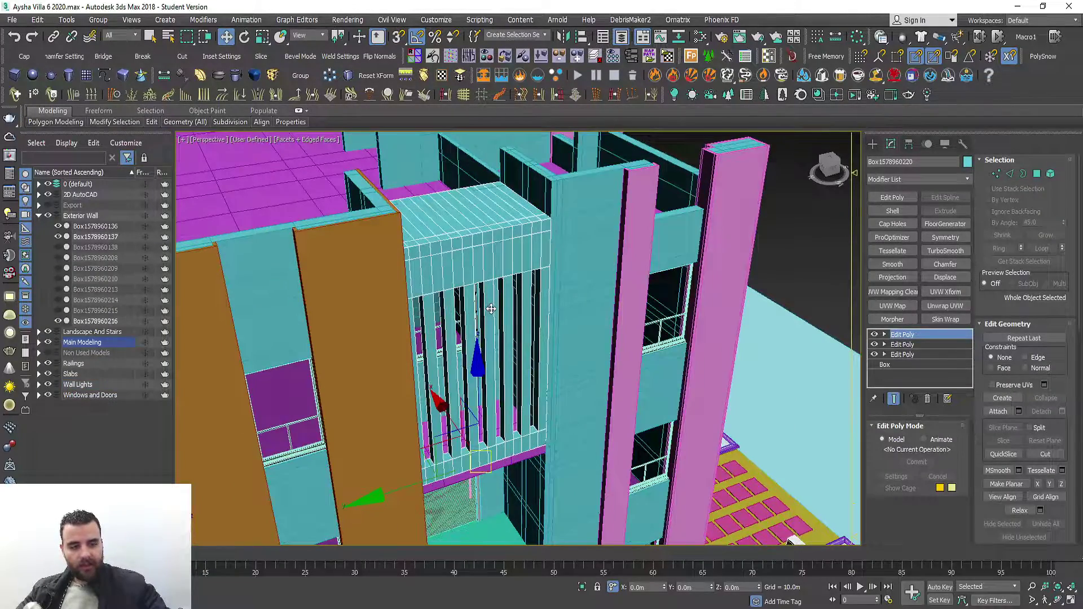
alt+middle_drag(491, 309, 485, 296)
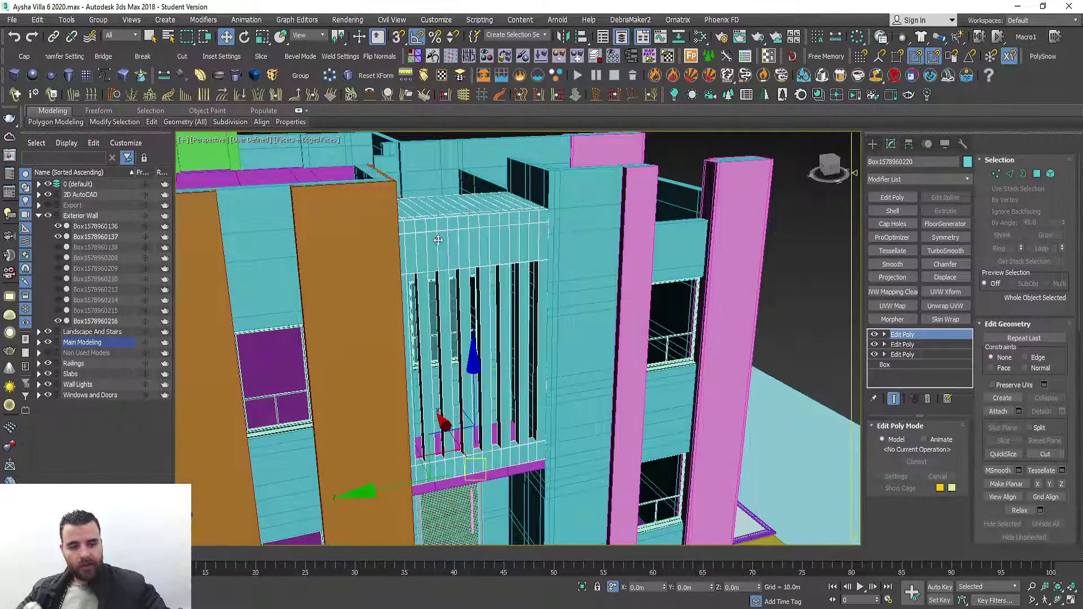
mouse_move(438, 240)
alt+middle_down()
mouse_move(592, 261)
mouse_move(462, 263)
mouse_move(448, 305)
alt+middle_up()
drag(443, 399, 593, 541)
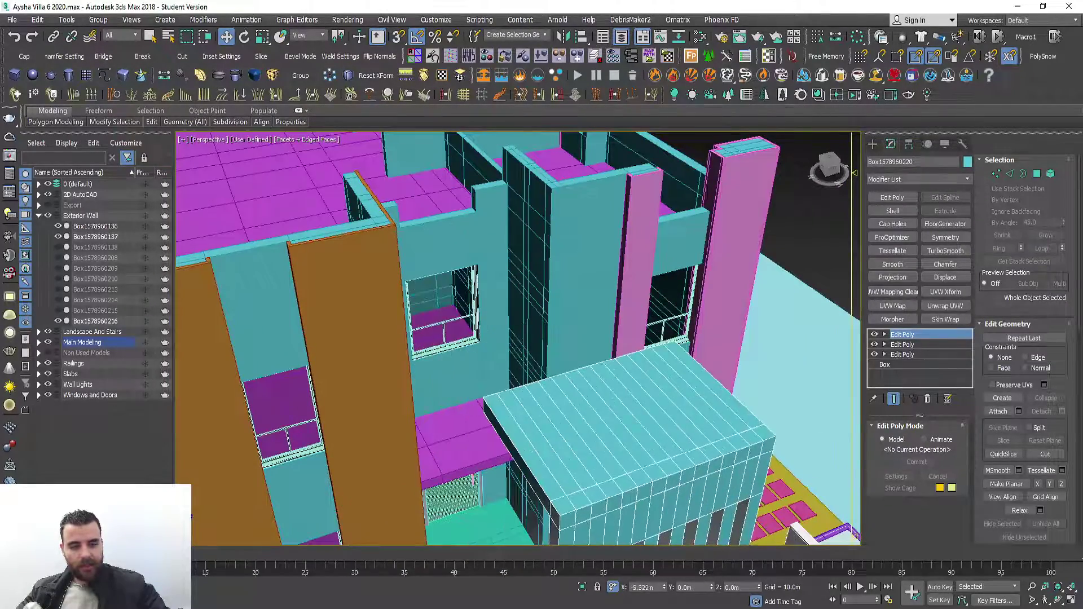
key(ctrl+z)
alt+middle_drag(480, 303, 474, 279)
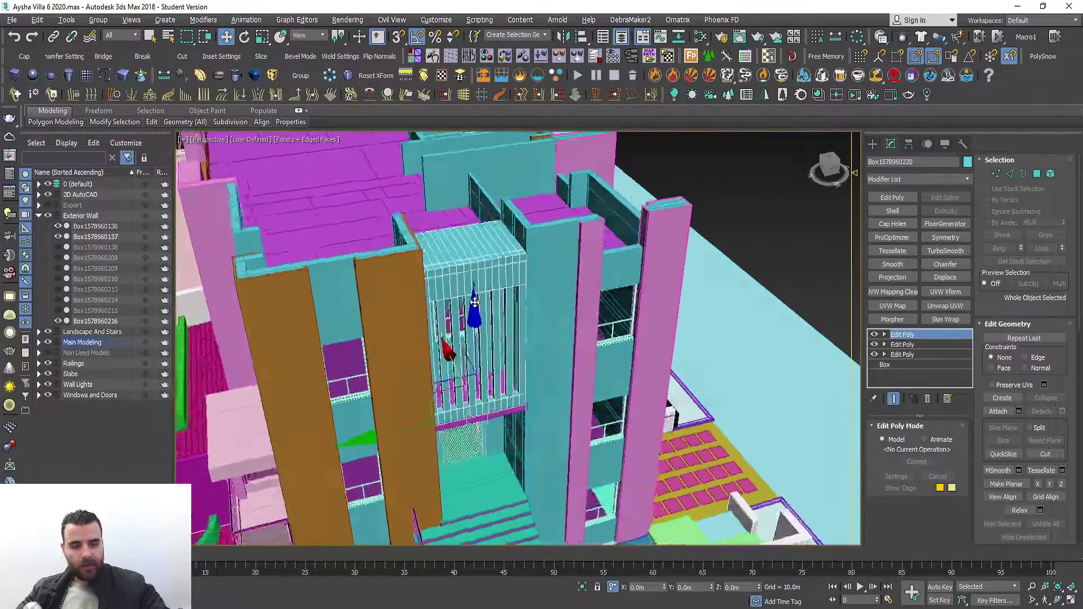
click(746, 306)
mouse_move(746, 306)
alt+middle_down()
mouse_move(655, 293)
mouse_move(638, 246)
mouse_move(616, 273)
mouse_move(313, 292)
alt+middle_up()
scroll(314, 292, up, 5)
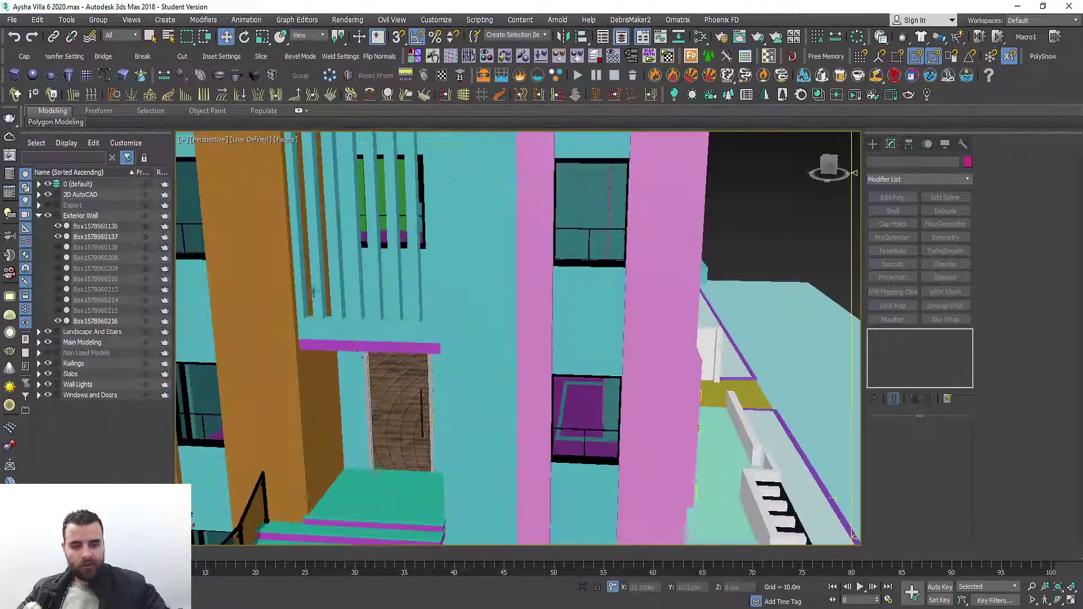
alt+middle_drag(353, 337, 407, 326)
click(351, 333)
scroll(372, 325, up, 2)
scroll(392, 312, up, 3)
Add Edit Poly to the pink ledge and drag its top vertices down along Z.
click(892, 197)
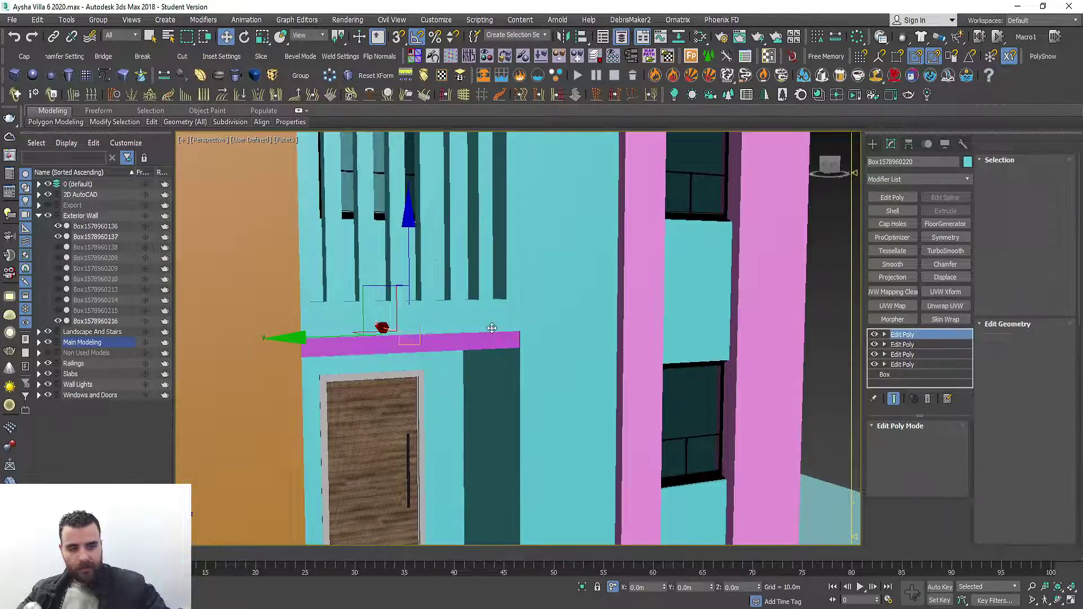
key(1)
key(F3)
key(F3)
scroll(352, 334, up, 5)
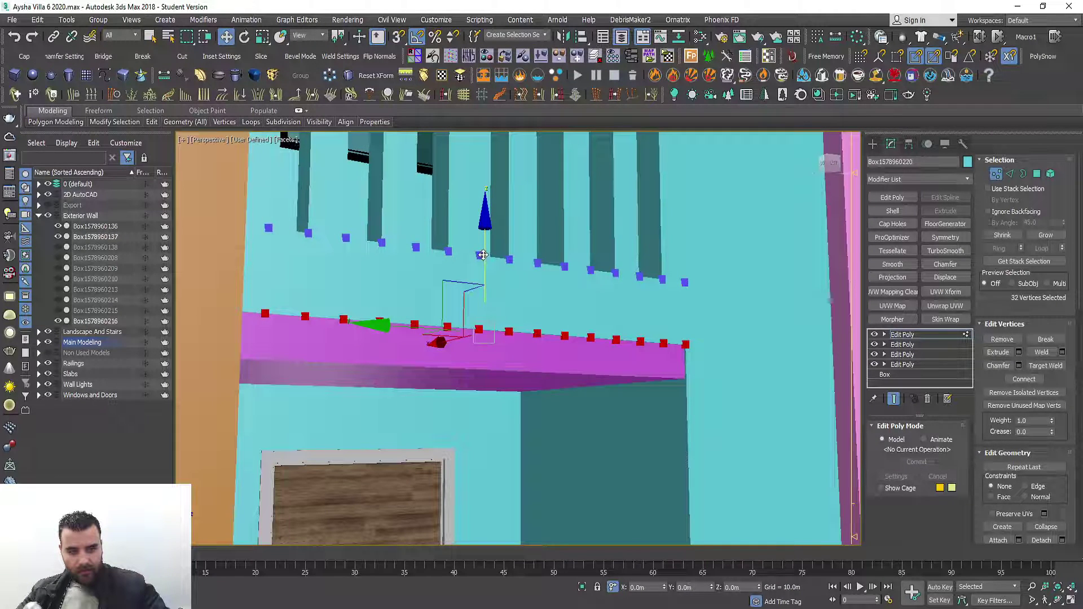
drag(483, 255, 681, 376)
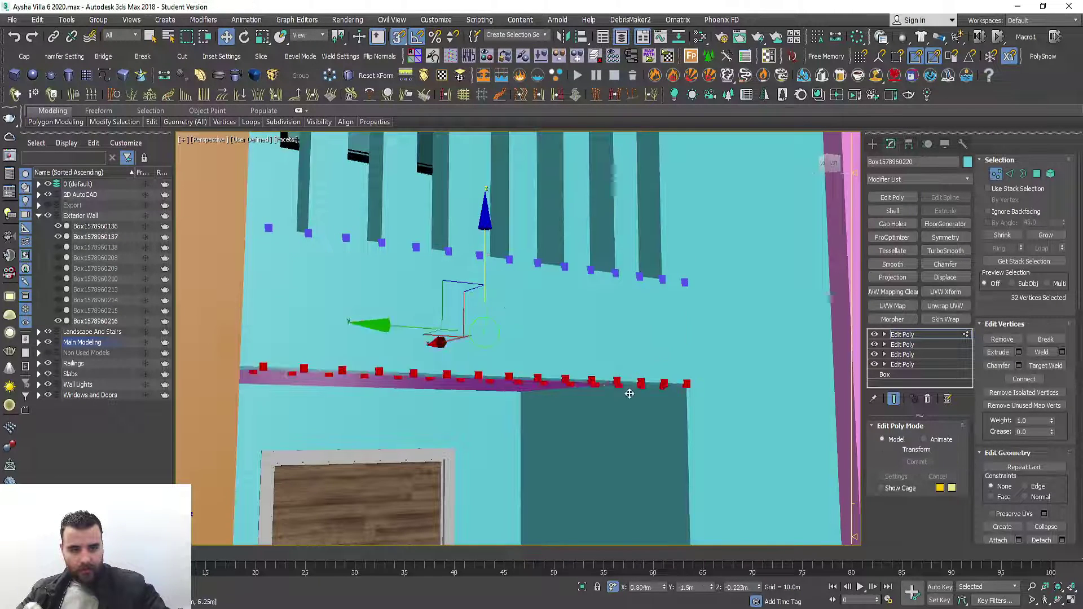
key(F4)
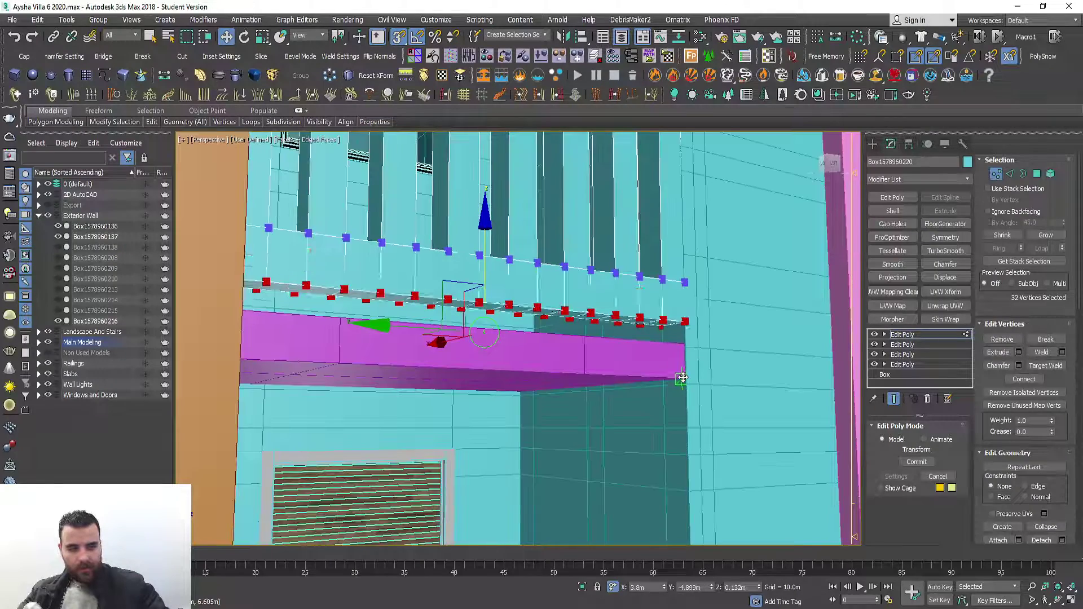
mouse_move(680, 376)
mouse_down()
mouse_move(586, 376)
mouse_move(587, 389)
mouse_up()
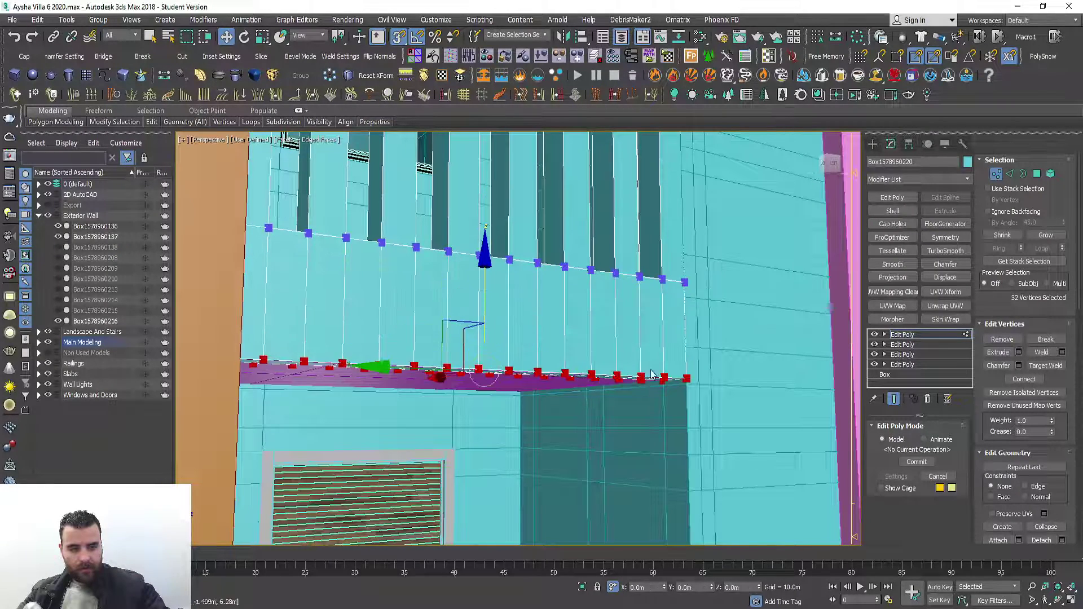
key(F4)
key(1)
mouse_move(784, 340)
alt+middle_down()
mouse_move(546, 297)
mouse_move(542, 310)
mouse_move(565, 311)
alt+middle_up()
scroll(520, 310, down, 3)
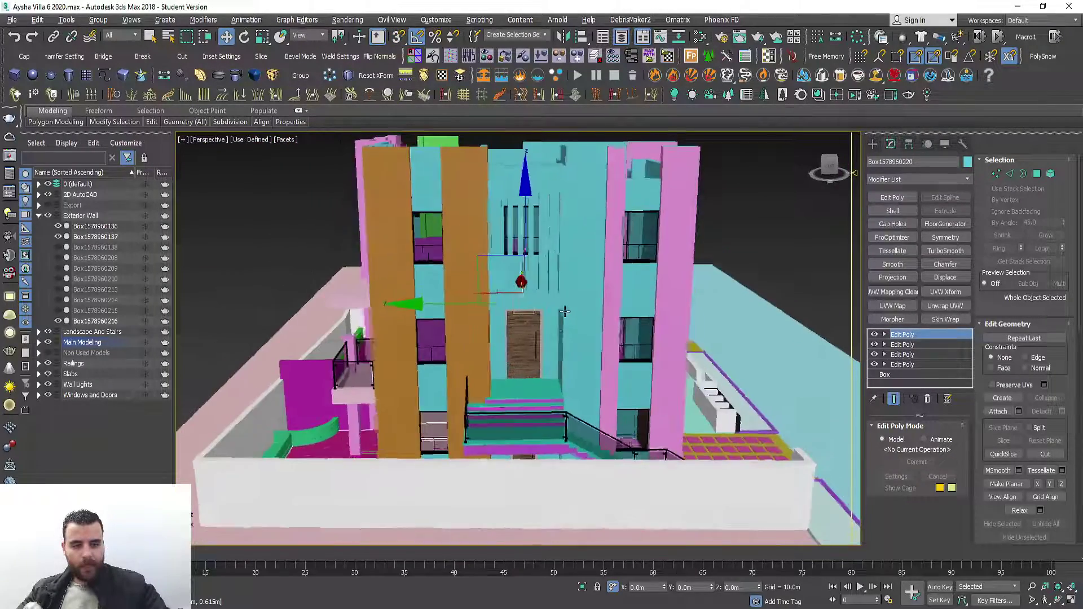
click(524, 339)
scroll(508, 328, up, 4)
scroll(485, 319, up, 4)
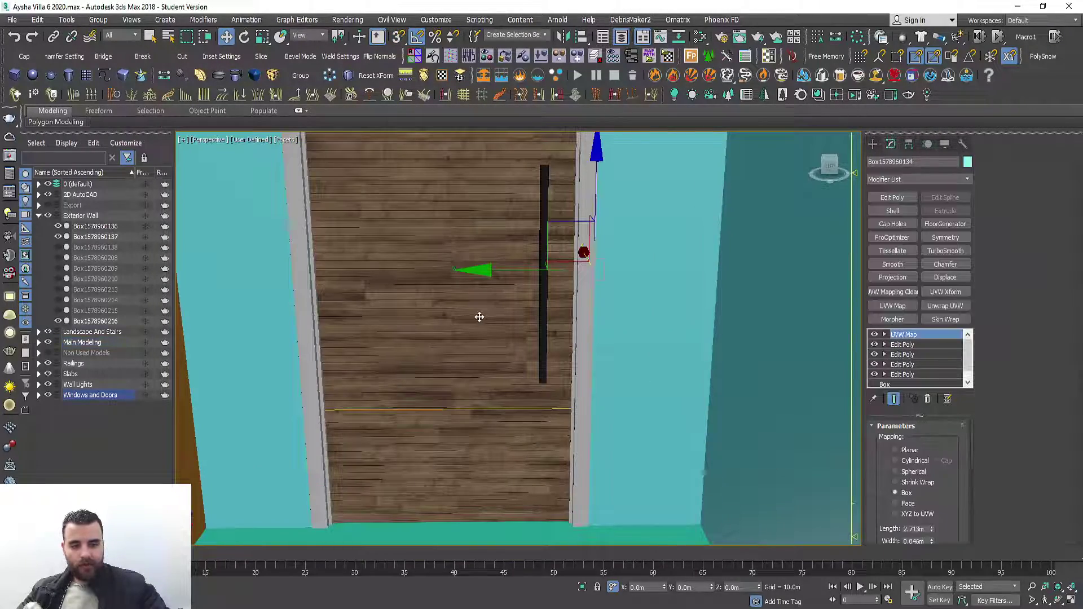
scroll(479, 318, down, 2)
key(F4)
scroll(525, 339, down, 2)
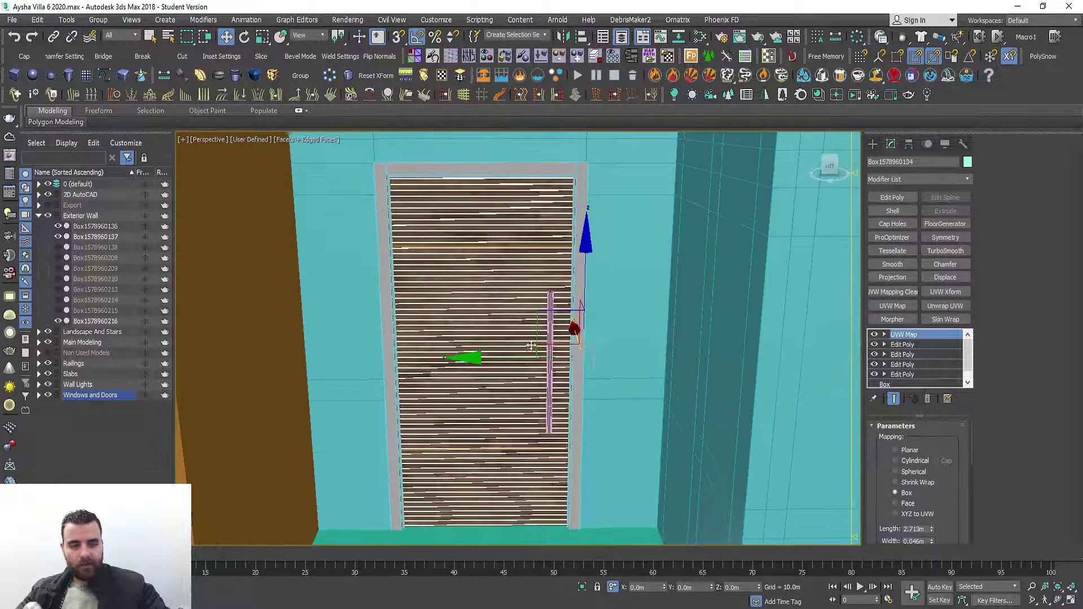
ctrl+click(576, 208)
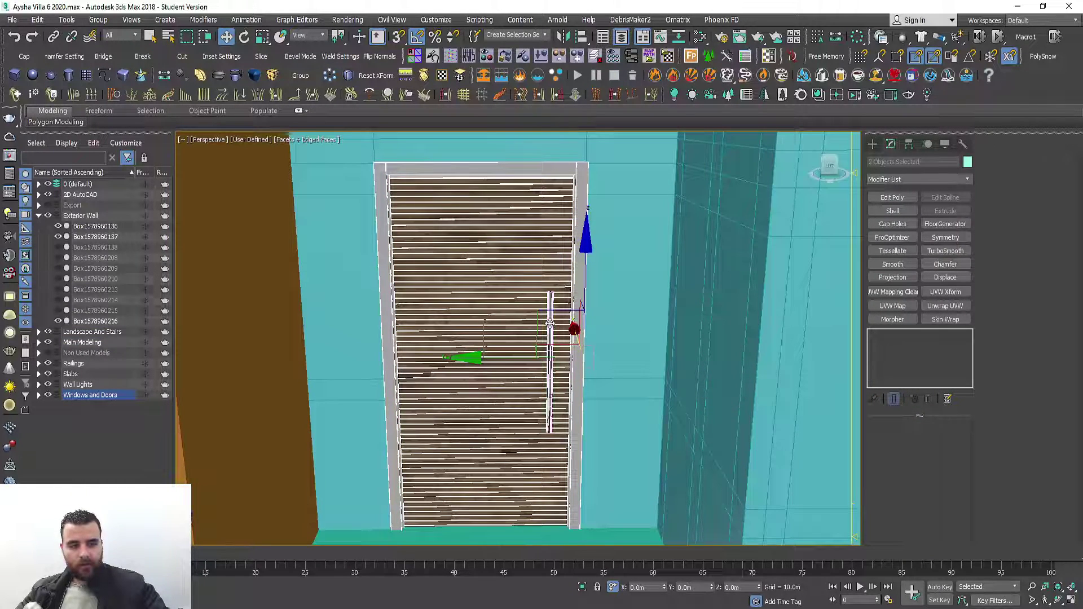
key(alt+q)
click(653, 343)
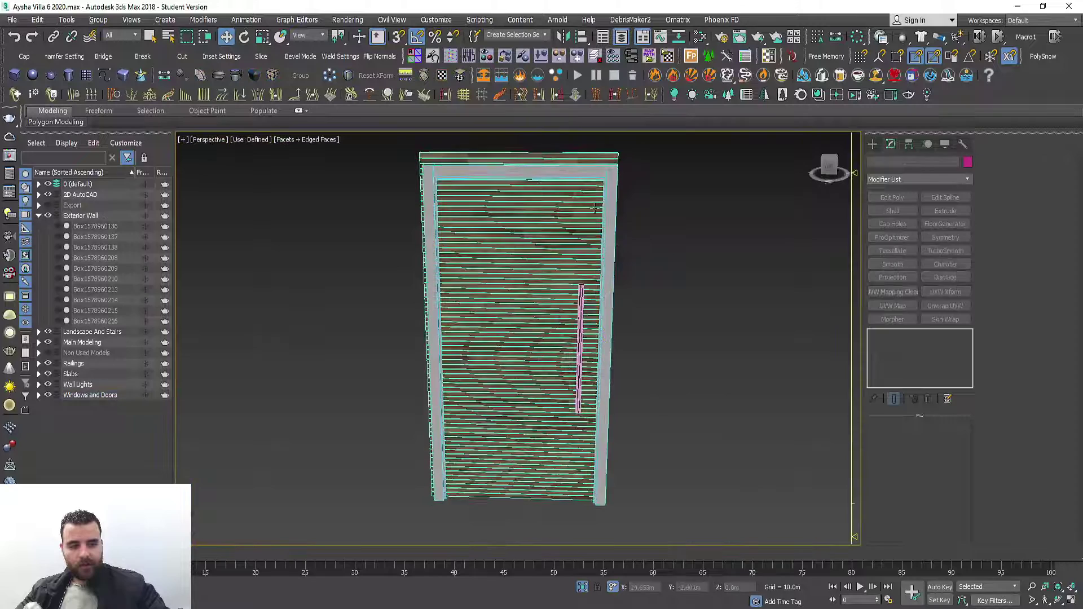
click(608, 179)
key(F4)
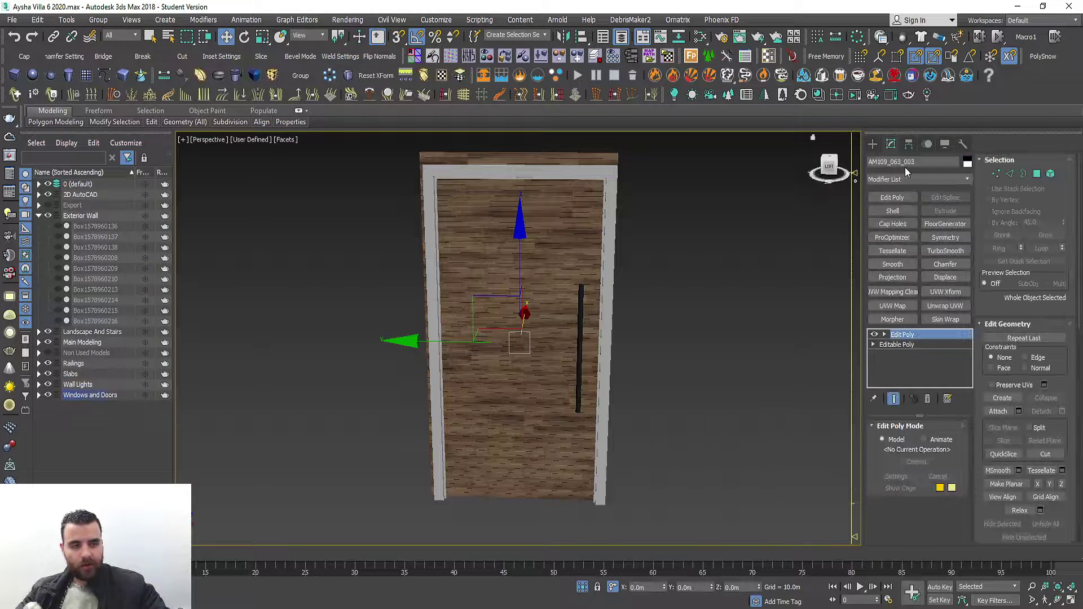
alt+middle_drag(628, 174, 553, 176)
scroll(551, 176, up, 5)
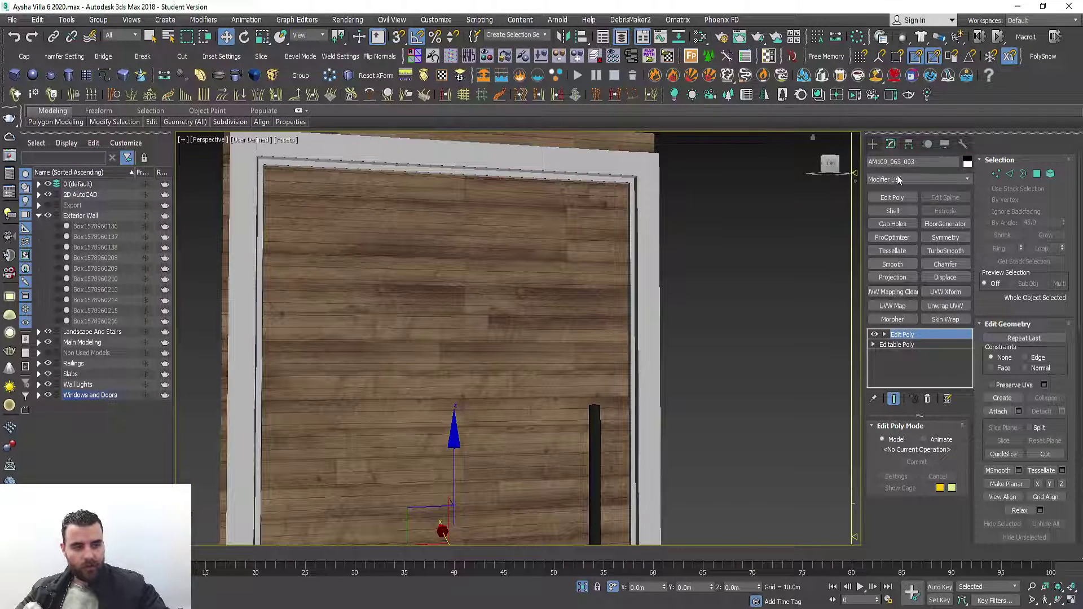
scroll(635, 179, up, 3)
scroll(636, 179, down, 5)
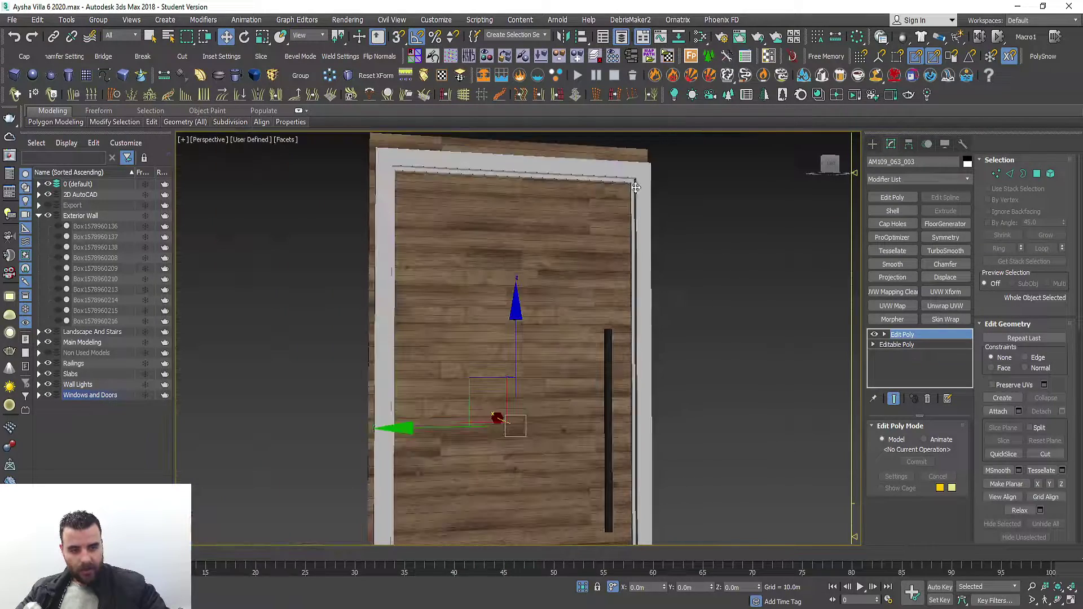
alt+middle_drag(636, 179, 543, 274)
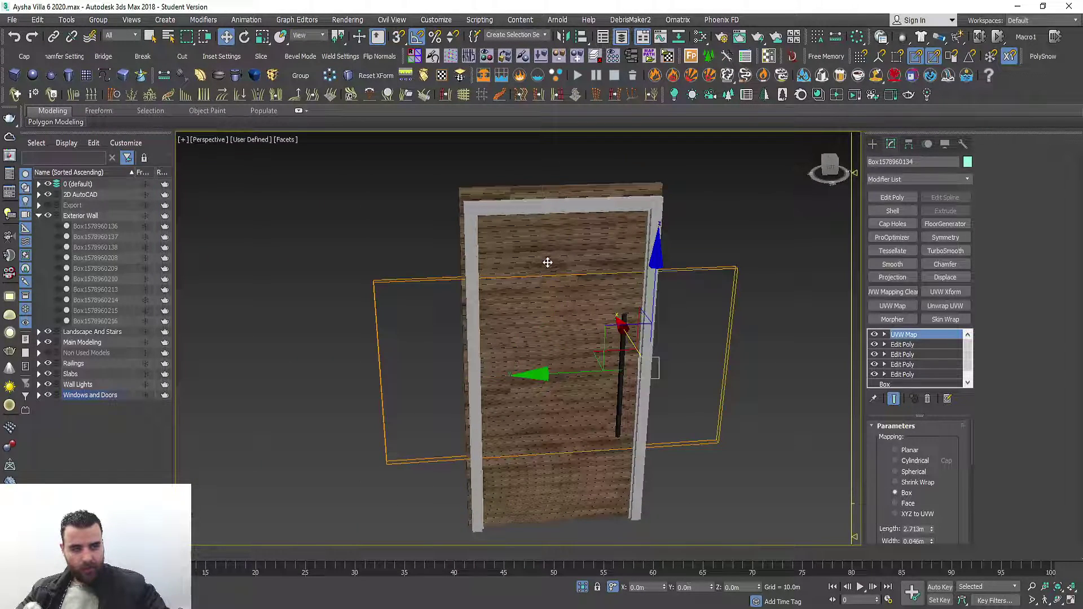
scroll(532, 183, up, 3)
scroll(532, 184, up, 3)
key(F4)
scroll(365, 194, up, 2)
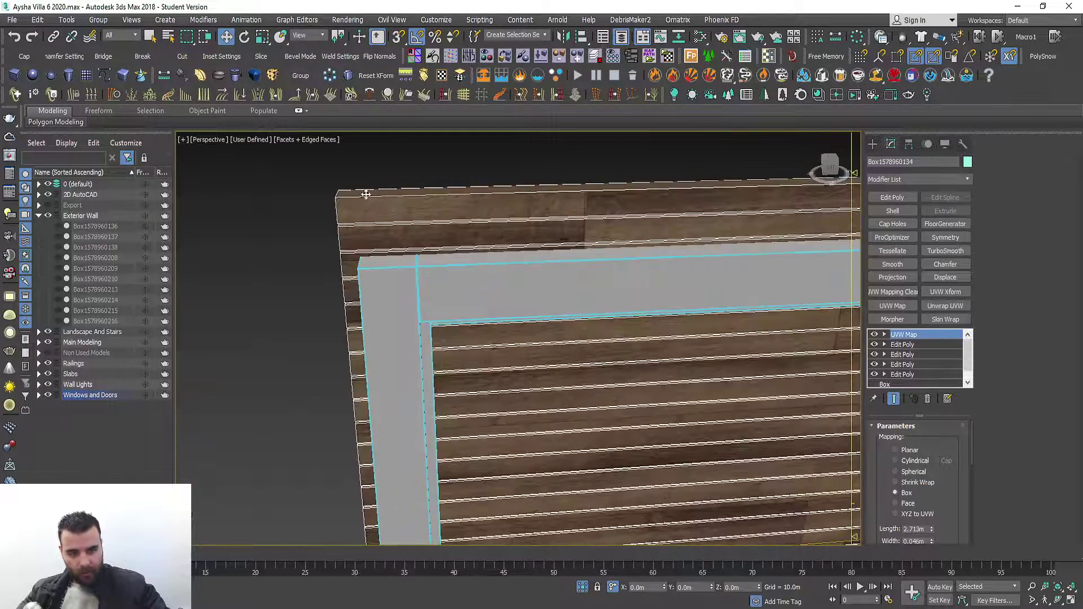
scroll(398, 220, down, 5)
scroll(648, 291, up, 2)
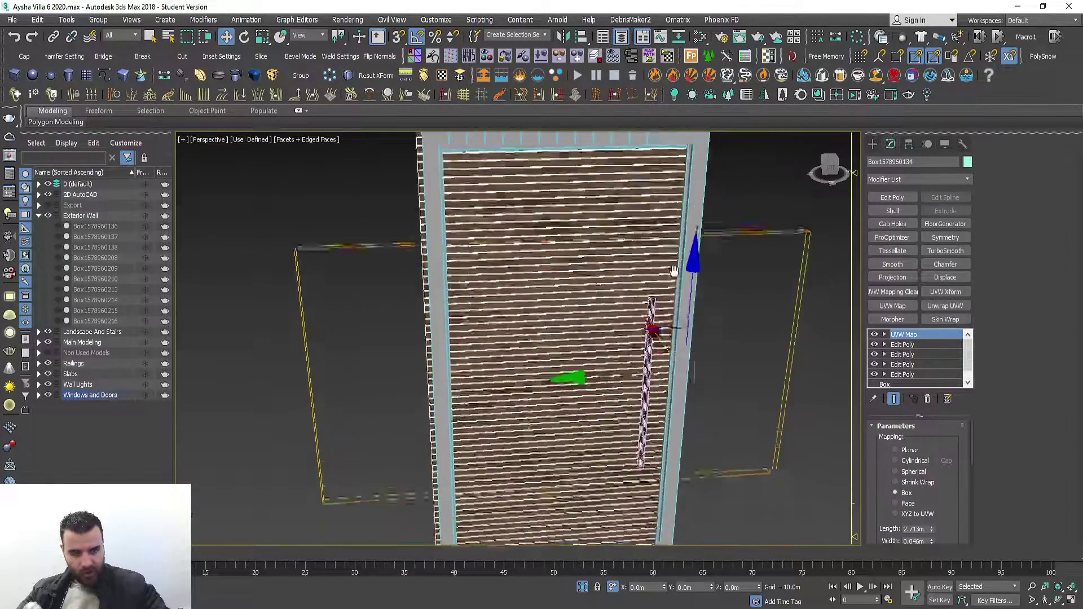
scroll(648, 291, up, 4)
click(637, 289)
key(F4)
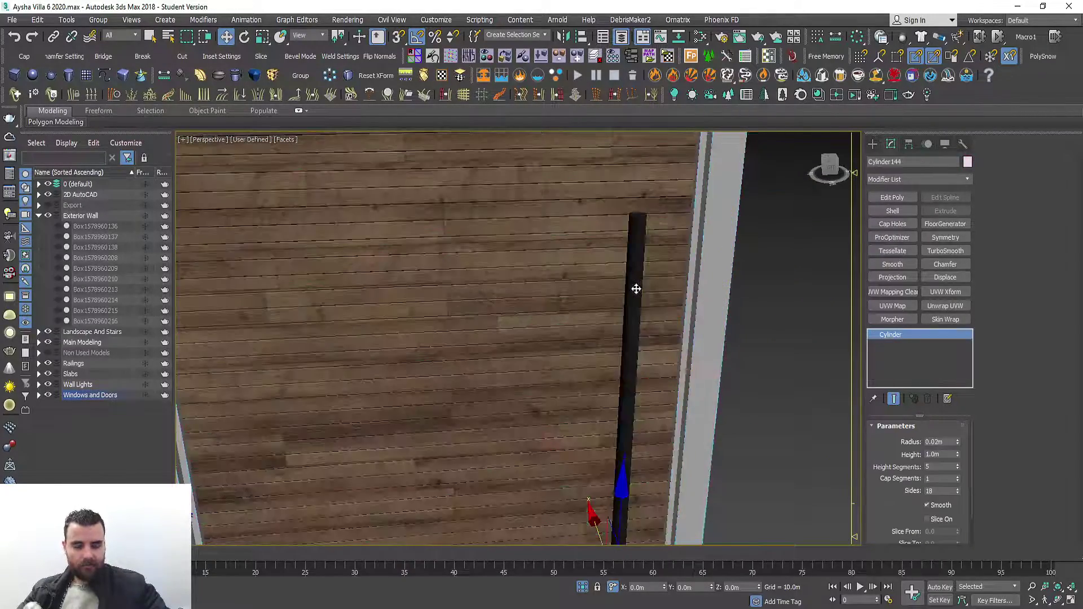
scroll(637, 290, down, 4)
alt+middle_drag(641, 290, 678, 311)
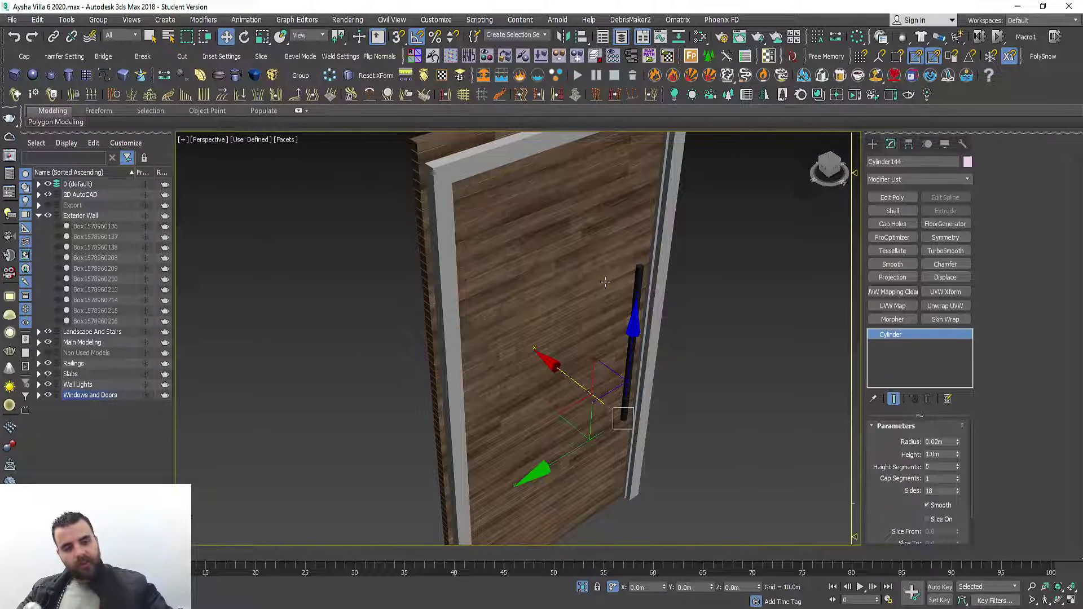
scroll(606, 281, down, 2)
key(alt+q)
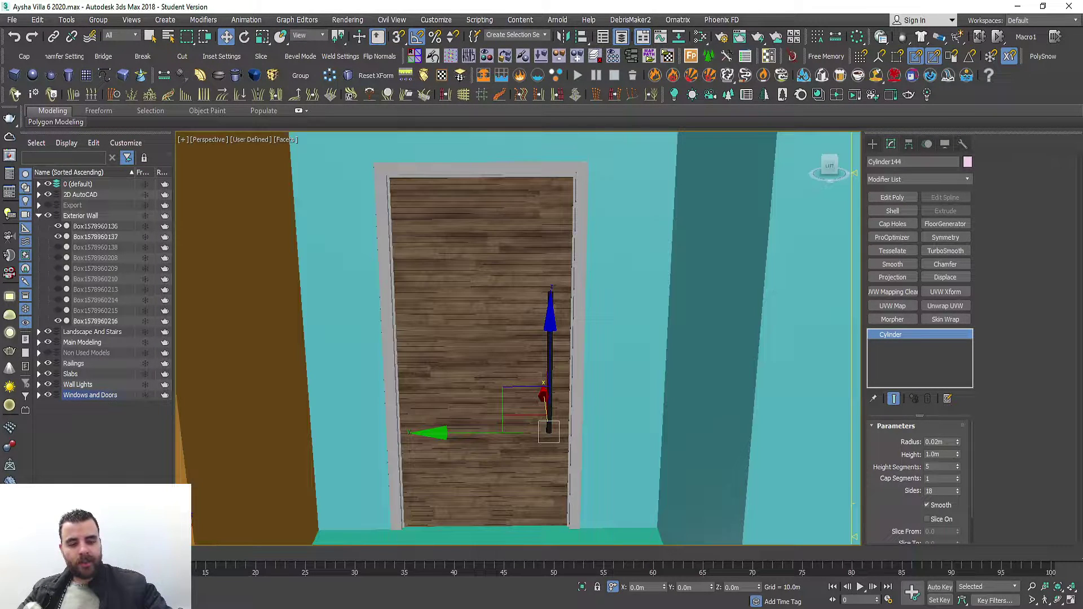
scroll(583, 374, down, 1)
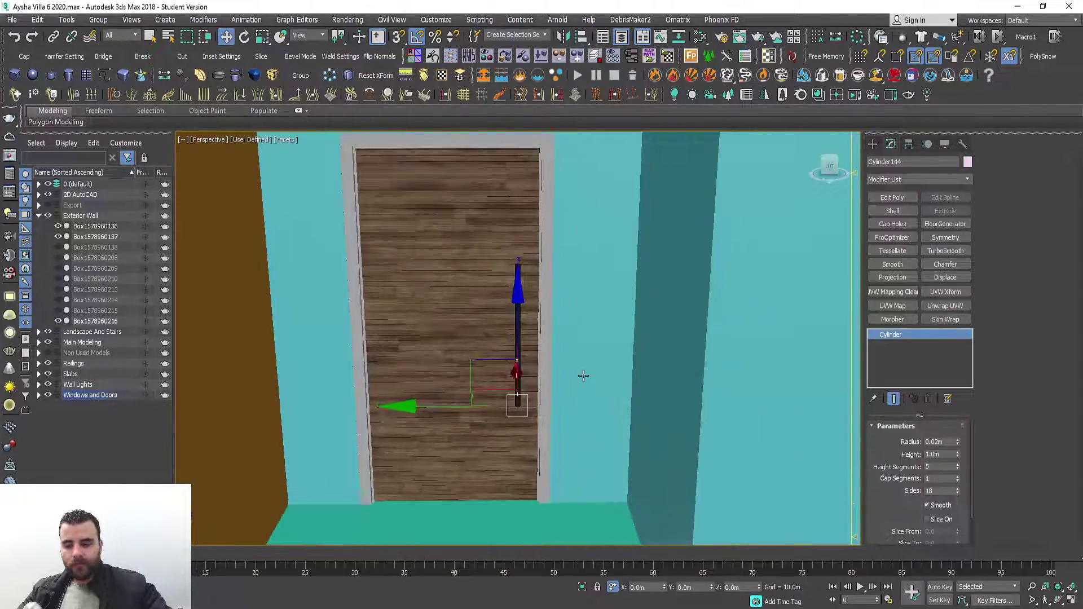
scroll(576, 368, down, 3)
scroll(546, 313, down, 2)
scroll(561, 334, down, 2)
alt+middle_drag(561, 334, 553, 361)
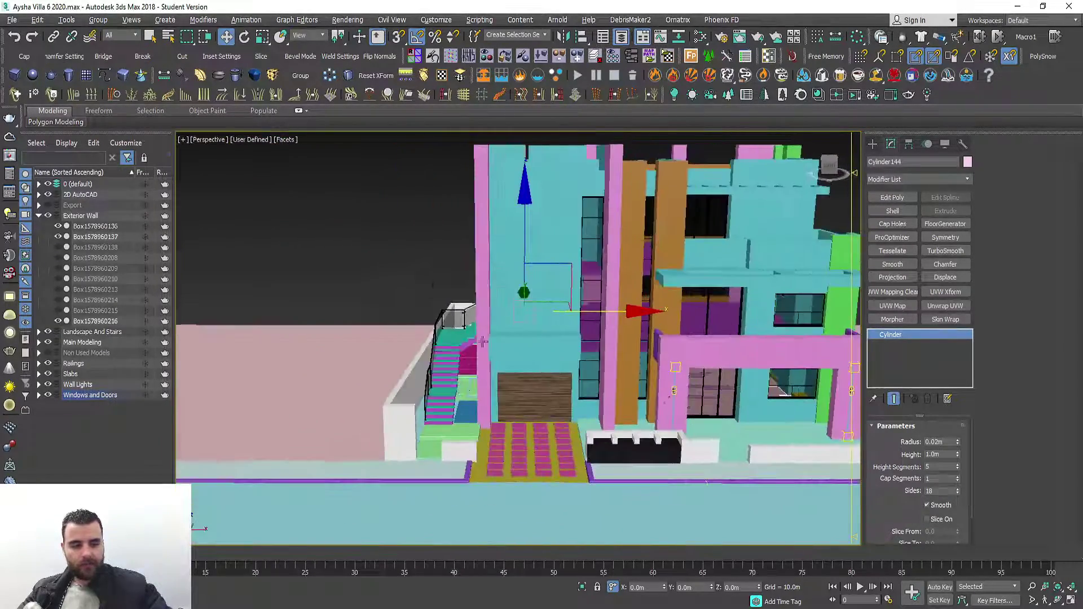
scroll(551, 376, up, 3)
scroll(551, 376, up, 3)
click(552, 376)
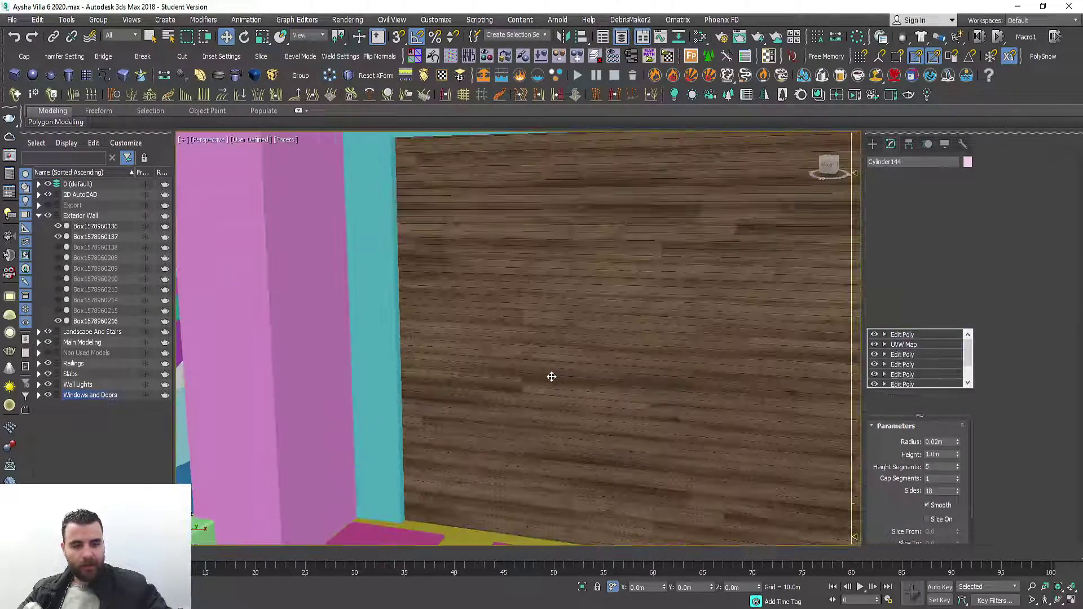
scroll(527, 375, up, 2)
scroll(527, 376, up, 2)
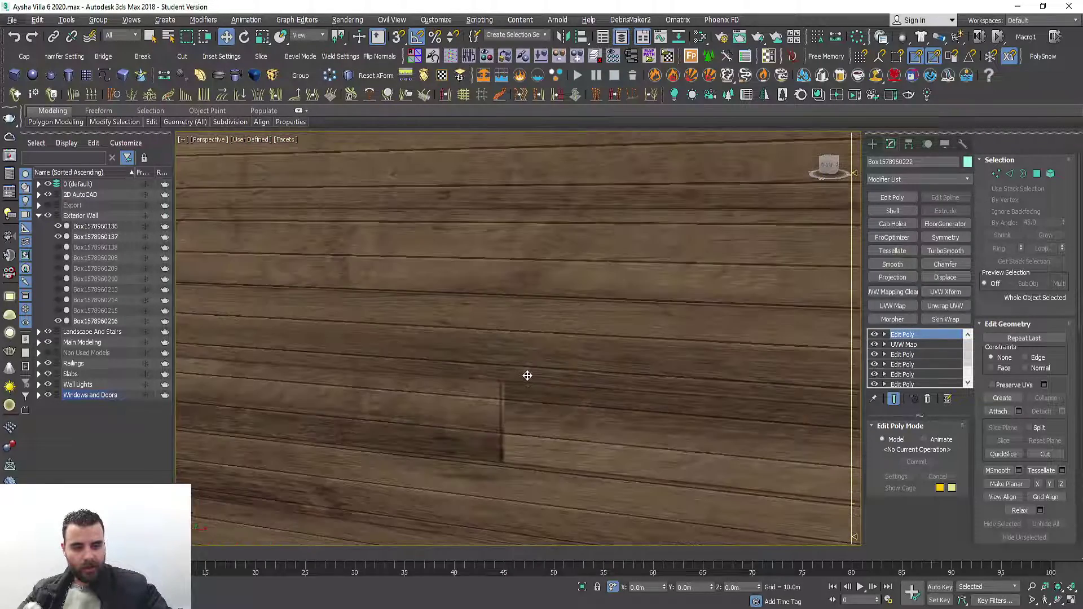
scroll(527, 376, down, 2)
scroll(528, 376, down, 3)
scroll(527, 375, down, 3)
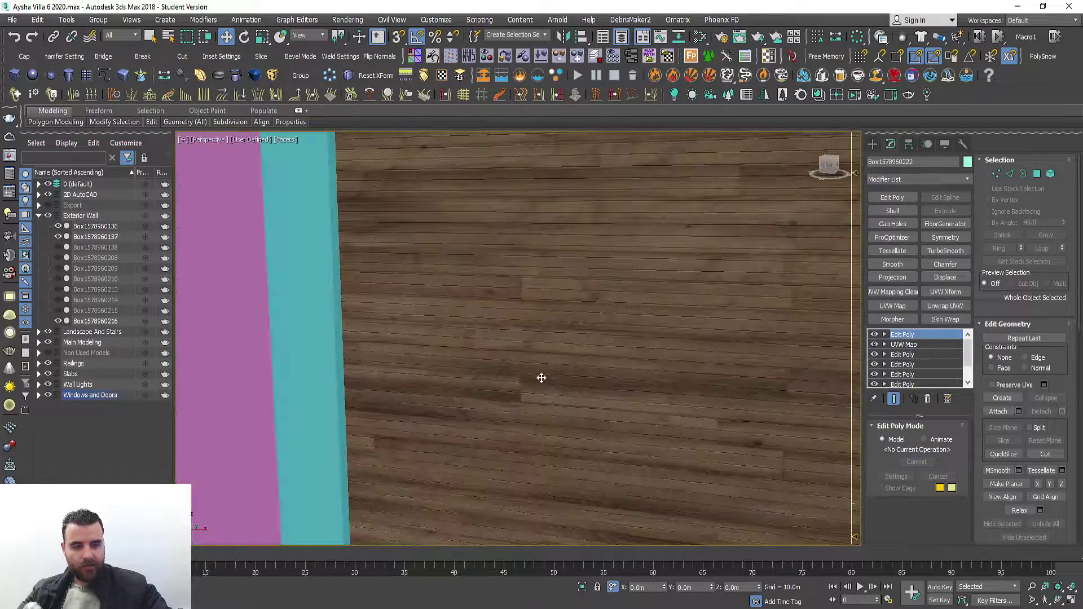
mouse_move(542, 377)
middle_down()
mouse_move(484, 351)
mouse_move(661, 367)
mouse_move(641, 367)
mouse_move(672, 387)
mouse_move(672, 296)
mouse_move(704, 320)
mouse_move(718, 315)
mouse_move(624, 341)
mouse_move(653, 448)
mouse_move(631, 431)
mouse_move(572, 484)
mouse_move(629, 331)
mouse_move(659, 360)
middle_up()
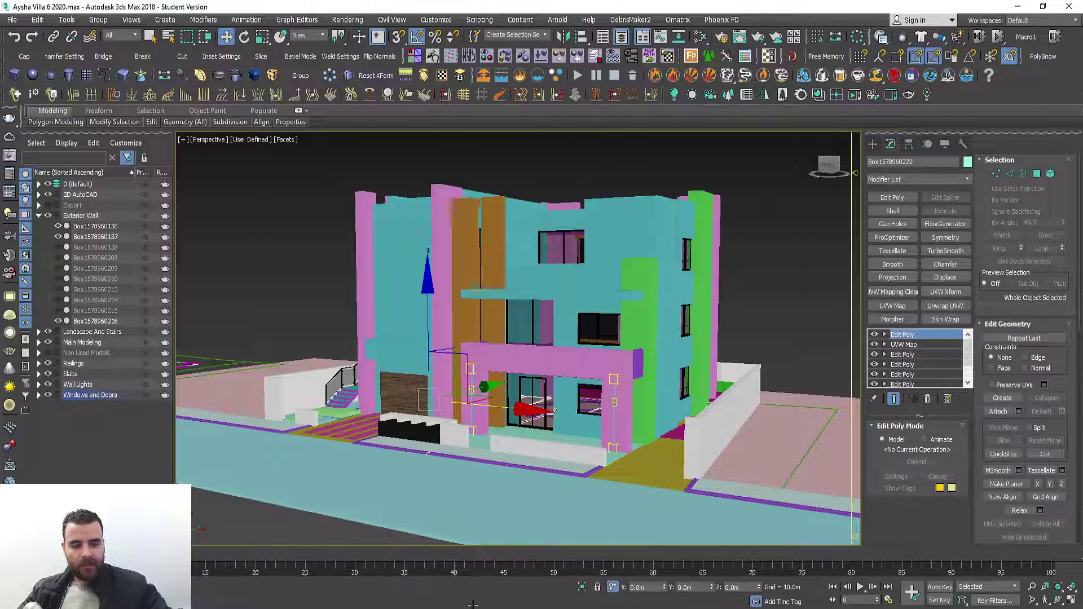
Zoom out in AutoCAD to view the villa's three elevation drawings.
scroll(536, 381, down, 3)
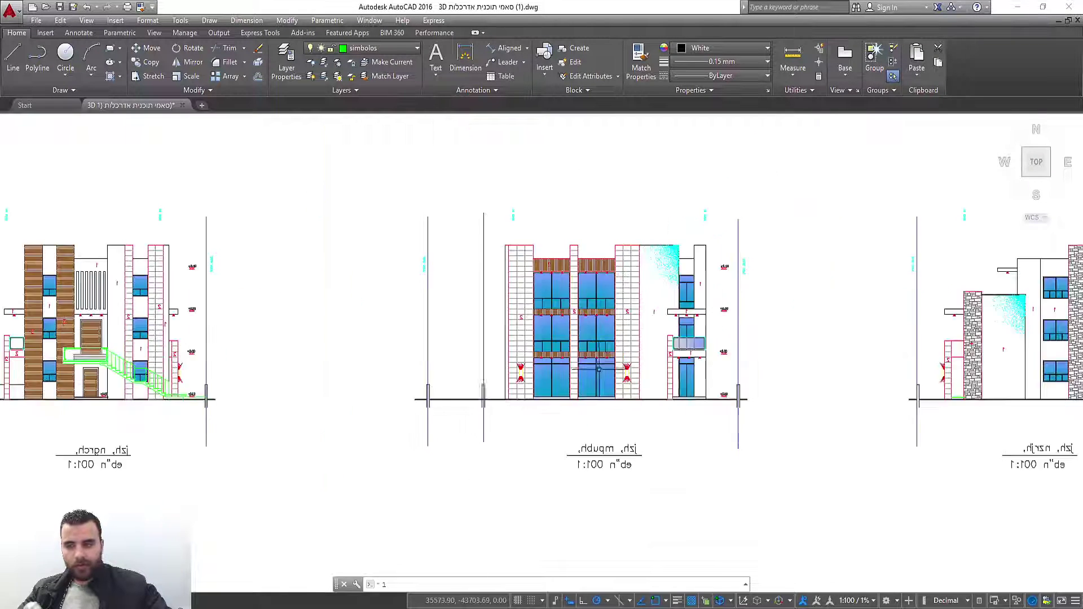
scroll(559, 434, down, 2)
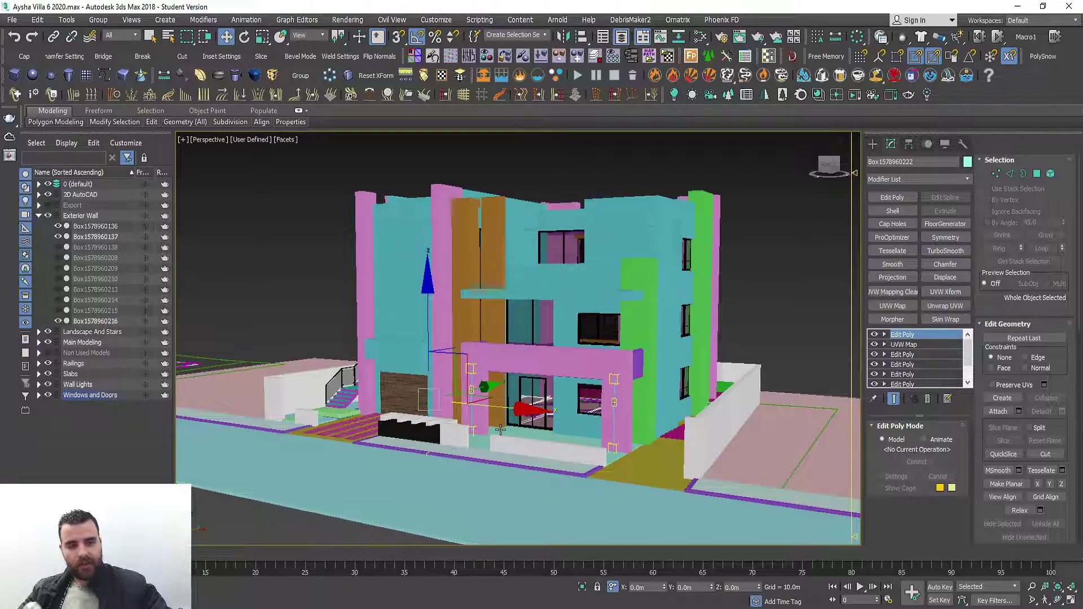
Maximize the Top view, hide the 2D AutoCAD layer and centre the site.
alt+middle_drag(500, 431, 523, 343)
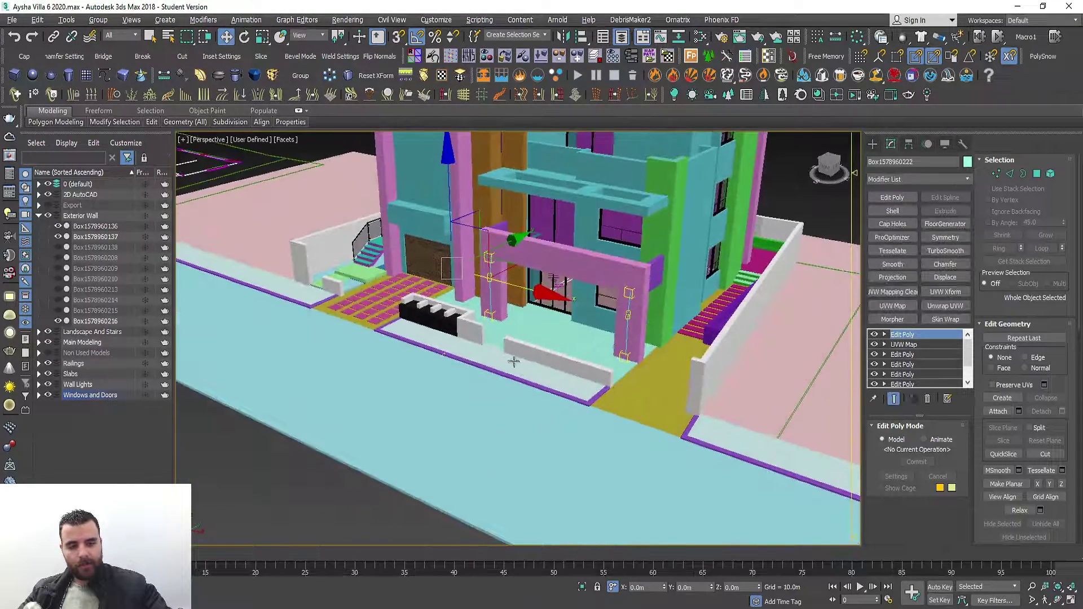
key(alt+w)
right_click(453, 254)
key(alt+w)
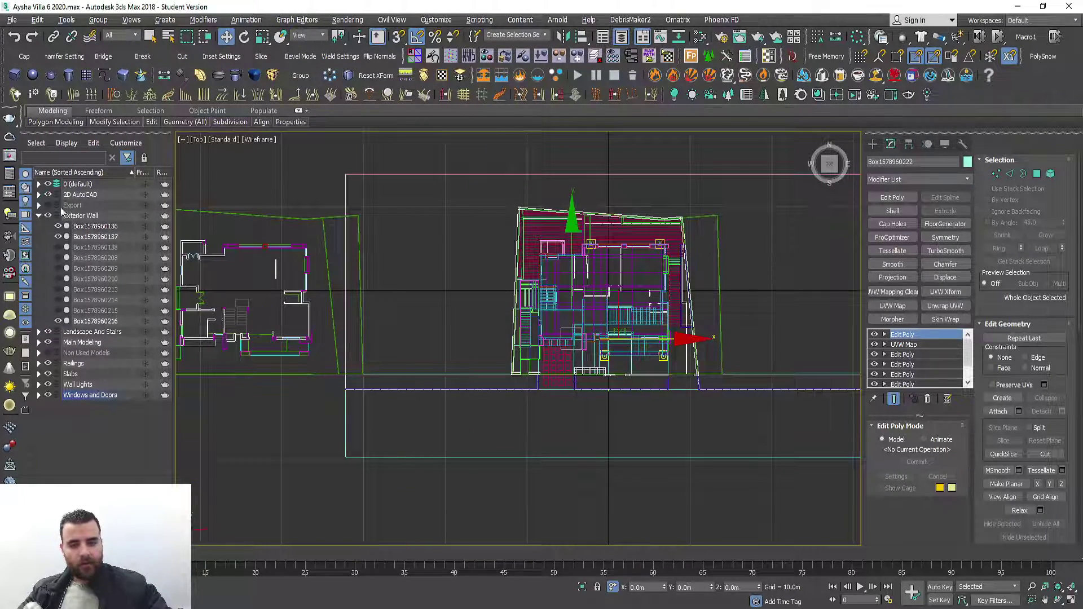
click(39, 216)
click(48, 195)
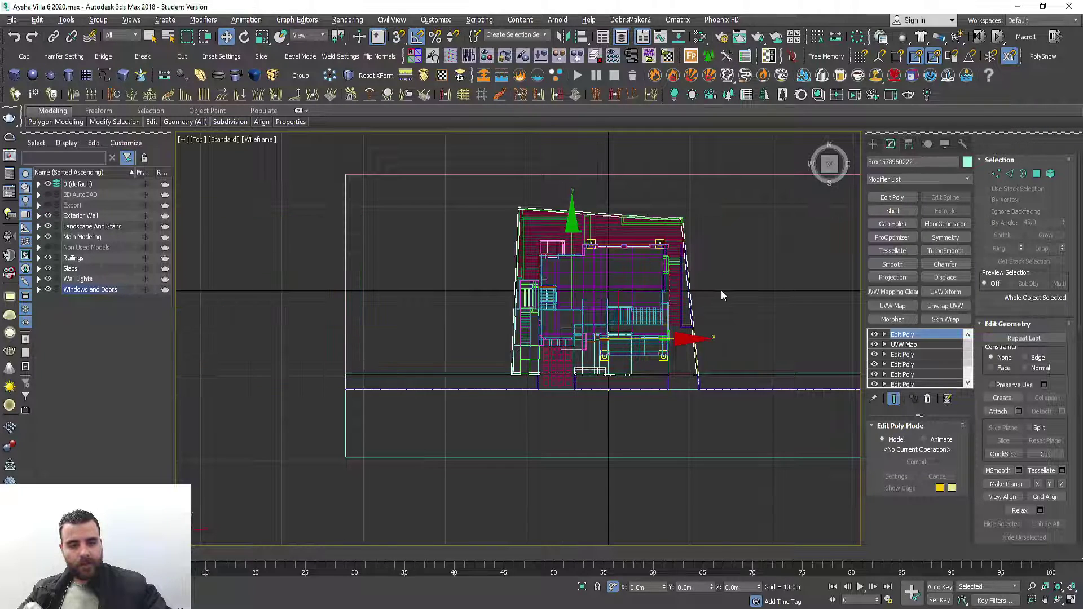
click(750, 292)
middle_drag(750, 293, 702, 275)
Create a targeted Physical camera dragged from the street toward the house.
click(876, 150)
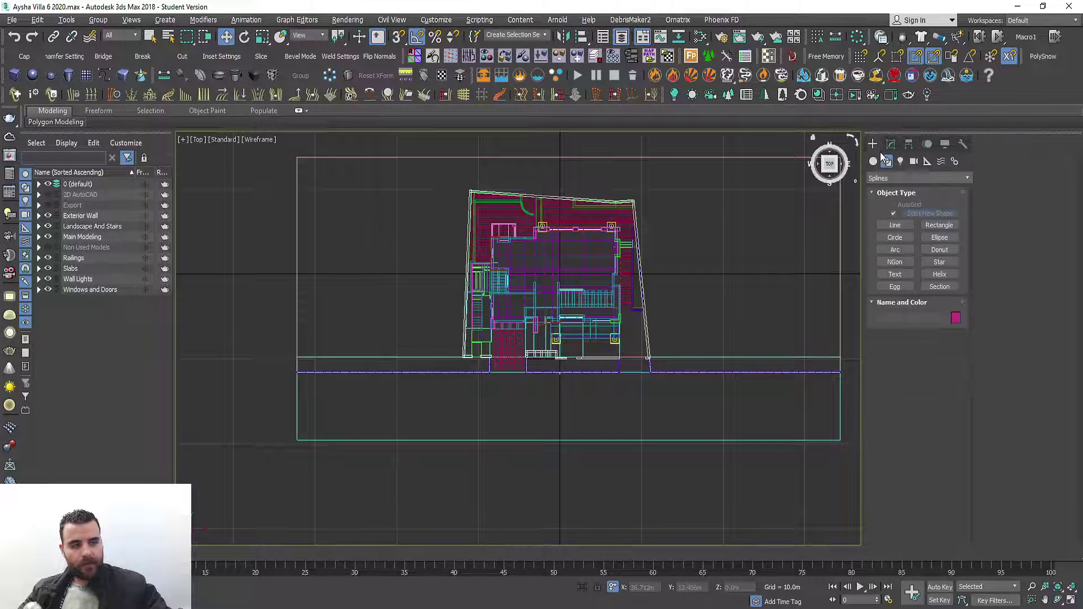
click(914, 163)
click(913, 179)
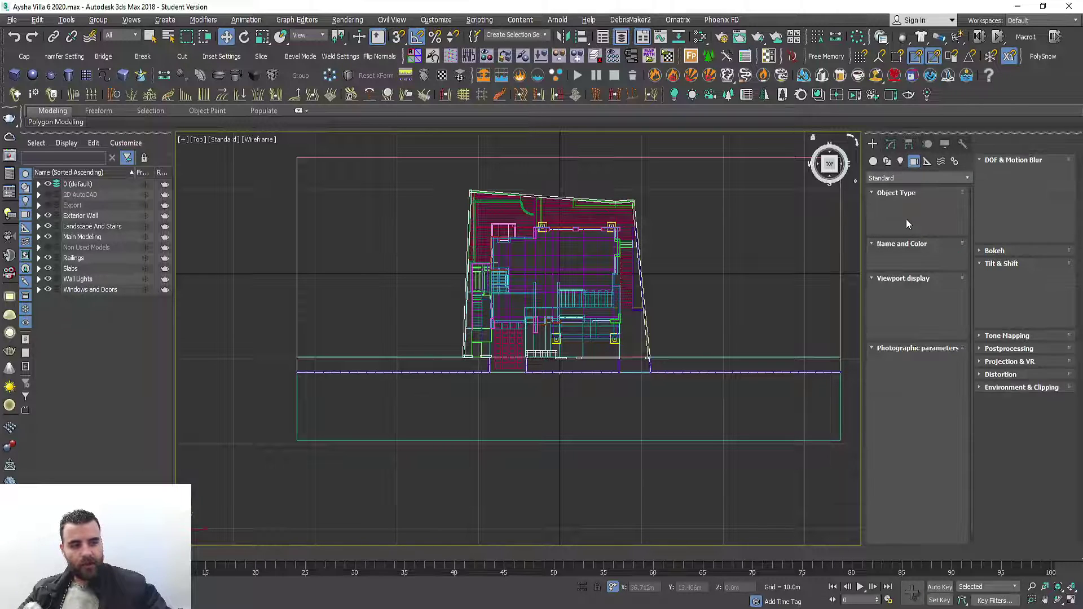
click(908, 224)
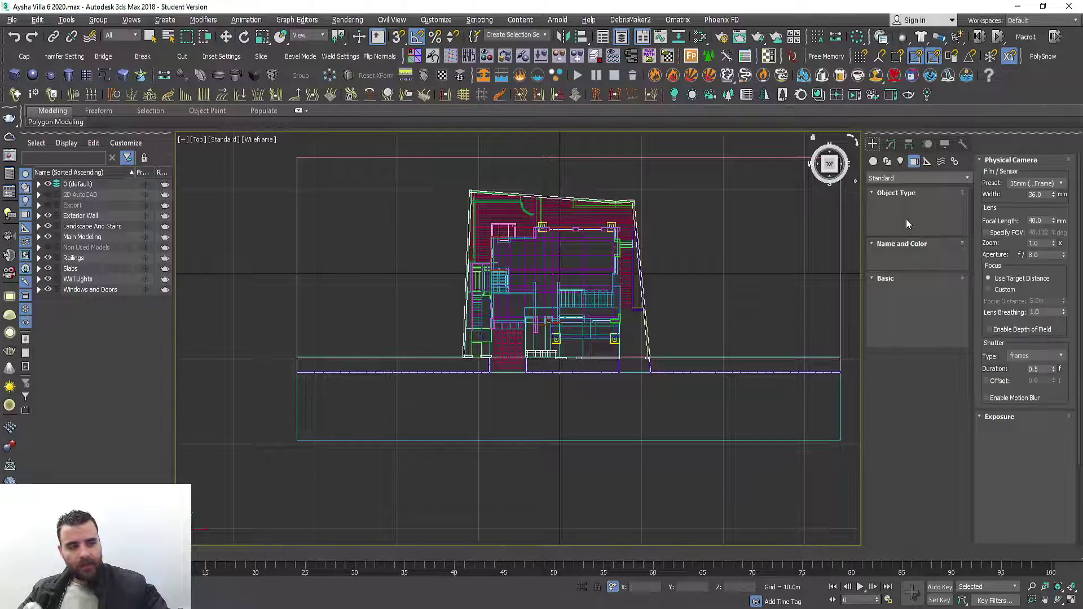
drag(720, 503, 546, 272)
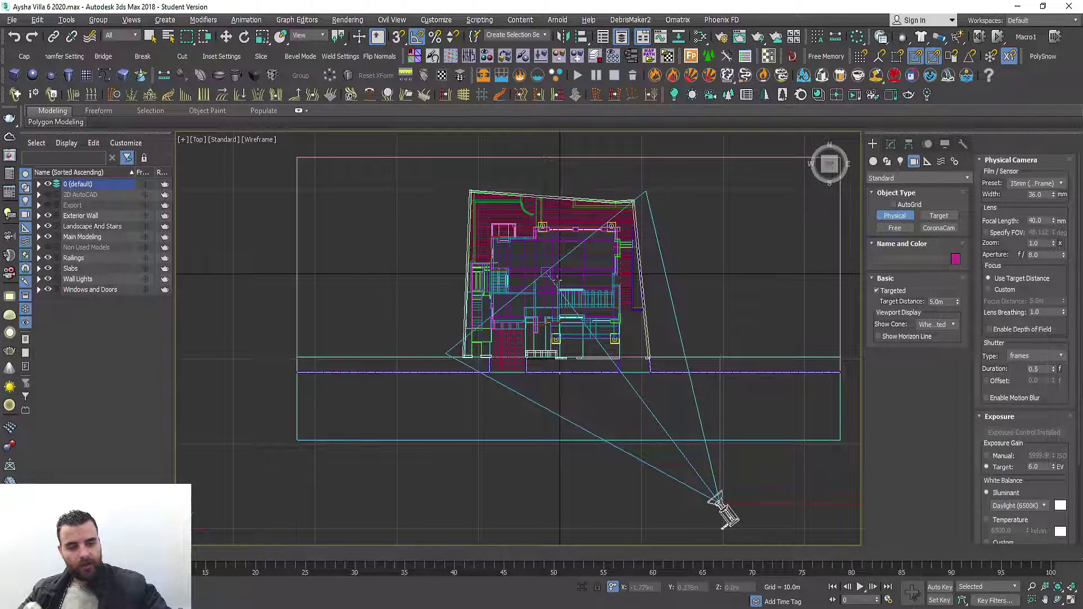
key(w)
click(504, 442)
middle_drag(608, 442, 572, 345)
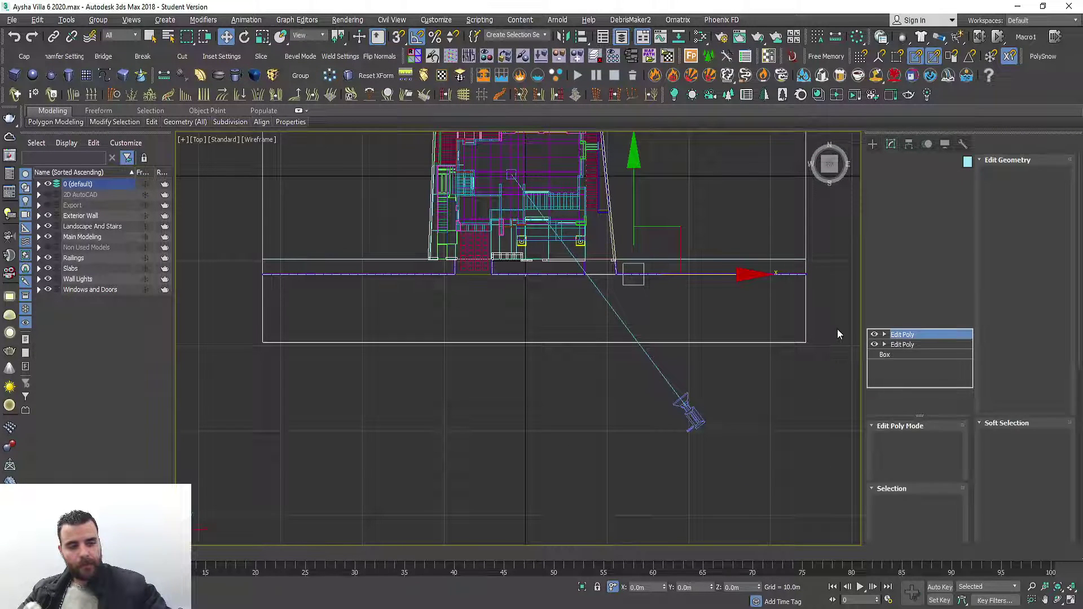
Move the ground box's bottom vertices -8 in Y with Edit Poly, then maximize Perspective.
key(1)
drag(837, 330, 209, 372)
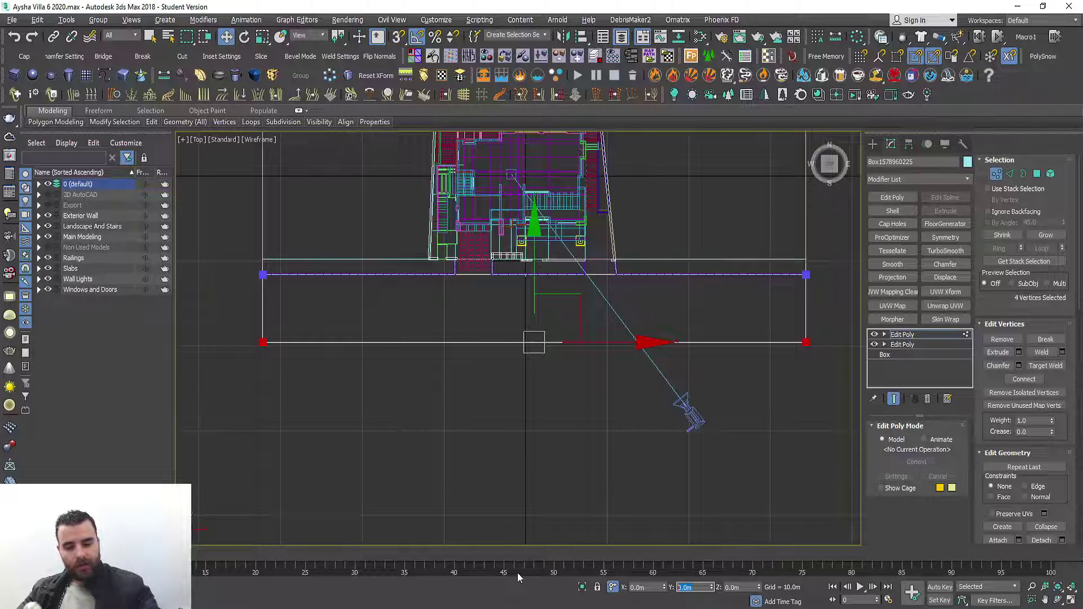
text(-8)
key(Return)
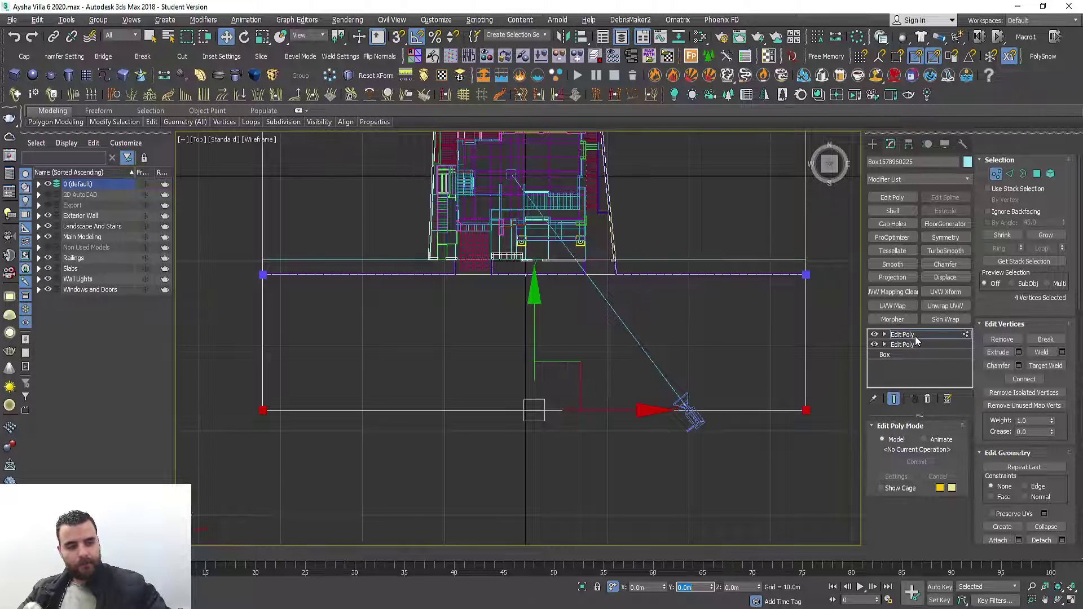
click(915, 336)
key(alt+w)
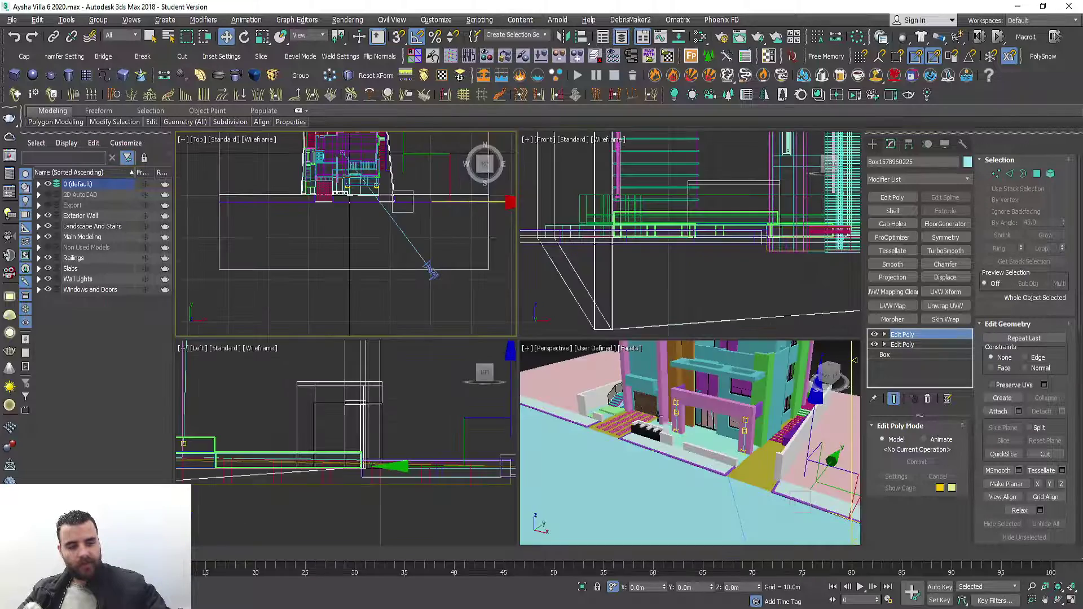
right_click(661, 420)
key(alt+w)
alt+middle_drag(670, 349, 583, 253)
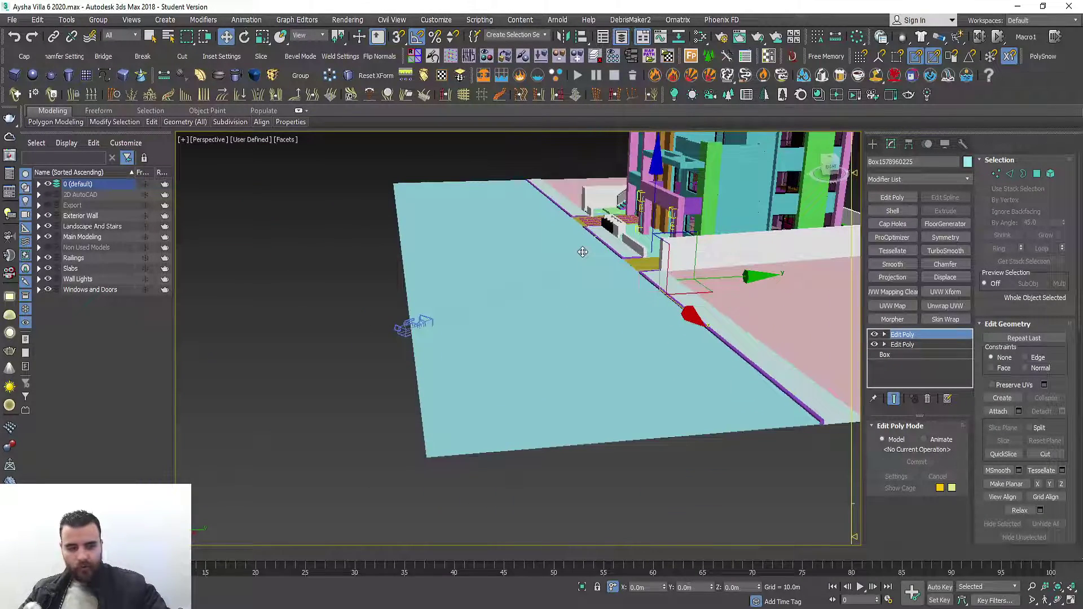
Clone the ground box, then select both purple-edged curb strips and slide them along Y.
key(ctrl+v)
click(575, 354)
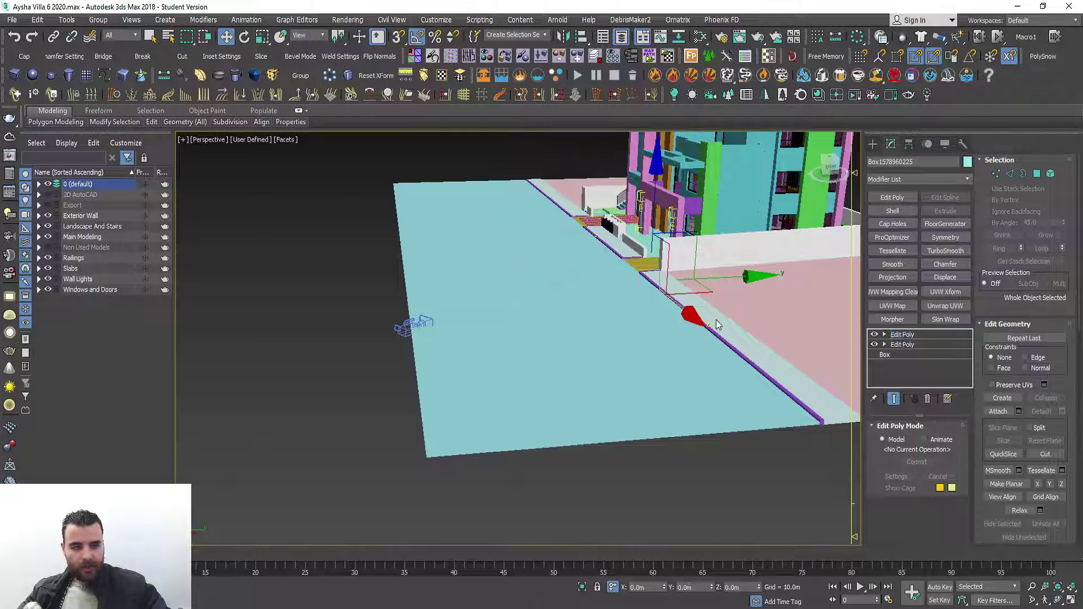
scroll(717, 324, up, 2)
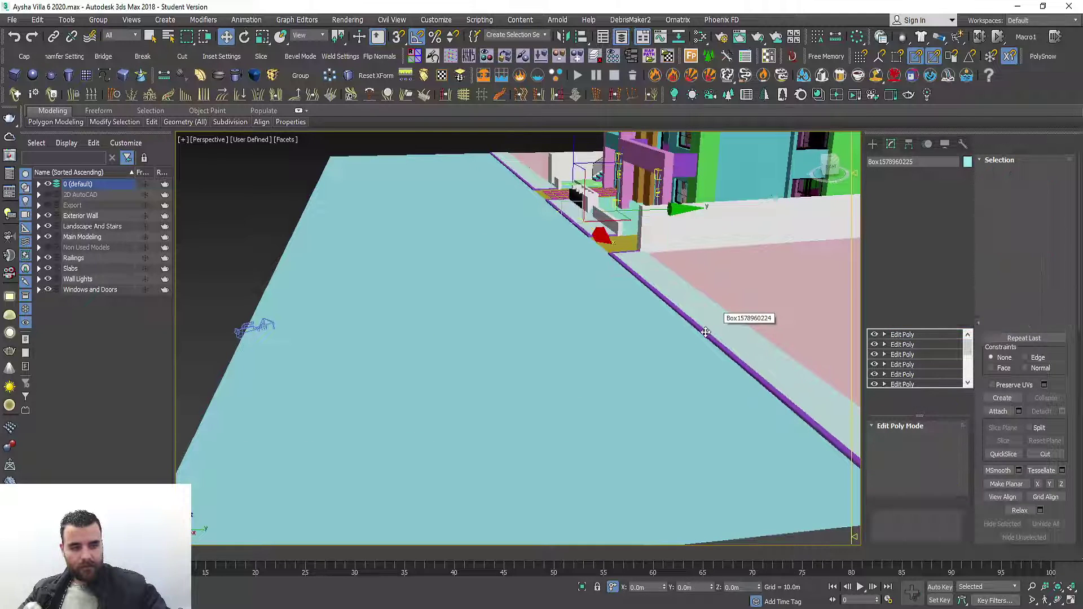
click(706, 332)
ctrl+click(712, 339)
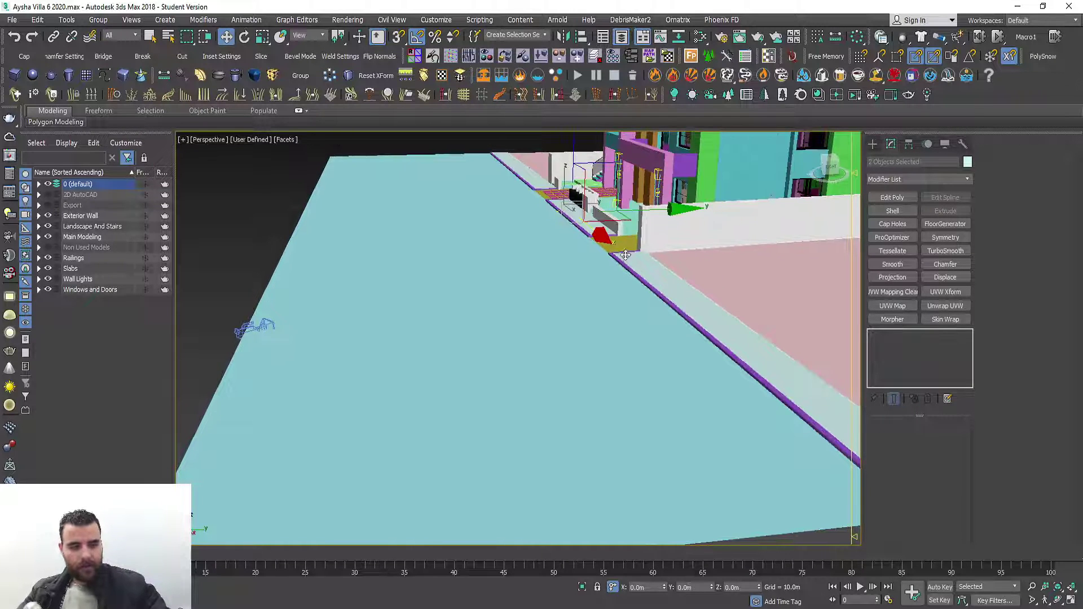
drag(641, 212, 516, 216)
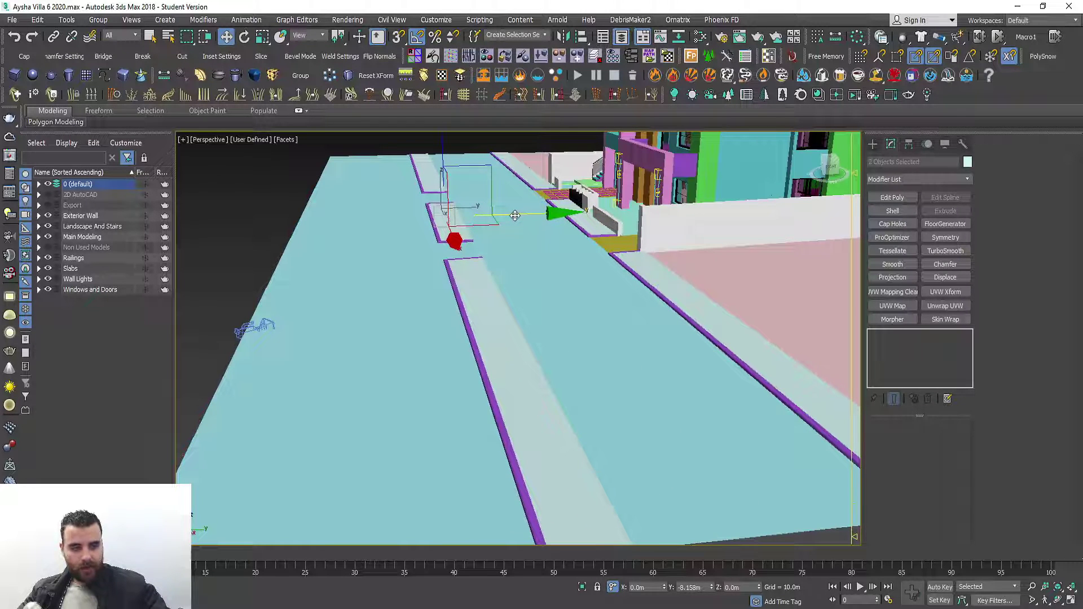
Shift-clone the curb strips as a Copy and rotate the copy -180° about Z.
shift+drag(515, 216, 515, 216)
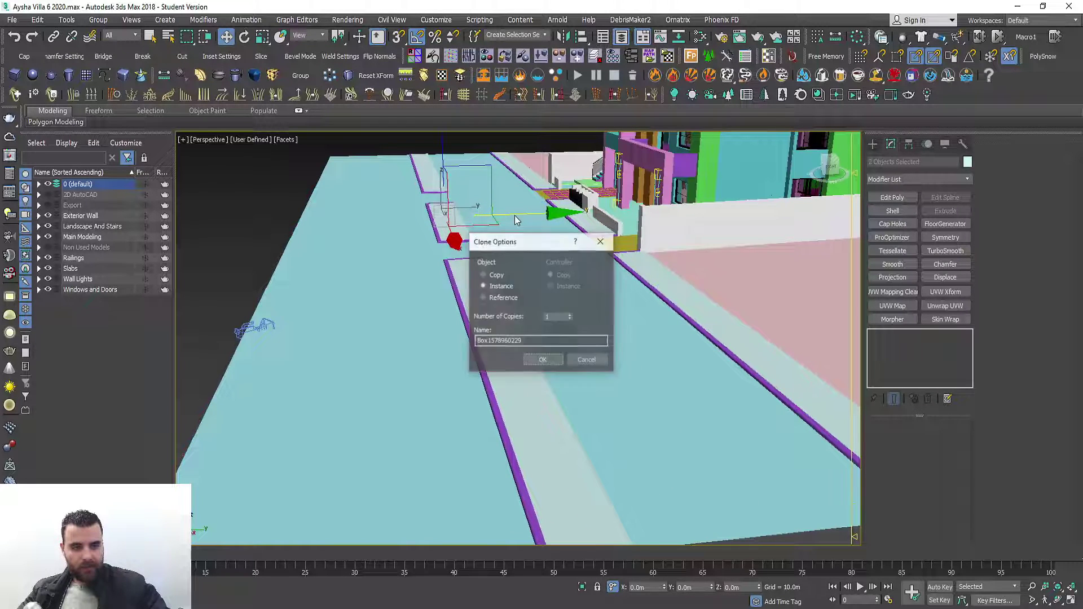
click(541, 361)
key(e)
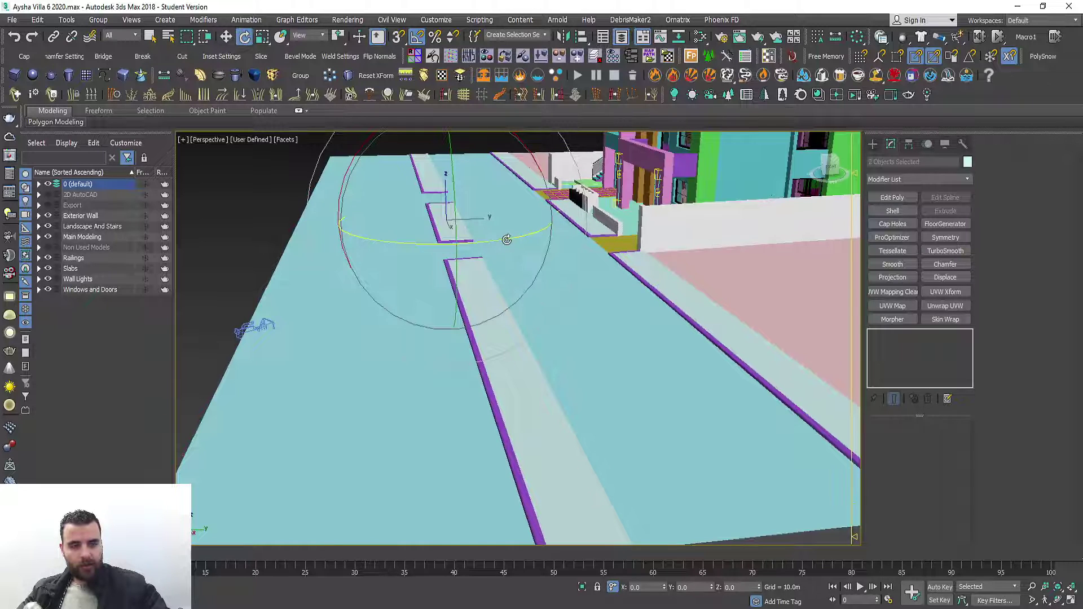
drag(507, 240, 402, 243)
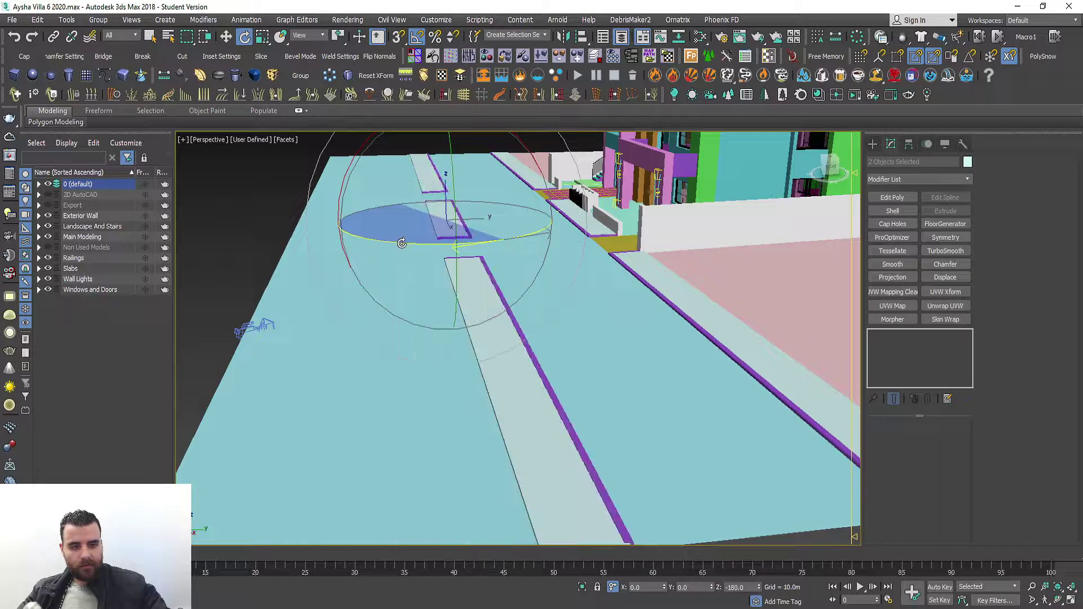
View through PhysCamera001, dolly back to fit the whole villa, and show the safe frame.
alt+middle_drag(407, 249, 569, 245)
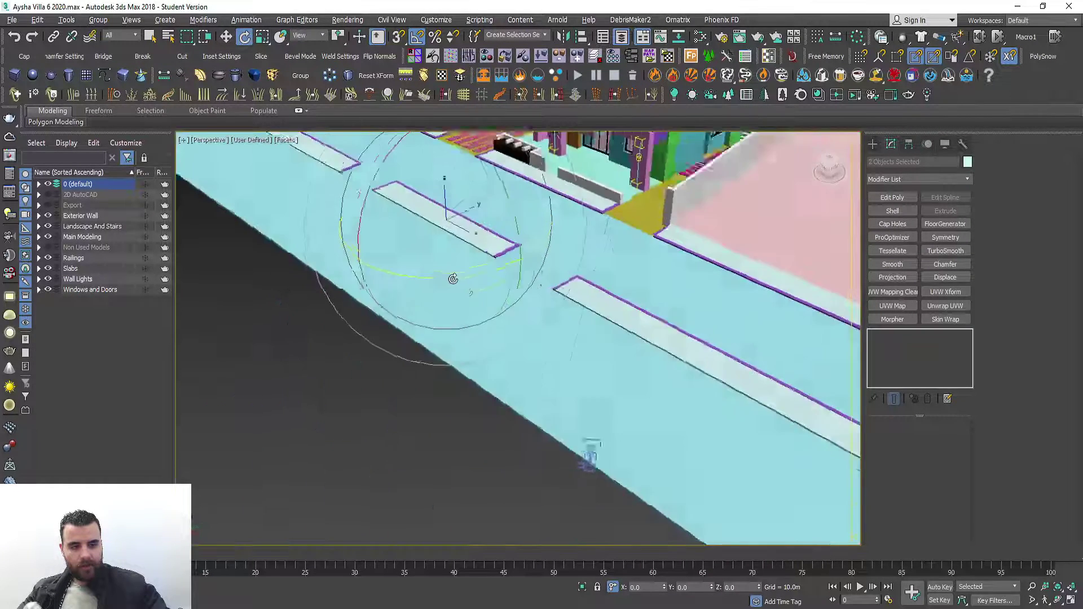
scroll(569, 245, down, 2)
scroll(580, 258, down, 3)
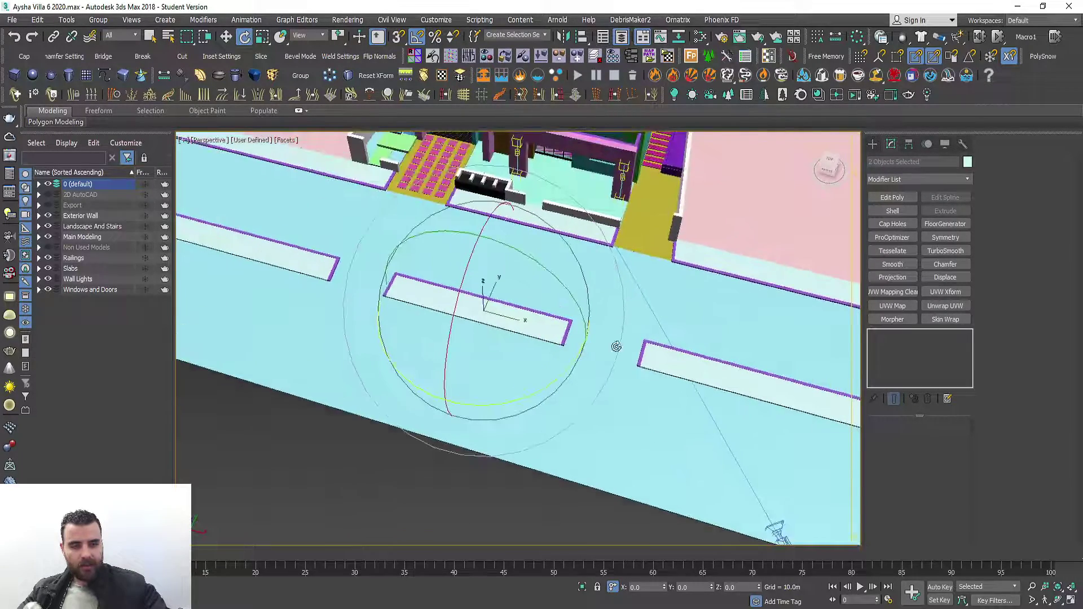
key(alt+w)
key(alt+w)
key(c)
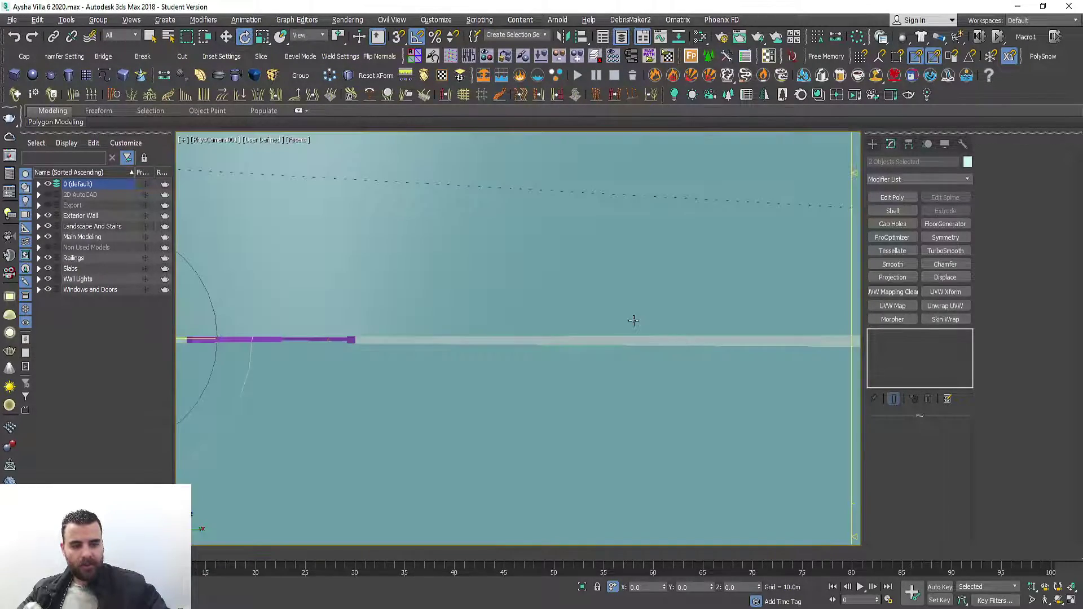
middle_drag(627, 368, 631, 376)
scroll(630, 376, down, 2)
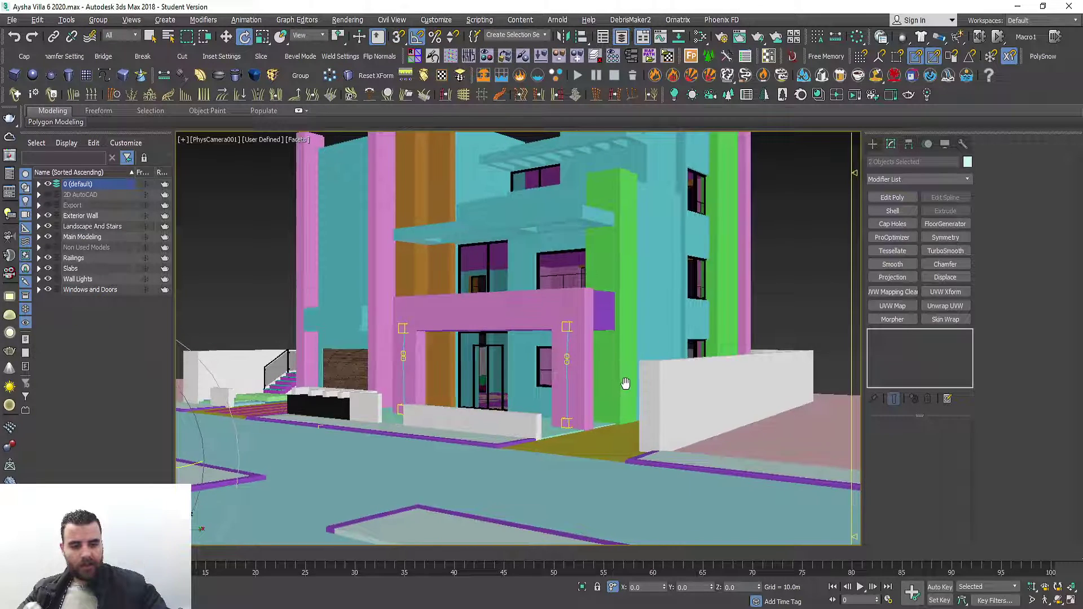
scroll(623, 395, down, 2)
scroll(619, 414, down, 2)
key(shift+f)
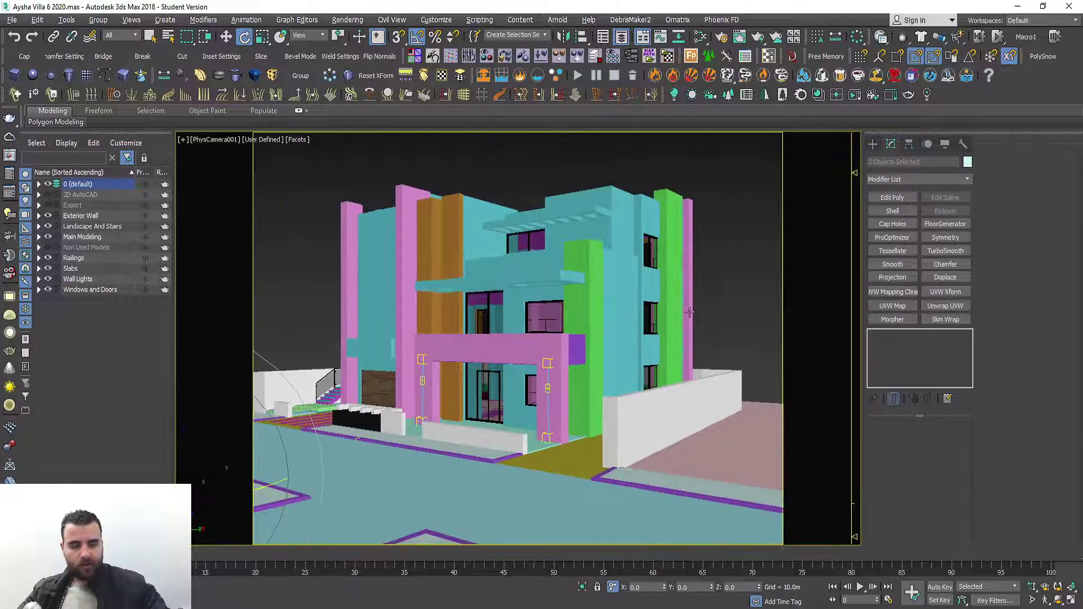
Set Render Setup's Image Aspect to 1.5, giving a 640 × 427 output.
click(723, 37)
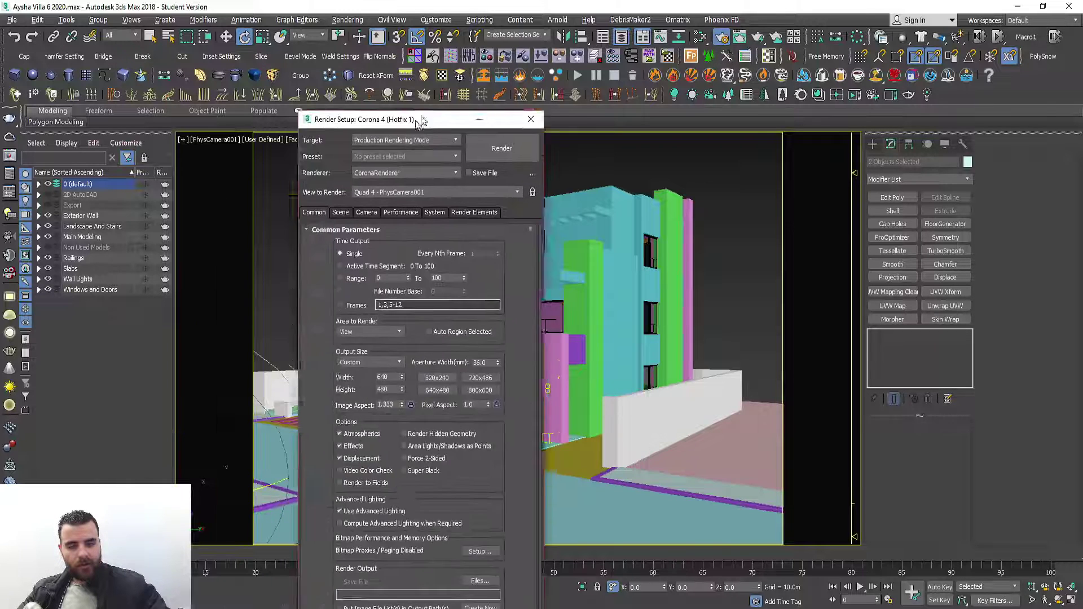
drag(232, 423, 502, 61)
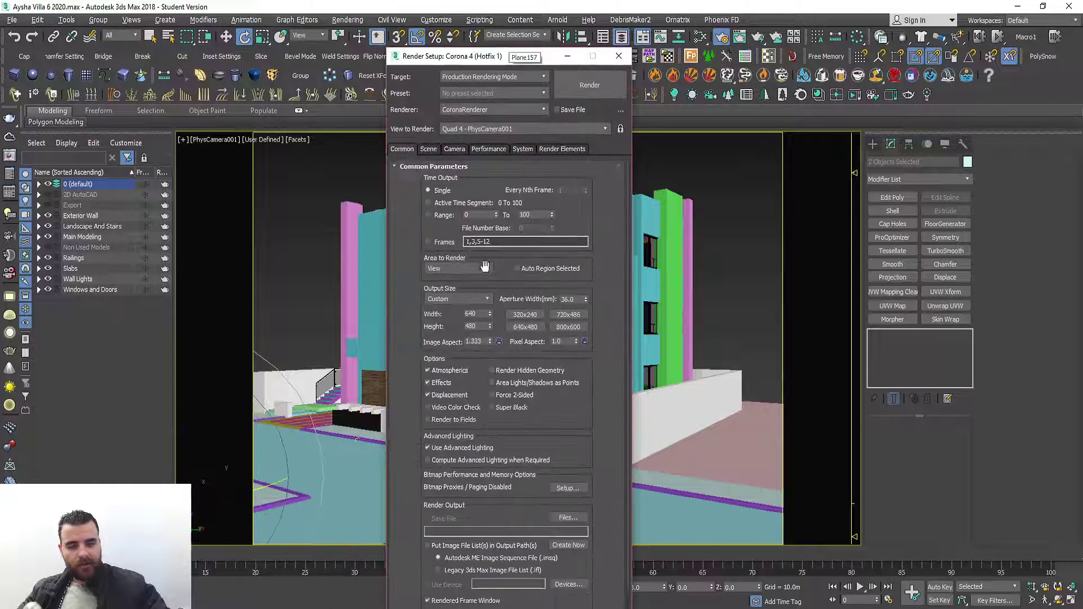
double_click(483, 342)
text(1)
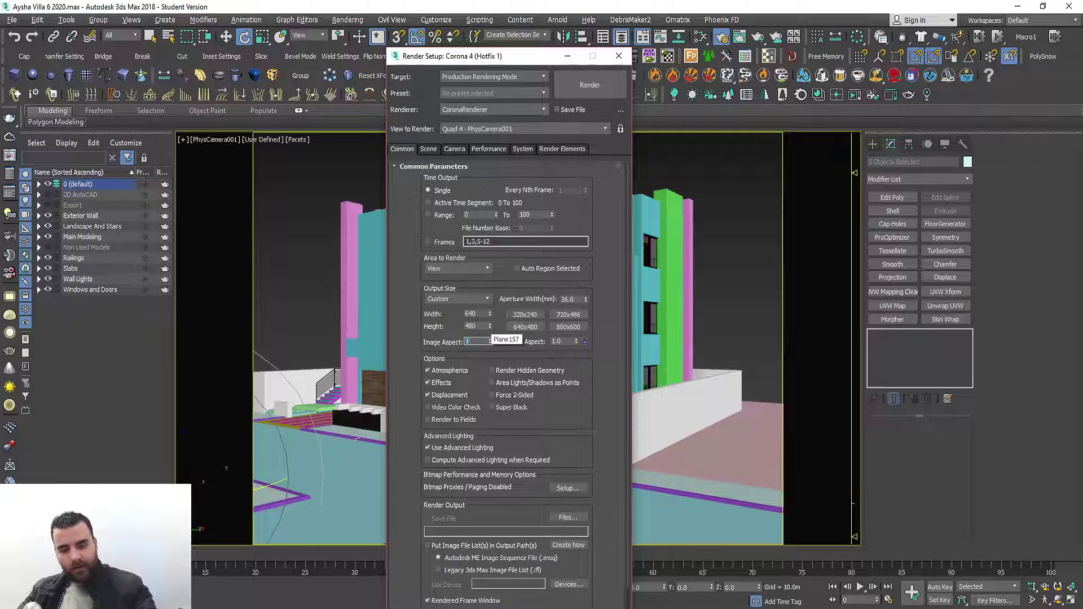
text(.5)
key(Return)
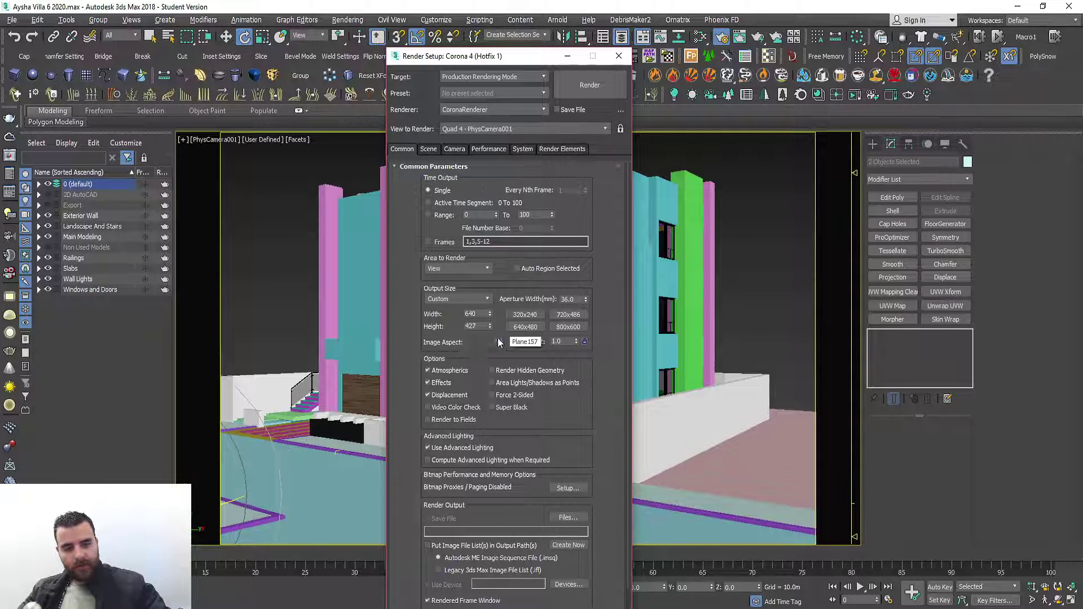
drag(474, 58, 120, 52)
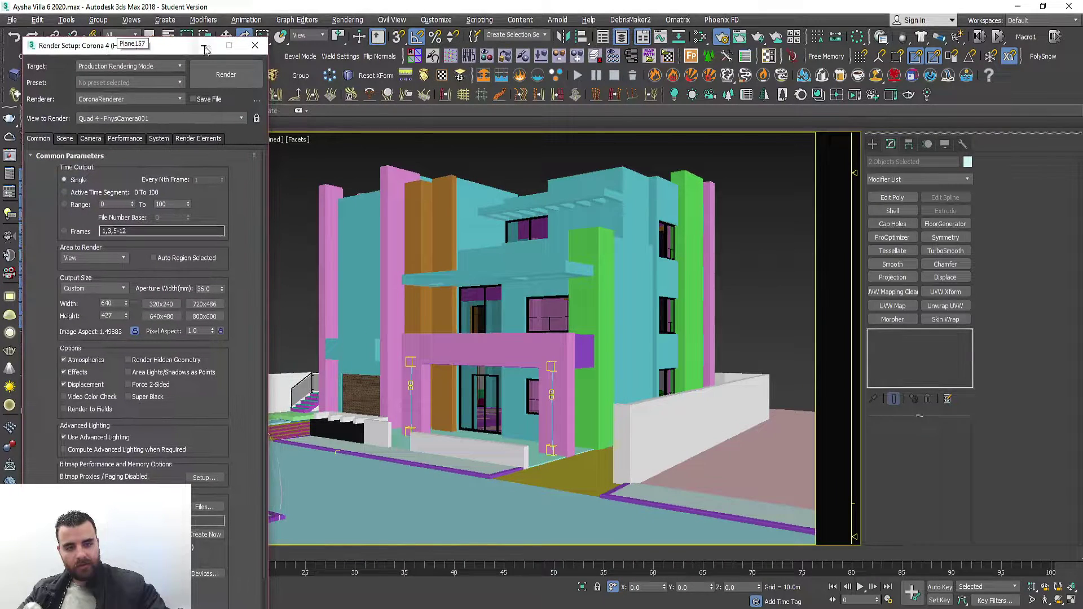
click(268, 49)
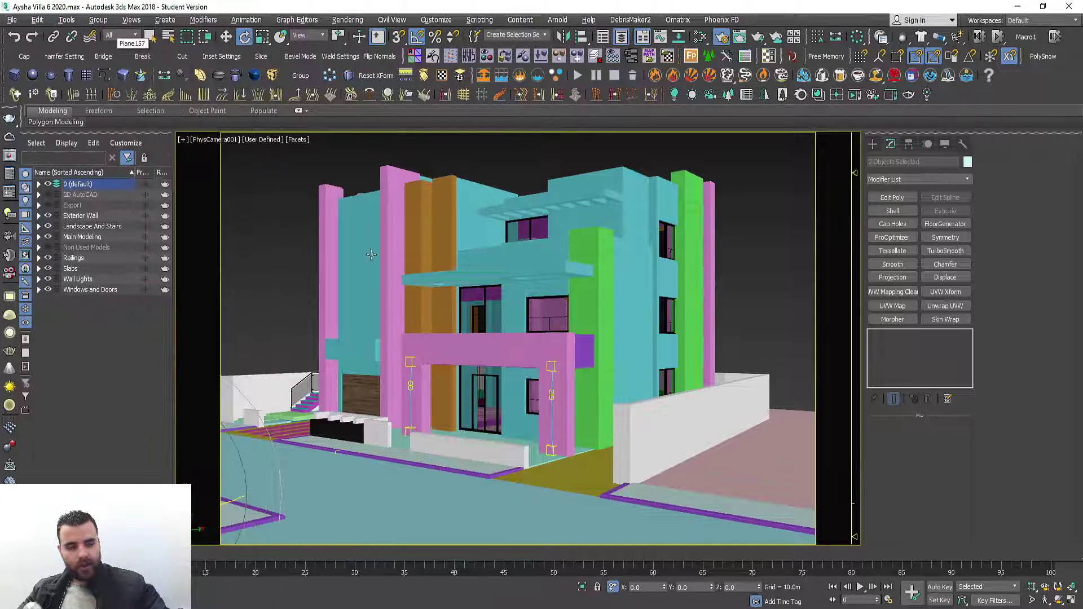
key(F10)
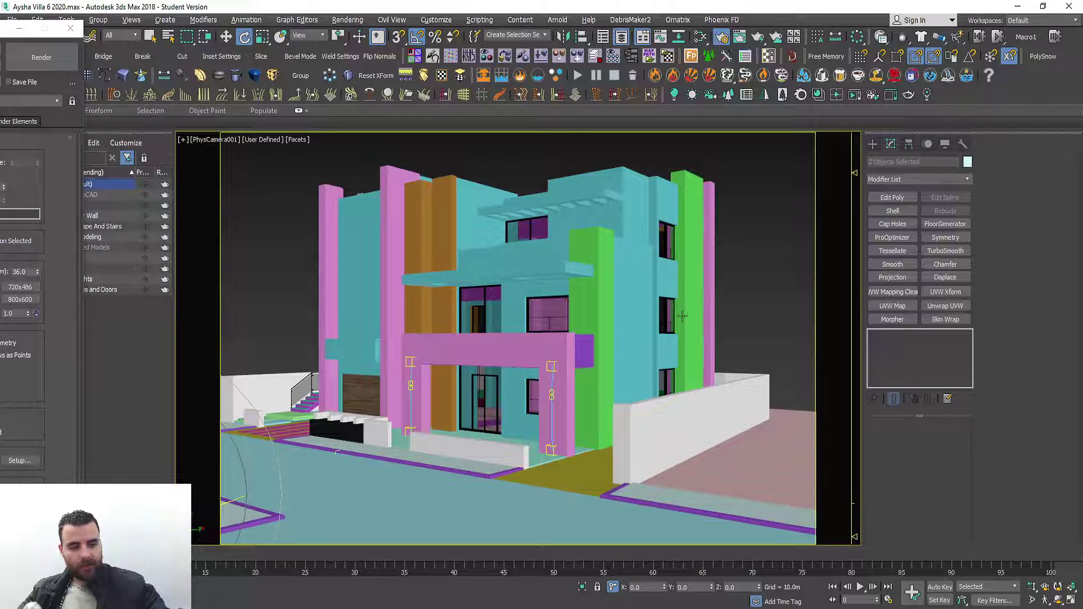
Clear the selection, pick the 0 fLOOR object and switch to the top wireframe plan.
click(772, 282)
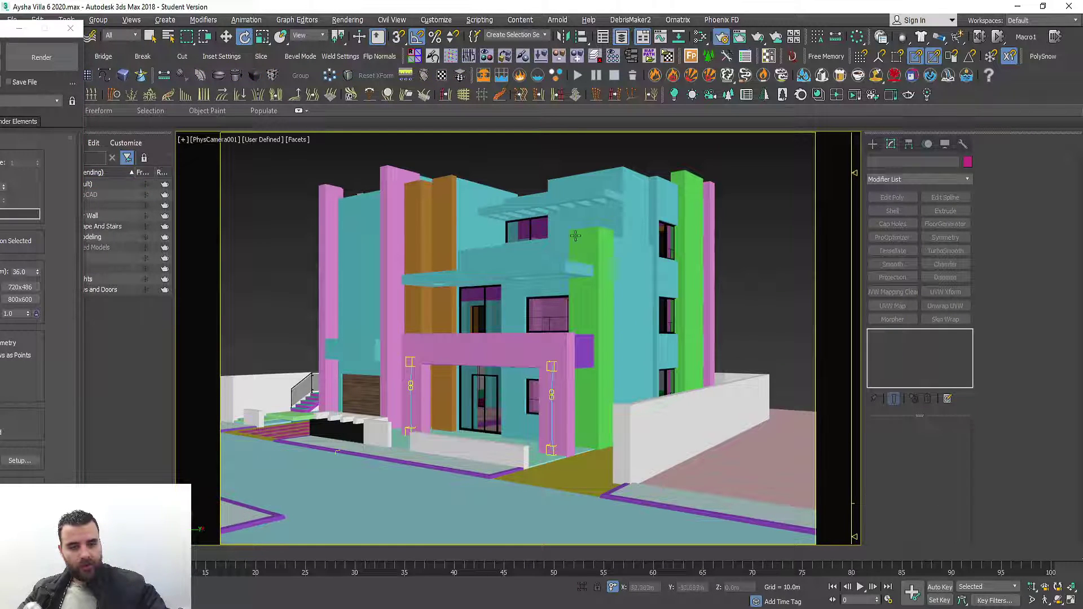
key(alt+w)
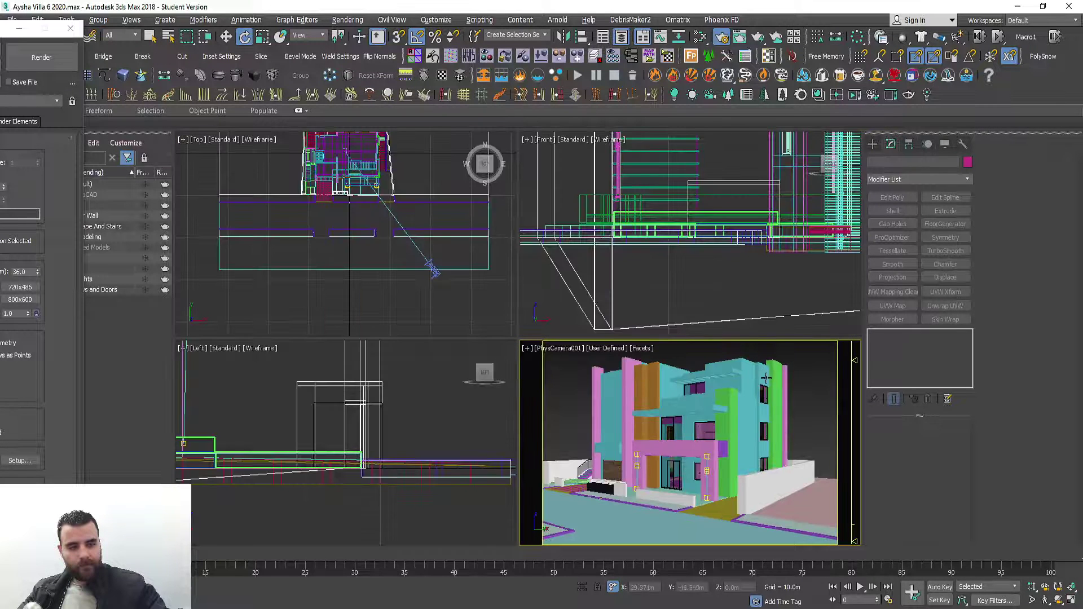
key(alt+w)
drag(751, 235, 694, 282)
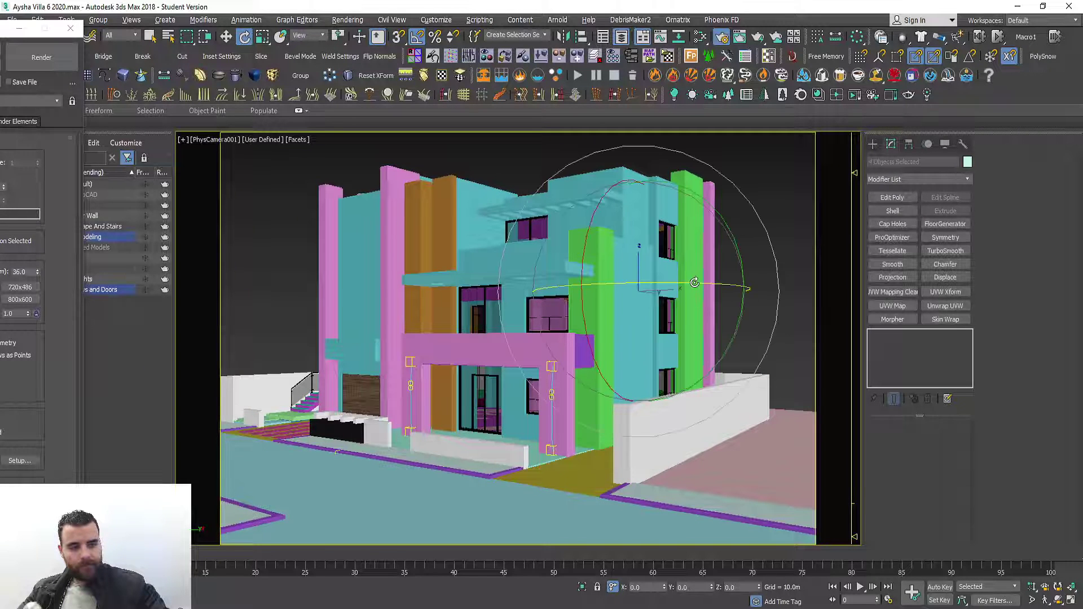
key(w)
click(777, 222)
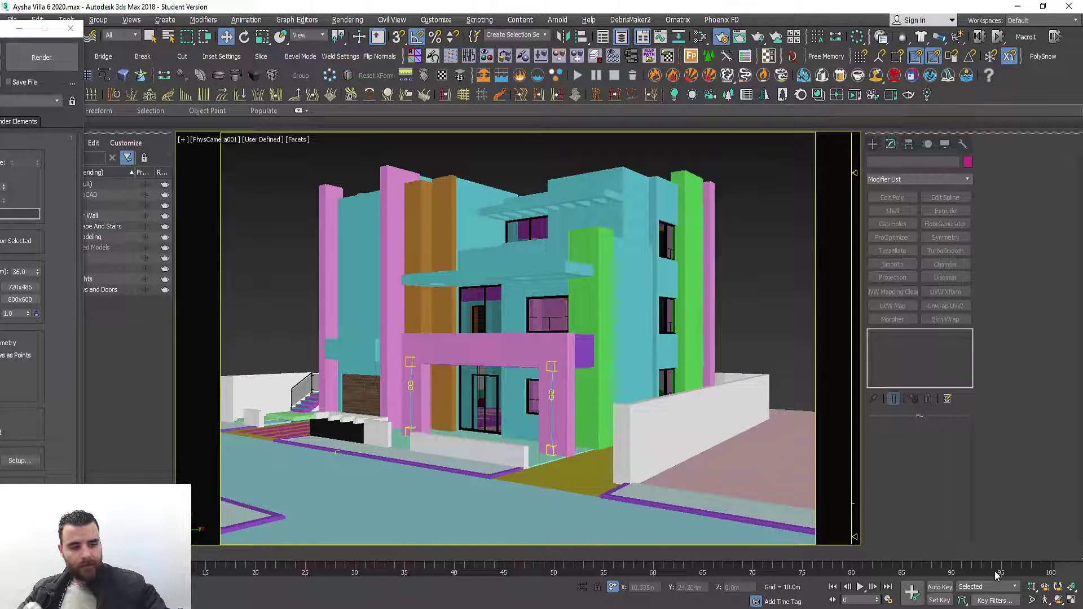
click(134, 36)
click(348, 220)
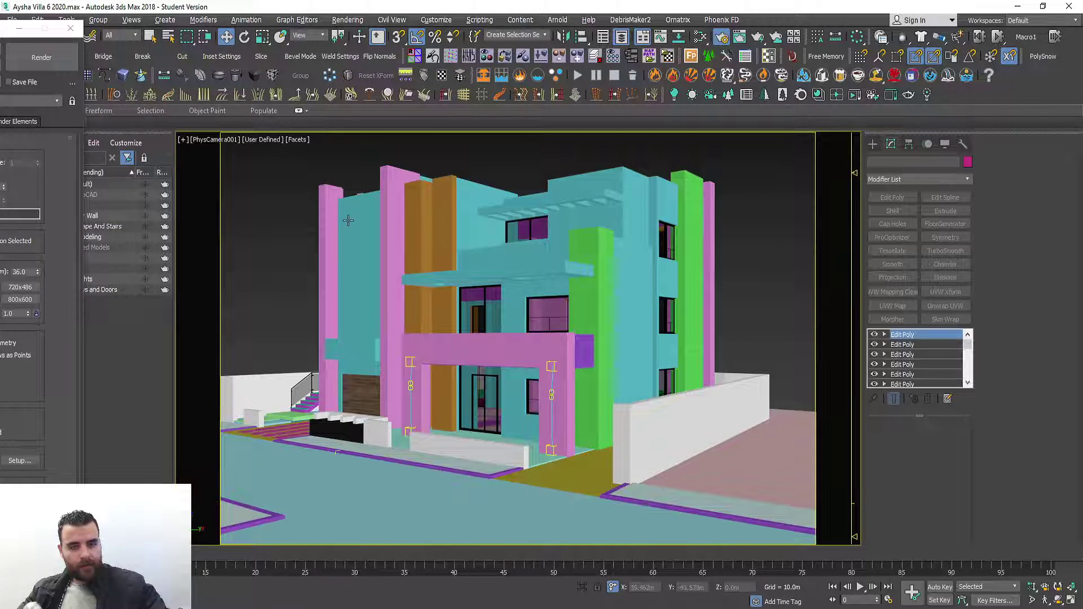
key(alt+w)
key(alt+w)
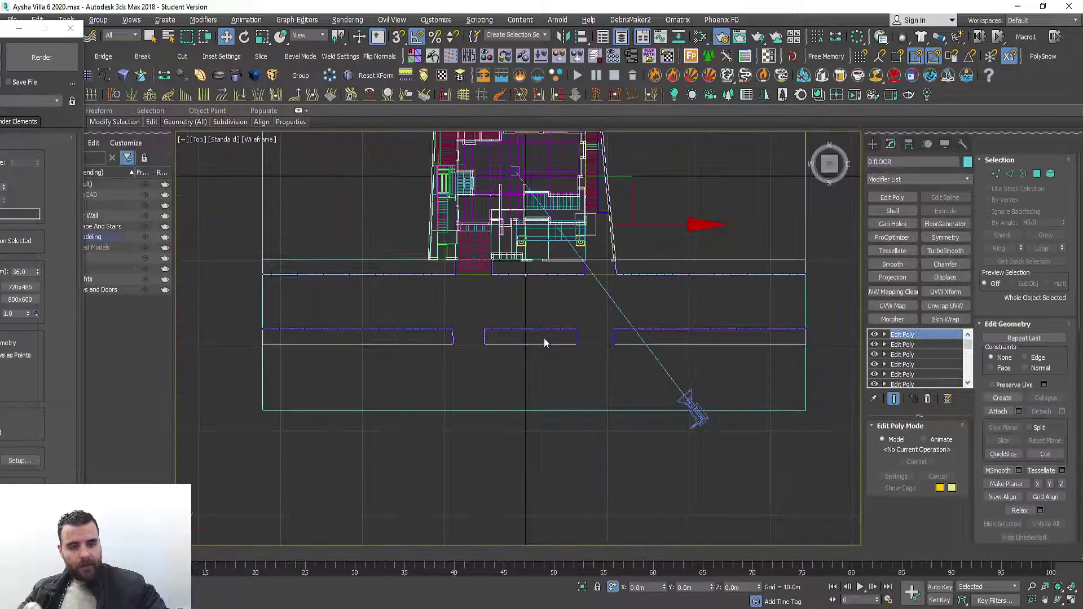
Select PhysCamera001 and set its exposure to manual ISO 150.
click(690, 396)
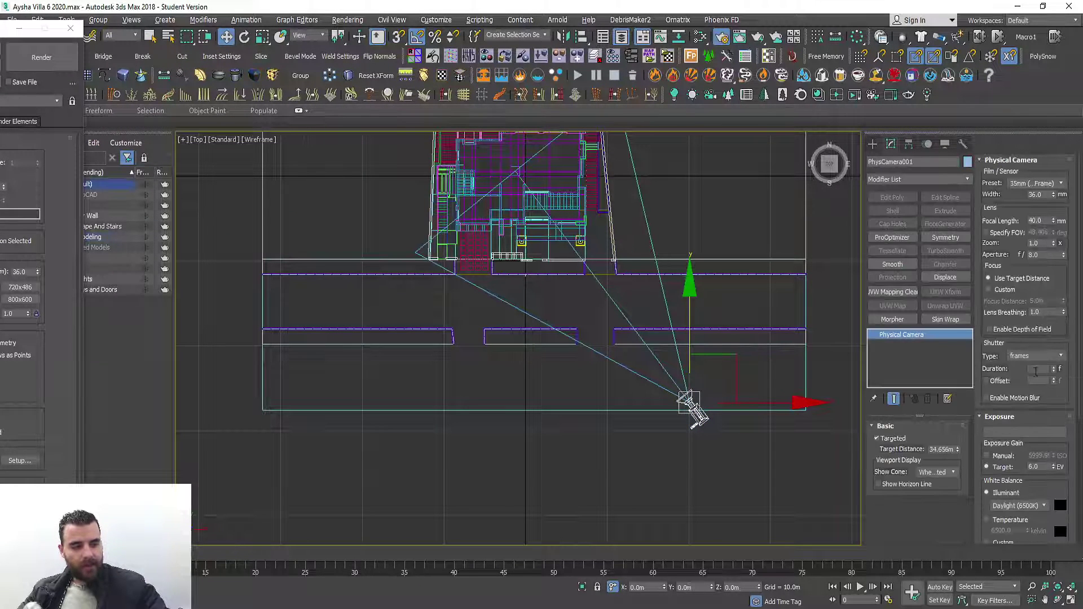
click(1009, 458)
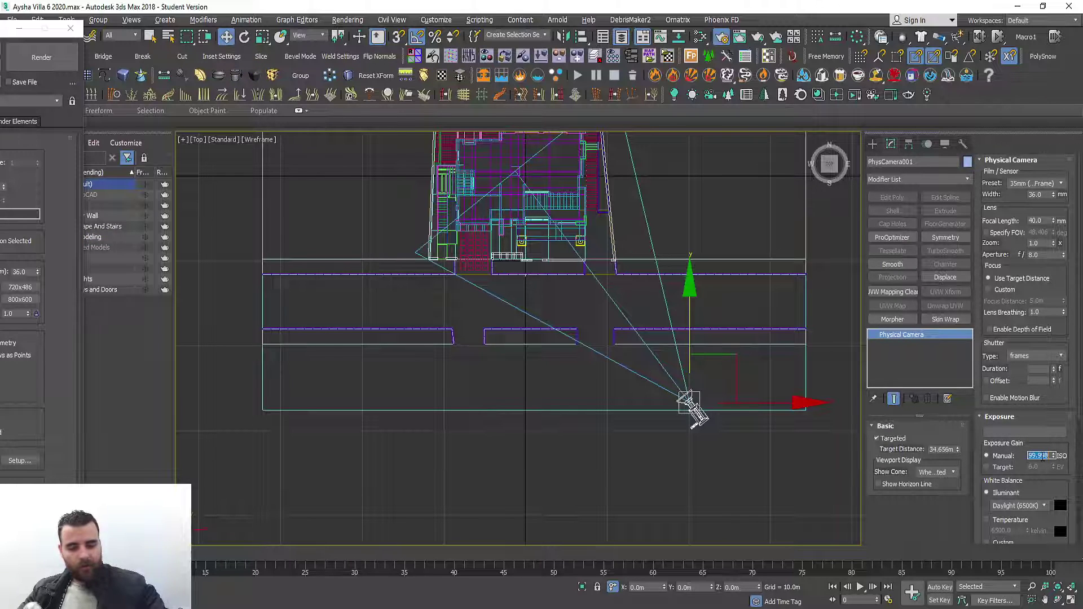
text(150)
key(Return)
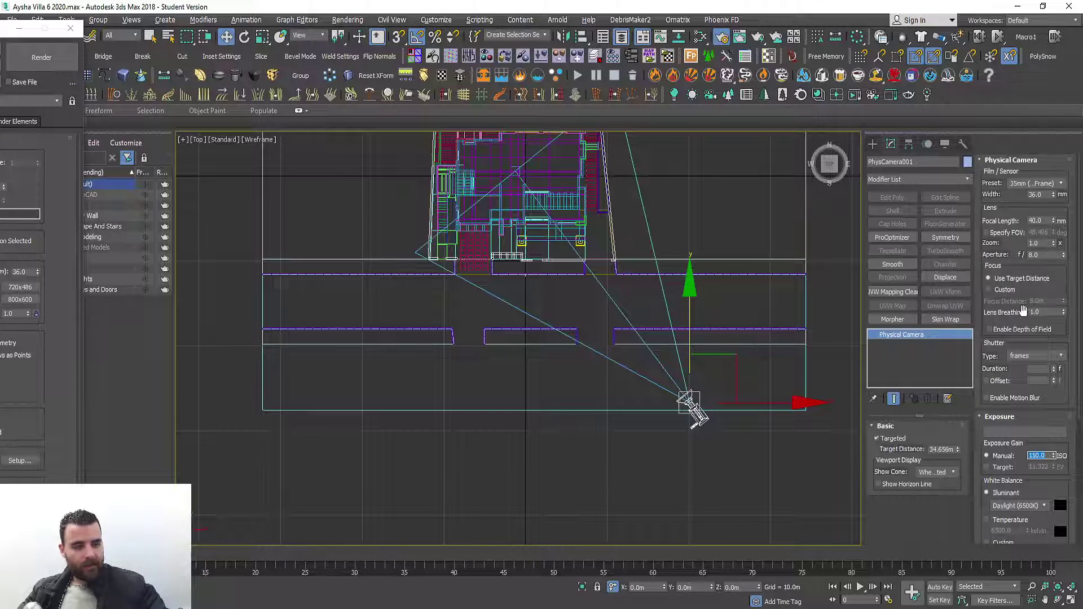
Set the shutter to 1/seconds with duration 200 and maximize the camera view.
click(1033, 357)
double_click(1038, 369)
text(200)
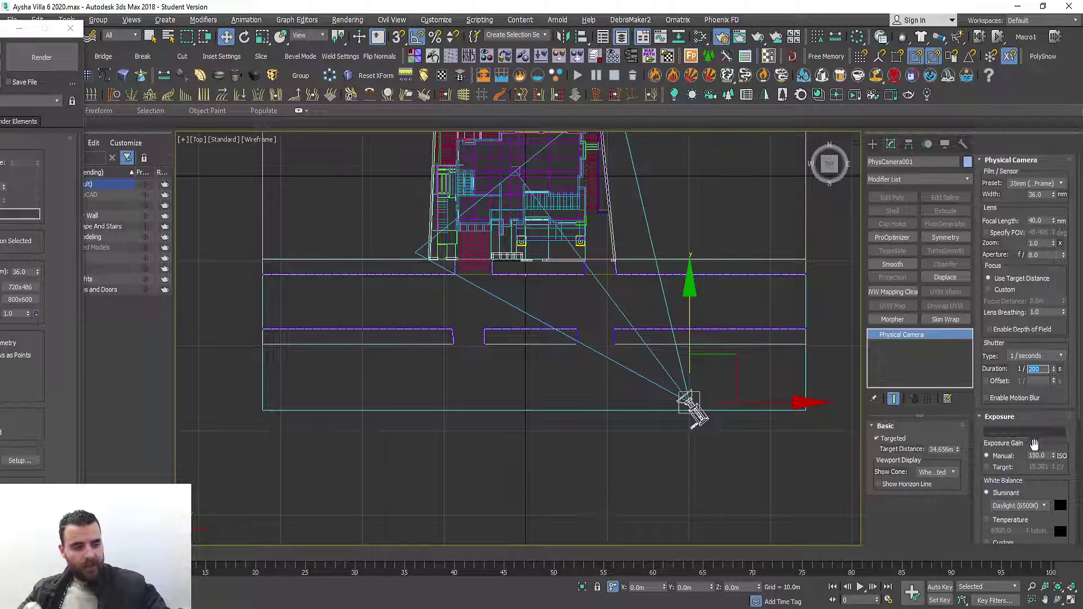
key(alt+w)
right_click(740, 425)
key(alt+w)
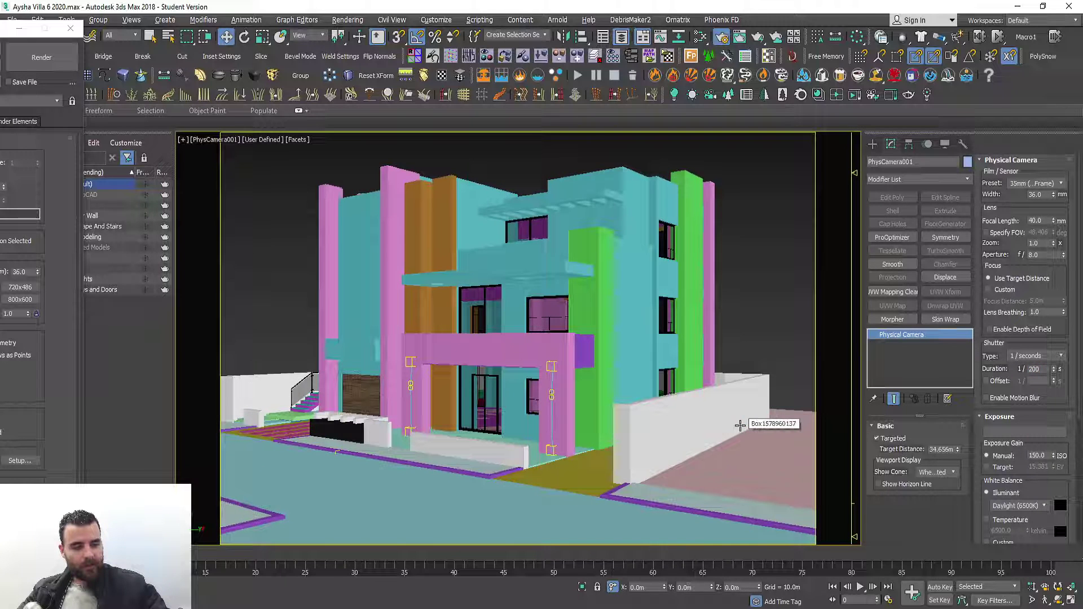
Dolly PhysCamera001 toward the villa and orbit it to a new angle on the facade.
click(736, 308)
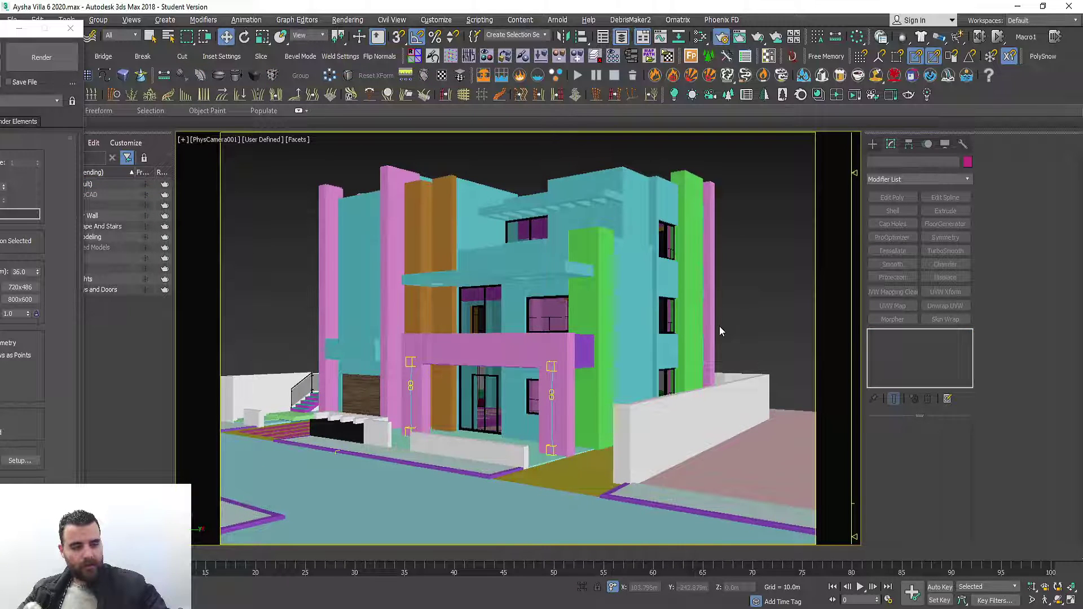
click(674, 391)
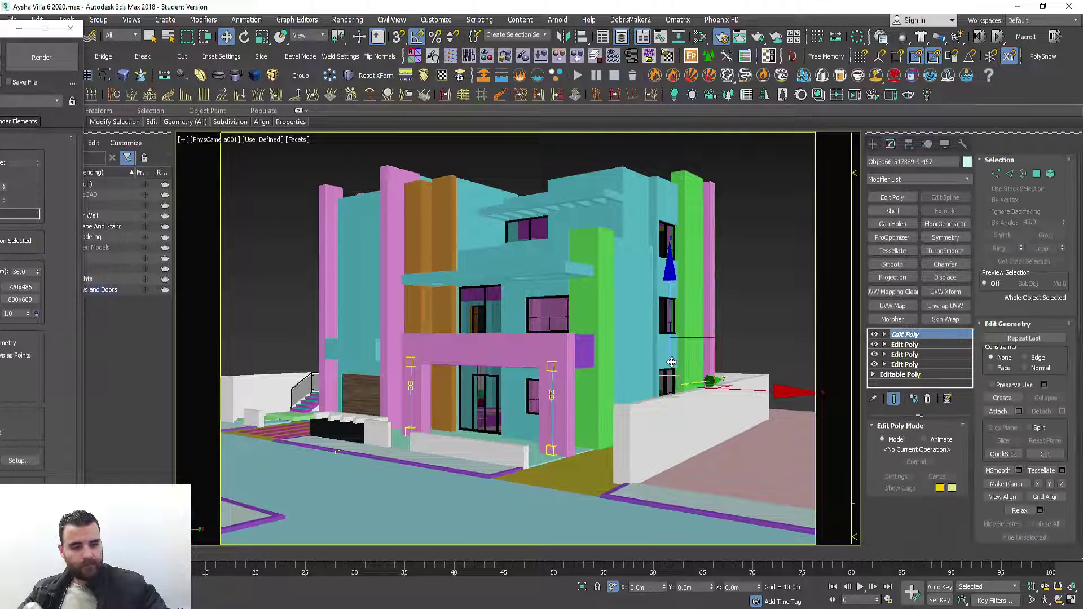
click(1033, 588)
drag(705, 411, 675, 372)
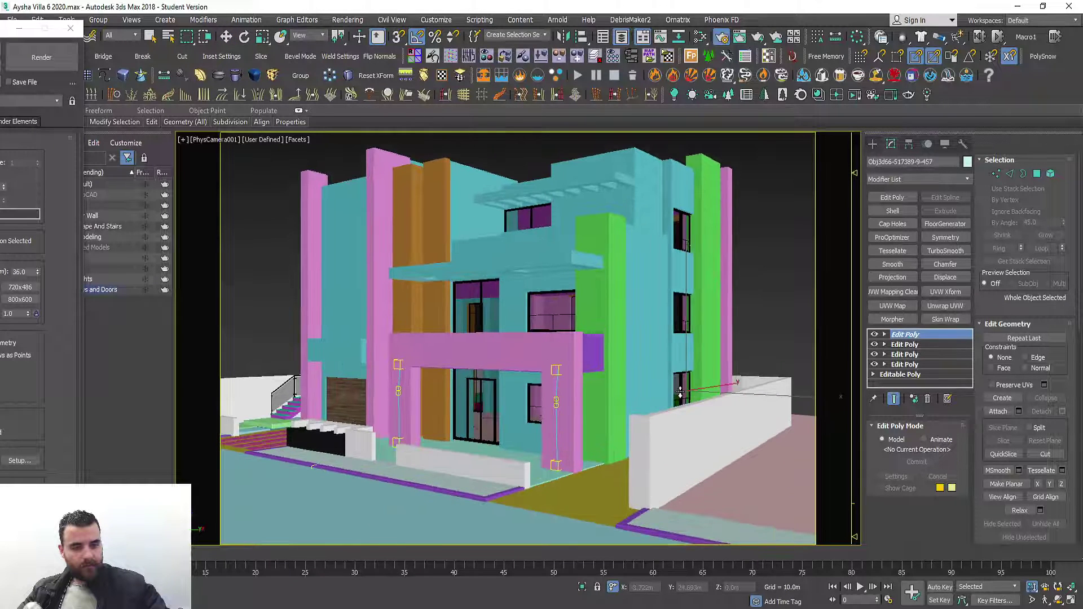
middle_drag(674, 373, 678, 368)
click(1047, 599)
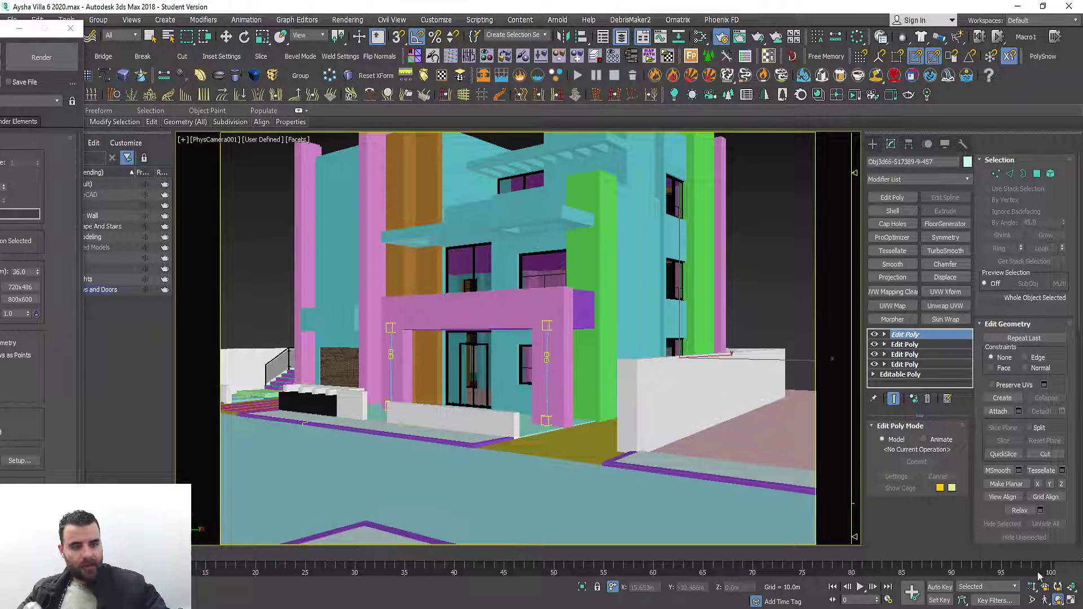
mouse_move(694, 356)
mouse_down()
mouse_move(681, 381)
mouse_move(684, 356)
mouse_up()
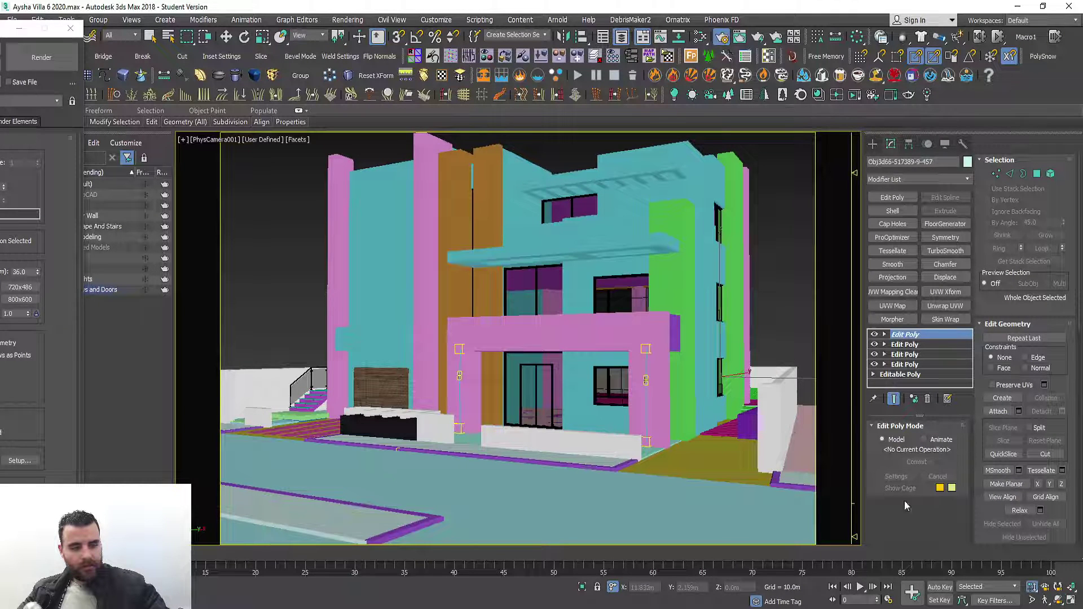
Zoom in, briefly toggle Edged Faces with F4, and pan the villa rightward in frame.
scroll(795, 439, up, 3)
scroll(793, 432, up, 3)
key(F4)
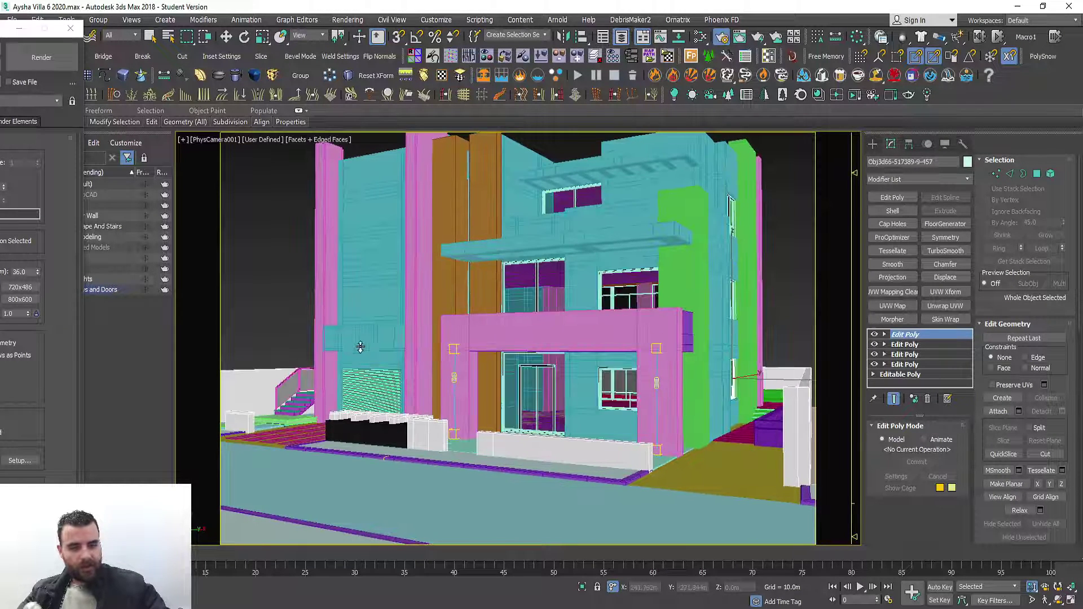
key(F4)
scroll(607, 420, up, 1)
mouse_move(607, 420)
middle_down()
mouse_move(632, 420)
mouse_move(625, 413)
middle_up()
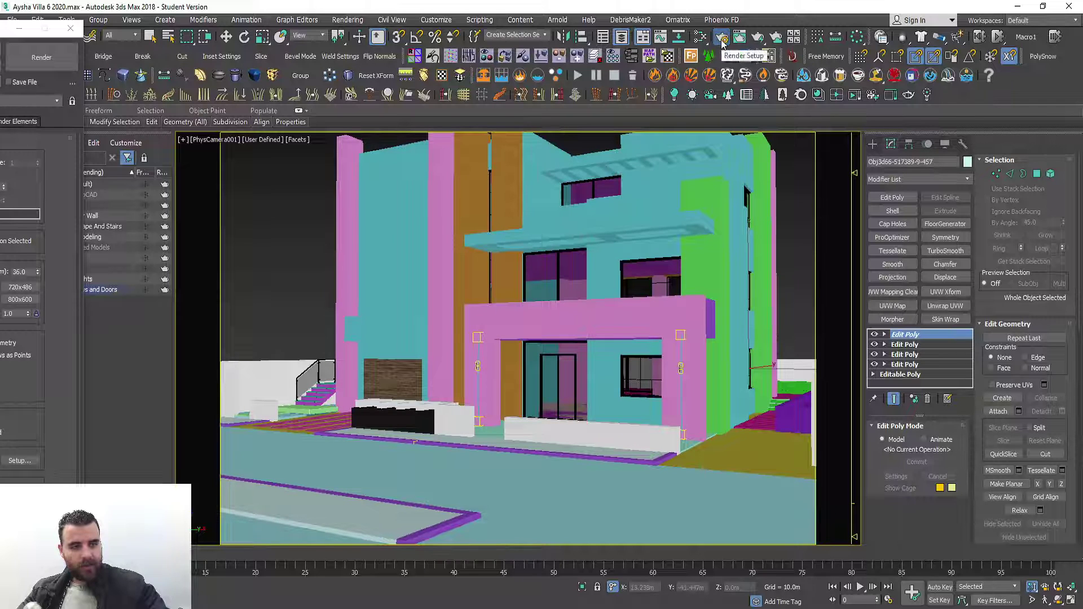
In Render Setup, set the Image Aspect to 1.301, then to a square 1.0.
drag(9, 25, 359, 25)
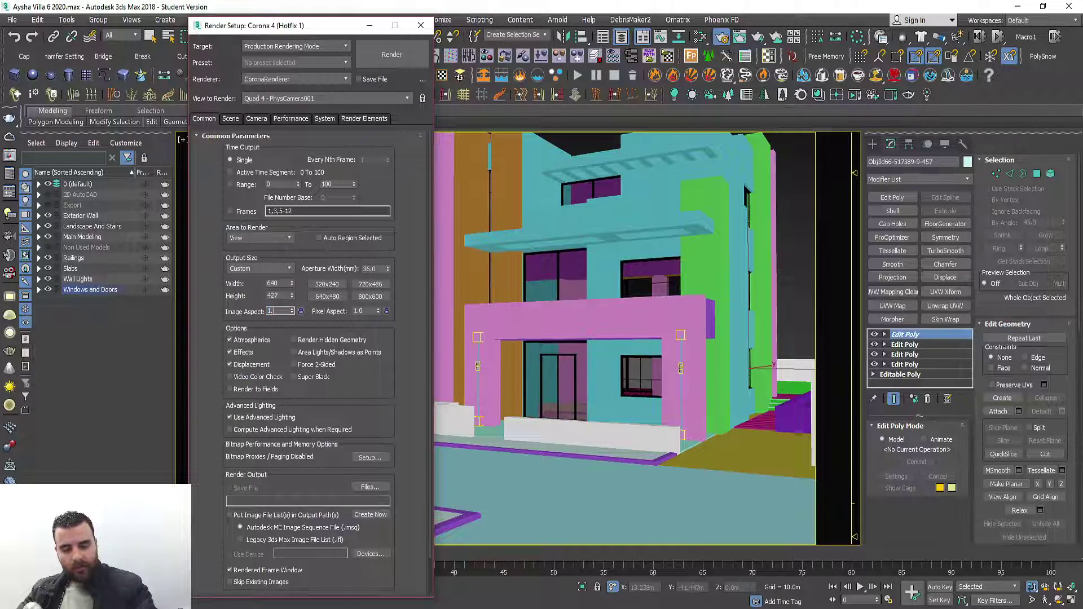
text(1.301)
key(Return)
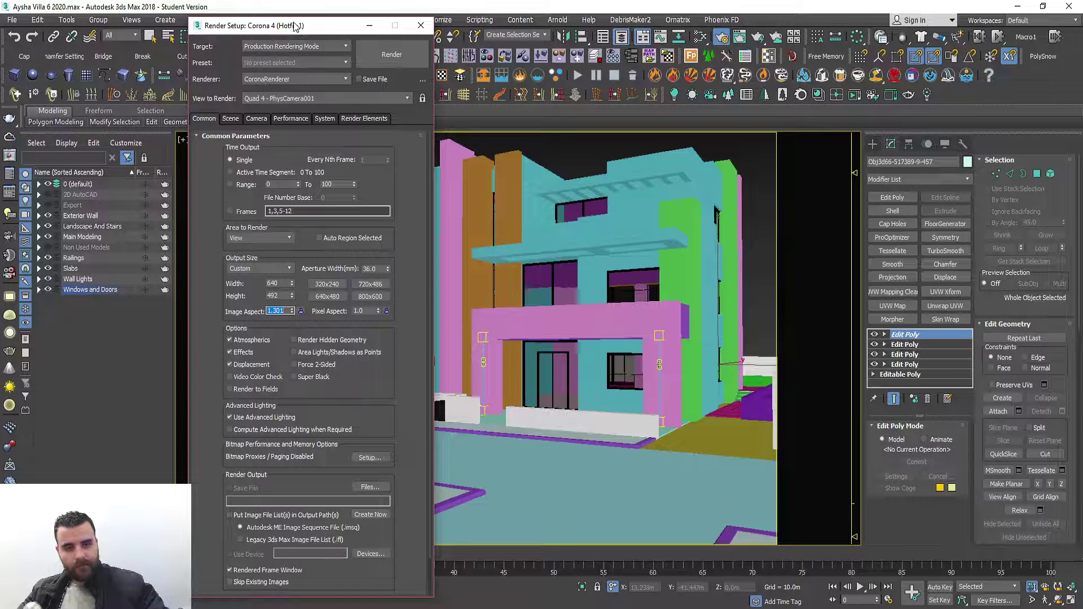
text(1.)
key(Return)
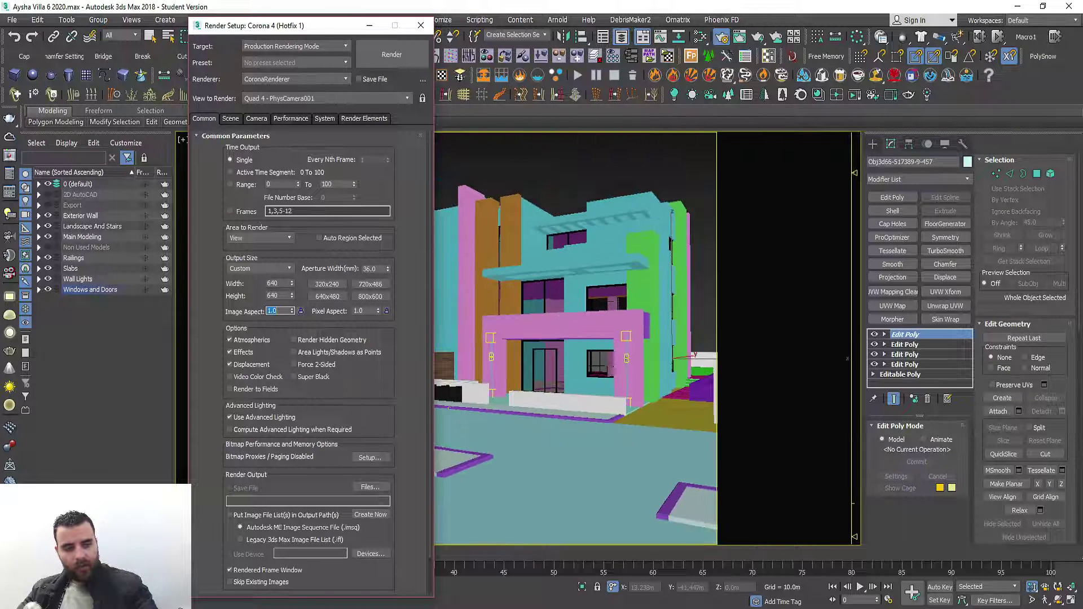
Move Render Setup aside and dolly the camera in and back out on the villa.
drag(361, 25, 4, 15)
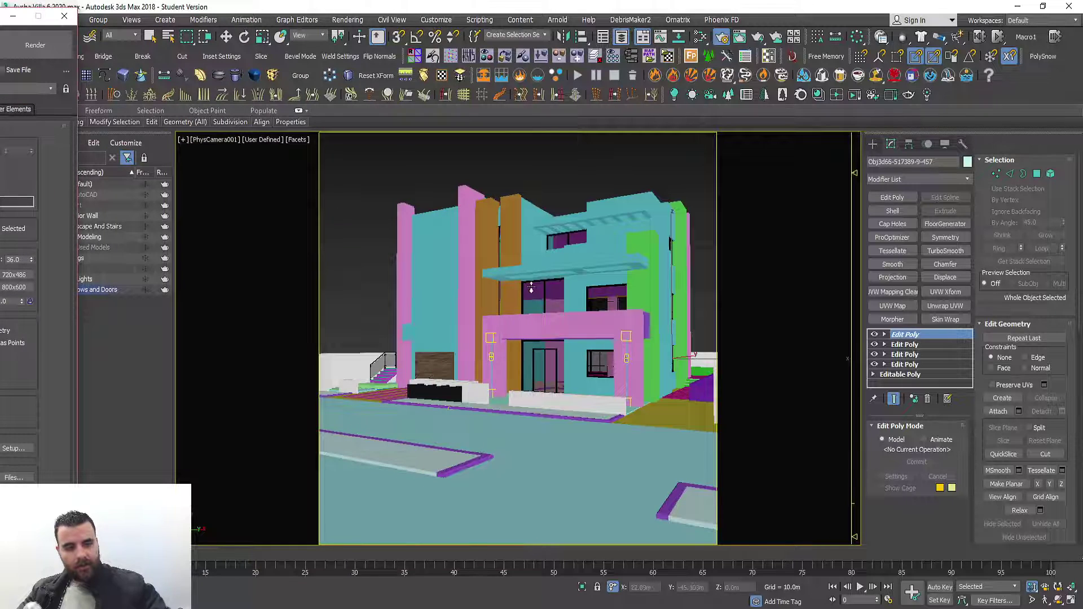
middle_drag(531, 288, 520, 291)
scroll(520, 291, up, 2)
scroll(522, 288, up, 2)
scroll(522, 282, up, 1)
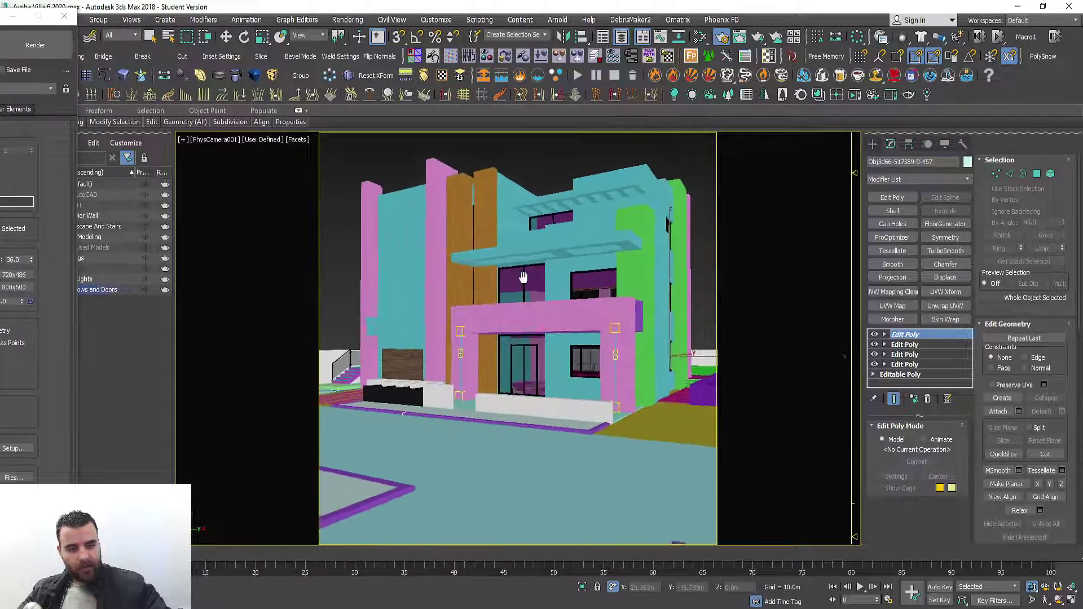
scroll(523, 276, up, 1)
scroll(523, 276, up, 1)
scroll(524, 273, up, 1)
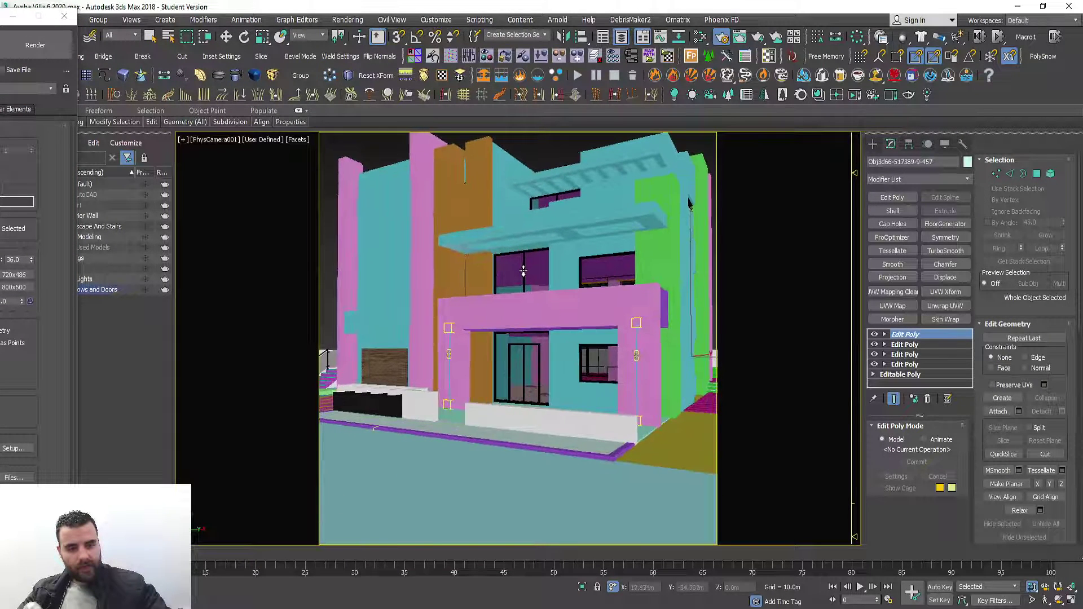
scroll(524, 273, down, 1)
scroll(522, 274, down, 1)
scroll(521, 273, down, 1)
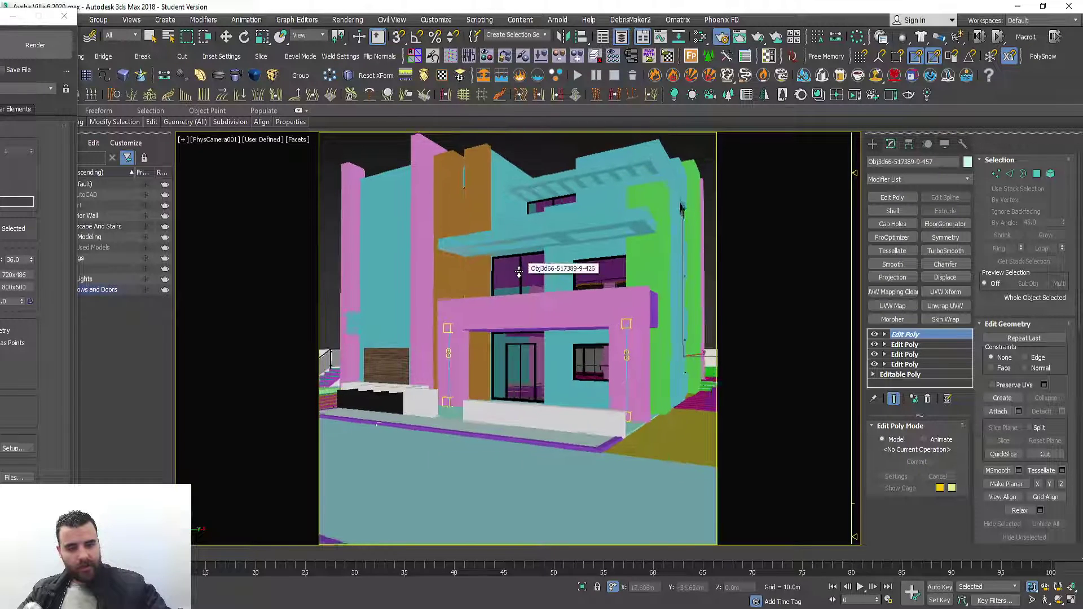
scroll(520, 274, down, 1)
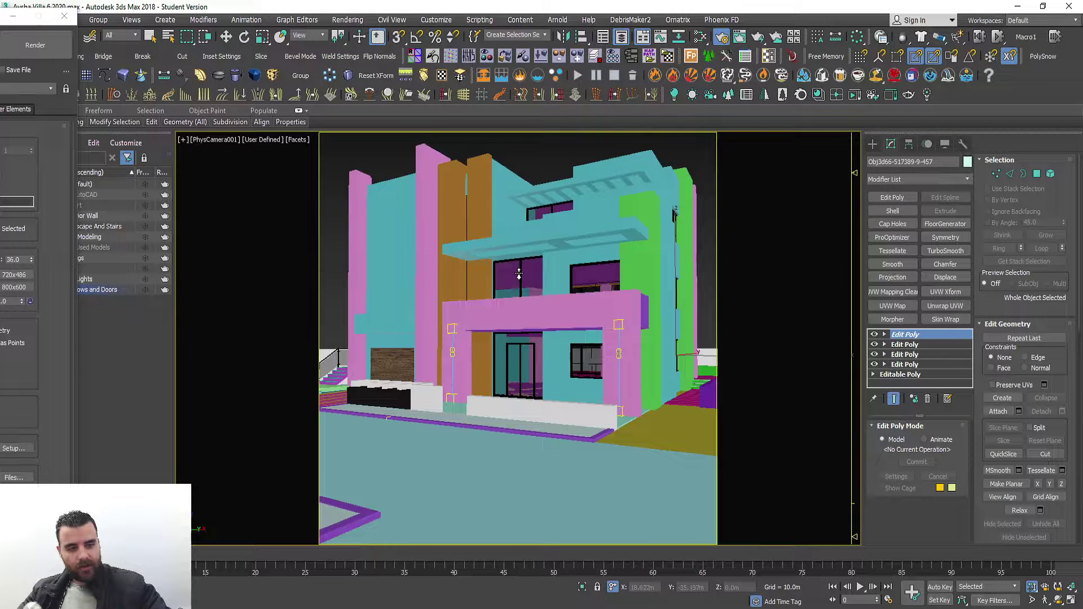
scroll(519, 274, down, 1)
scroll(519, 274, down, 1)
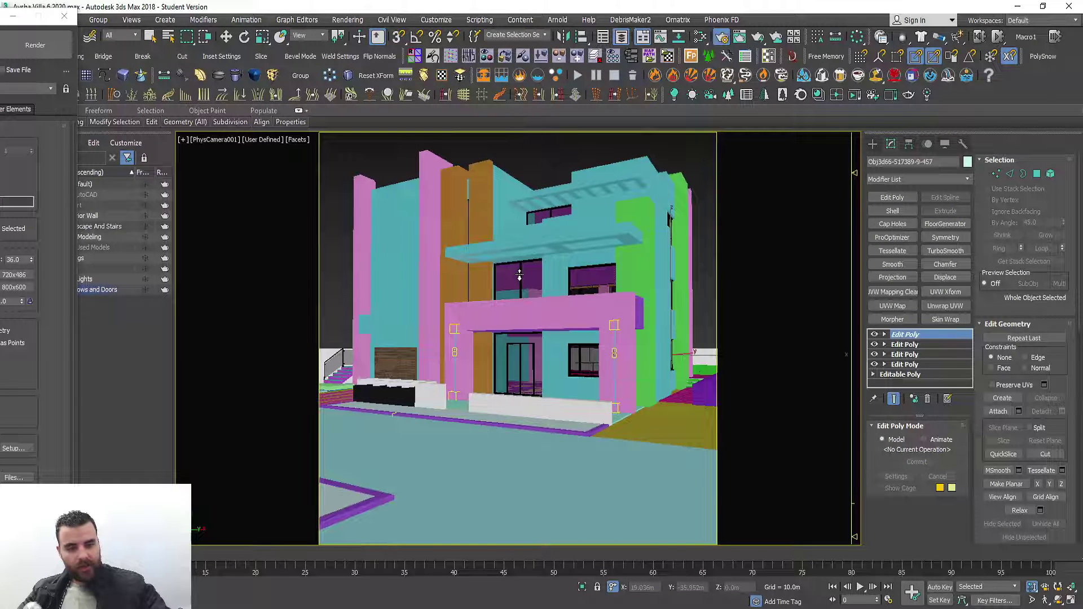
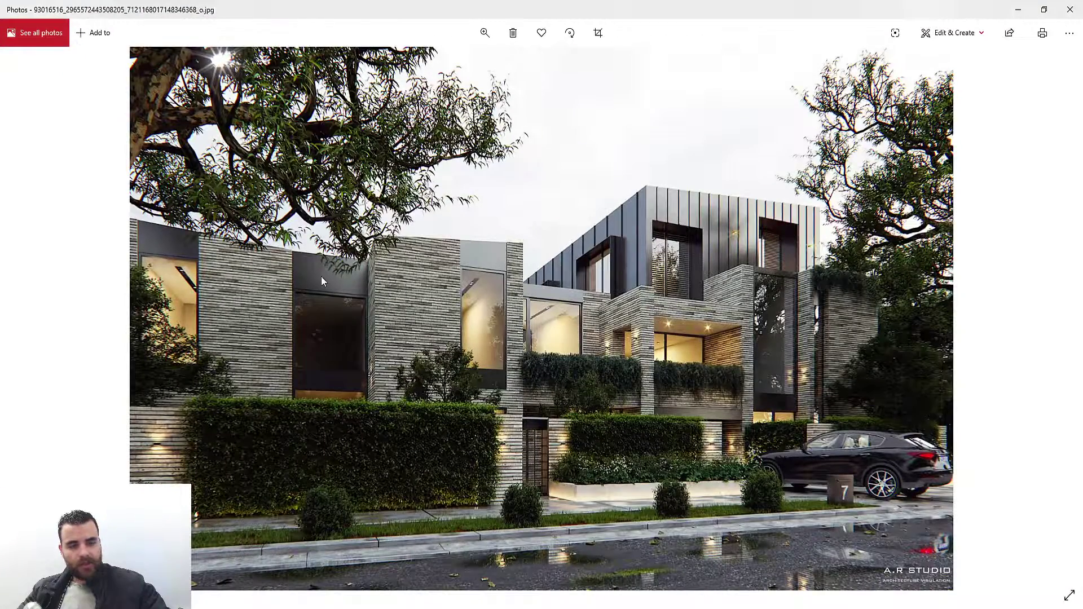
Advance to the portrait villa render, zoom in on the car, then zoom back out to fit.
key(Right)
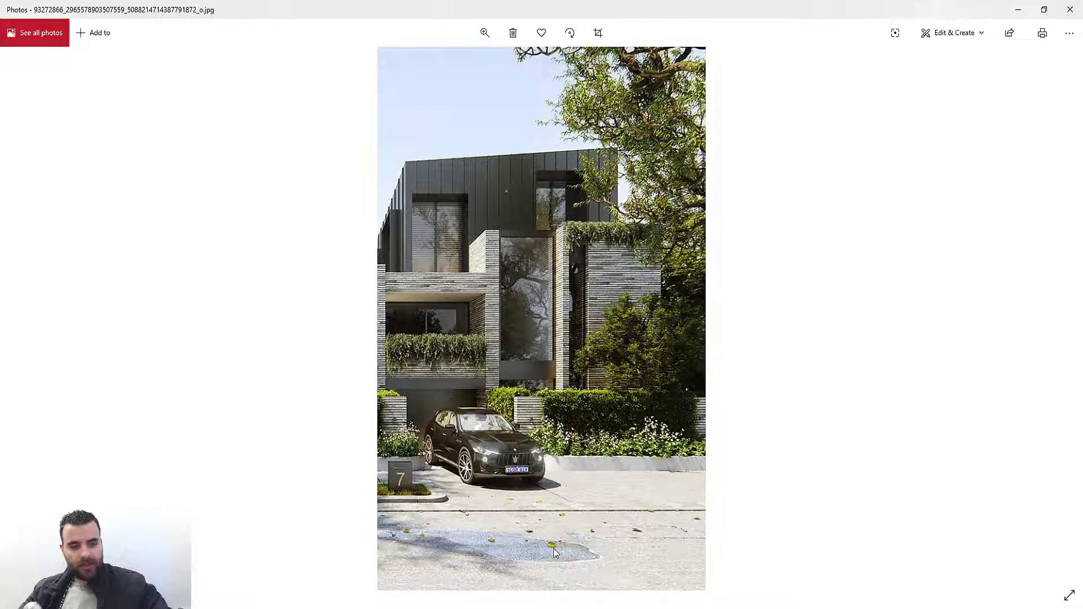
scroll(554, 548, up, 2)
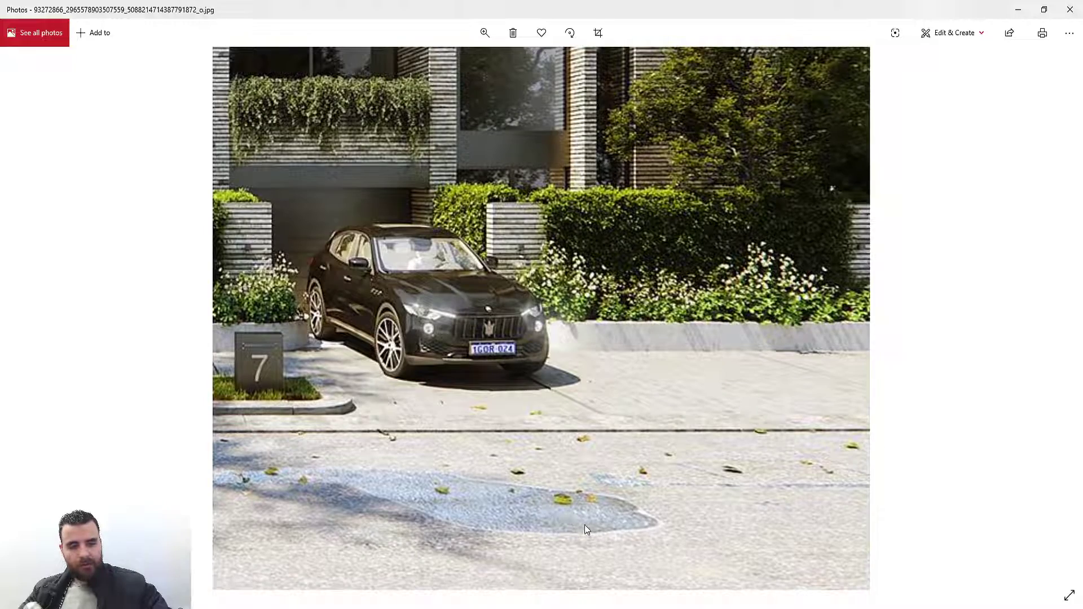
scroll(570, 469, down, 2)
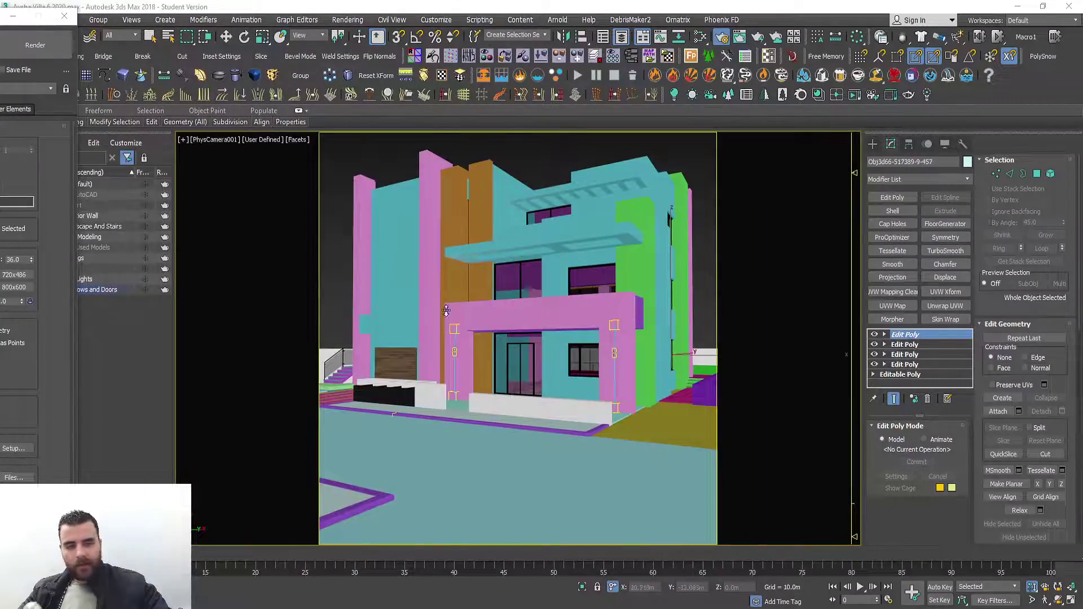
Set the render Image Aspect to 0.8 for a portrait frame.
middle_drag(486, 345, 485, 354)
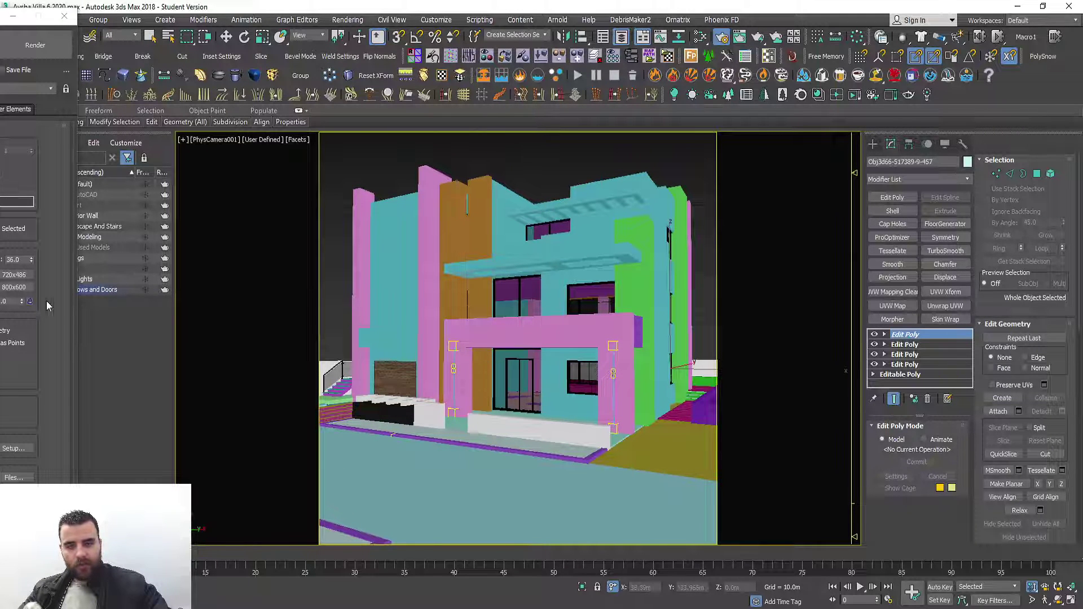
drag(45, 16, 323, 30)
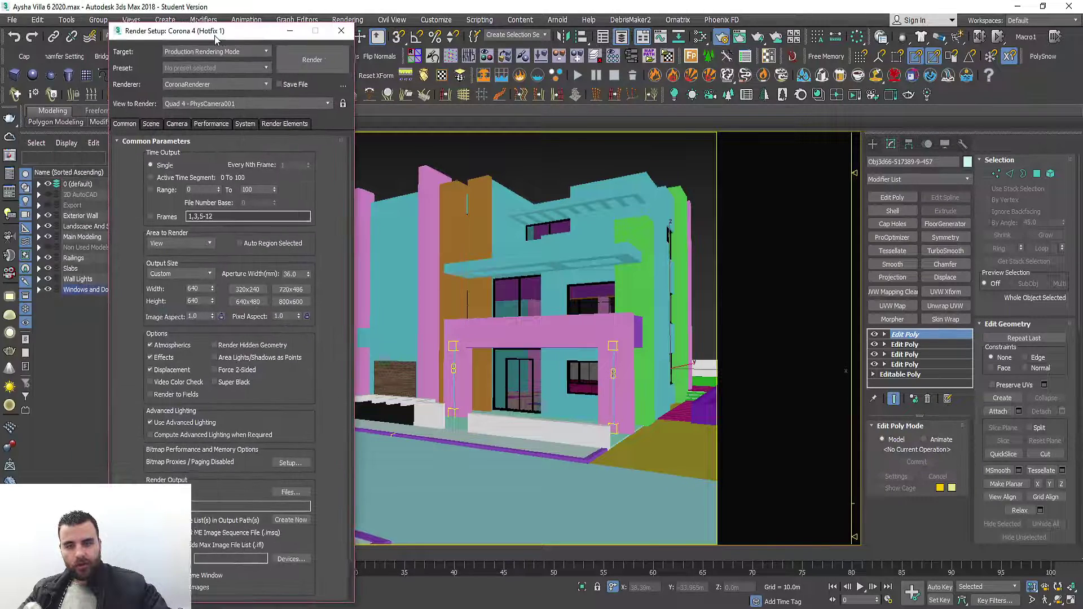
double_click(198, 316)
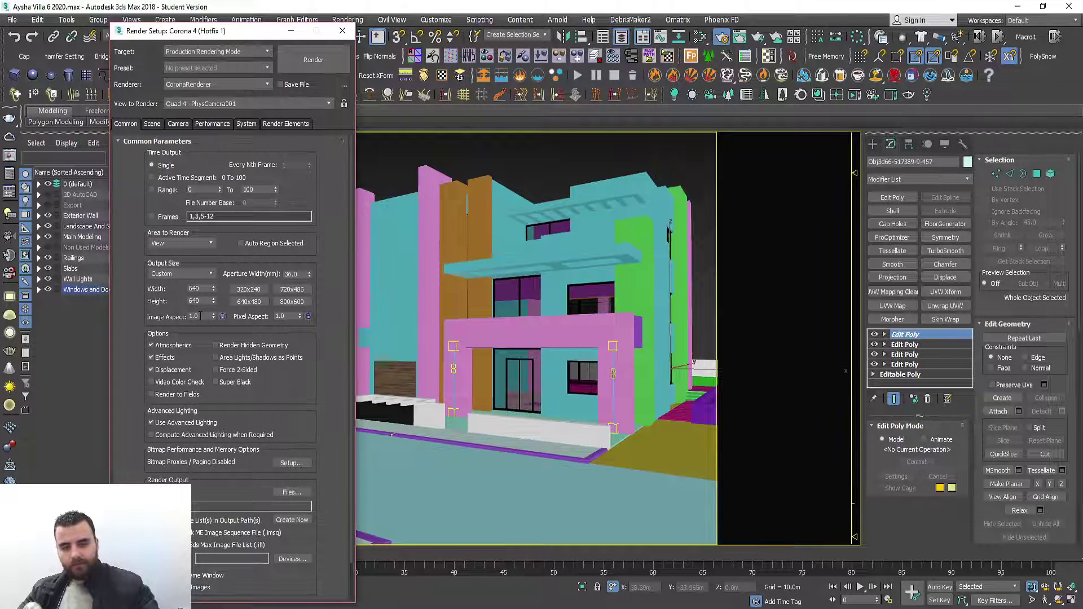
text(.8)
key(Return)
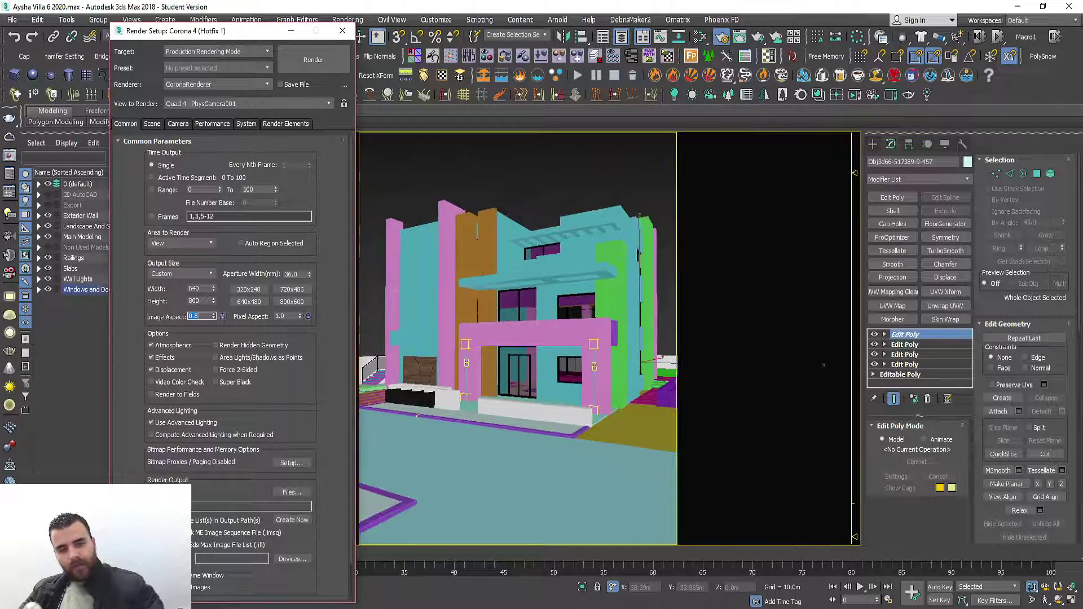
click(342, 30)
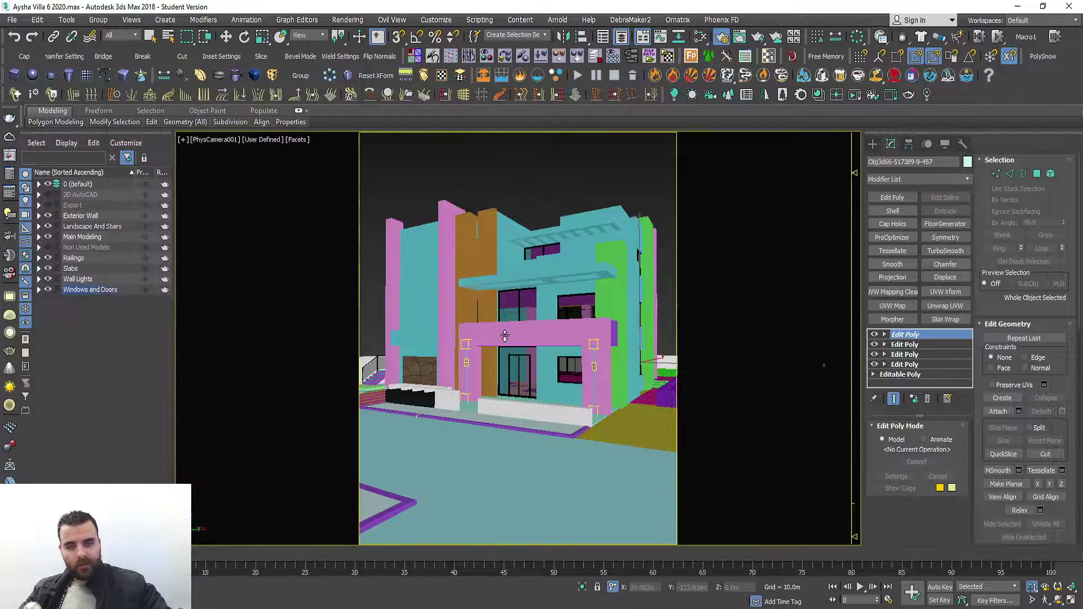
Dolly and pan the camera view to reframe the villa, then select PhysCamera001.
scroll(505, 336, up, 2)
scroll(511, 322, up, 1)
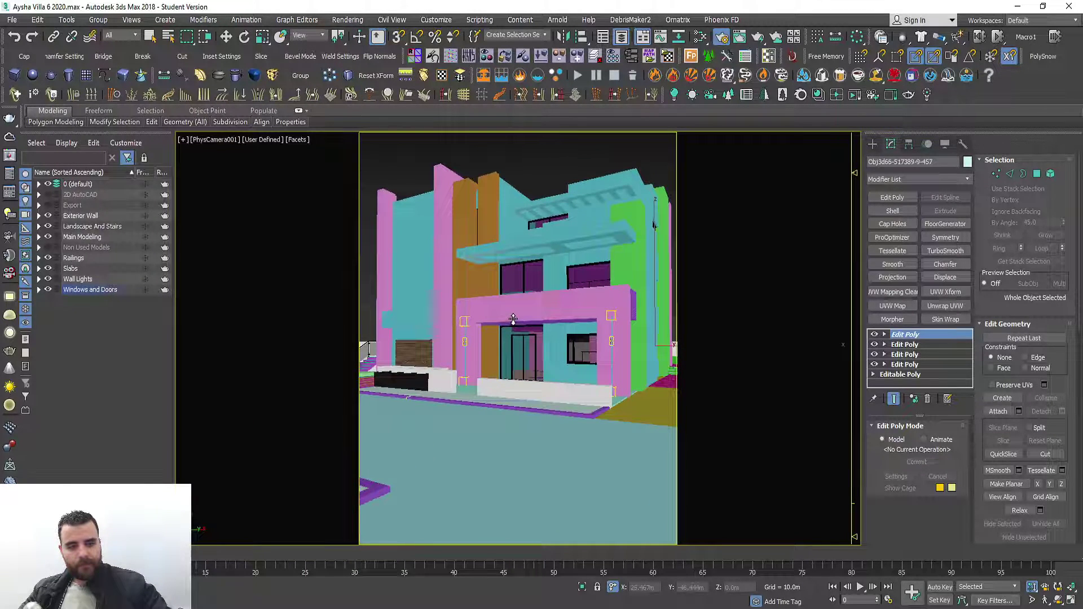
middle_drag(513, 319, 515, 310)
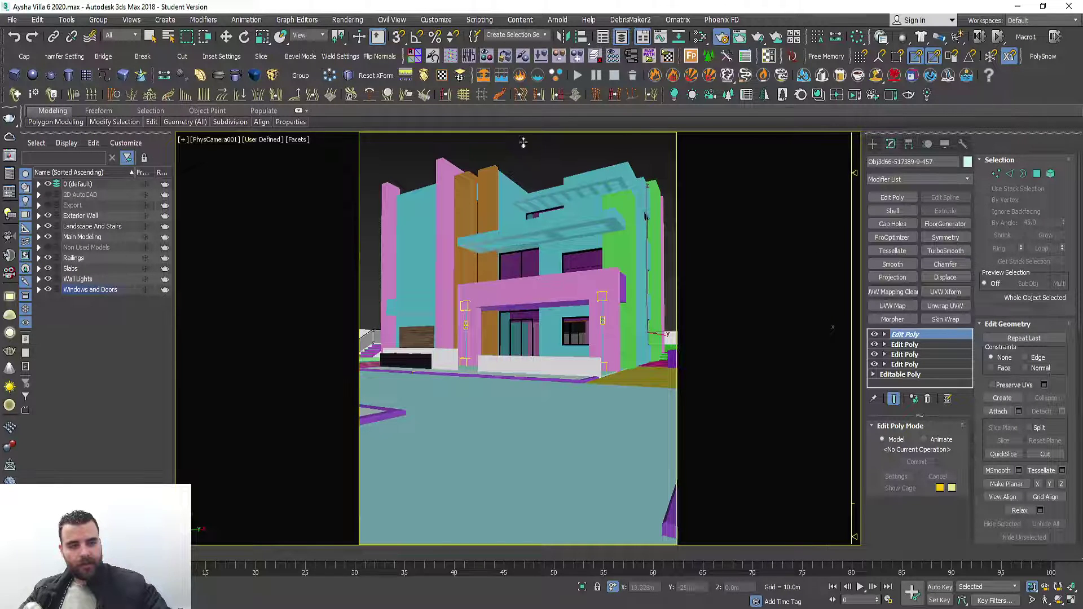
click(234, 141)
click(274, 361)
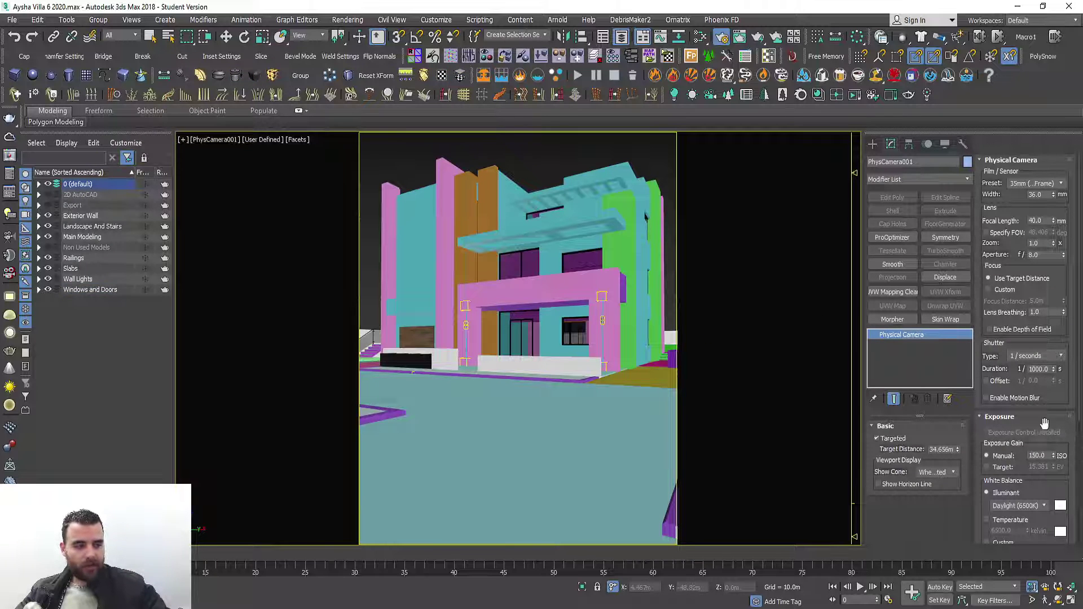
Set PhysCamera001's focal length to 80 mm, then dolly back and pan to refit the villa.
double_click(1047, 221)
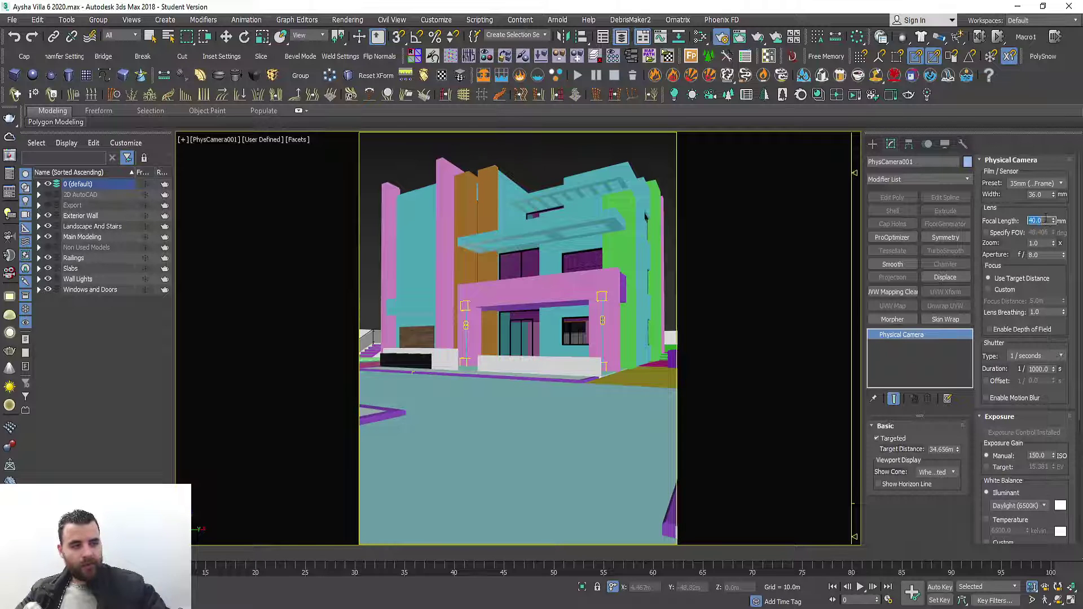
text(80)
key(Return)
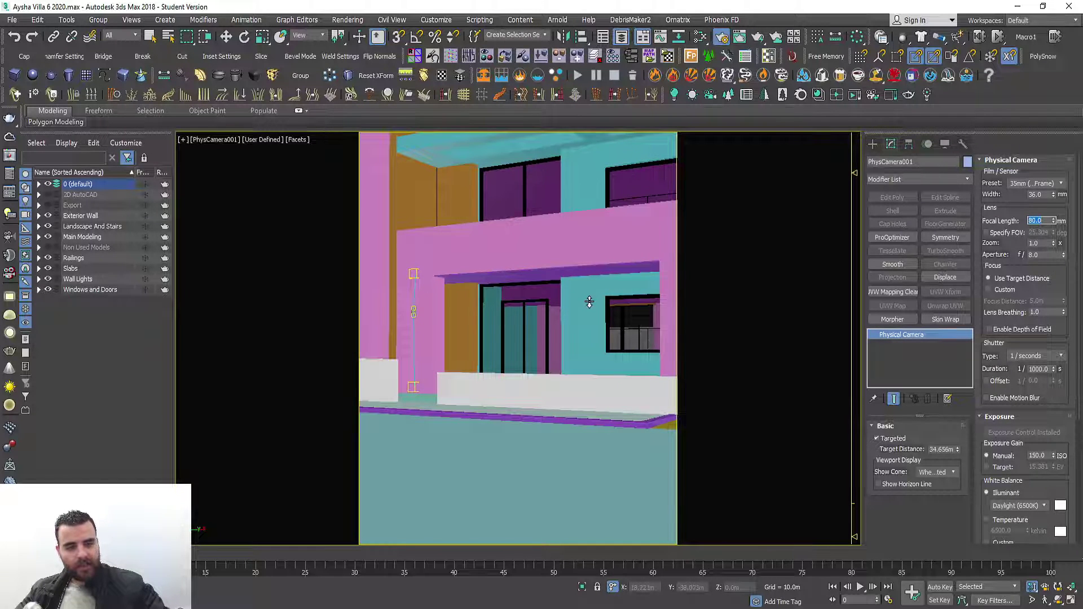
scroll(587, 305, down, 2)
scroll(590, 310, down, 3)
scroll(591, 321, down, 2)
middle_drag(591, 322, 581, 365)
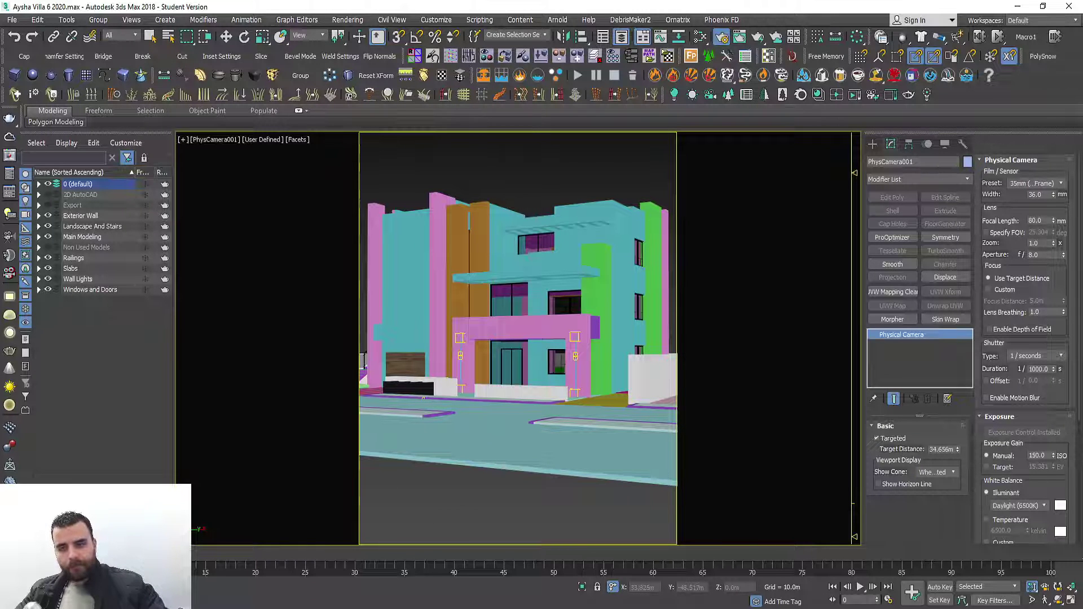
Switch the render output size to the HDTV (video) preset.
key(F10)
click(224, 294)
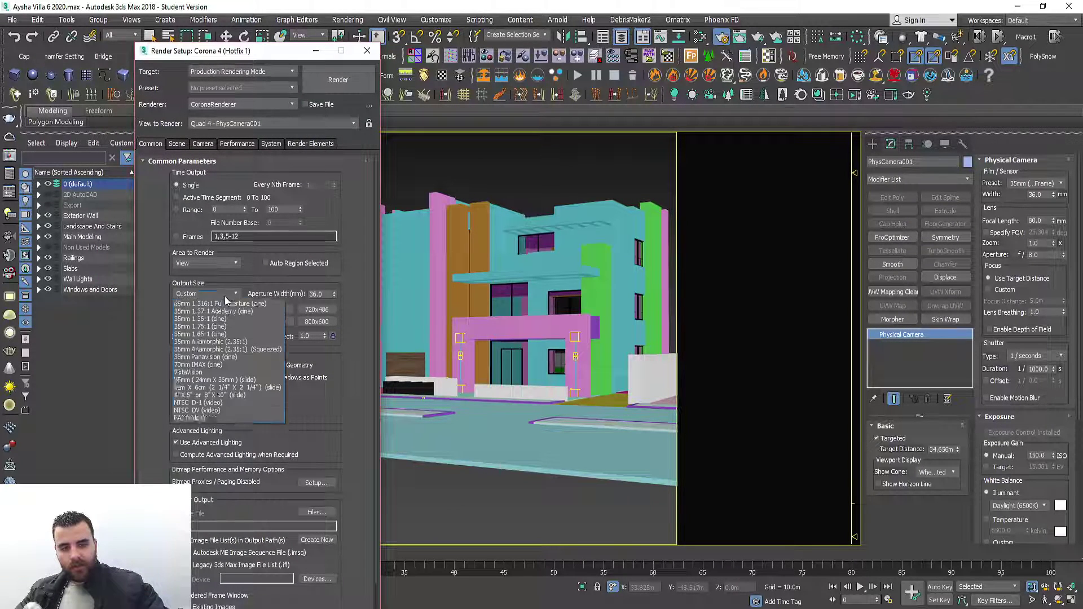
click(212, 433)
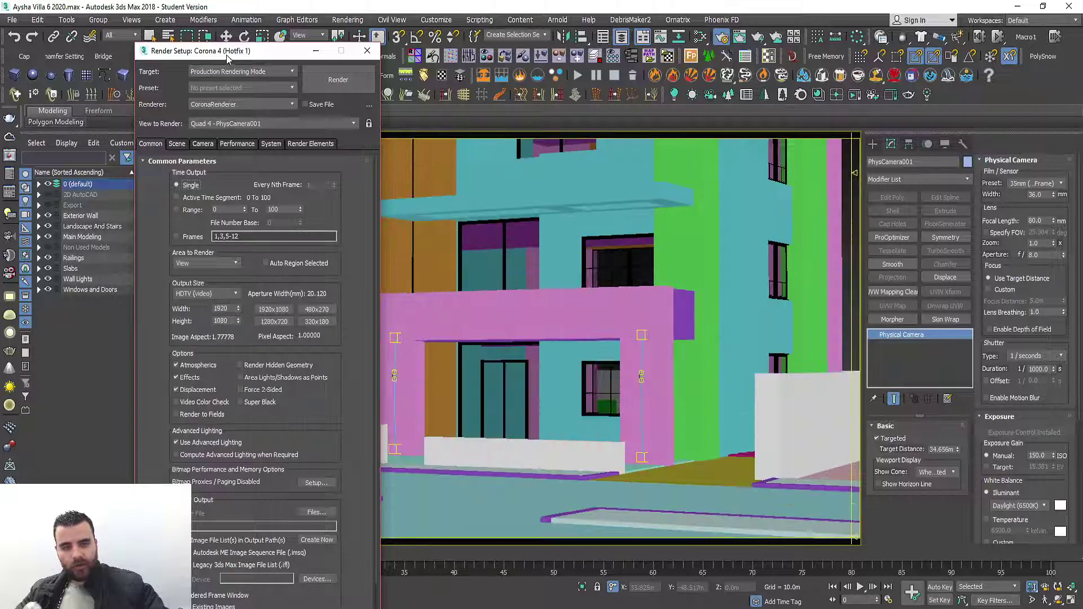
drag(334, 51, 5, 47)
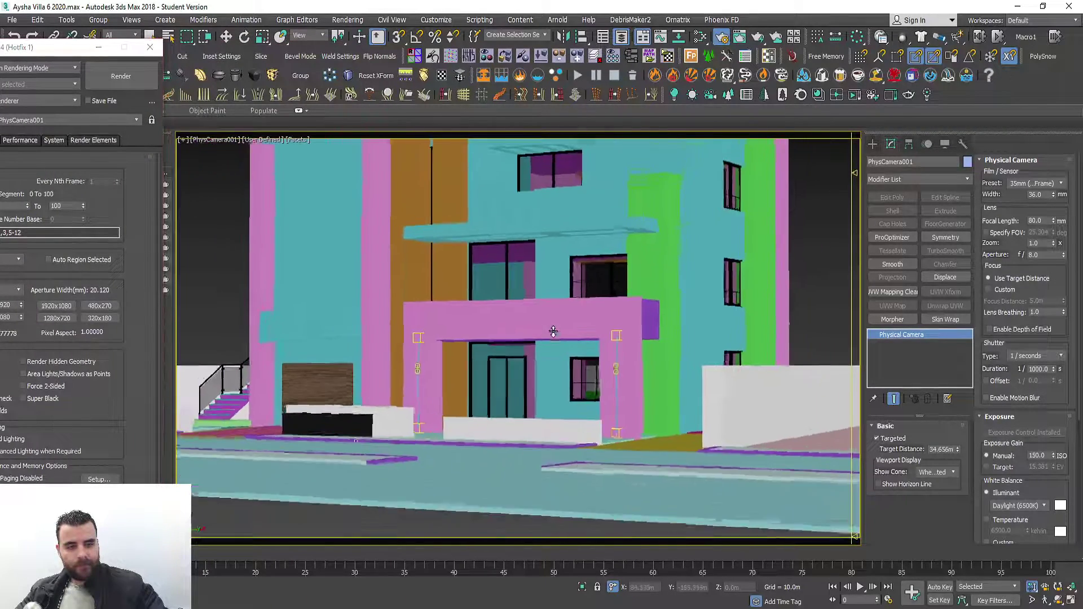
Turn on edged faces, then pan and orbit the camera view around the villa.
scroll(554, 336, down, 3)
middle_drag(554, 335, 553, 396)
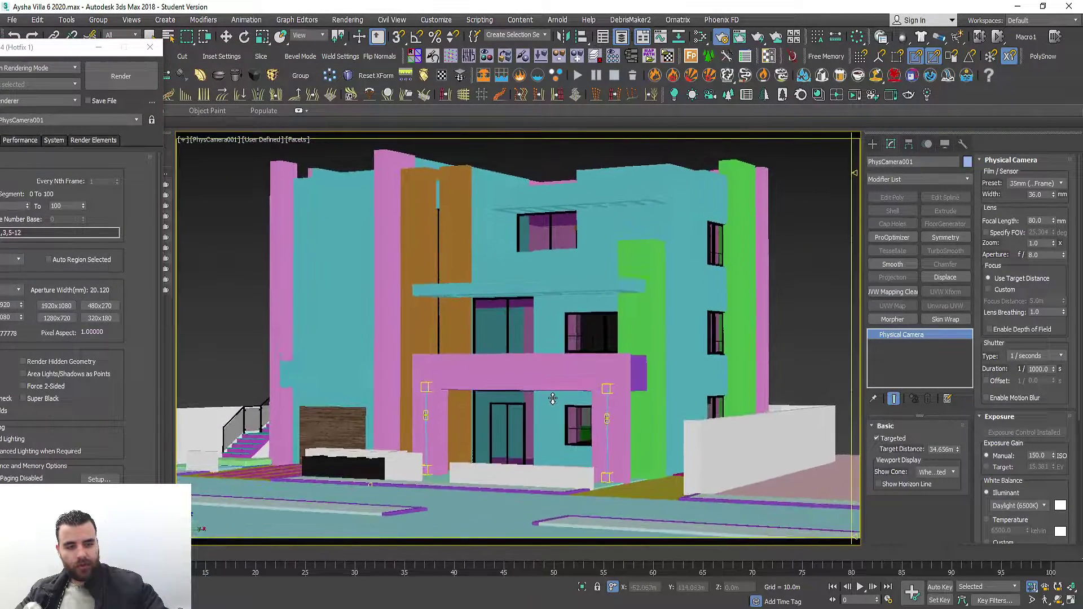
key(F4)
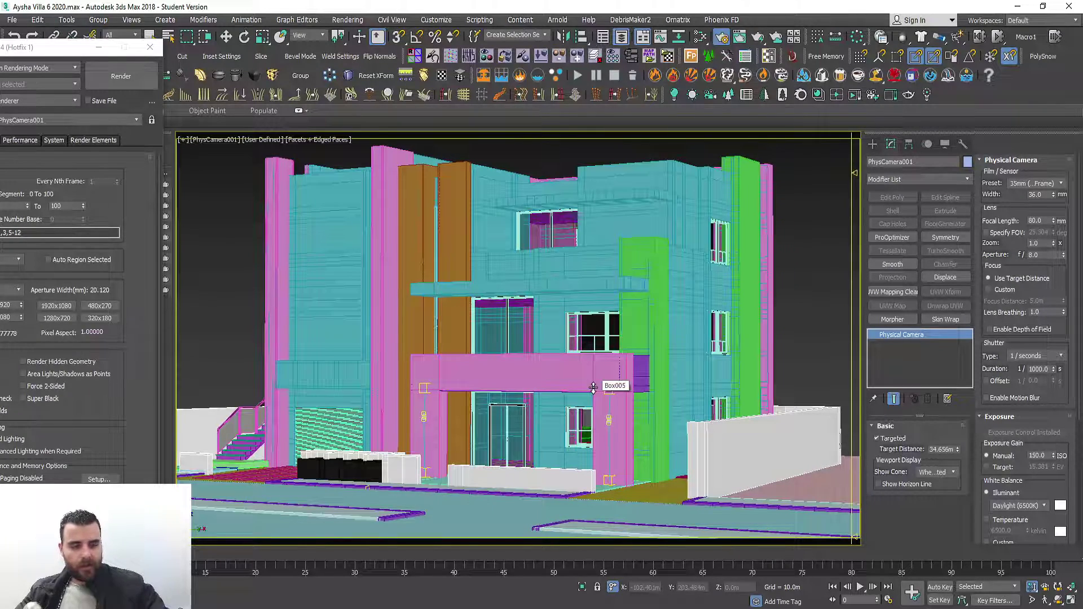
middle_drag(593, 387, 596, 371)
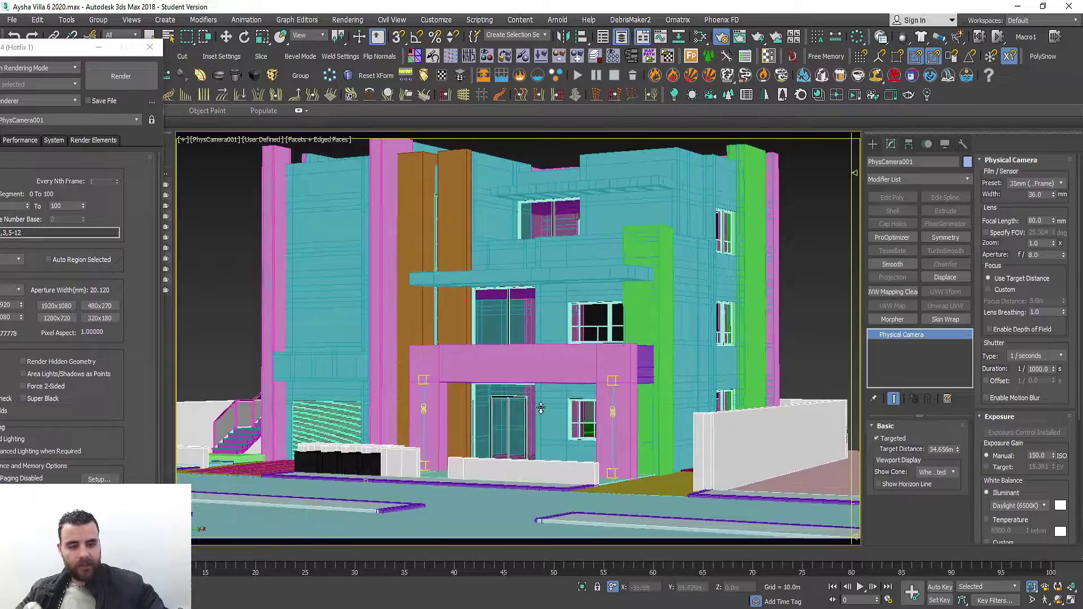
middle_drag(541, 408, 540, 416)
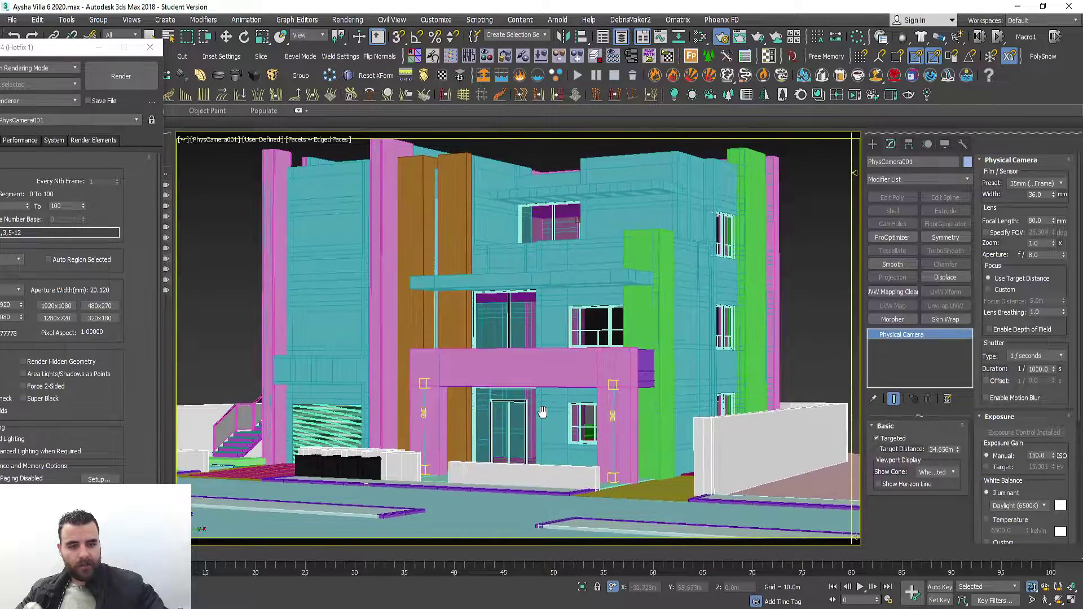
scroll(540, 415, down, 2)
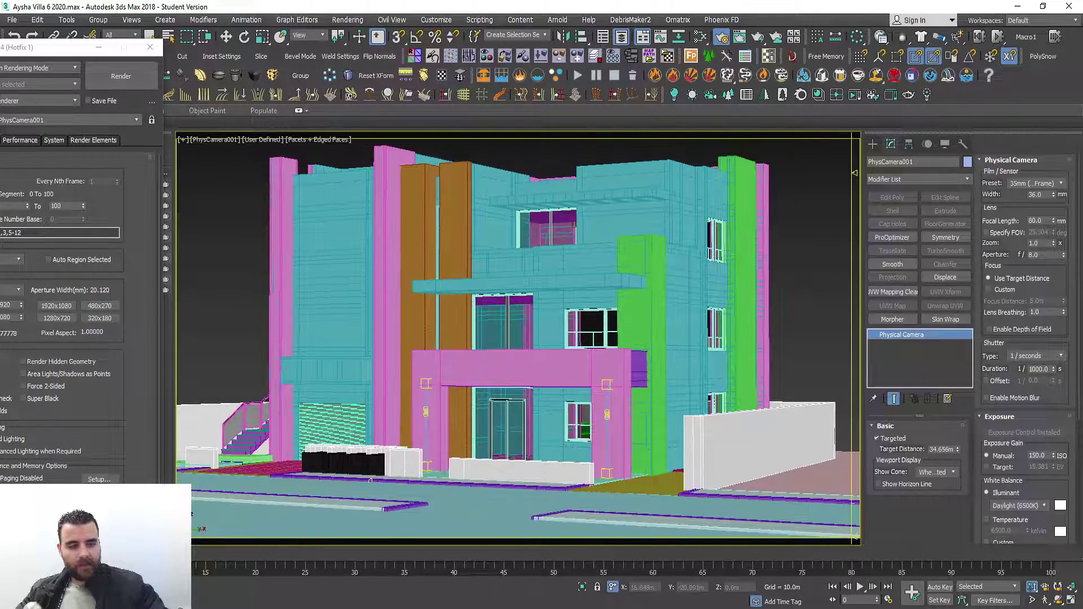
click(1058, 601)
drag(684, 421, 405, 413)
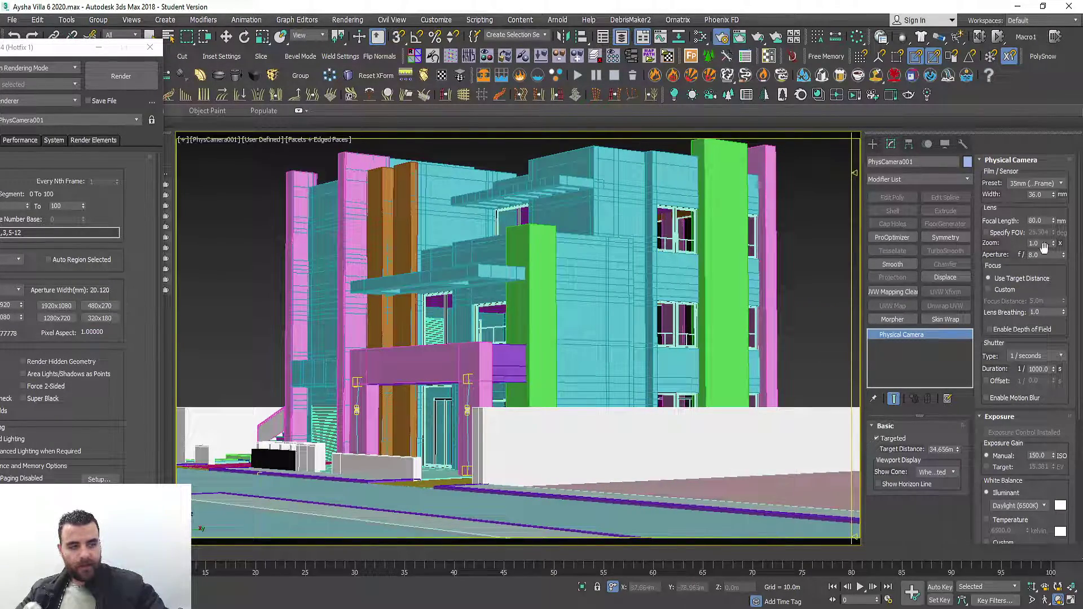
Set the camera focal length to 60 mm and orbit toward the villa's side.
double_click(1037, 221)
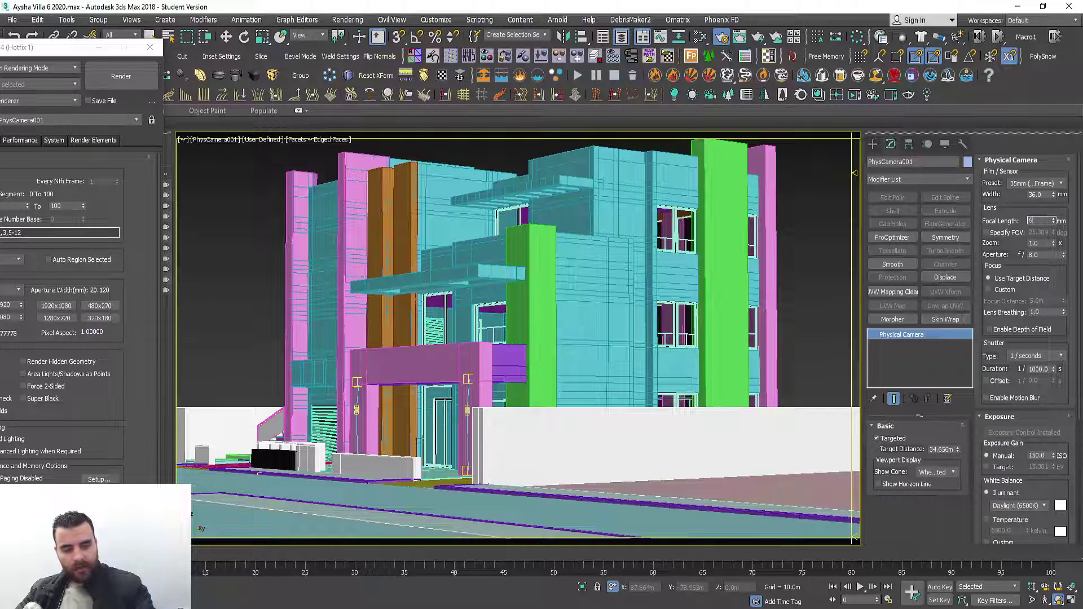
text(60)
key(Return)
mouse_move(551, 307)
mouse_down()
mouse_move(558, 337)
mouse_move(426, 379)
mouse_move(395, 370)
mouse_up()
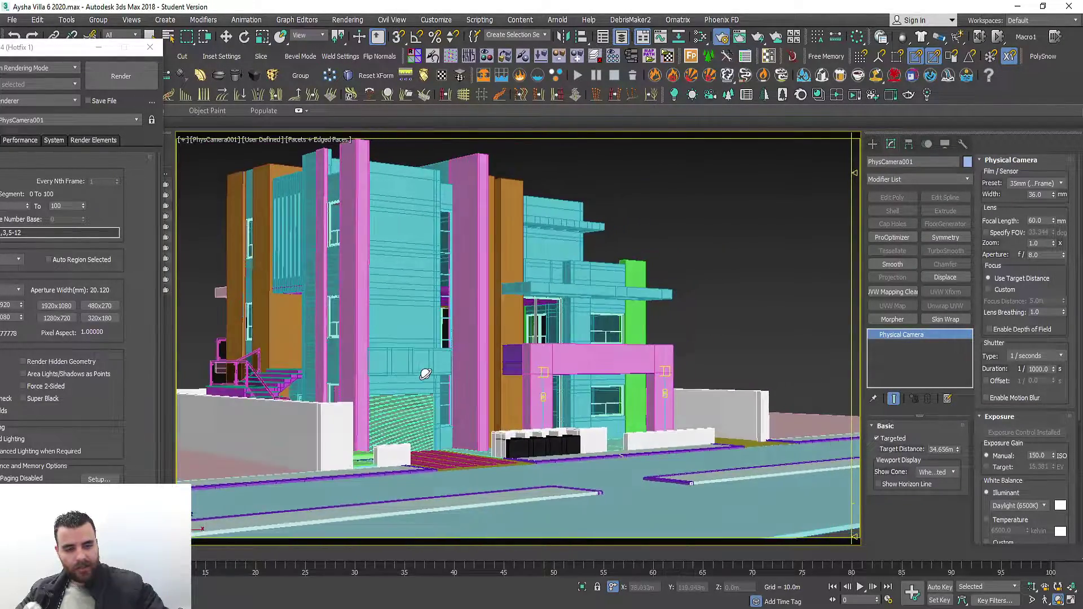
mouse_move(395, 369)
middle_down()
mouse_move(516, 373)
mouse_move(385, 195)
middle_up()
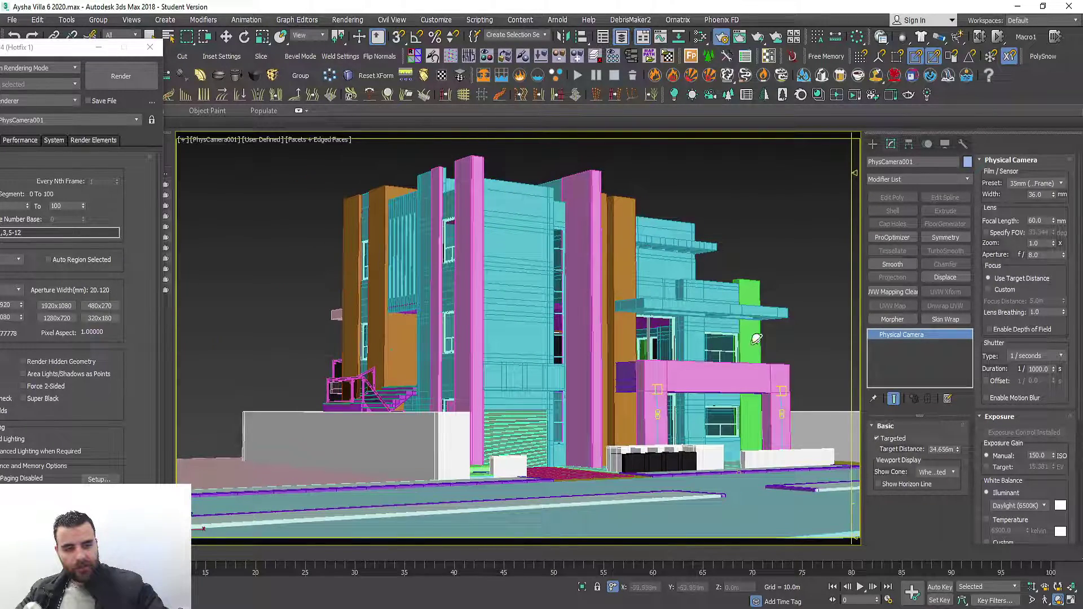
mouse_move(707, 373)
alt+middle_down()
mouse_move(600, 380)
mouse_move(612, 385)
mouse_move(597, 366)
alt+middle_up()
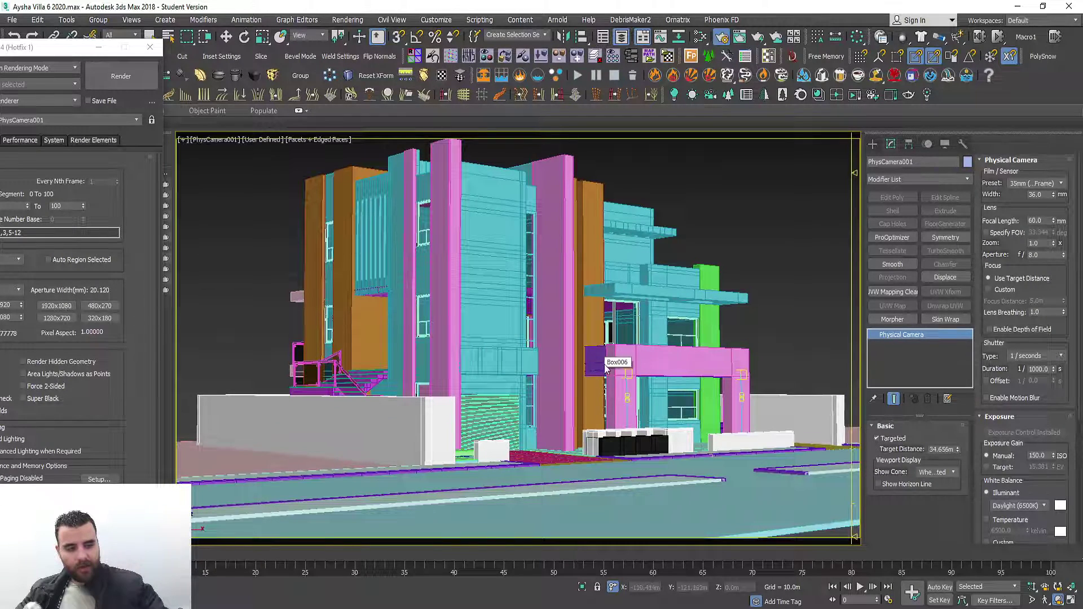
Dolly the camera closer and pan so the villa fills the frame, then select Shape002.
click(1031, 586)
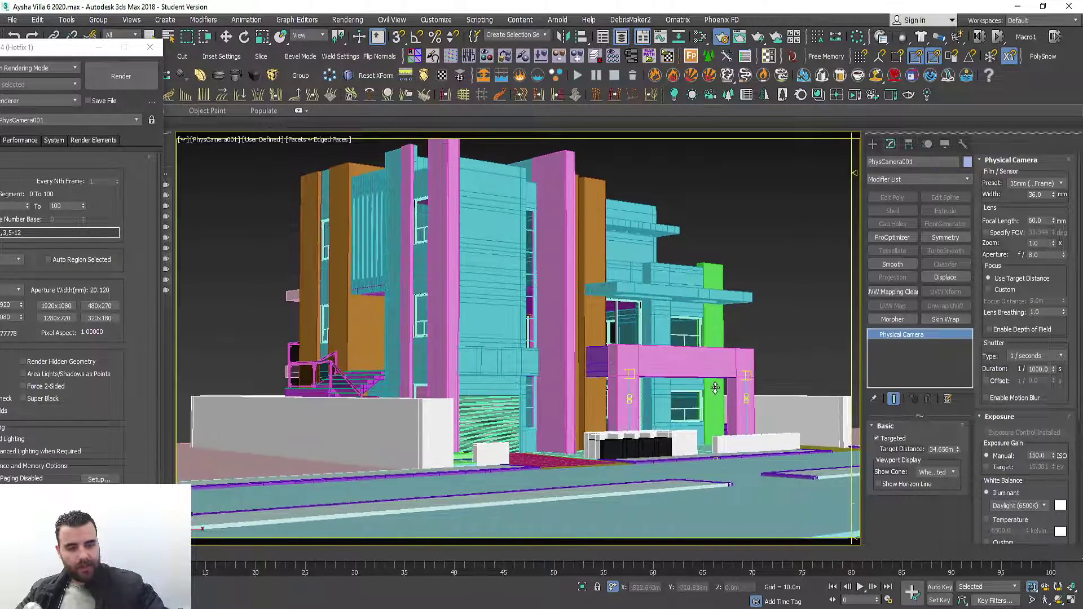
drag(715, 429, 715, 385)
middle_drag(715, 384, 666, 413)
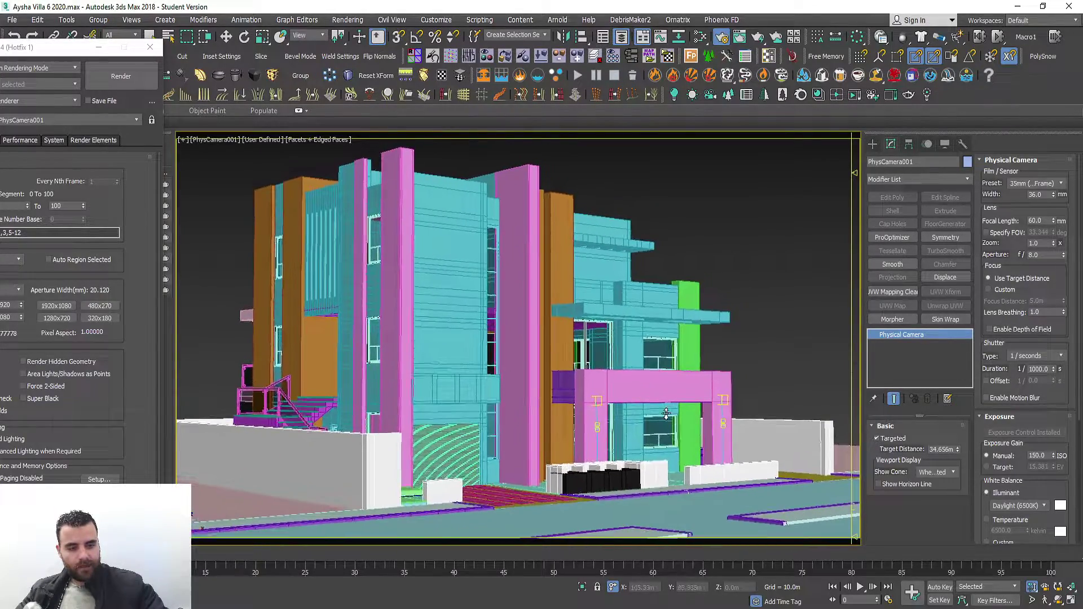
scroll(666, 413, up, 1)
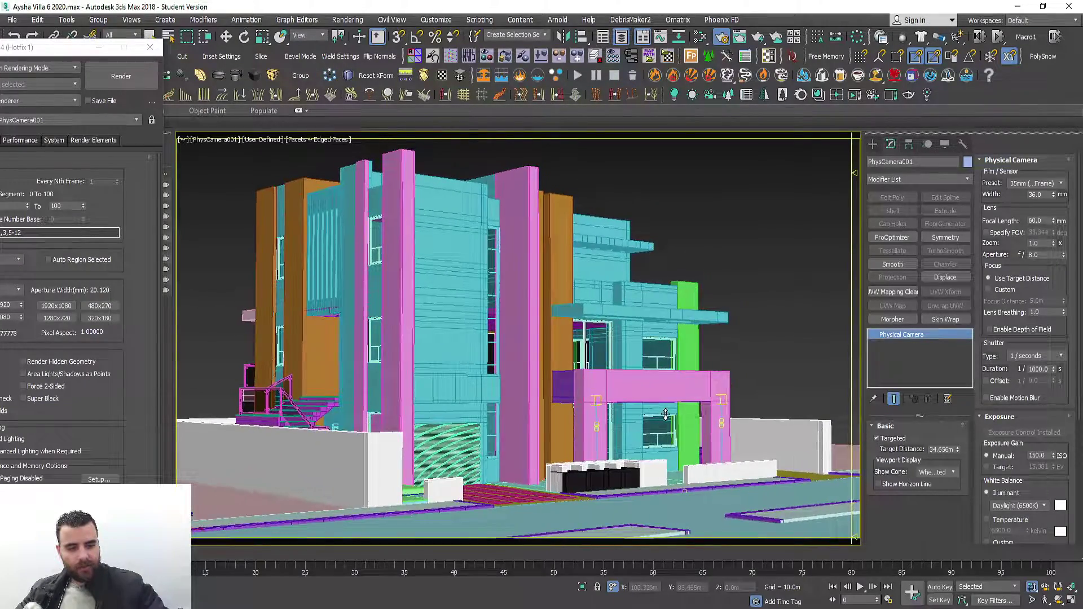
scroll(665, 412, up, 2)
right_click(663, 412)
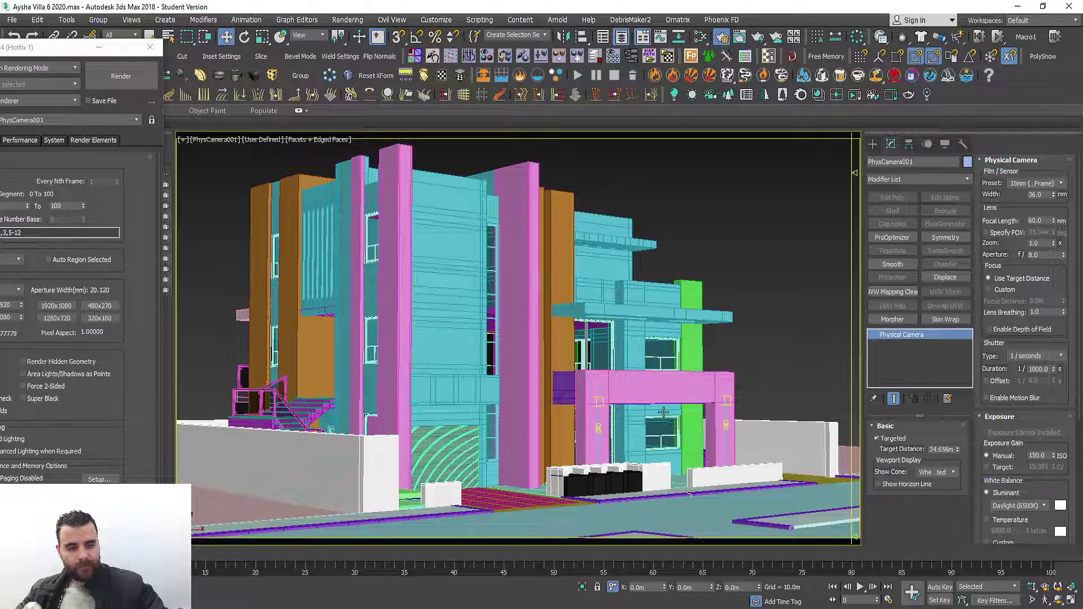
click(770, 525)
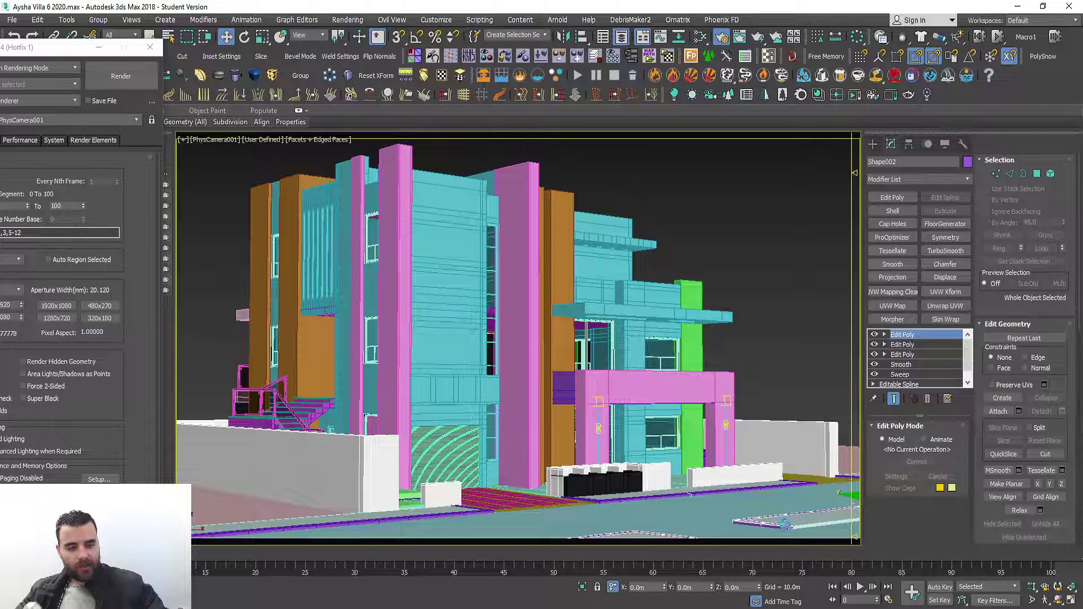
Move both foreground wall lines down and to the right in the camera and Top views.
ctrl+click(786, 525)
mouse_move(853, 495)
mouse_down()
mouse_move(951, 523)
mouse_move(914, 510)
mouse_up()
key(alt+w)
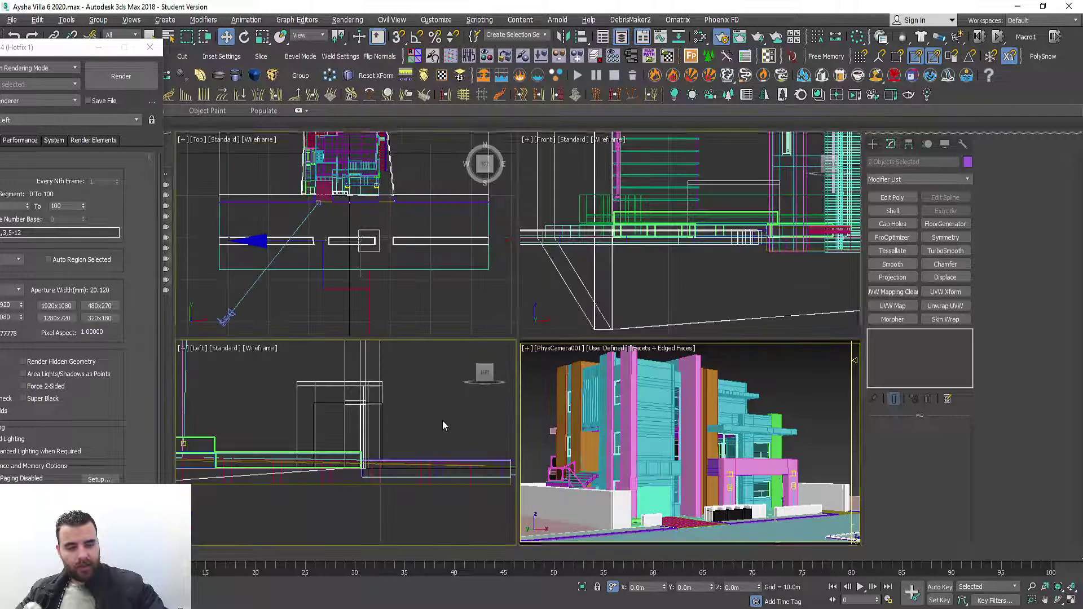
middle_click(494, 285)
key(alt+w)
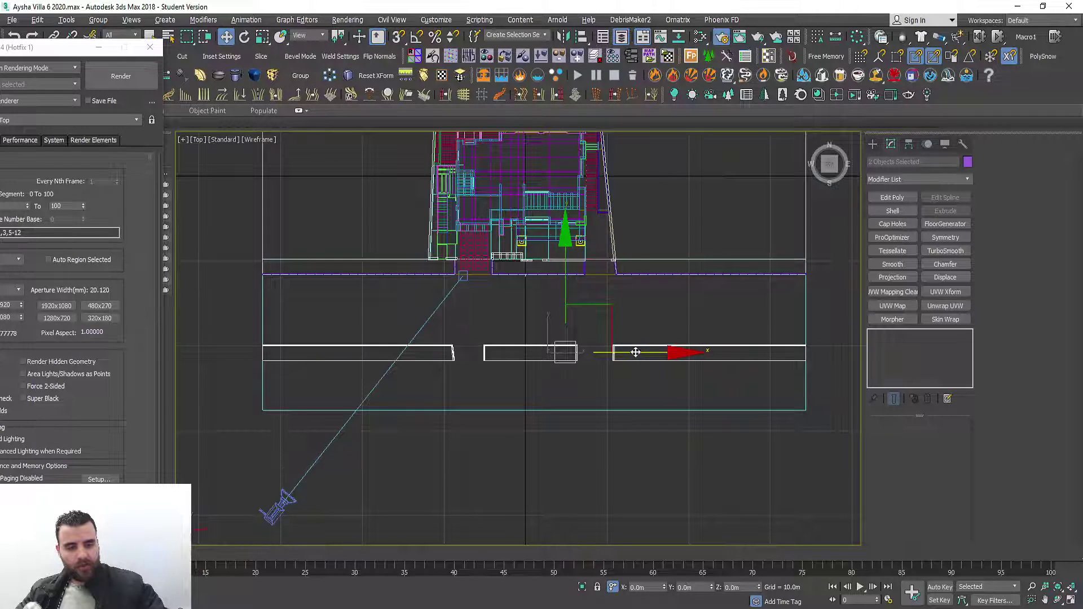
drag(625, 348, 723, 371)
key(alt+w)
middle_click(779, 440)
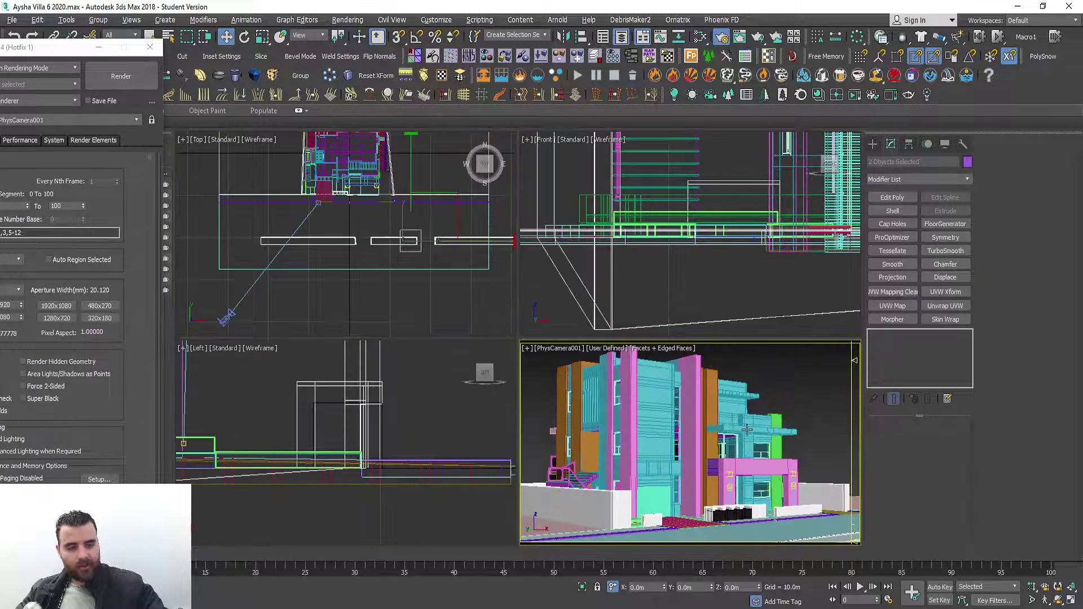
key(alt+w)
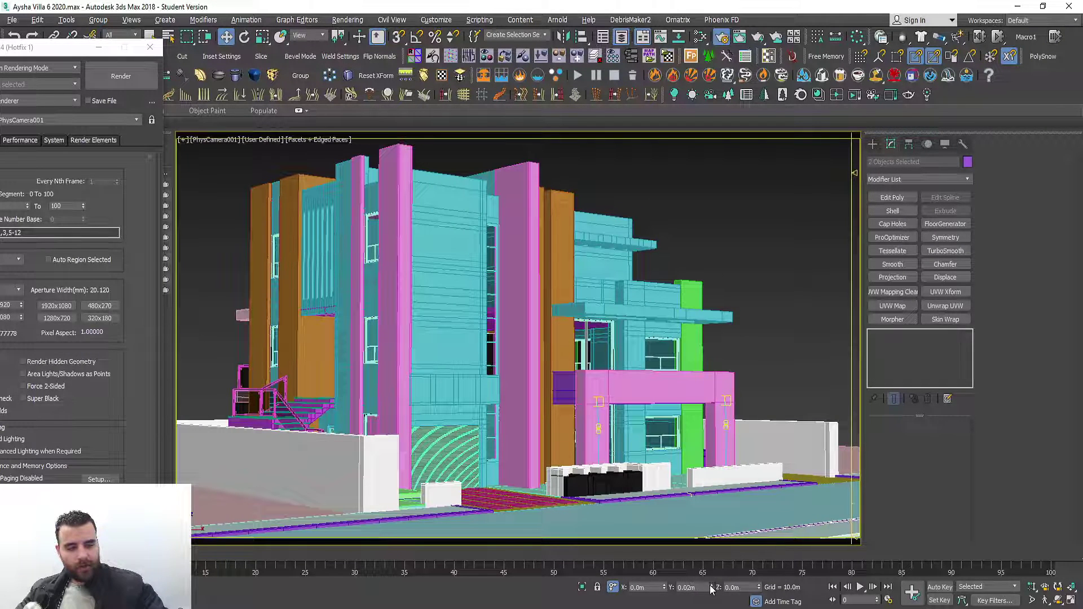
drag(711, 586, 724, 588)
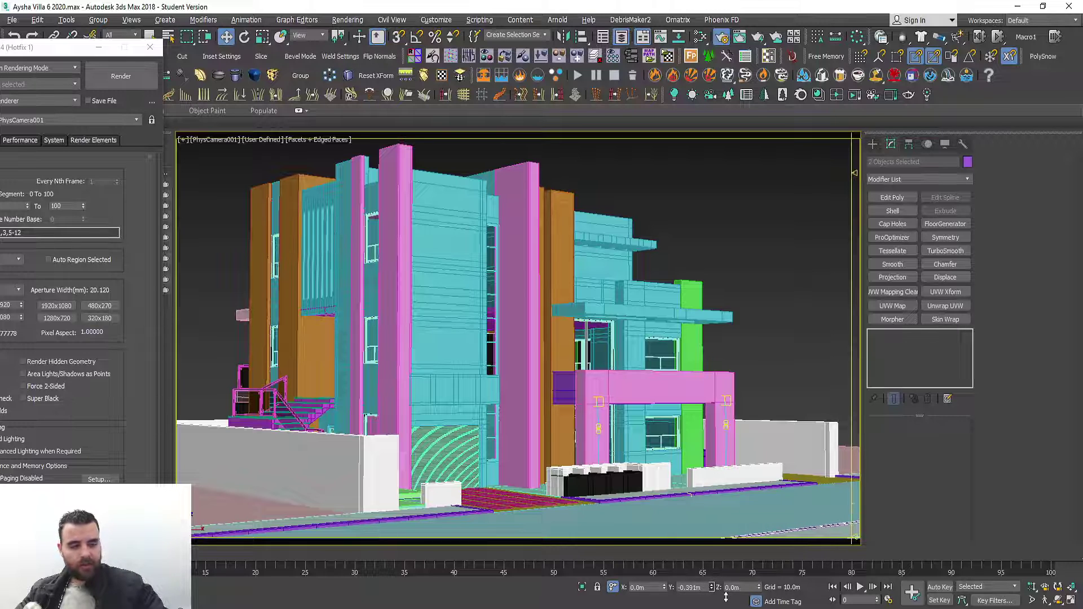
click(805, 321)
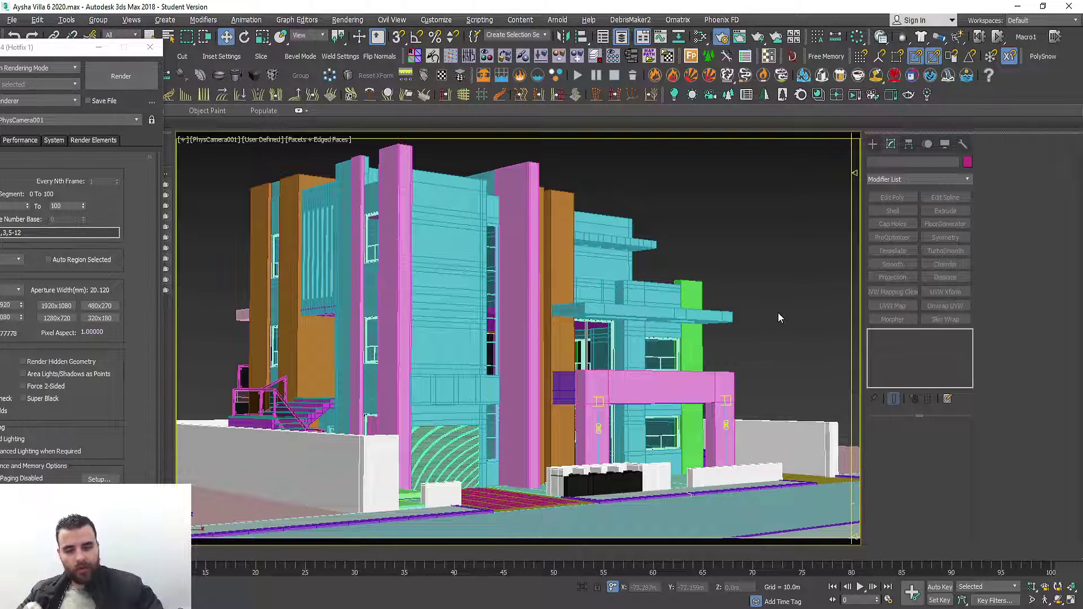
Shade the camera view in Clay with edged faces shown.
key(F3)
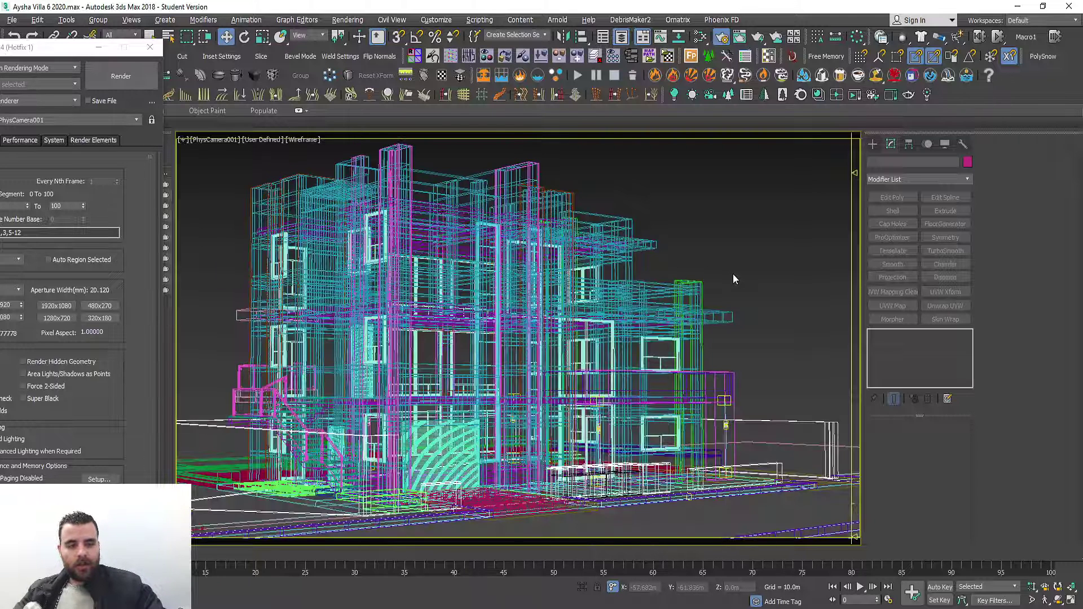
key(F3)
click(276, 140)
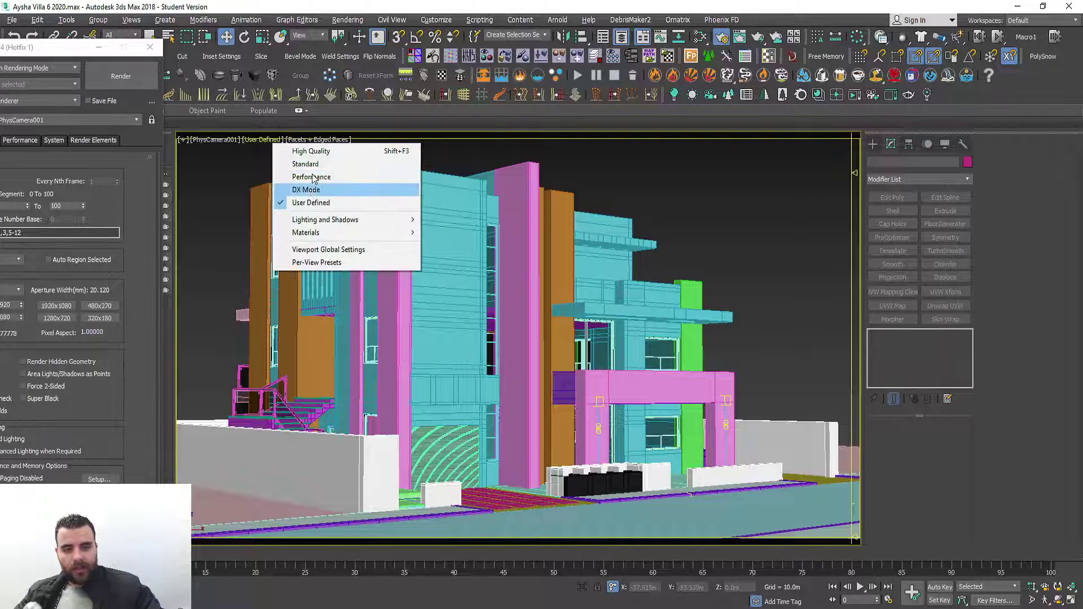
click(305, 141)
click(330, 216)
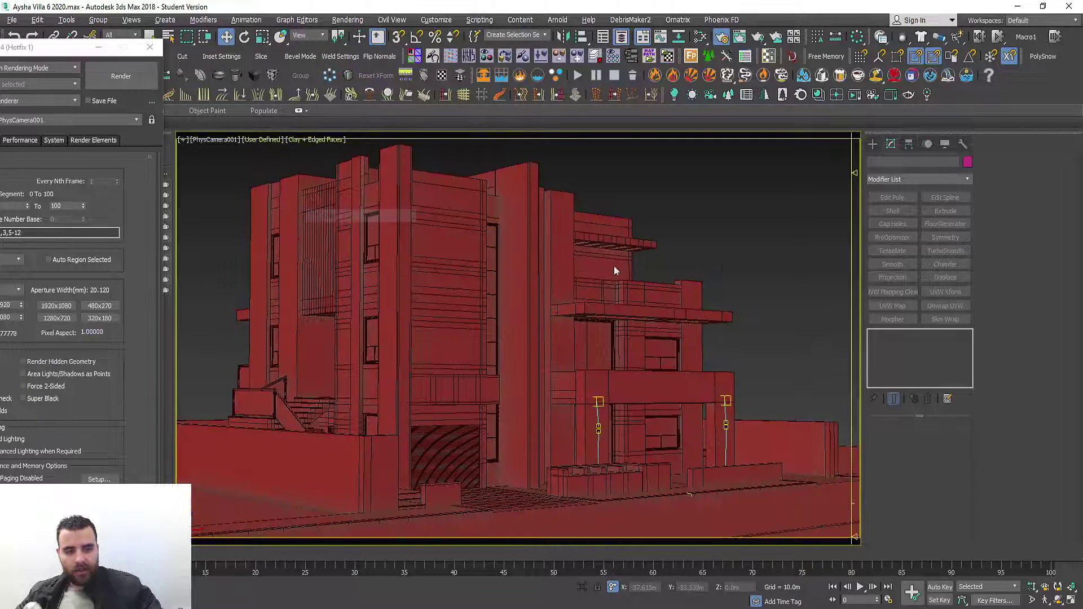
key(F4)
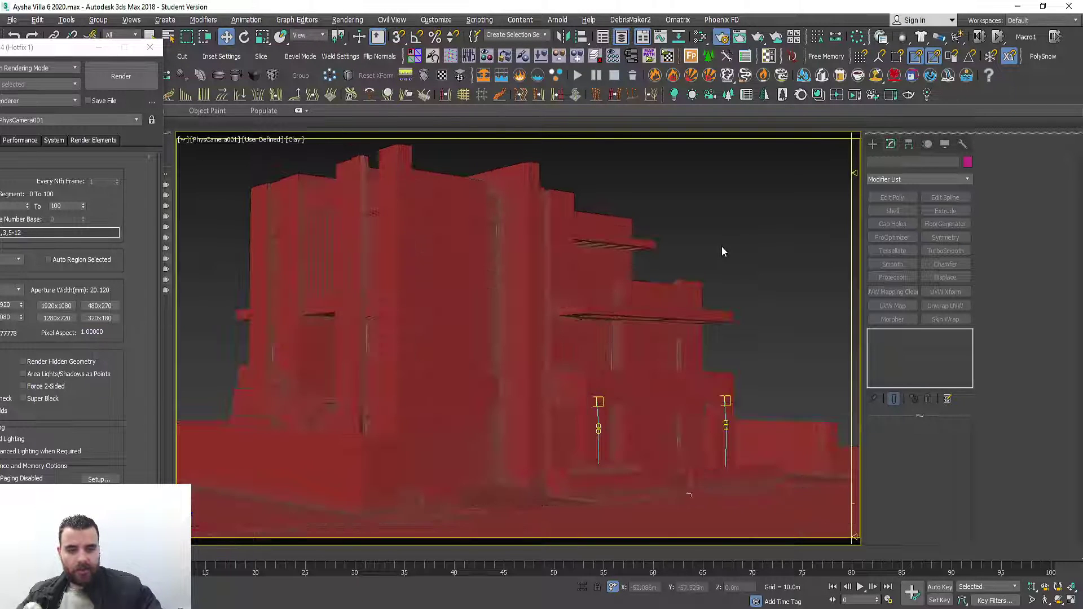
key(F4)
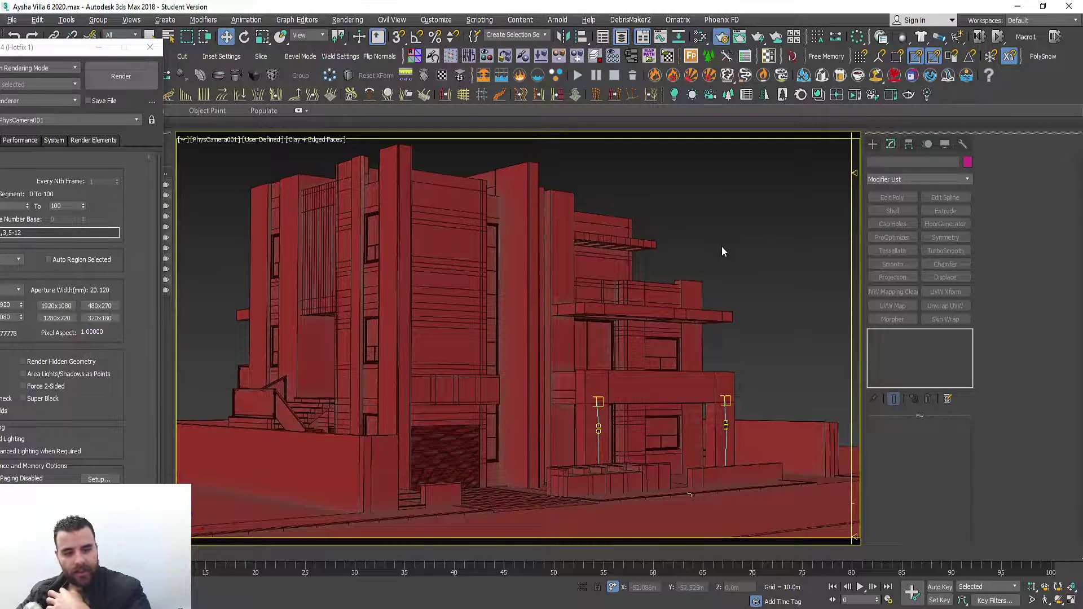
In the Top view, clone the first camera as PhysCamera002 and move it to the right.
middle_drag(723, 245, 724, 242)
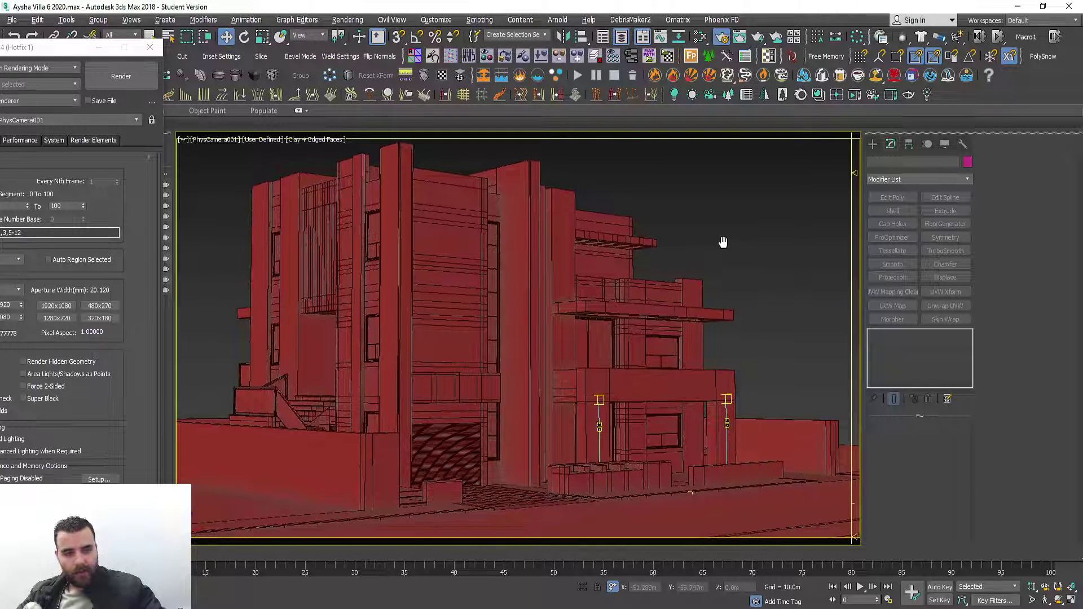
key(alt+w)
right_click(423, 244)
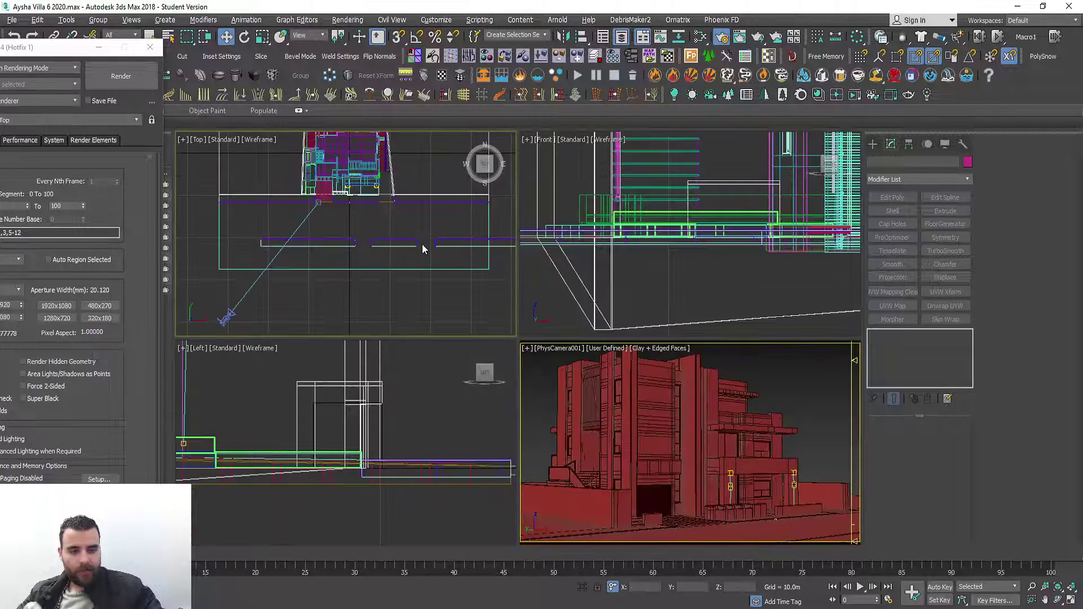
key(alt+w)
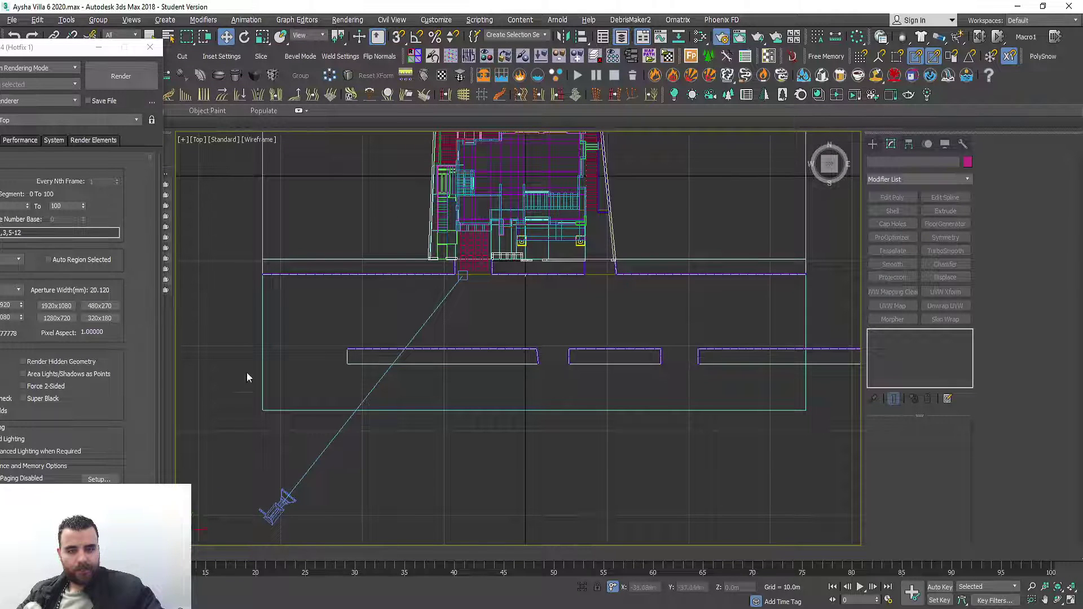
drag(246, 470, 312, 537)
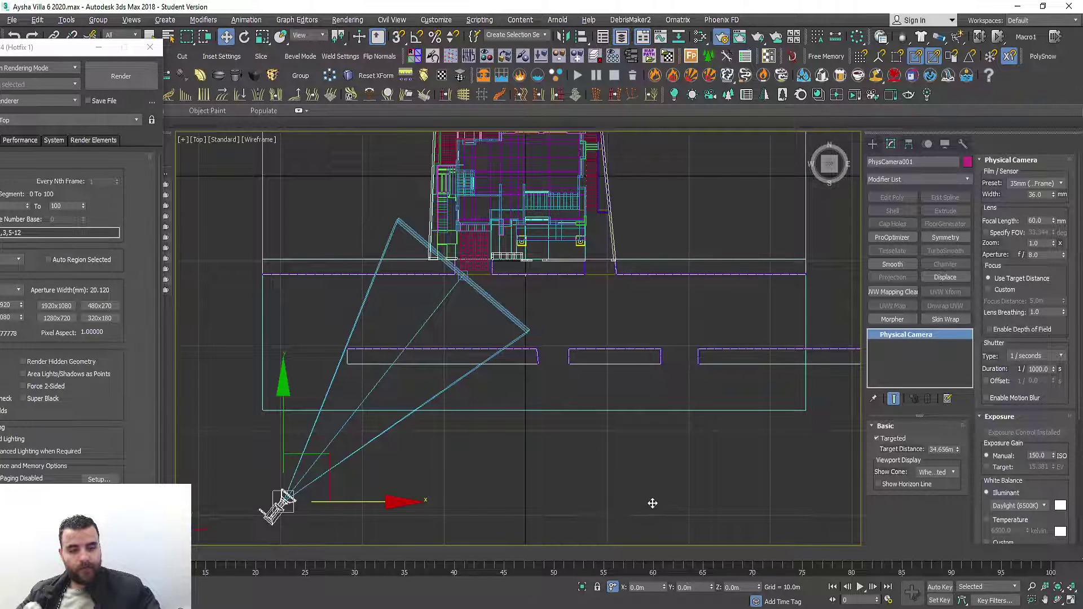
shift+drag(279, 503, 666, 503)
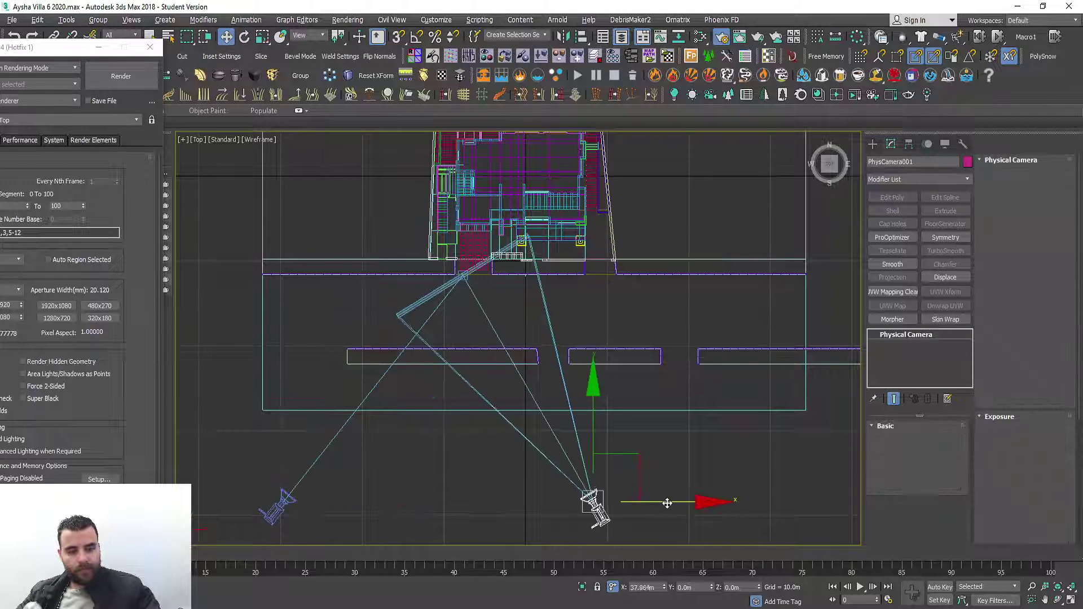
click(551, 365)
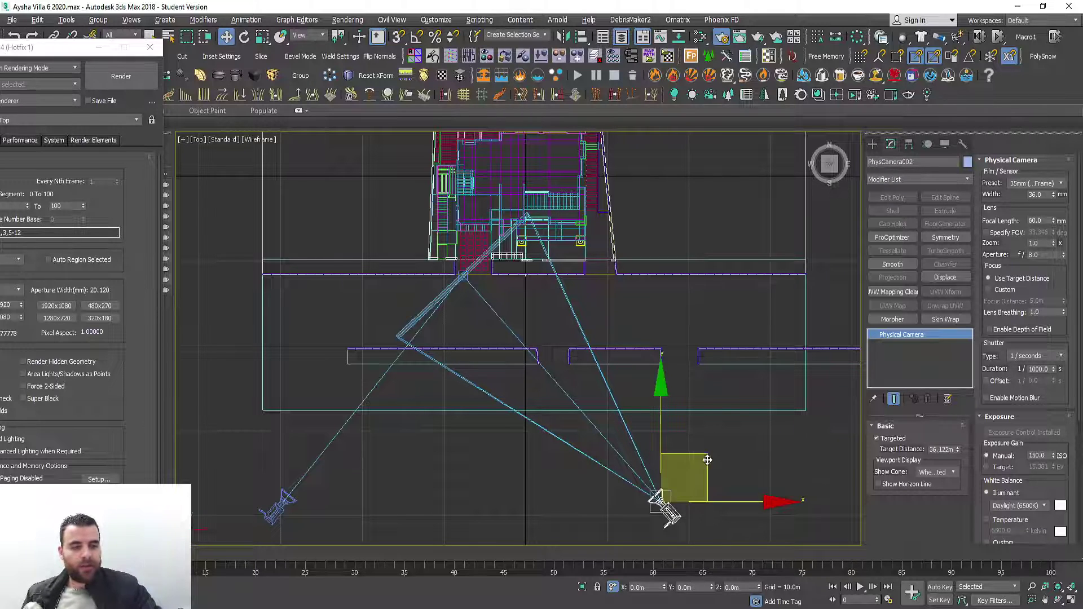
drag(706, 462, 743, 456)
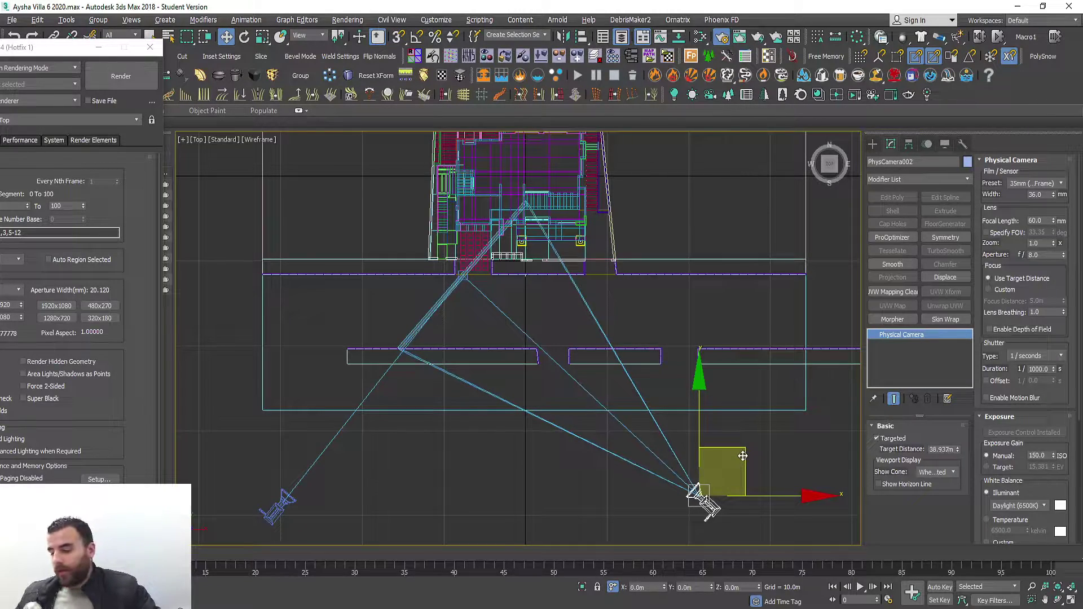
key(alt+w)
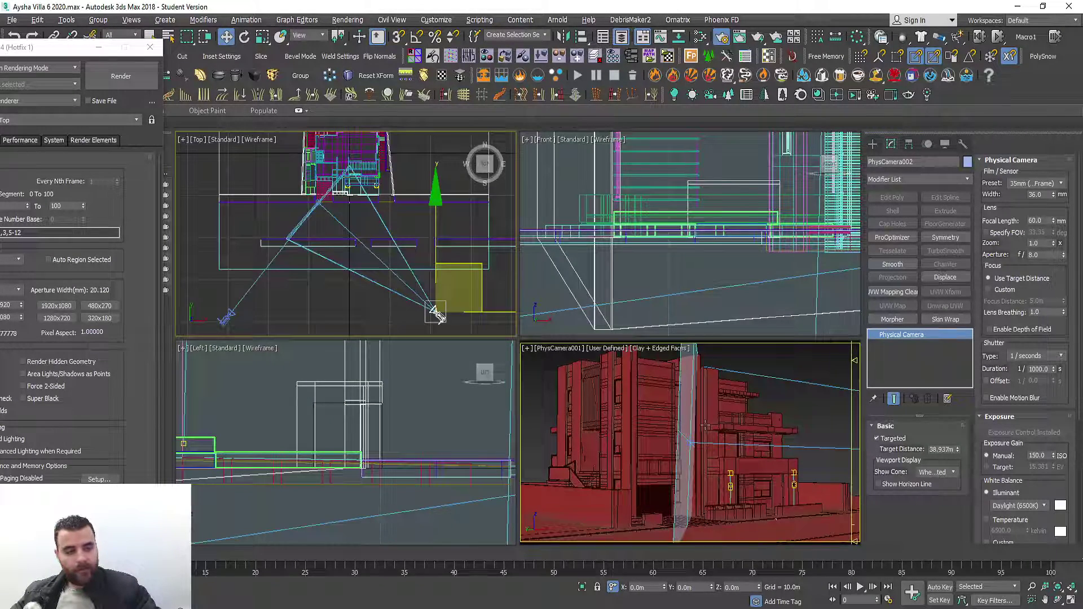
Look through PhysCamera002, then truck and orbit it to face the villa's front.
key(c)
key(alt+w)
middle_drag(681, 374, 365, 367)
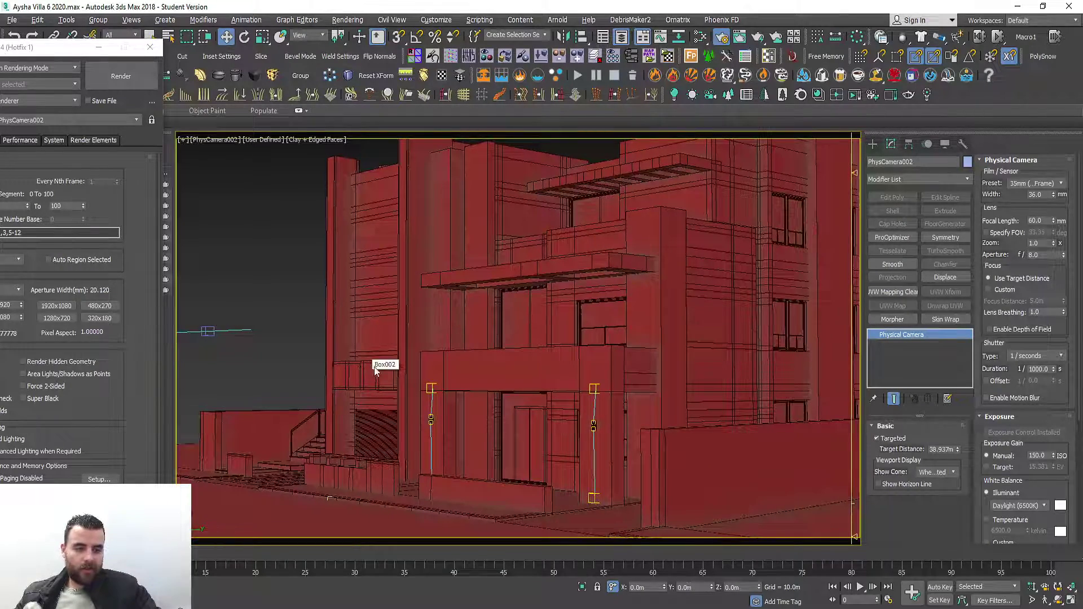
alt+middle_drag(364, 367, 532, 416)
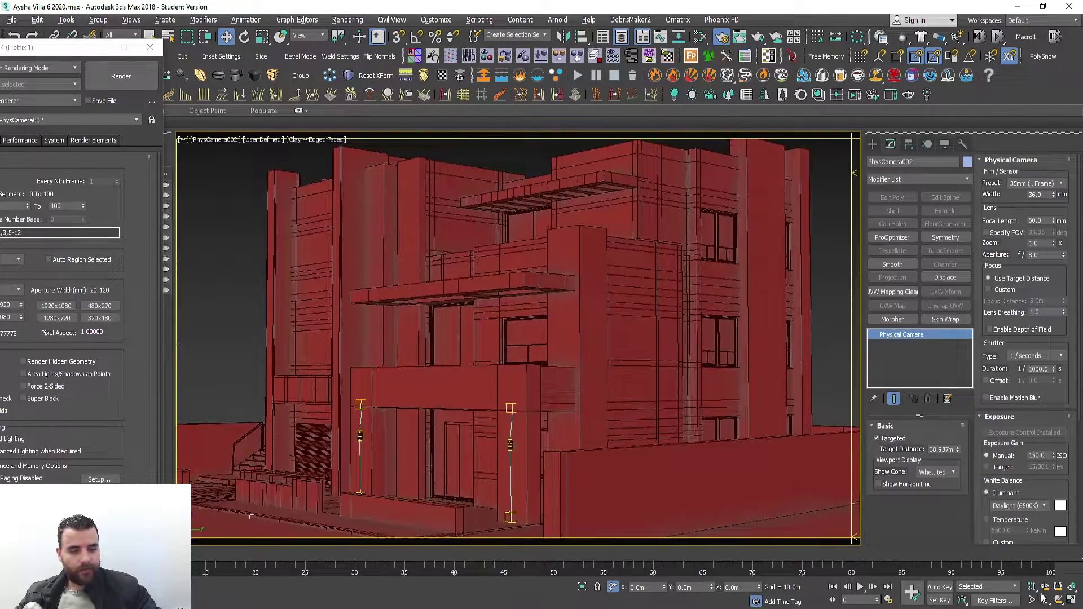
click(1059, 600)
drag(665, 416, 680, 412)
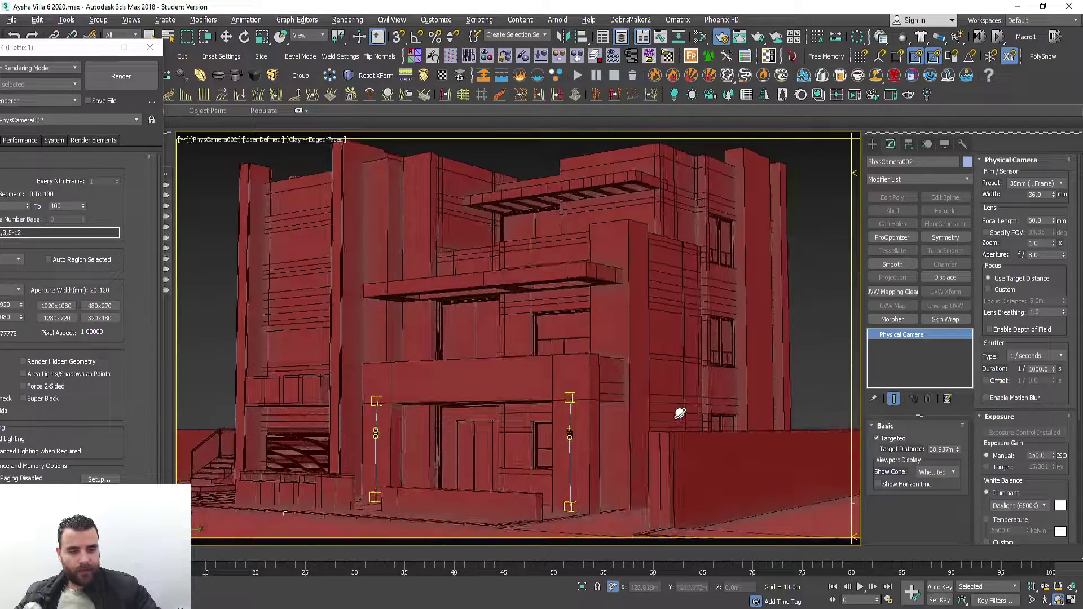
click(1032, 587)
drag(740, 350, 738, 382)
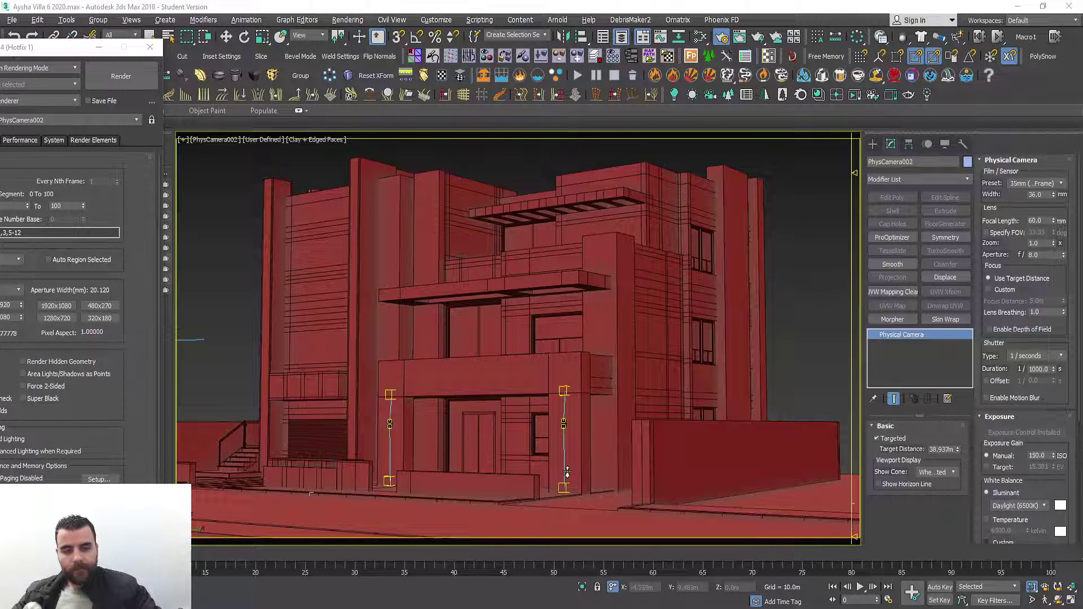
Dolly and pan PhysCamera002 to refine its framing on the villa.
scroll(567, 471, down, 2)
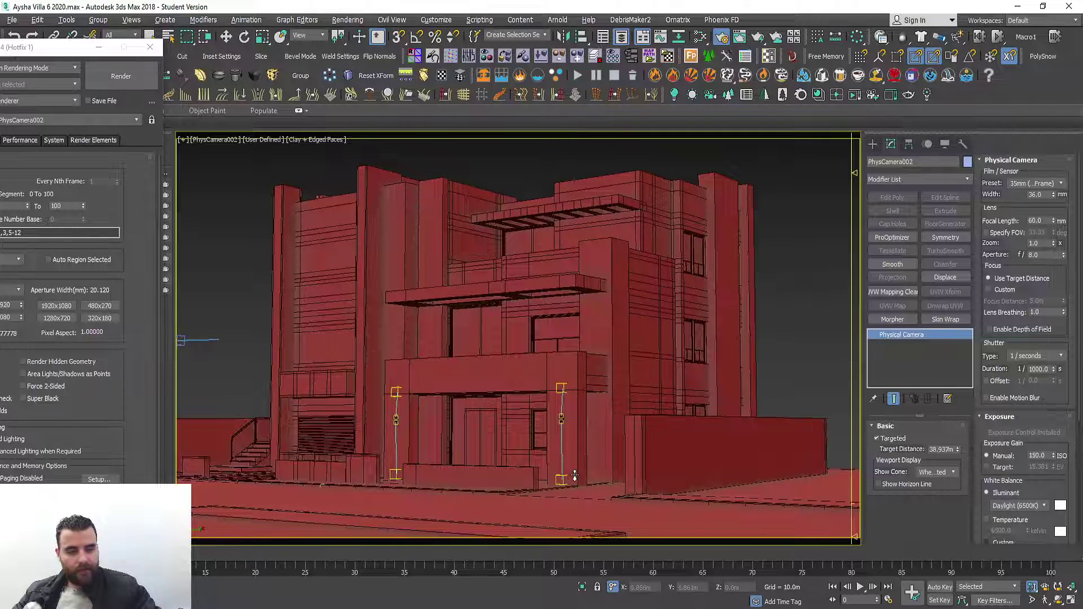
middle_drag(575, 476, 595, 497)
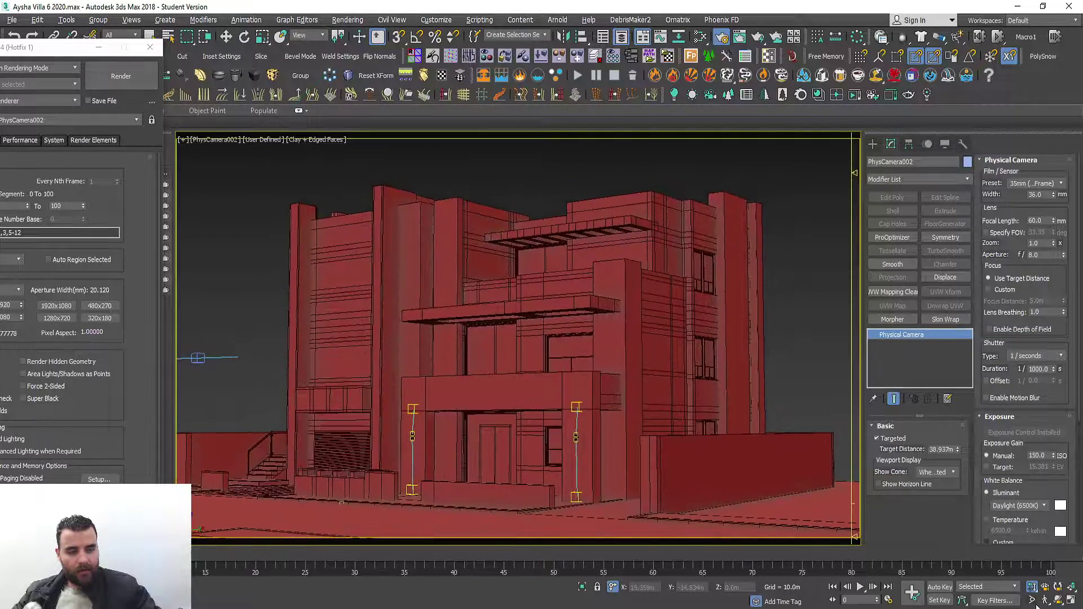
click(1058, 600)
drag(649, 455, 648, 464)
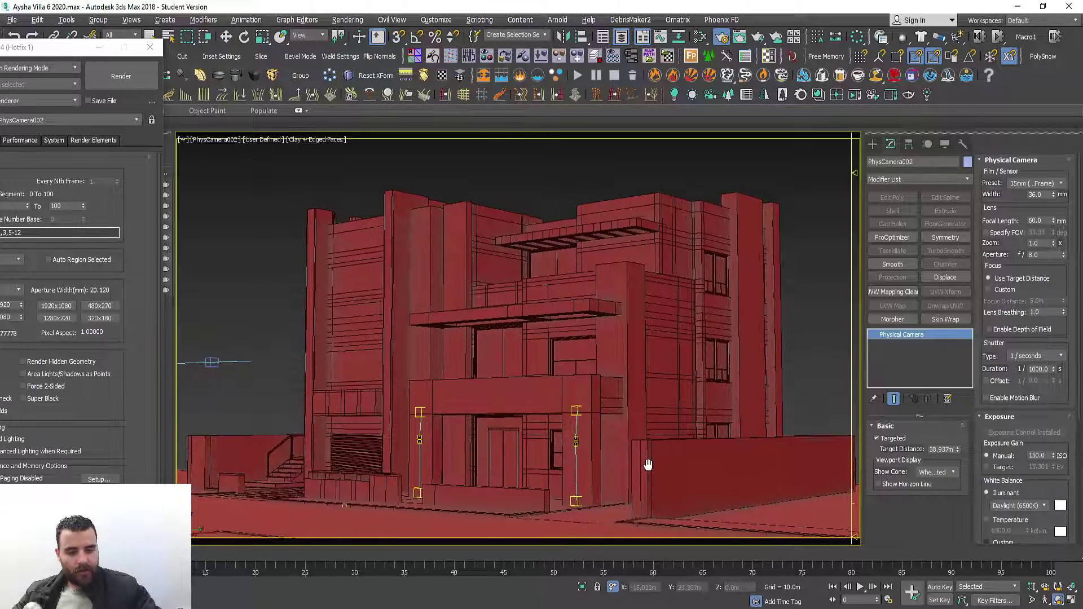
click(1032, 587)
drag(725, 450, 675, 428)
middle_drag(674, 427, 662, 413)
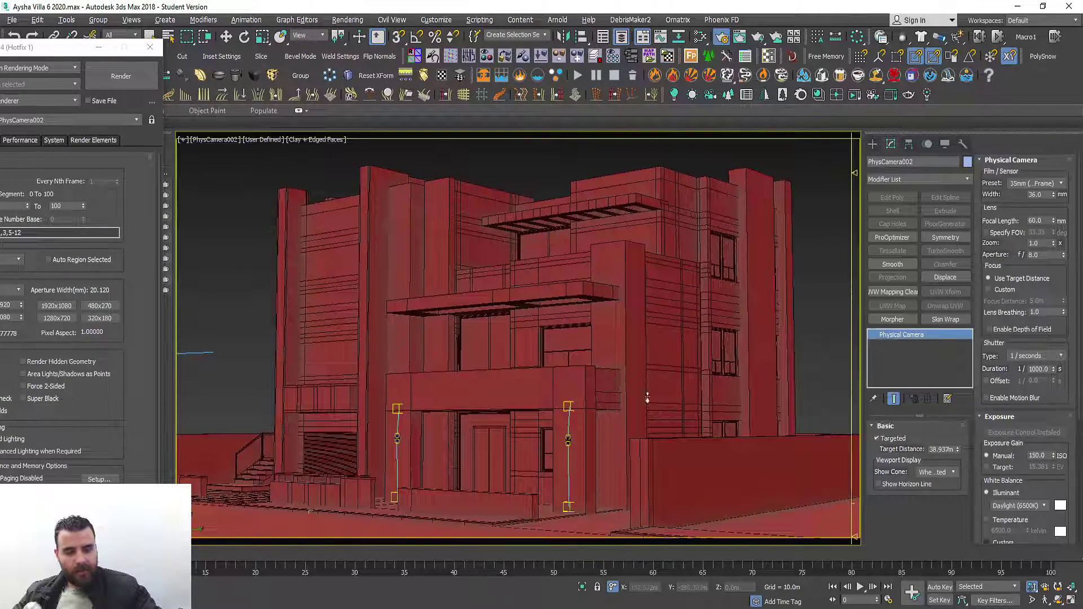
Check the camera in the maximized Top view, then bring the Render Setup window into view.
key(alt+w)
key(alt+w)
key(w)
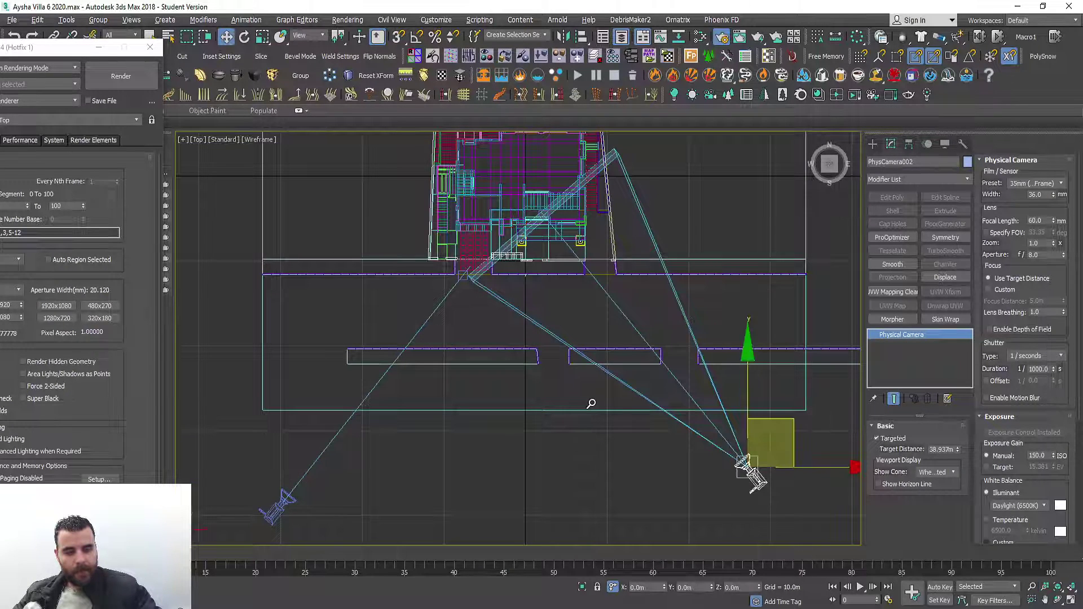
key(alt+w)
key(alt+w)
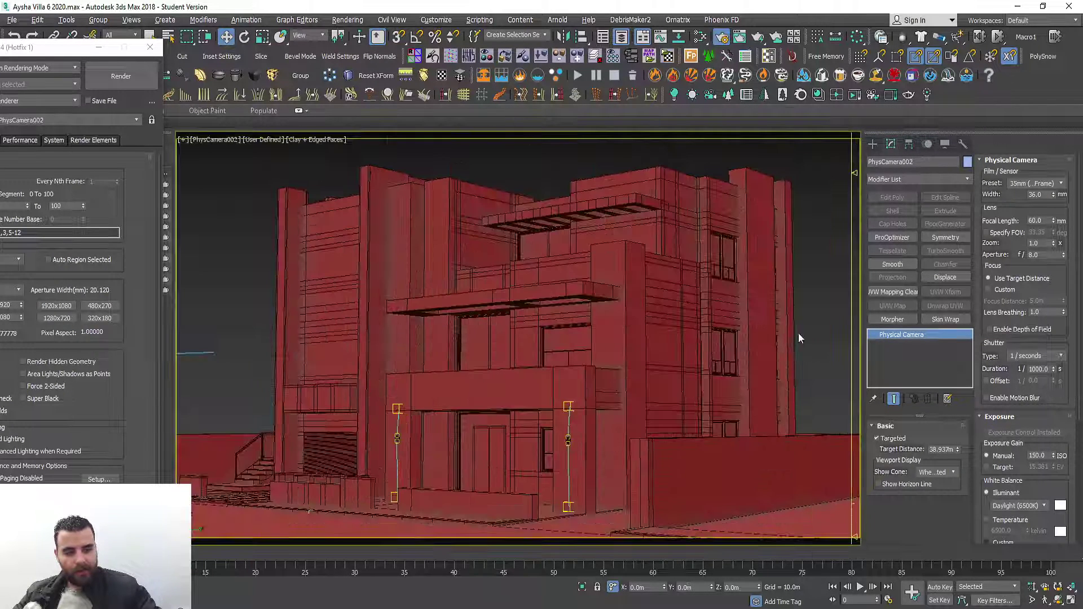
click(799, 338)
drag(52, 51, 150, 44)
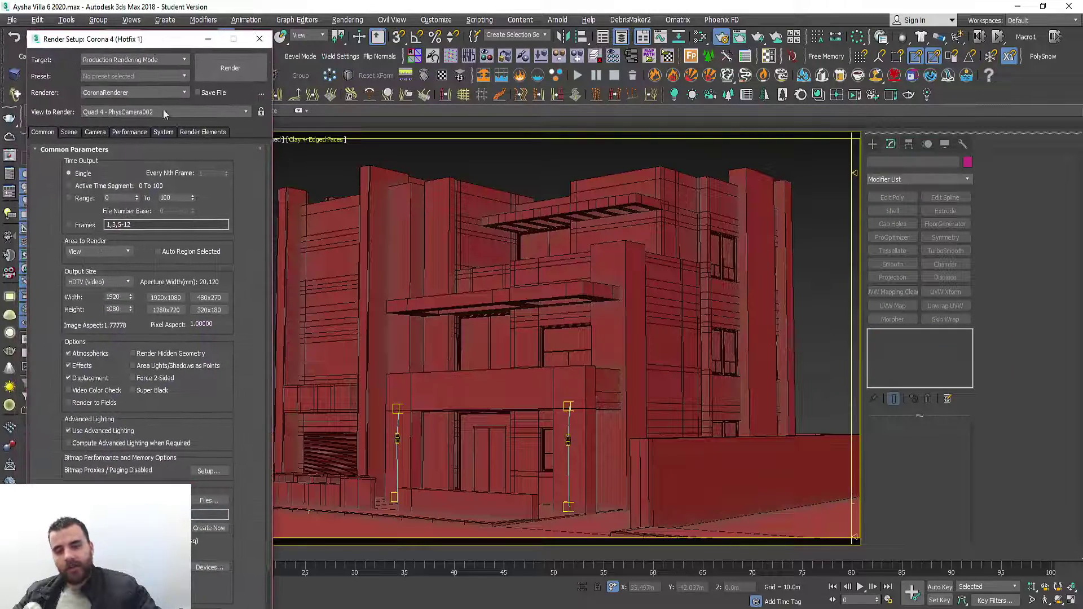
Set a custom output size with a locked 1.5 image aspect and 2000 px width.
click(121, 280)
click(114, 293)
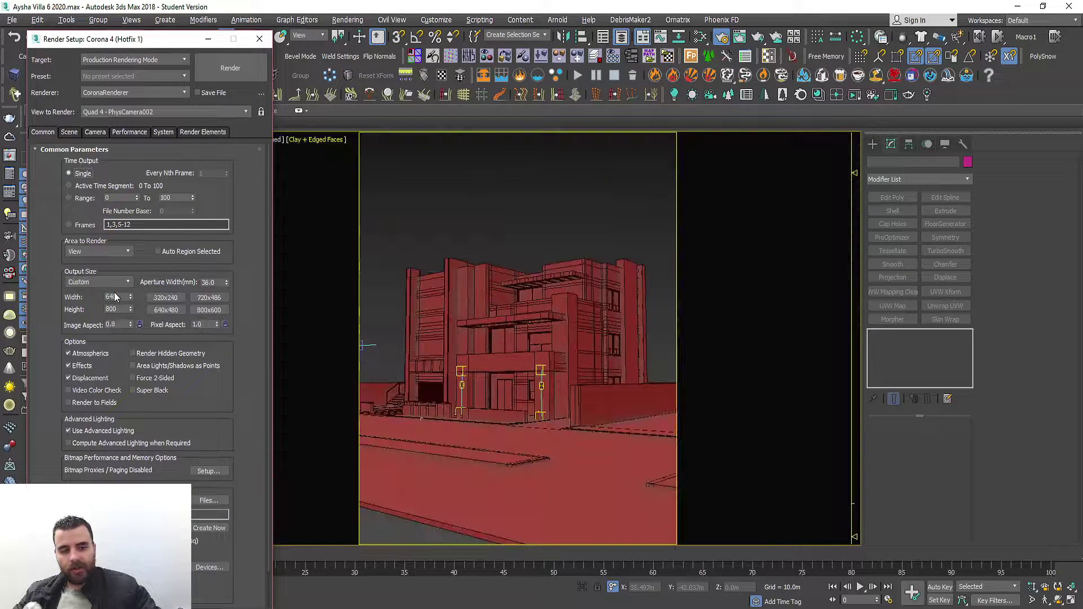
click(120, 326)
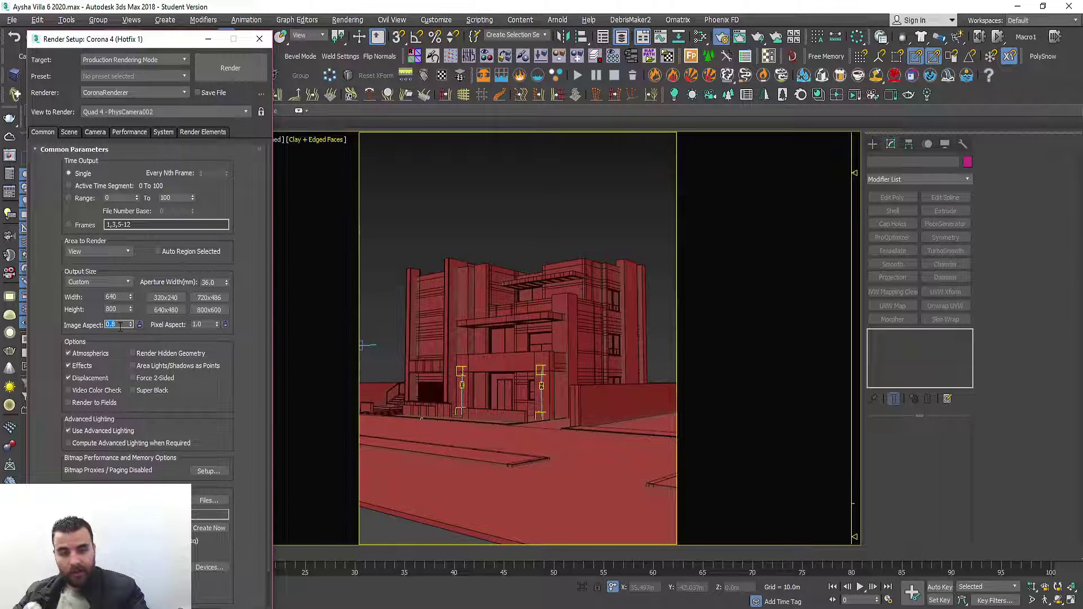
text(1)
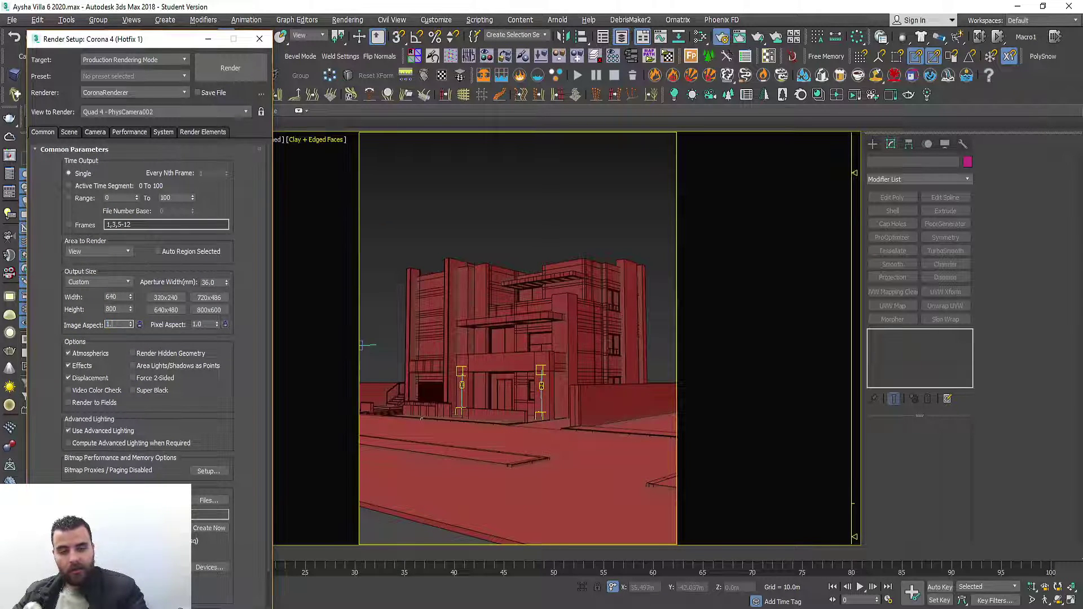
text(.5)
key(Return)
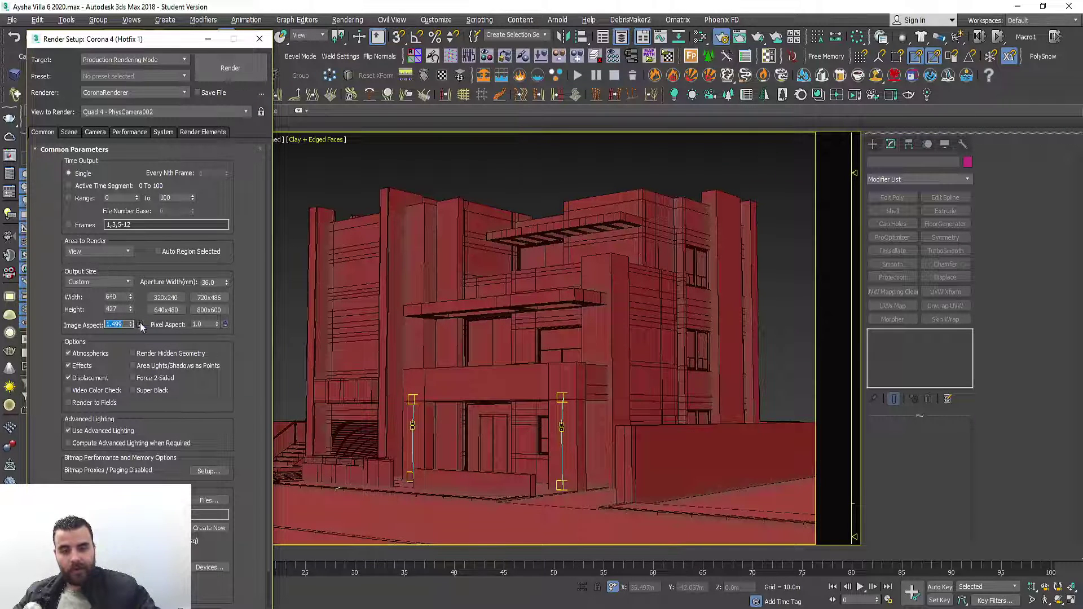
click(140, 325)
click(124, 298)
text(2000)
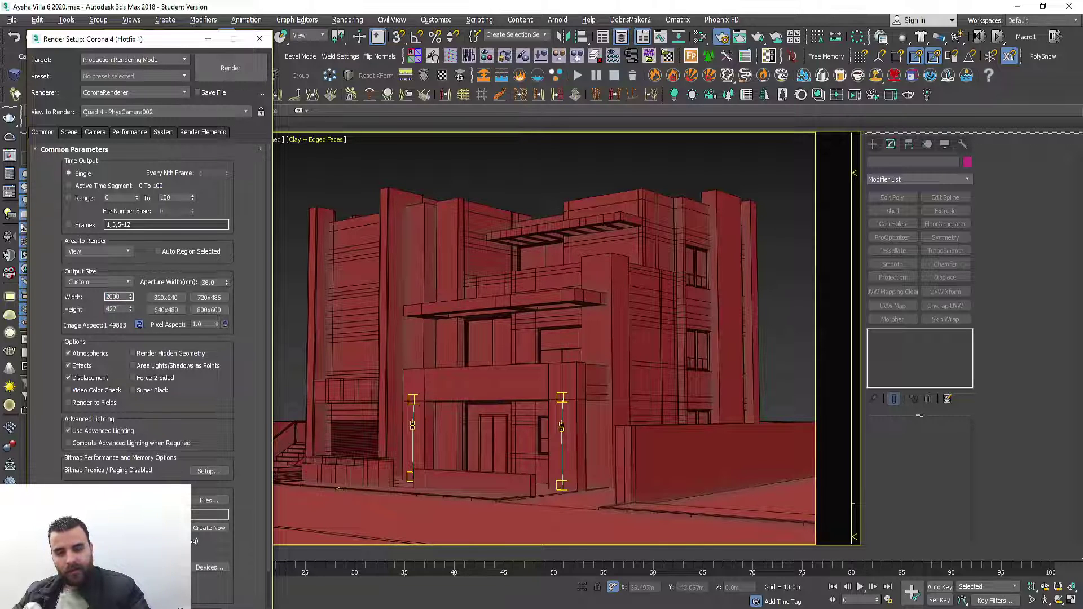
key(Return)
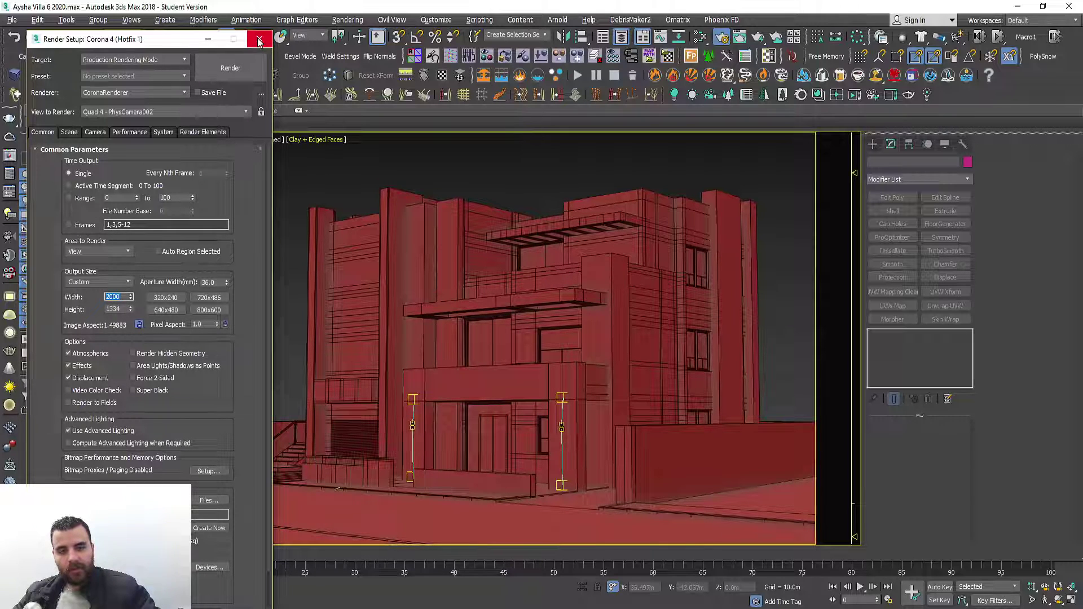
click(259, 40)
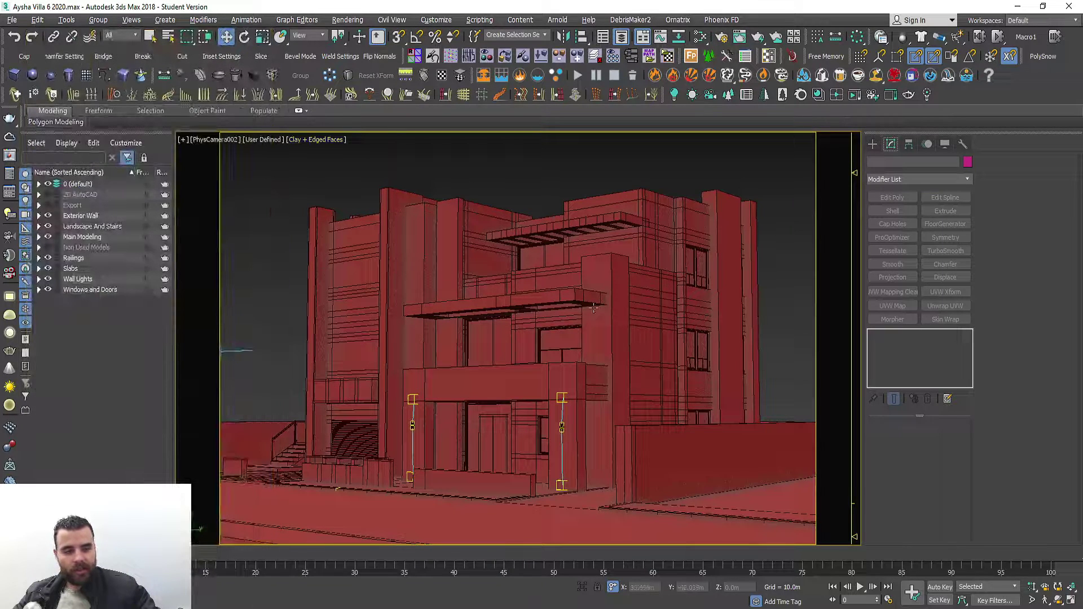
Orbit the camera slightly, then switch the view to PhysCamera001.
click(1060, 602)
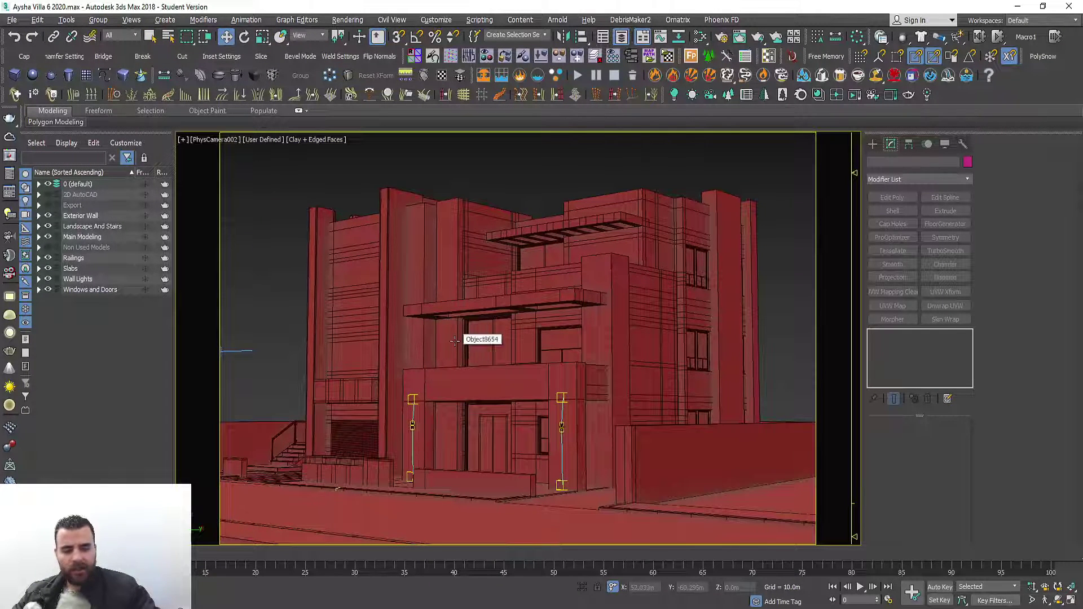
click(1060, 601)
drag(653, 381, 641, 373)
key(c)
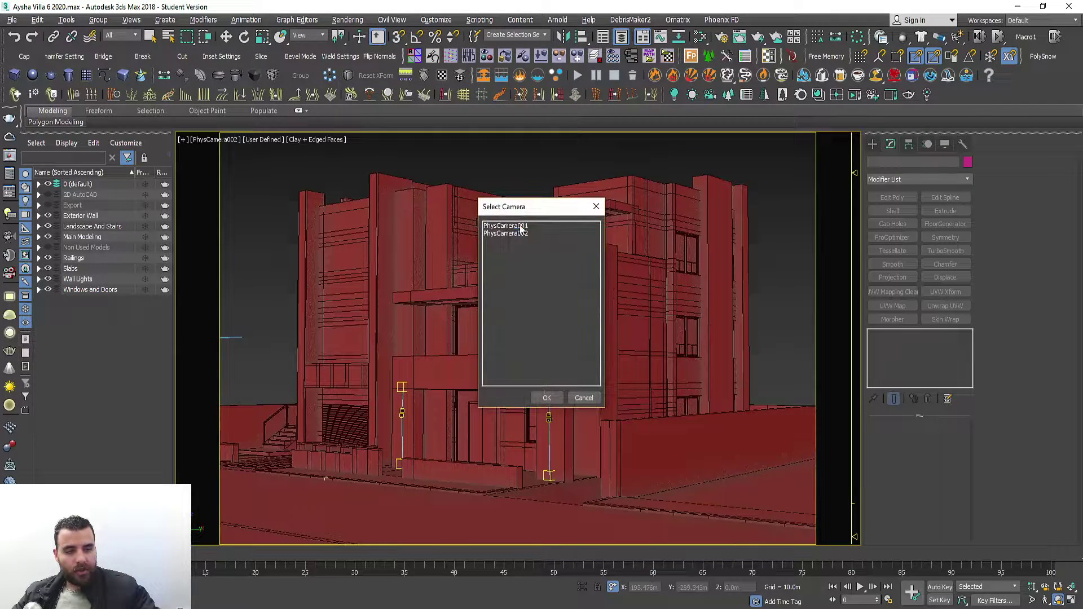
double_click(520, 227)
middle_drag(495, 285, 497, 281)
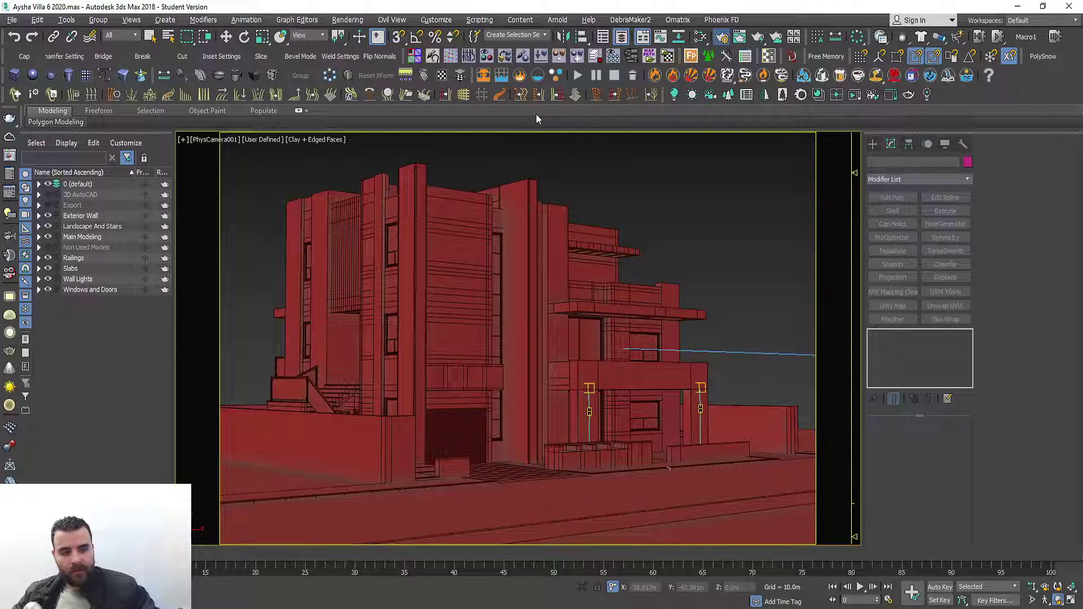
Set the output size back to HDTV 1920 × 1080 and turn on Safe Frame.
key(F10)
click(116, 283)
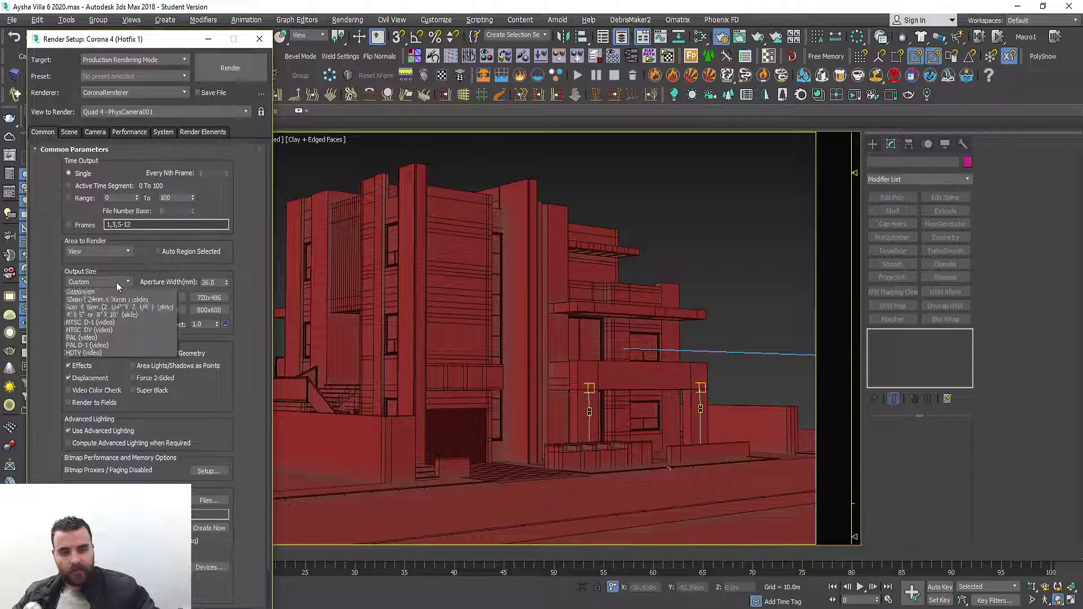
click(83, 431)
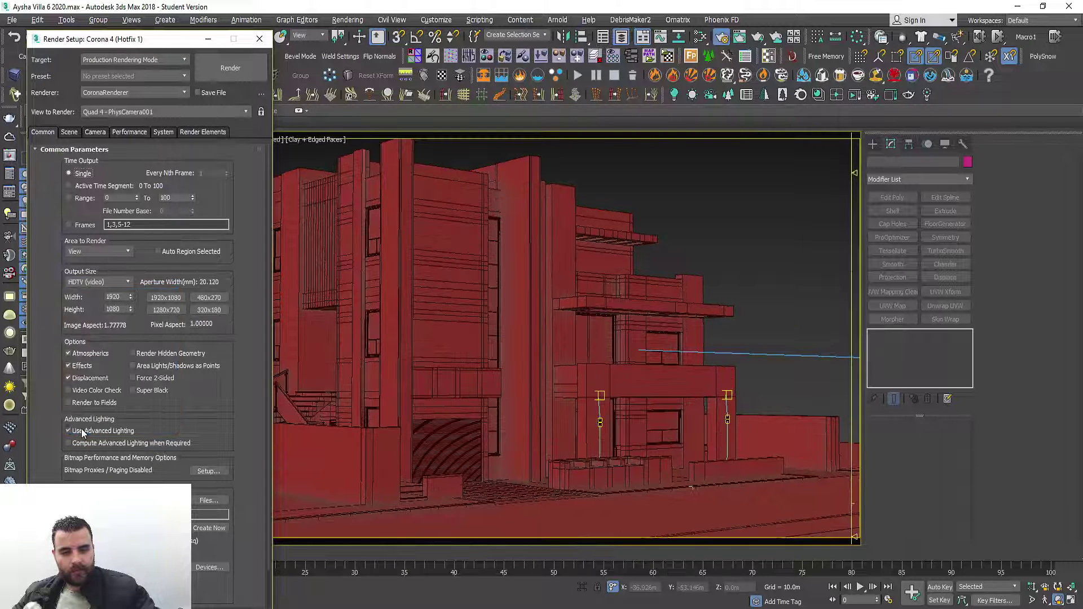
click(259, 38)
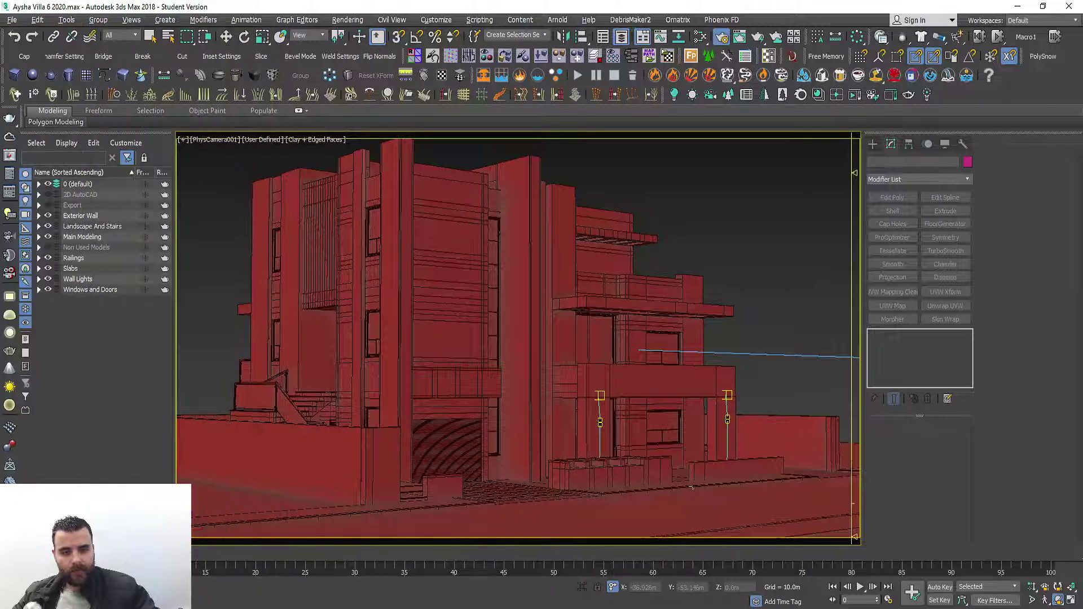
key(shift+f)
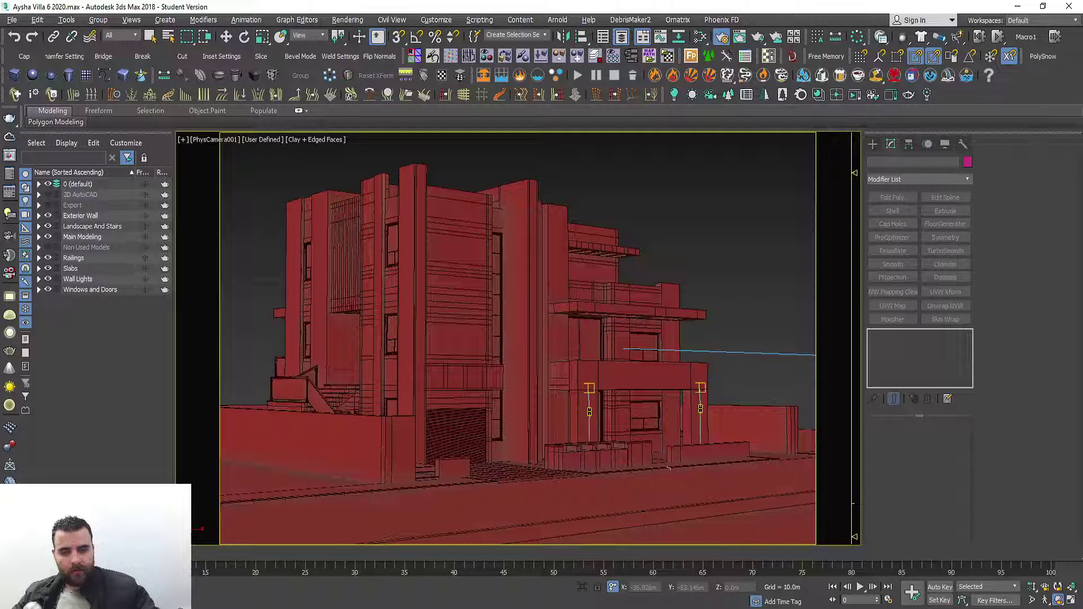
key(shift+f)
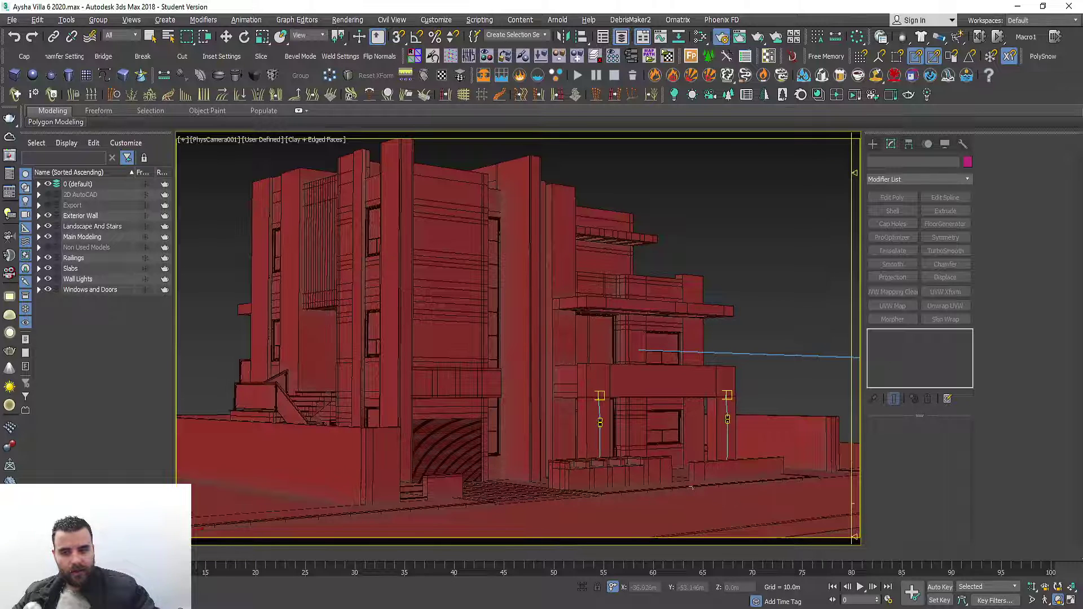
key(shift+f)
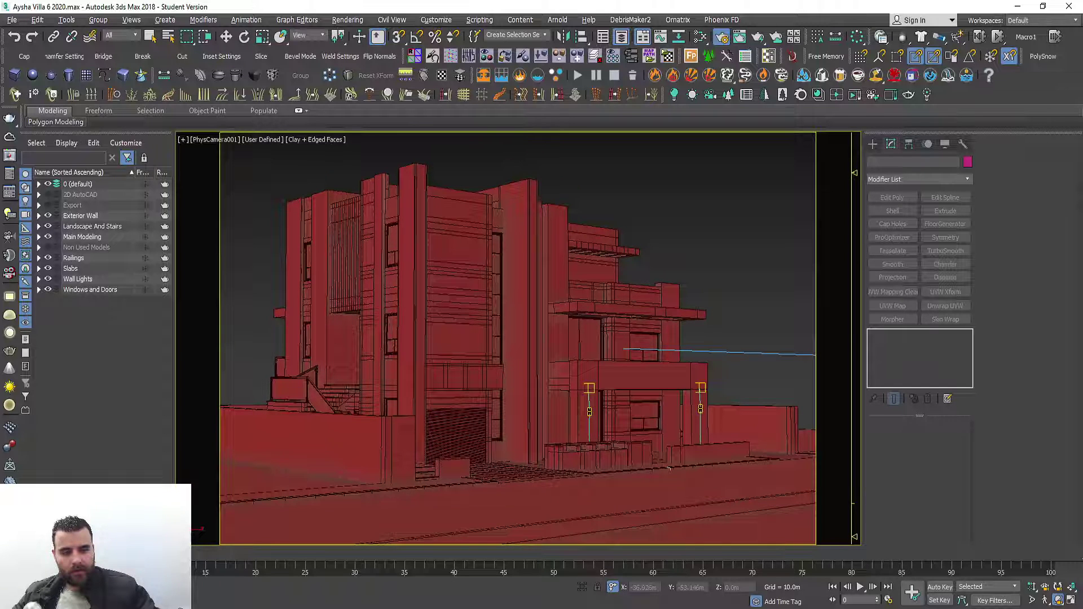
key(alt+w)
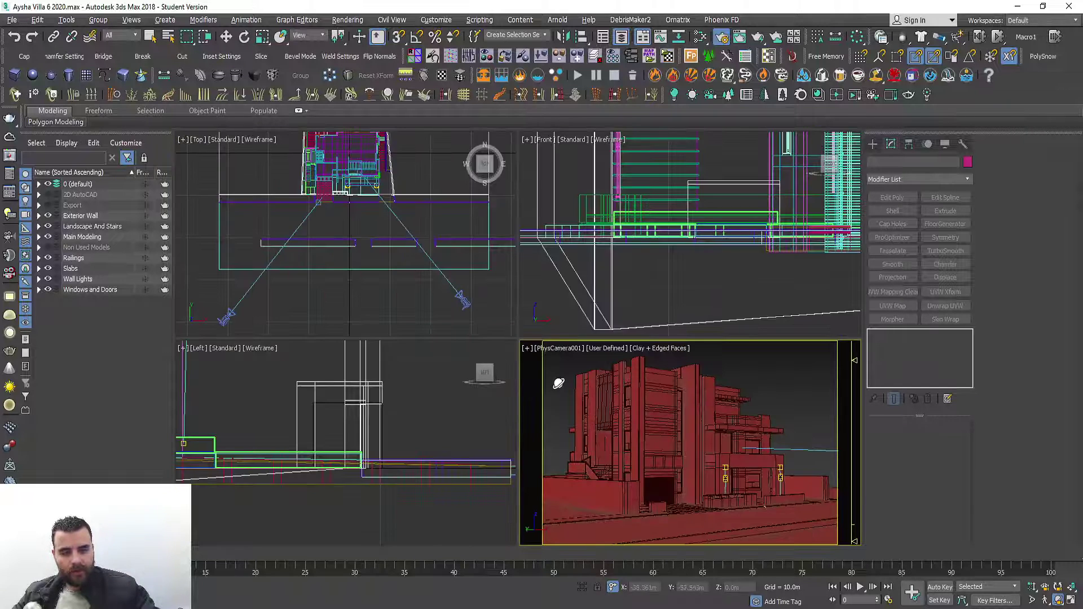
Look through PhysCamera002 full-screen with the safe frame off and the interface hidden.
key(alt+w)
key(c)
double_click(507, 227)
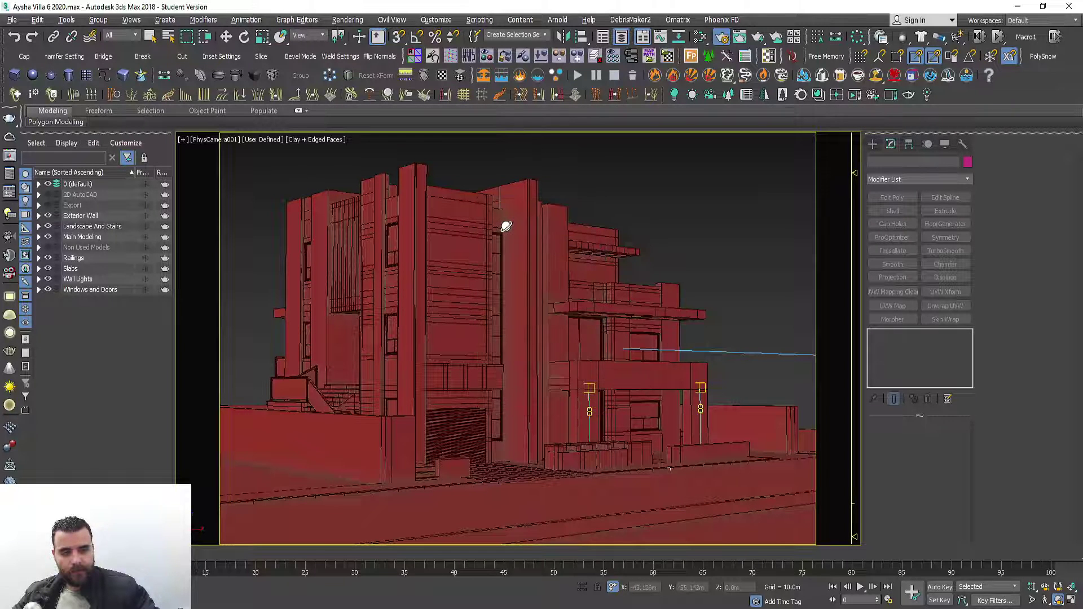
key(c)
double_click(507, 235)
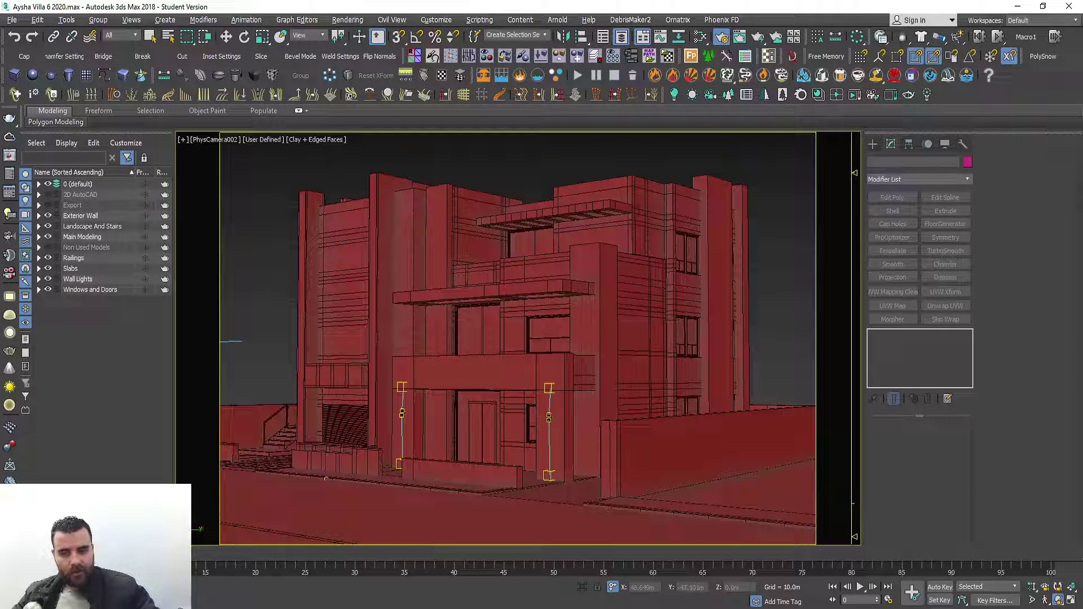
key(shift+f)
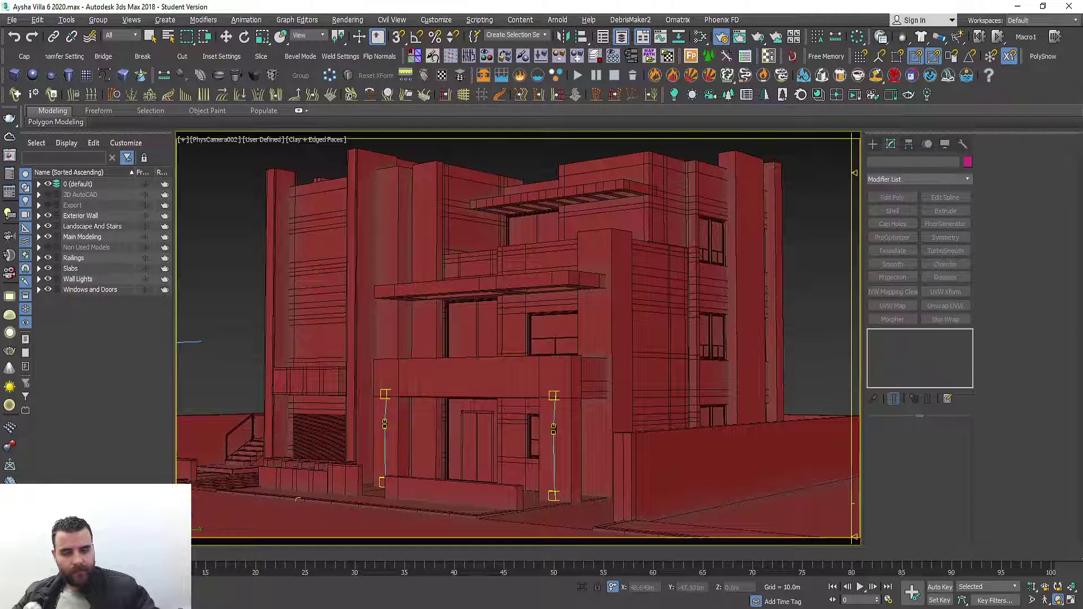
key(ctrl+x)
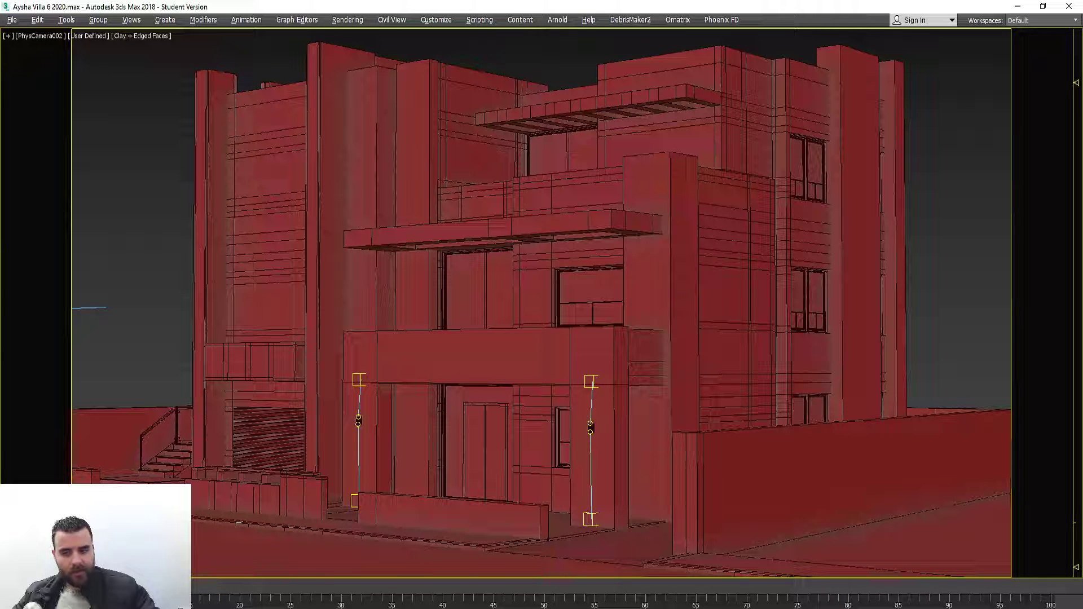
scroll(542, 304, down, 2)
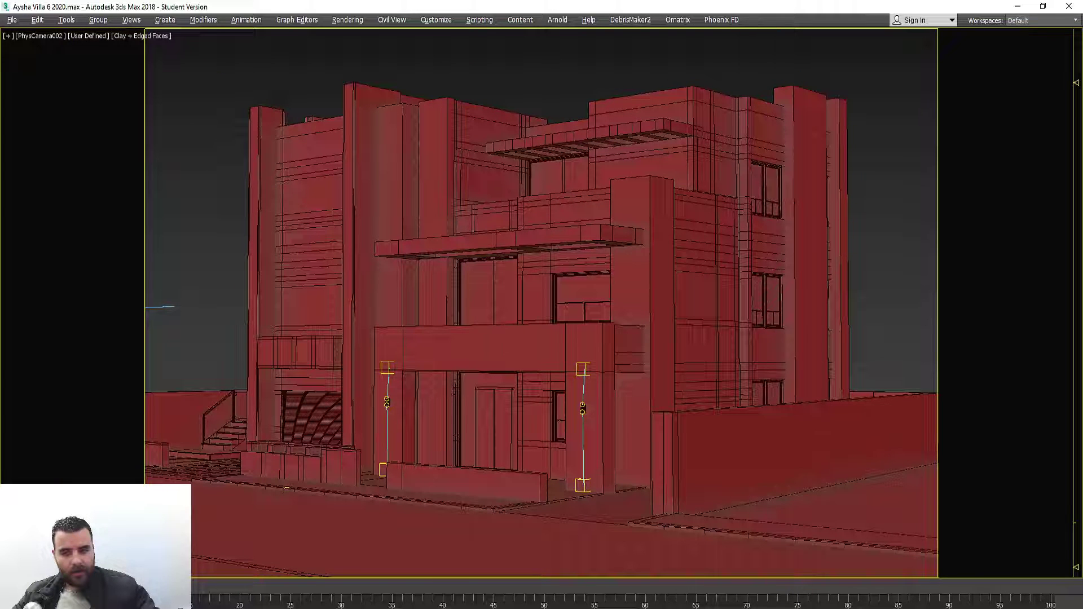
scroll(502, 378, up, 2)
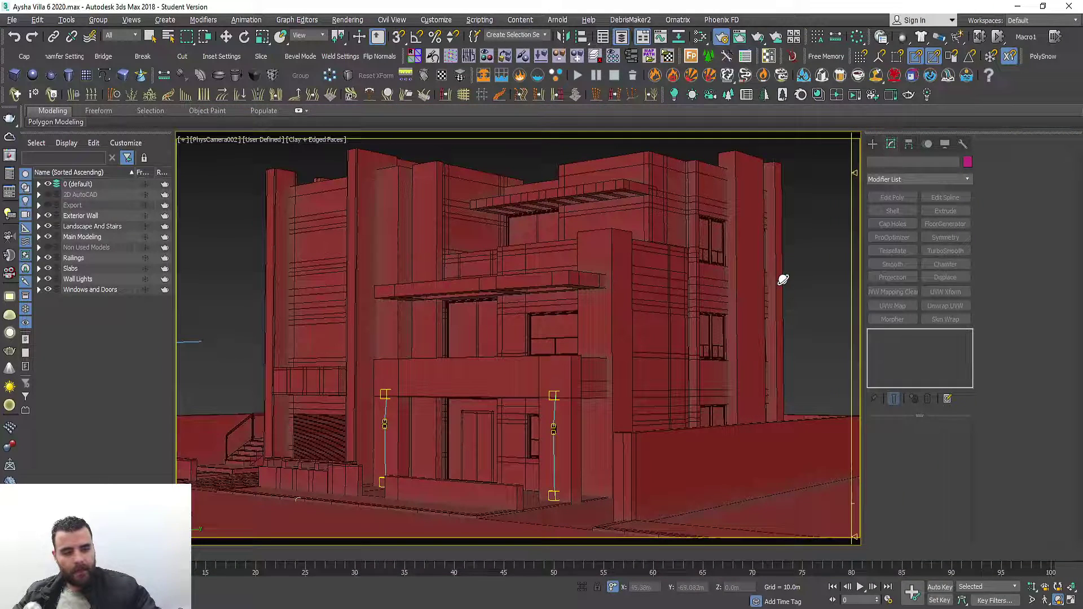
Dolly PhysCamera002 and pan right so the villa sits closer and centred.
click(1032, 587)
drag(769, 375, 771, 381)
mouse_move(750, 375)
middle_down()
mouse_move(757, 368)
mouse_move(818, 439)
middle_up()
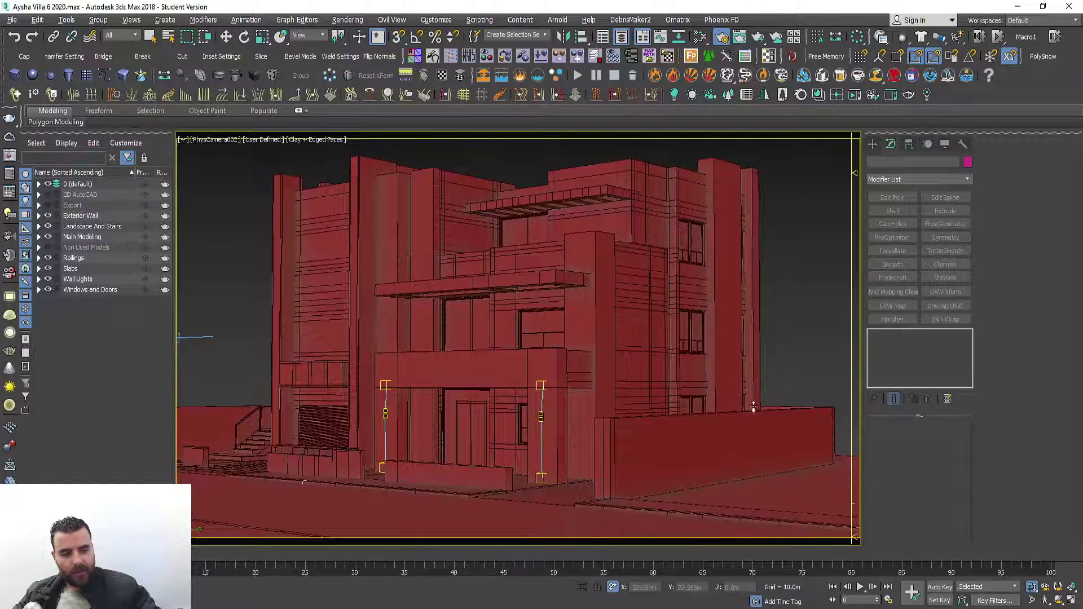
middle_drag(697, 392, 737, 391)
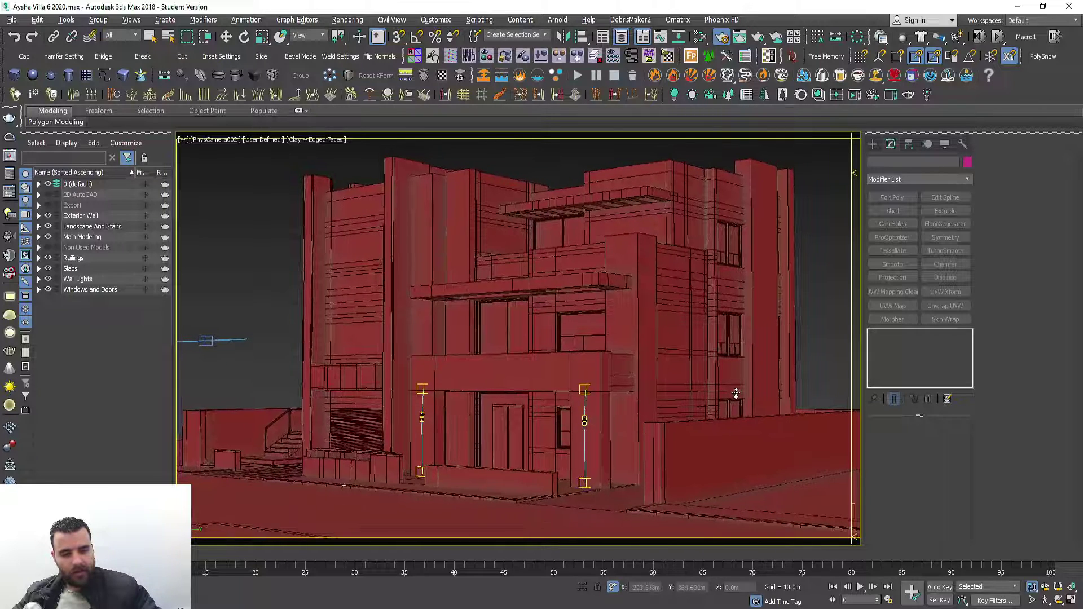
scroll(737, 391, up, 2)
scroll(735, 392, up, 1)
scroll(736, 391, up, 1)
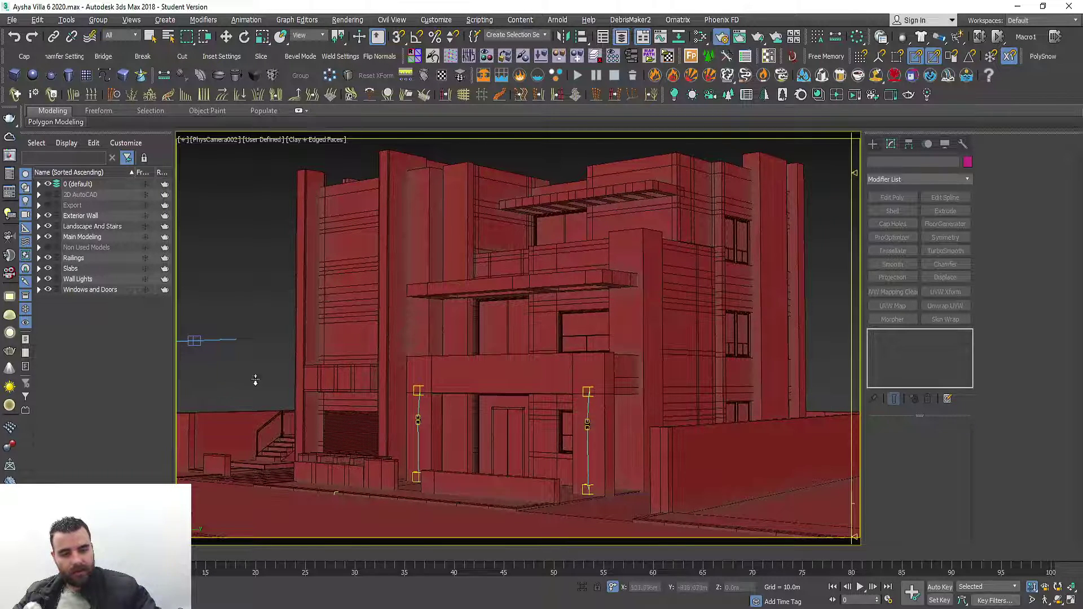
key(w)
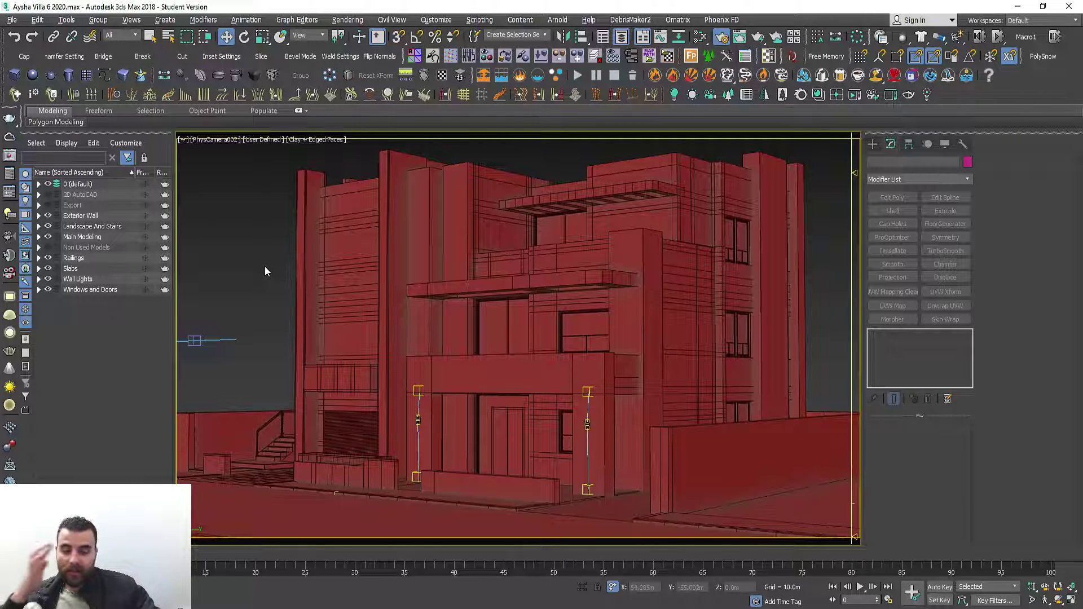
View through PhysCamera001, pan it slightly, and dolly closer with the safe frame shown.
key(c)
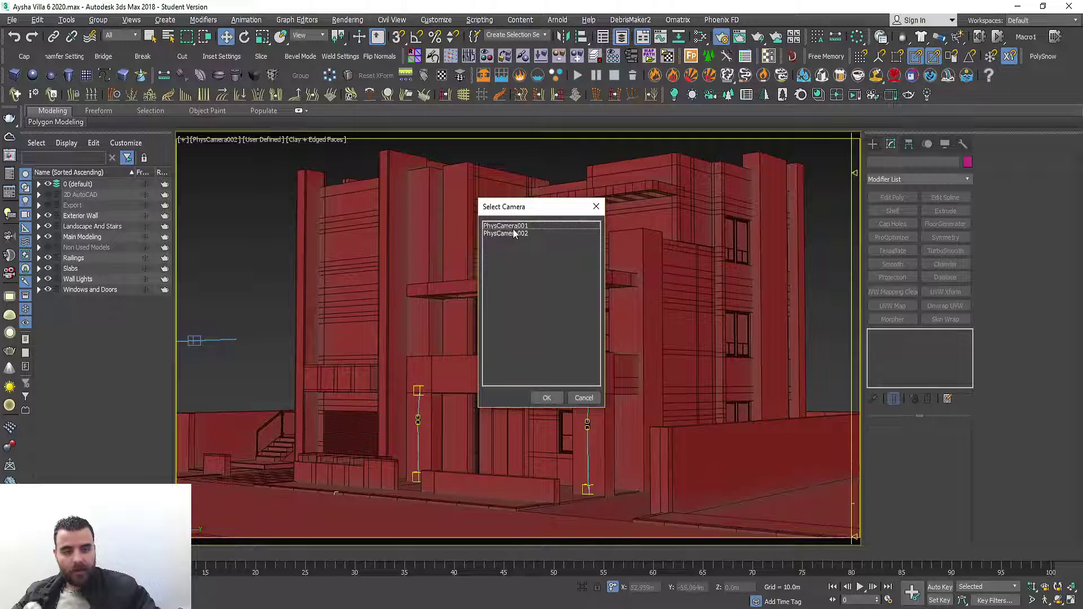
double_click(512, 229)
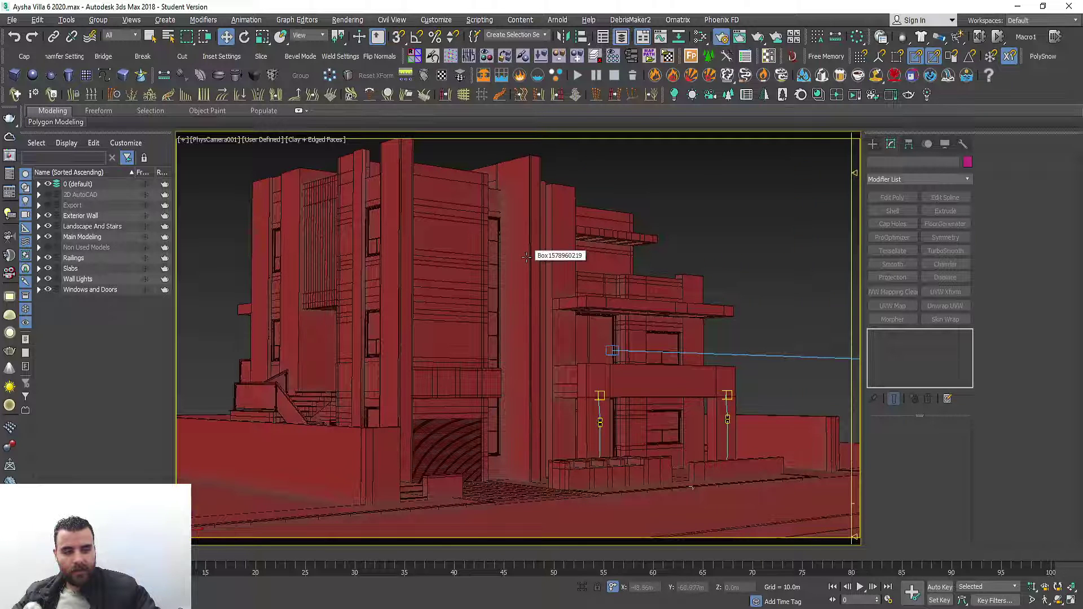
middle_drag(526, 257, 530, 258)
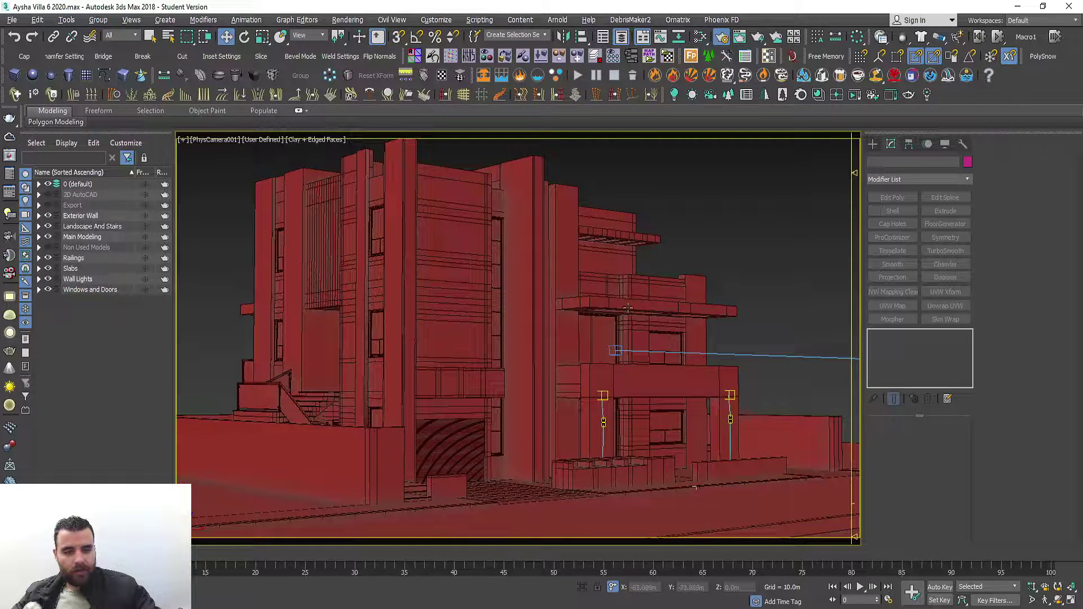
middle_drag(629, 310, 631, 314)
click(1032, 587)
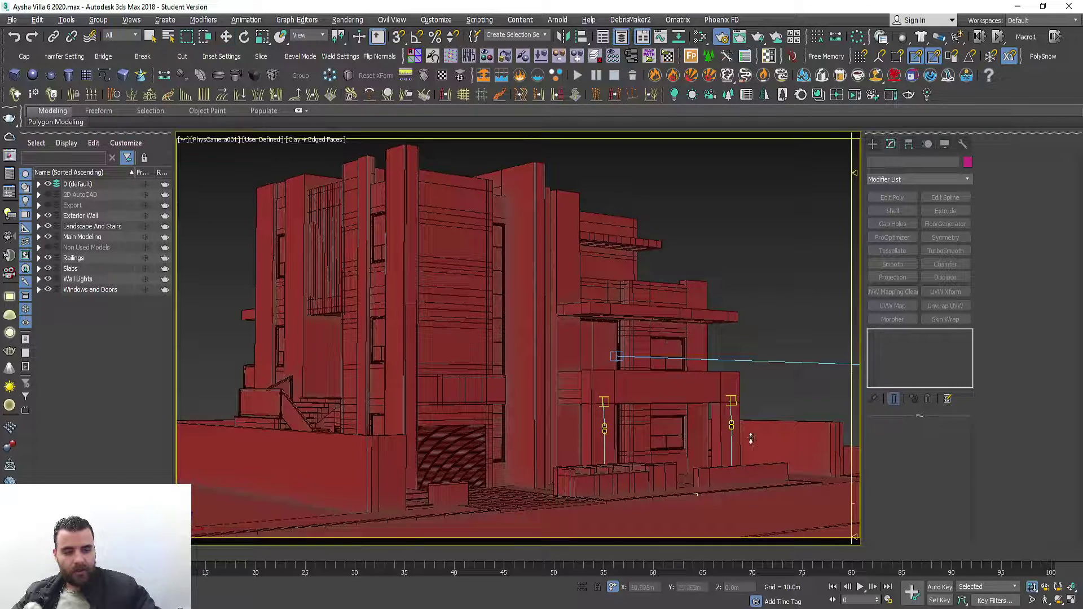
mouse_move(745, 438)
mouse_down()
mouse_move(739, 429)
mouse_move(754, 435)
mouse_move(743, 435)
mouse_up()
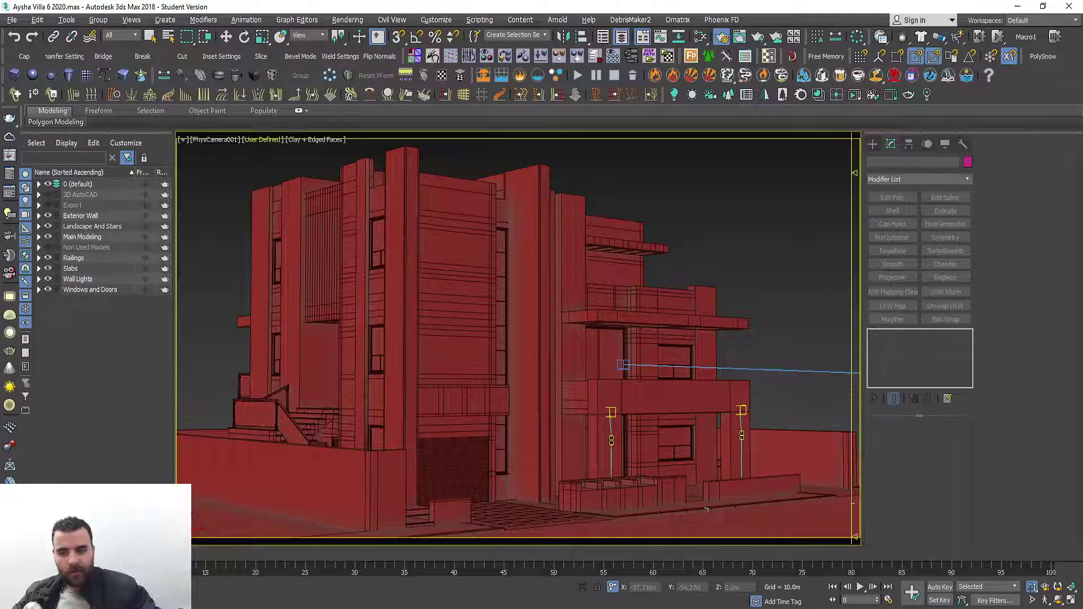
key(shift+f)
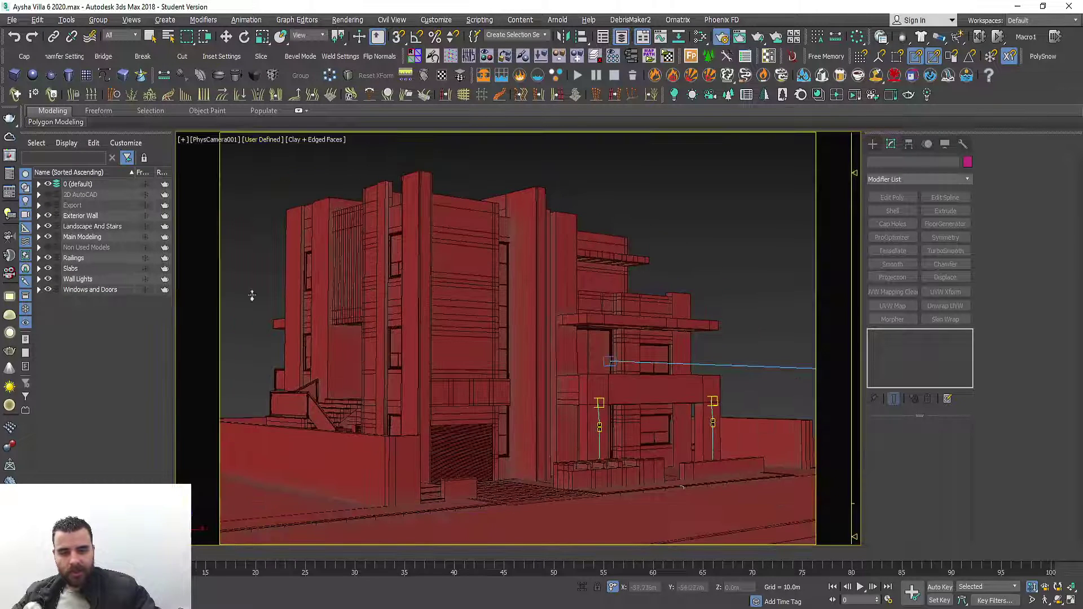
drag(539, 337, 541, 332)
middle_drag(544, 327, 542, 322)
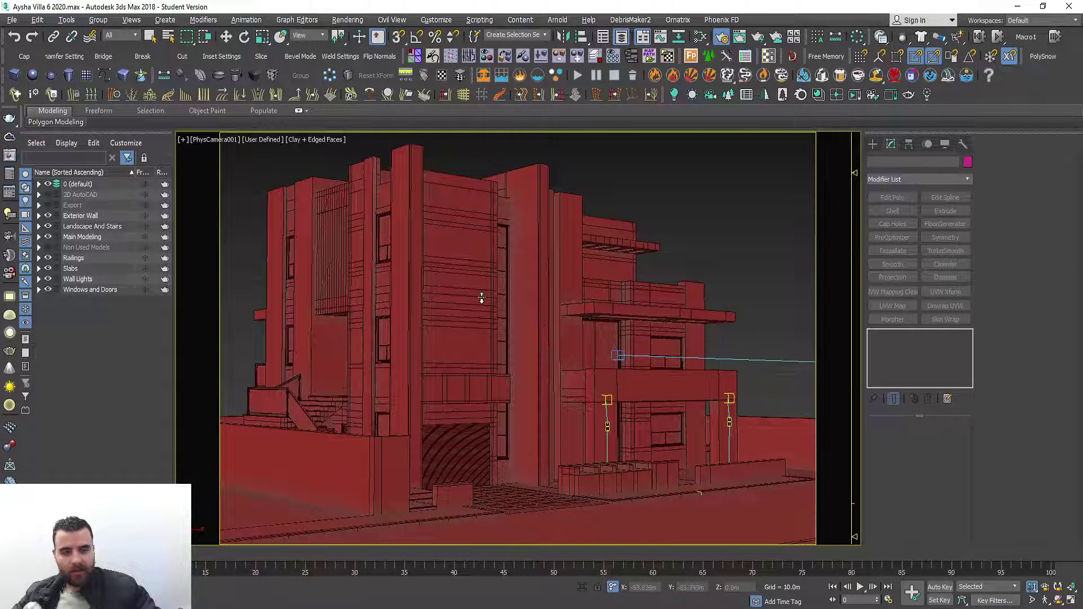
View through PhysCamera002, nudge its framing down-left, and toggle the safe frame off and on.
key(c)
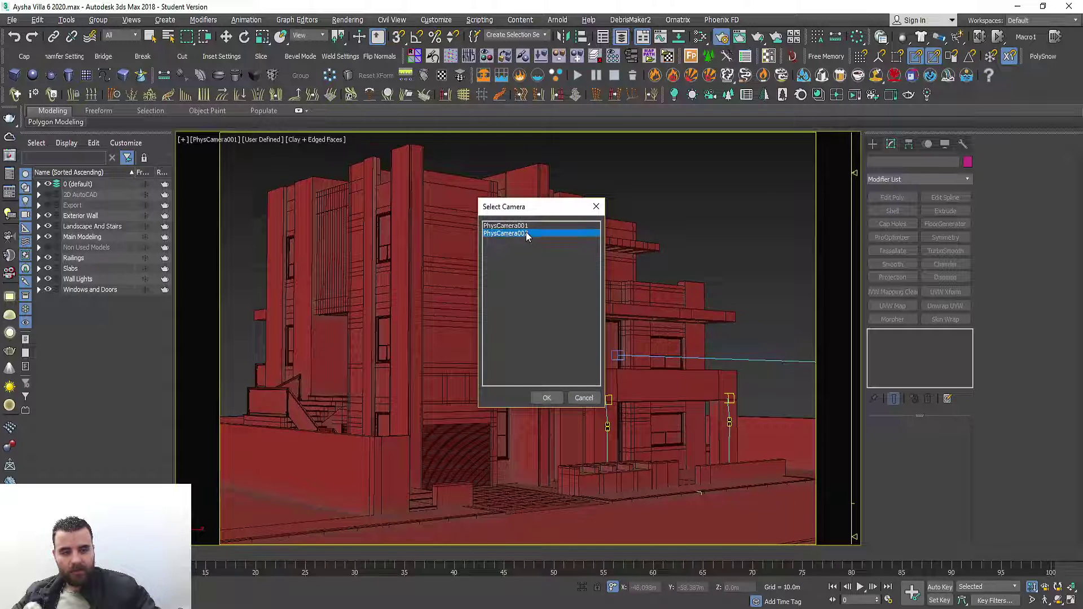
double_click(526, 232)
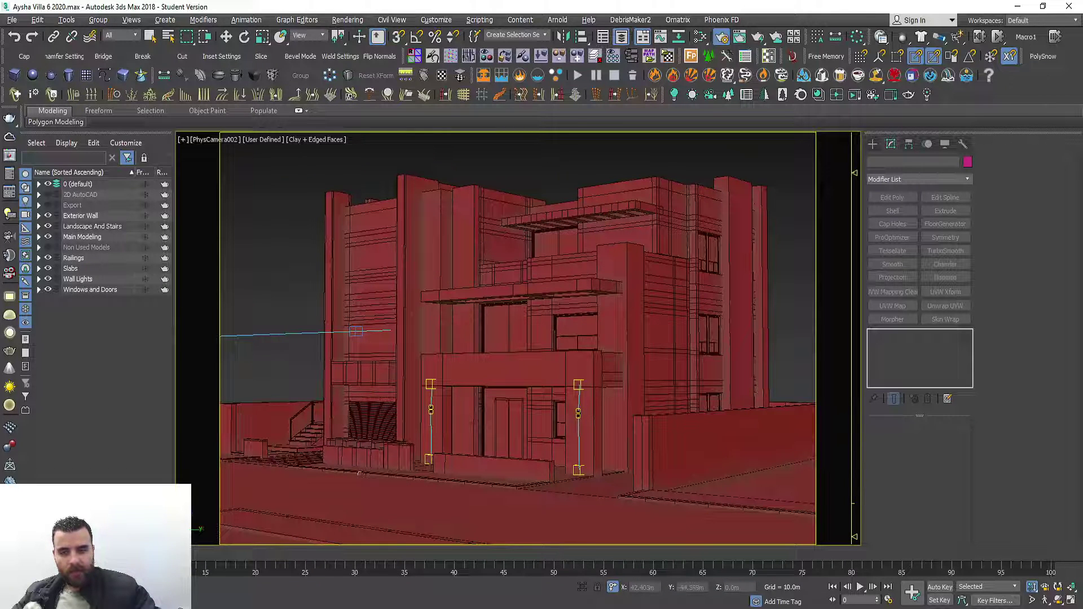
scroll(603, 333, up, 1)
scroll(603, 331, up, 1)
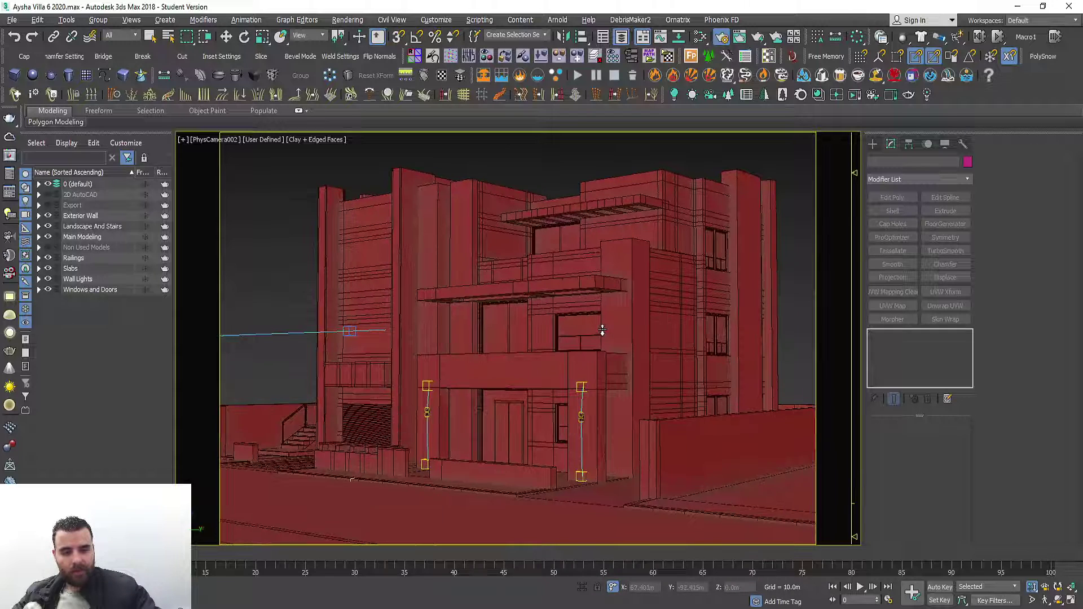
middle_drag(602, 331, 599, 333)
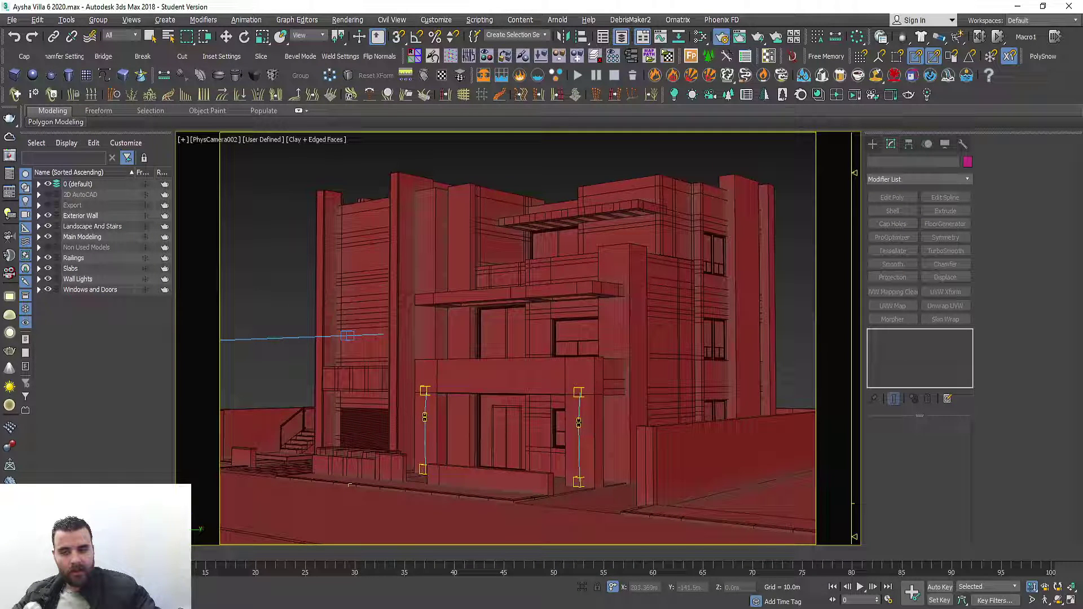
key(shift+f)
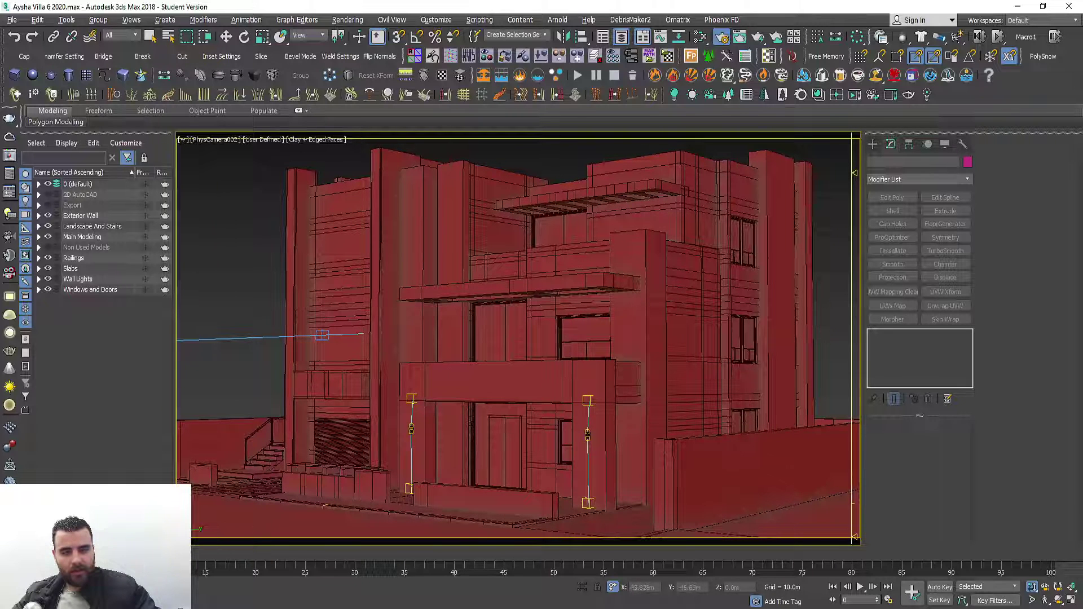
key(shift+f)
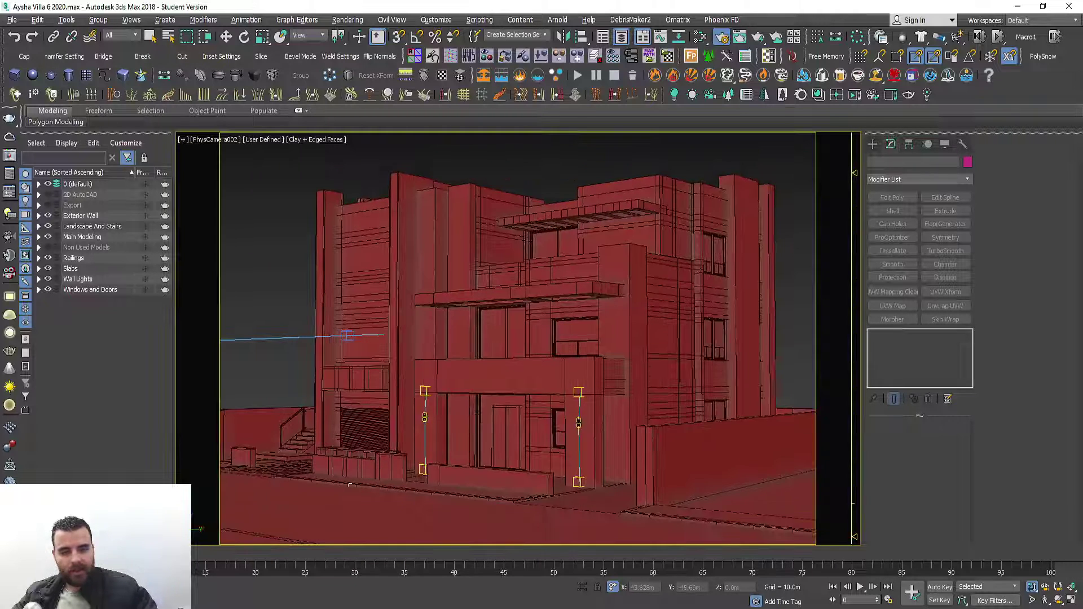
Return to the four-view layout with the Top viewport active.
key(w)
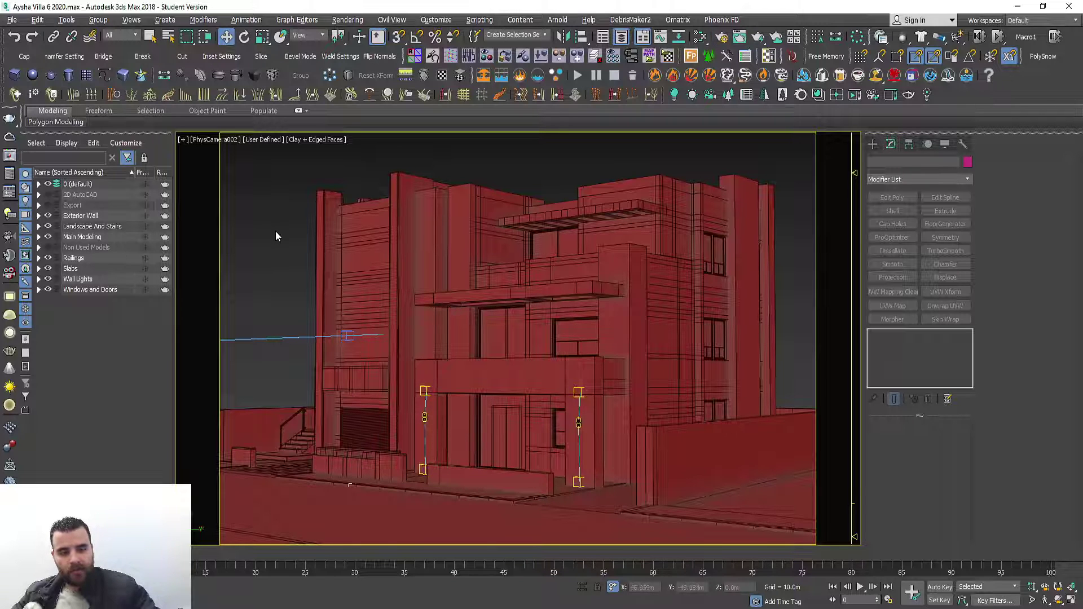
key(alt+w)
click(339, 268)
In maximised Top view, copy PhysCamera001 along X to the centre front.
key(alt+w)
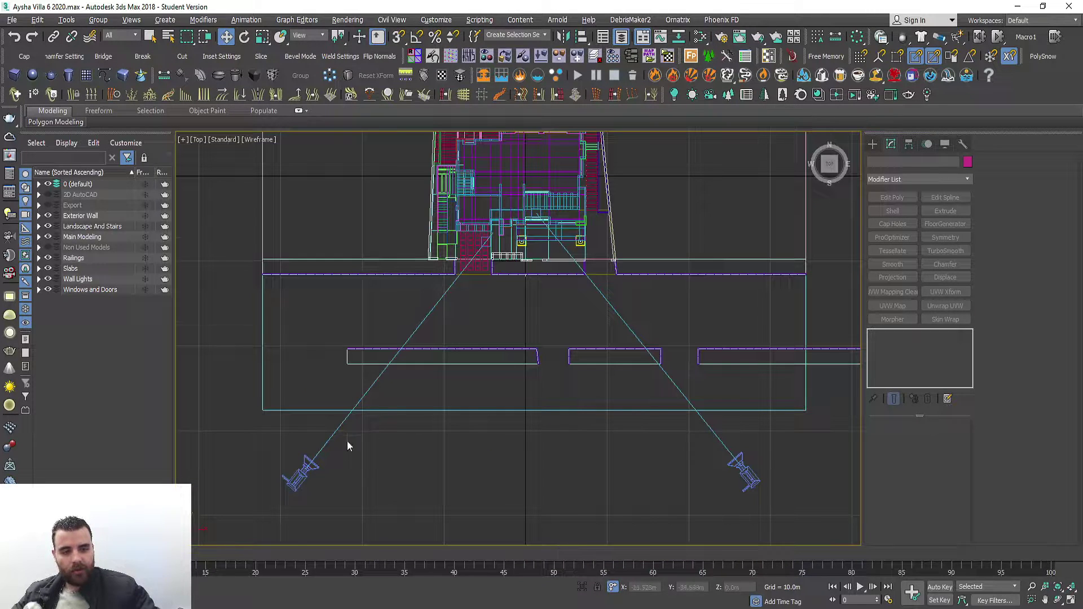
click(307, 473)
click(309, 466)
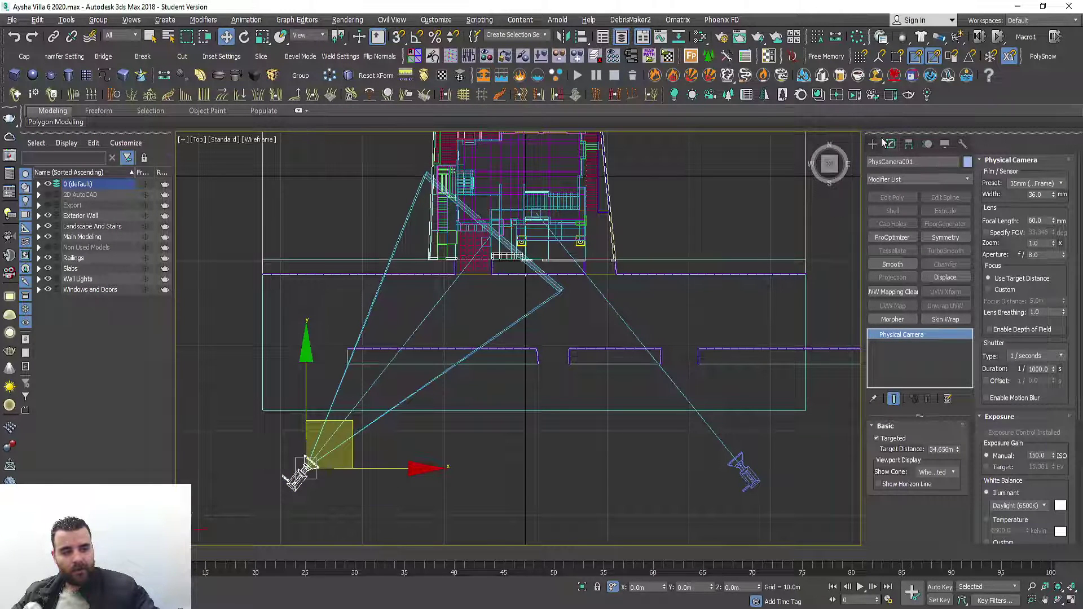
click(875, 144)
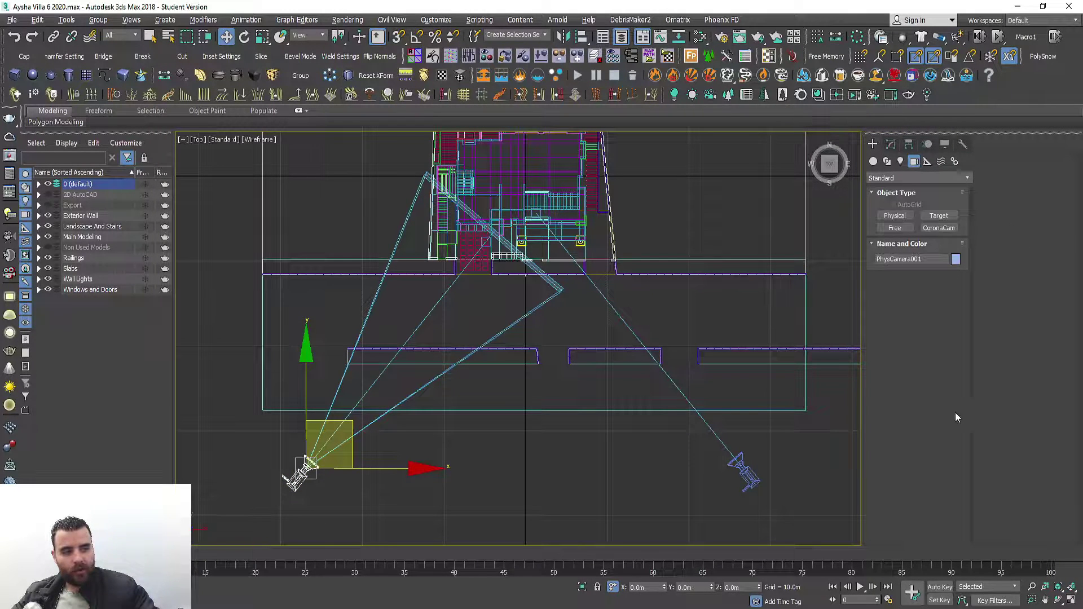
shift+drag(397, 469, 595, 469)
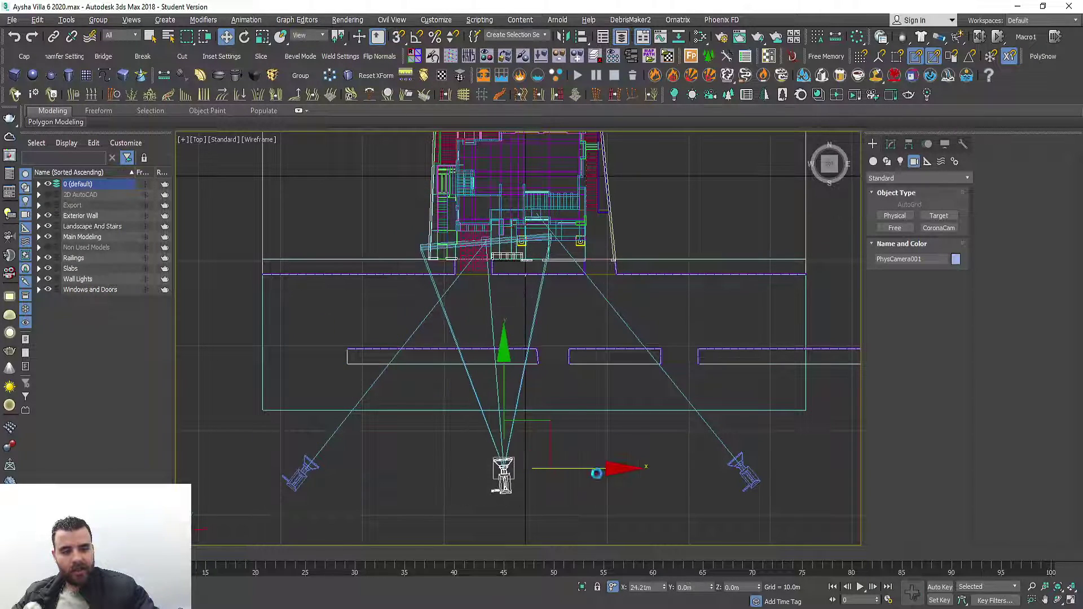
click(543, 360)
Look through the new PhysCamera003 and pan its view across the building.
key(alt+w)
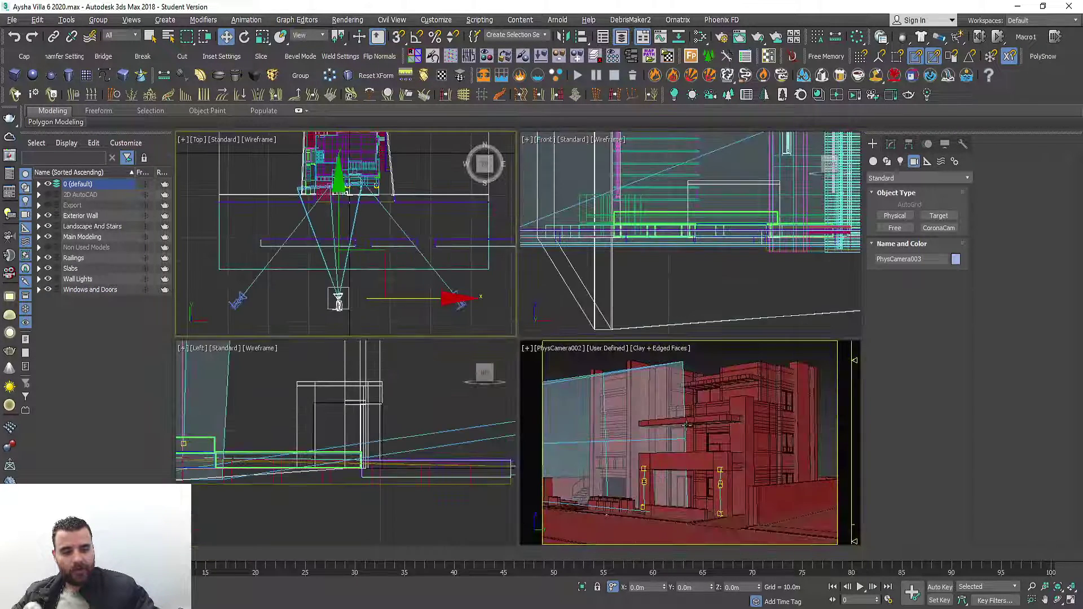
key(c)
middle_drag(624, 330, 469, 328)
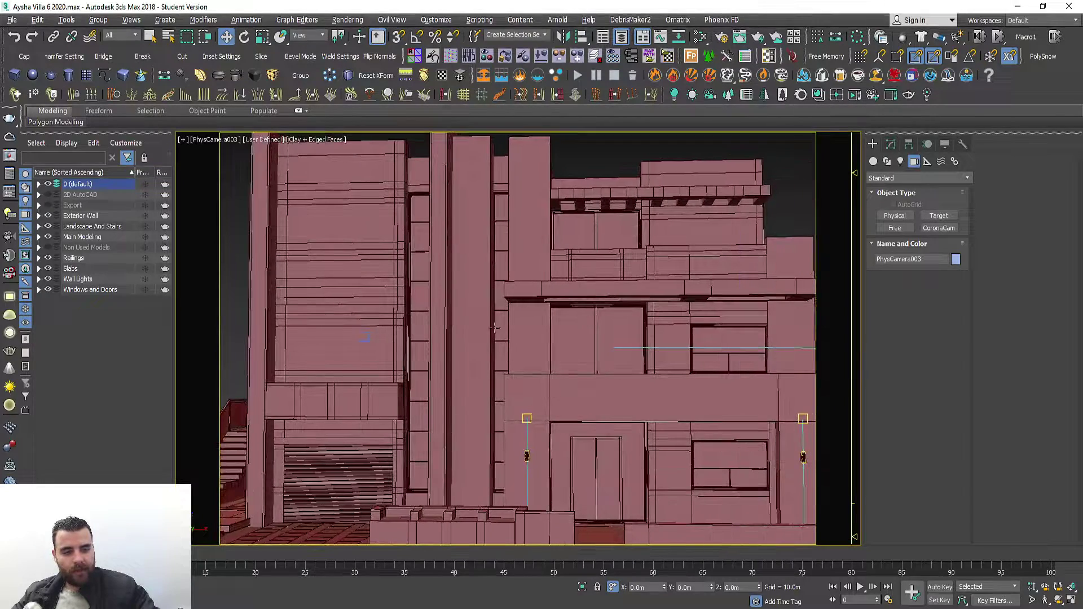
click(1030, 588)
Dolly and orbit PhysCamera003 to frame the villa's facade from the front.
drag(621, 367, 620, 395)
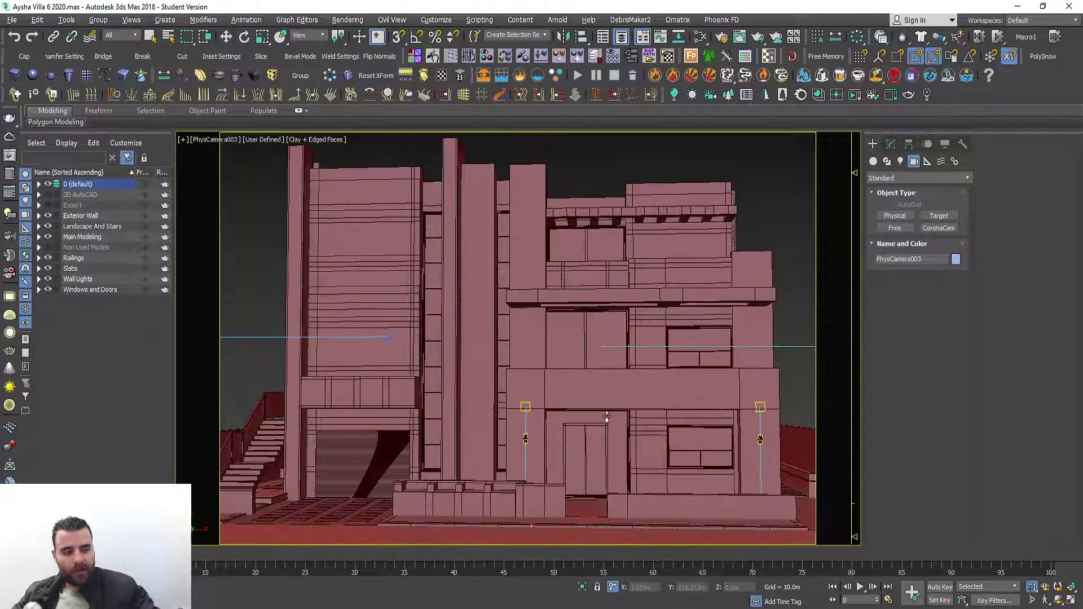
click(1060, 601)
drag(665, 441, 761, 484)
click(1032, 586)
drag(599, 378, 603, 347)
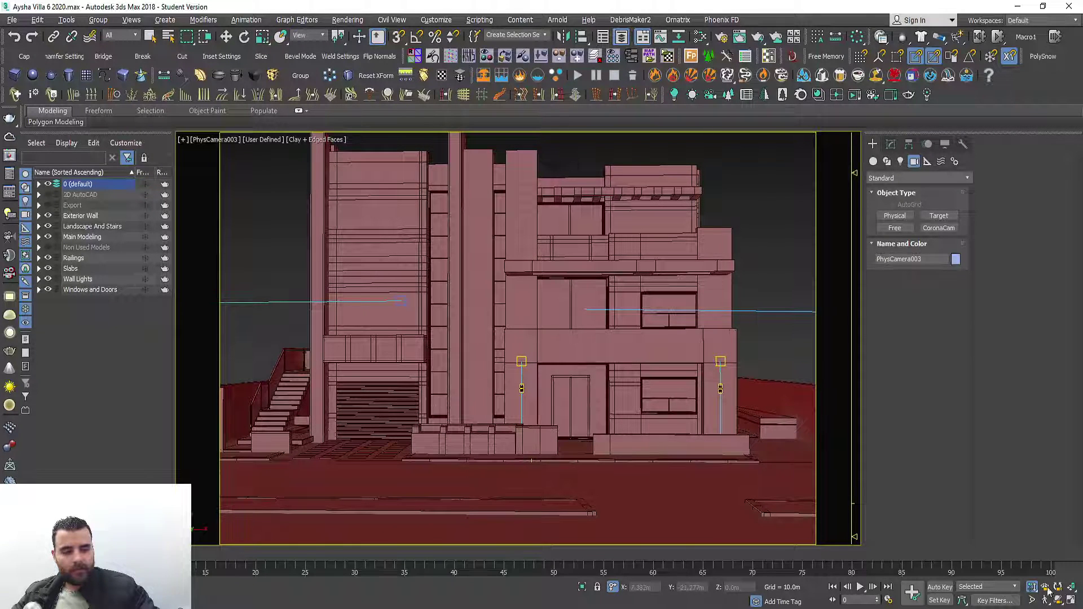
click(1058, 600)
mouse_move(718, 420)
mouse_down()
mouse_move(726, 414)
mouse_move(689, 384)
mouse_up()
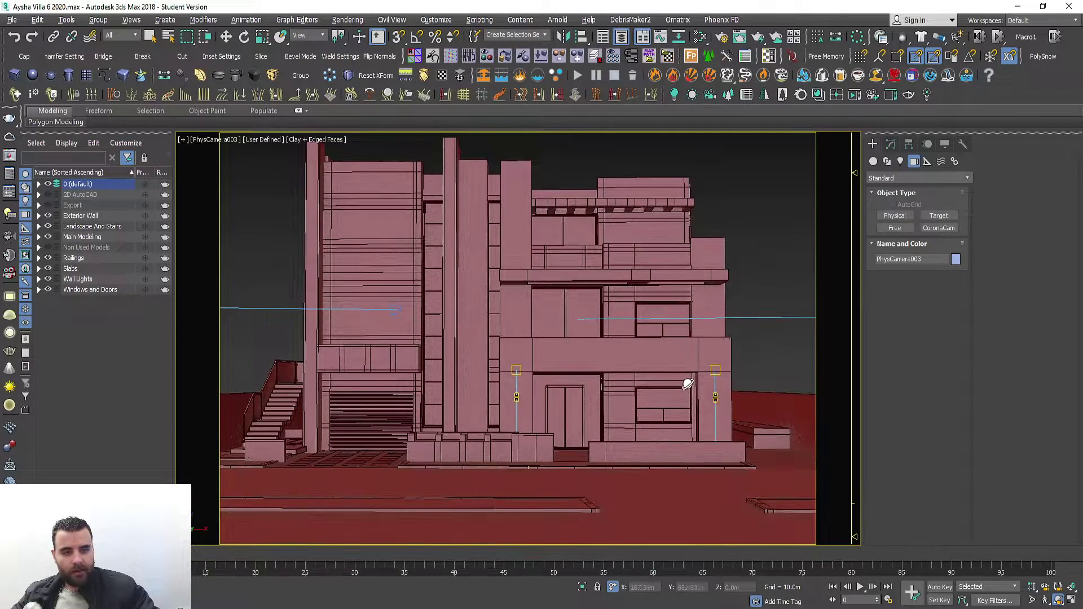
click(1032, 587)
drag(740, 417, 738, 411)
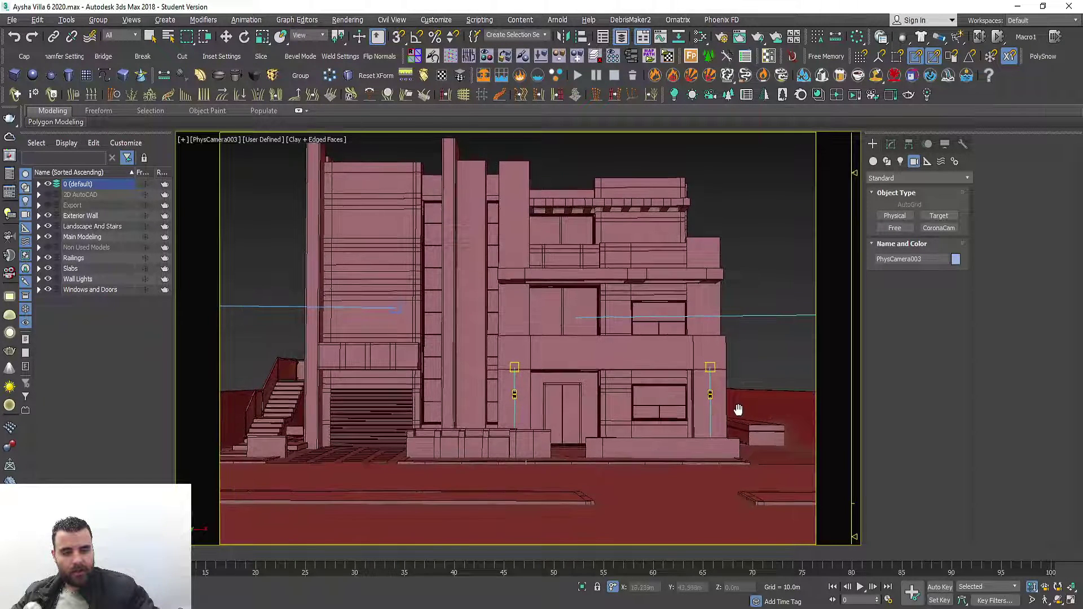
Enable Auto Vertical Tilt Correction in PhysCamera003's Perspective Control, then deselect it.
click(221, 146)
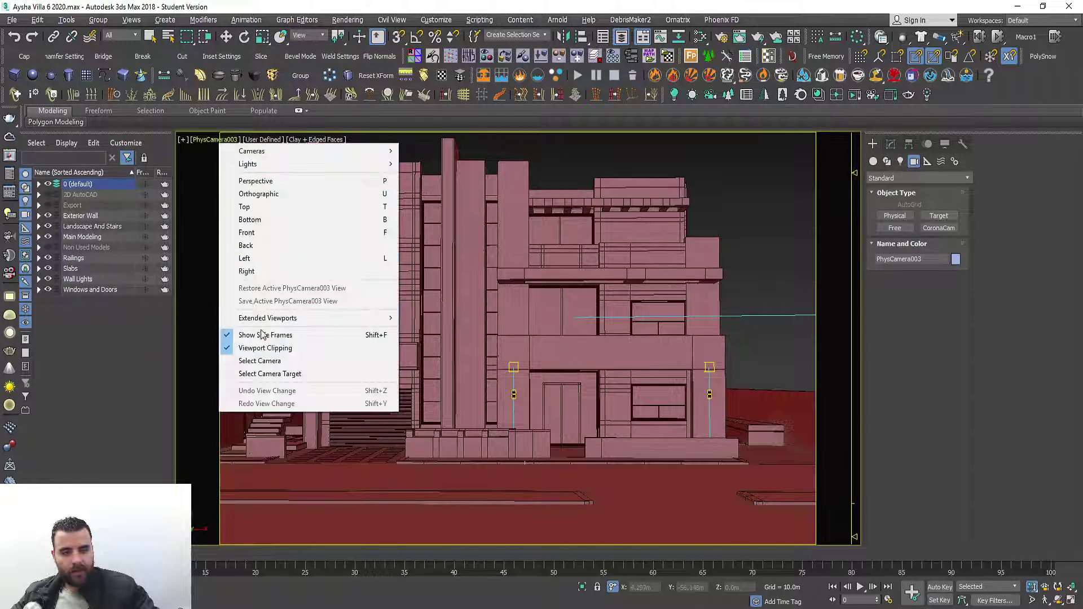
click(266, 358)
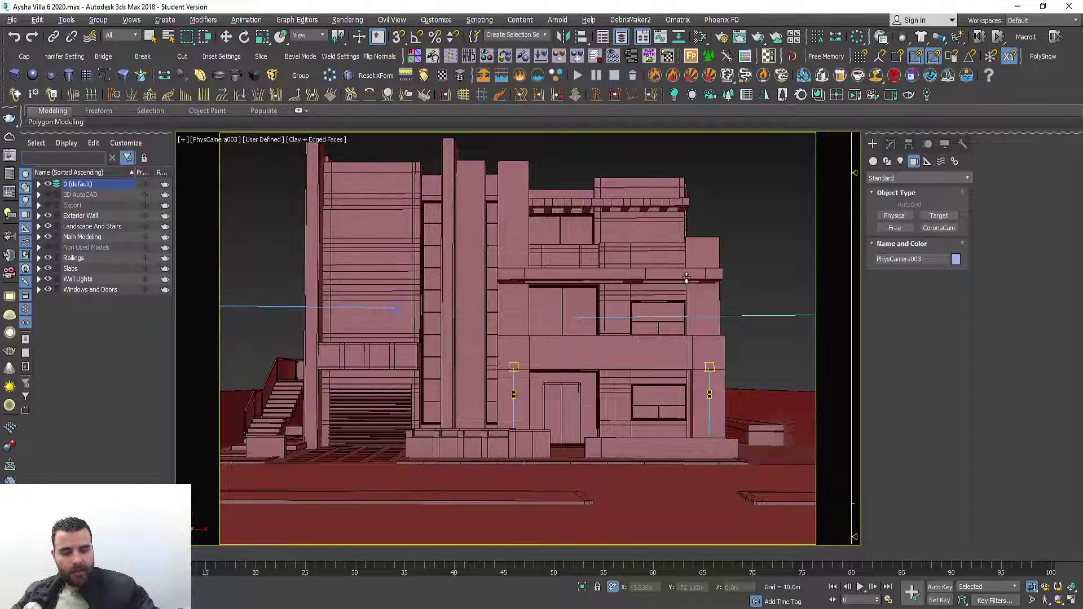
click(891, 144)
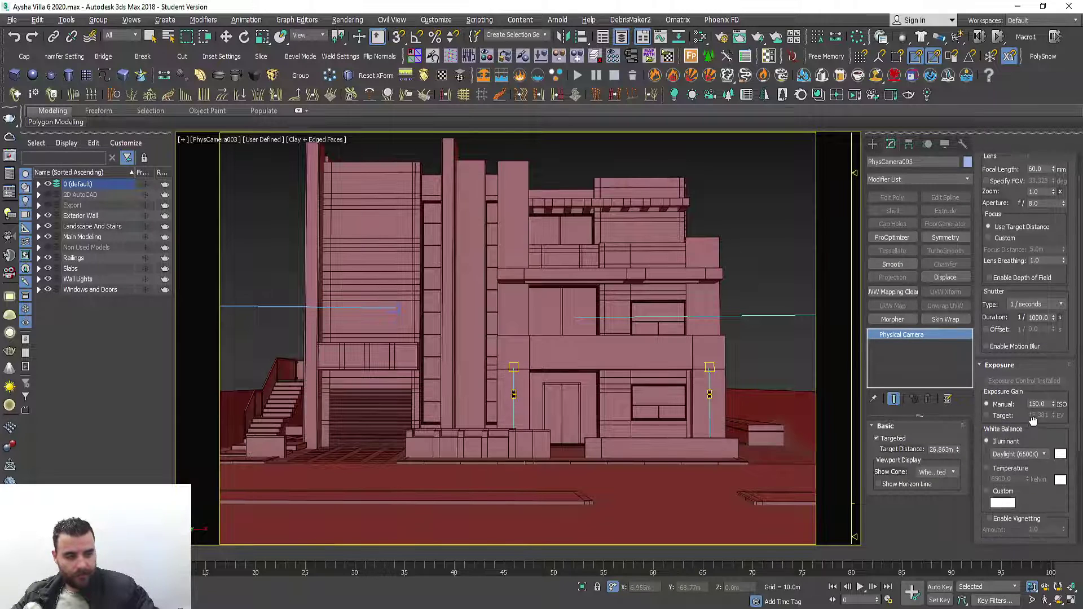
scroll(1033, 420, down, 5)
click(1016, 430)
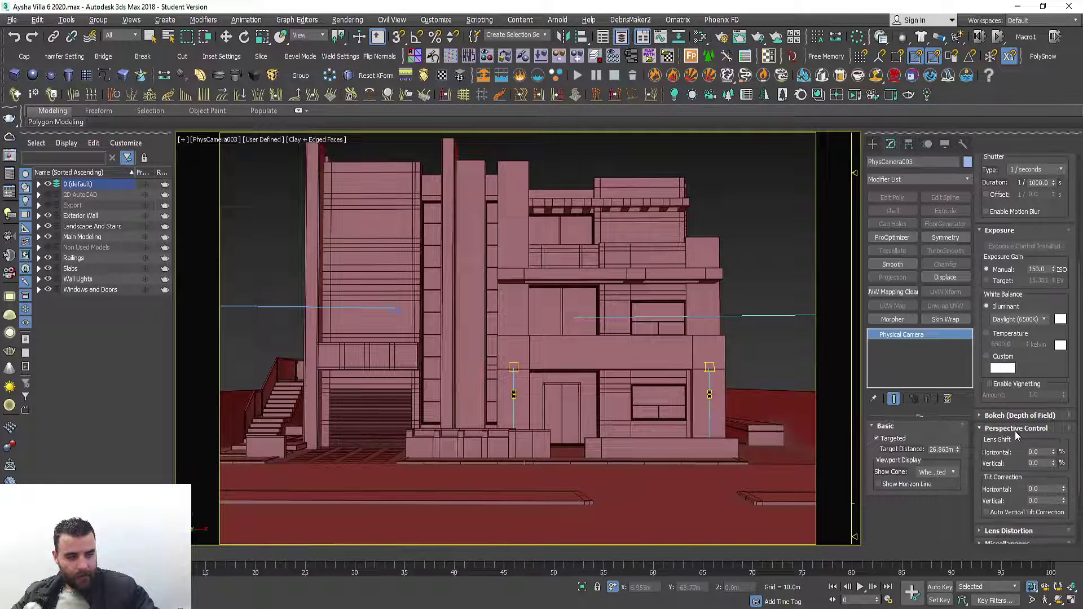
click(991, 512)
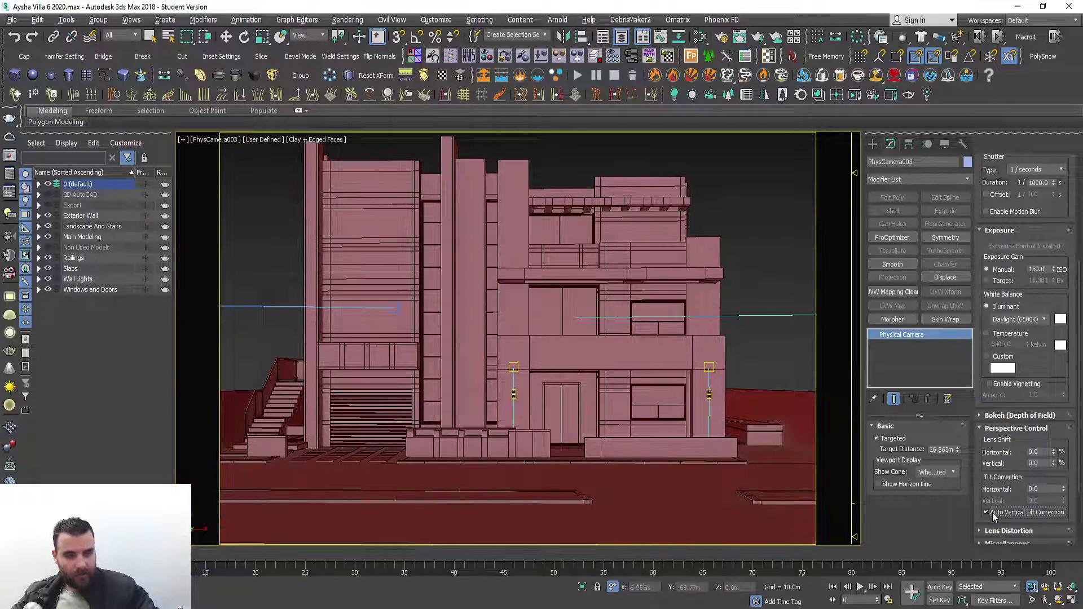
key(w)
click(730, 218)
View through PhysCamera002 and turn on its Auto Vertical Tilt Correction.
key(c)
double_click(516, 234)
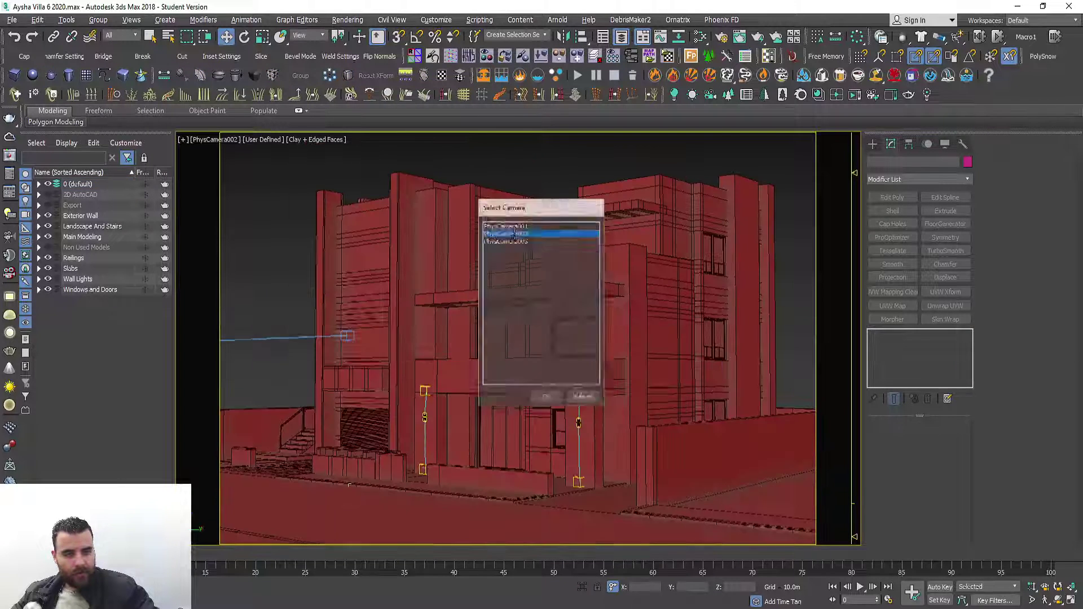
click(236, 143)
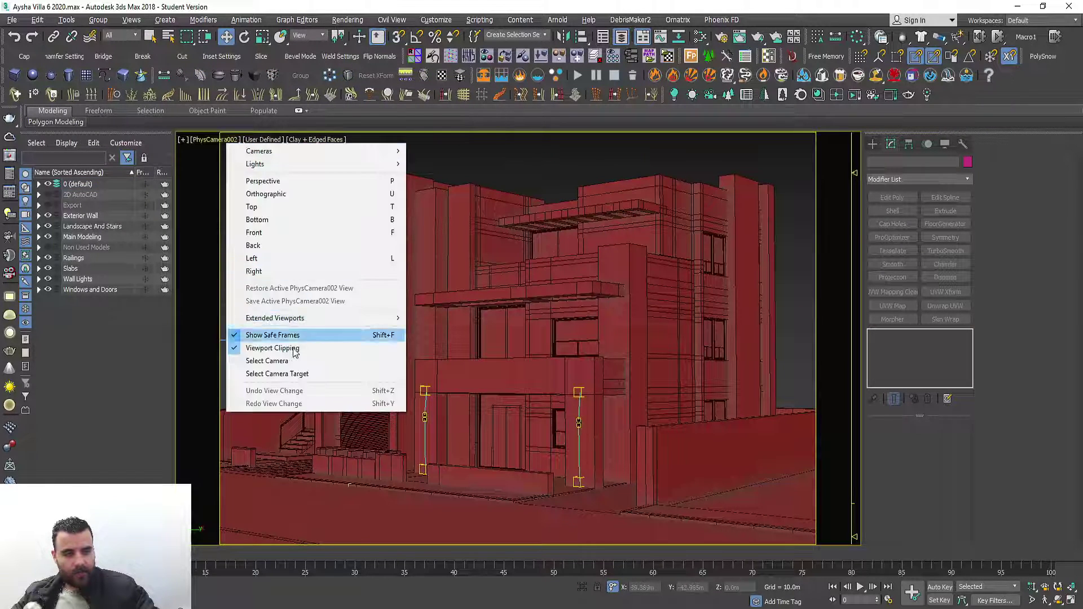
click(290, 362)
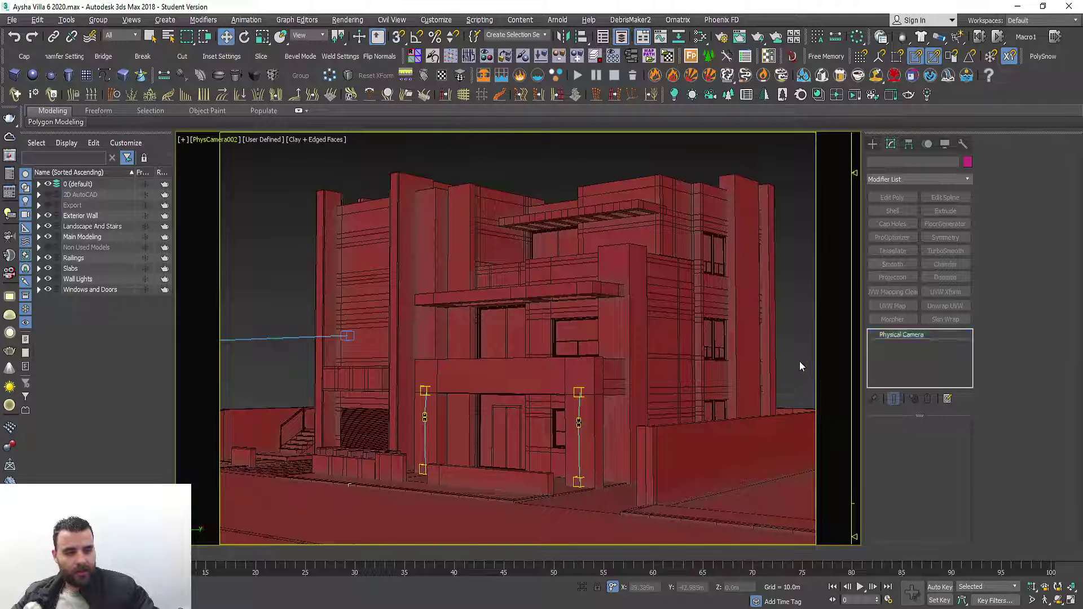
scroll(1035, 490, down, 3)
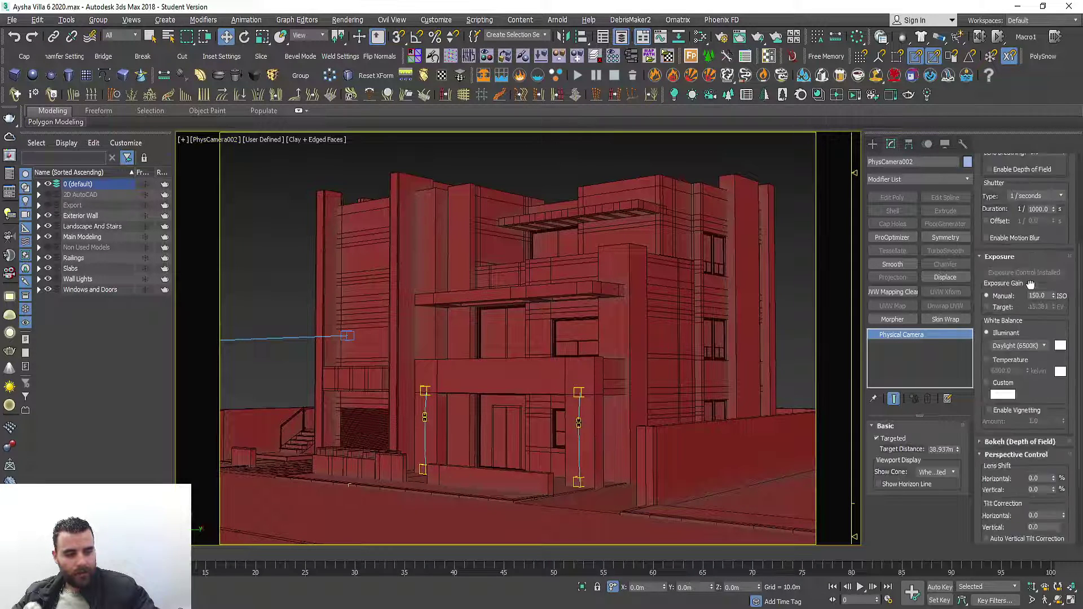
scroll(1006, 499, down, 2)
click(1002, 487)
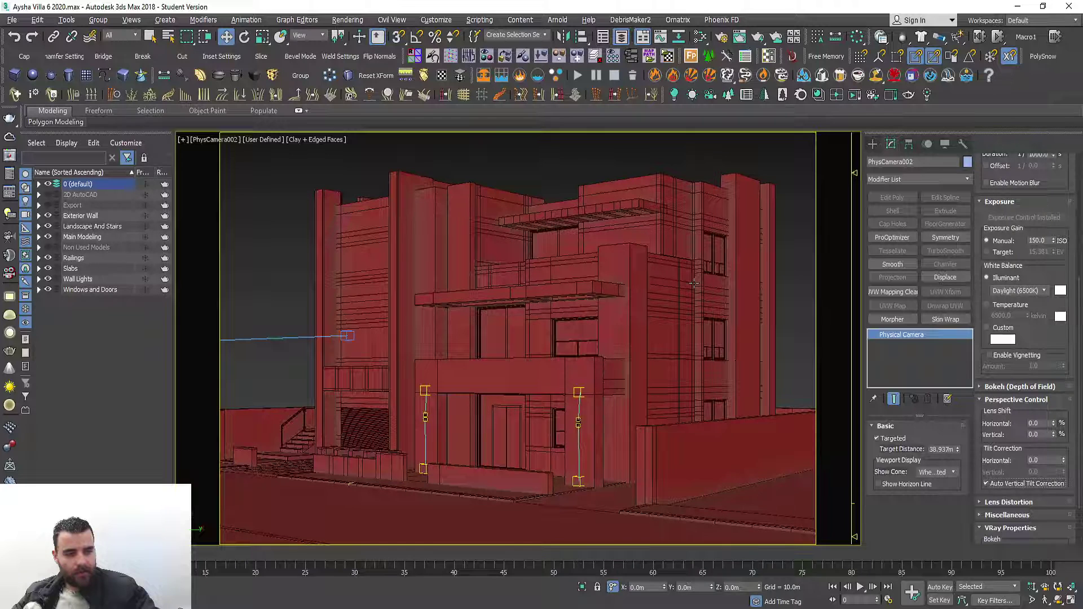
click(573, 162)
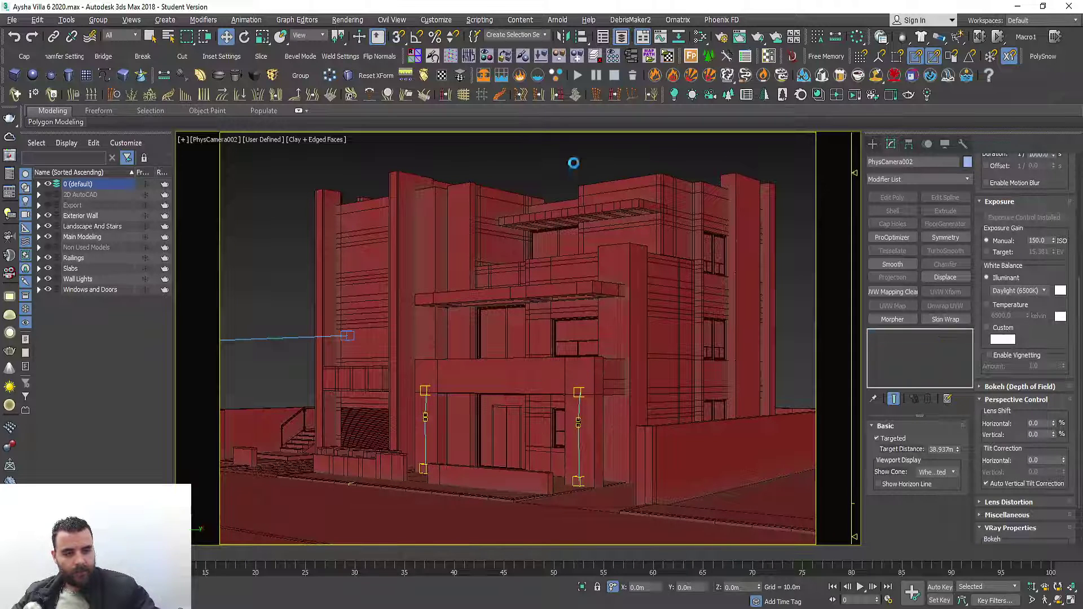
Turn on Auto Vertical Tilt Correction for PhysCamera001, then maximise the Top view.
key(c)
double_click(518, 229)
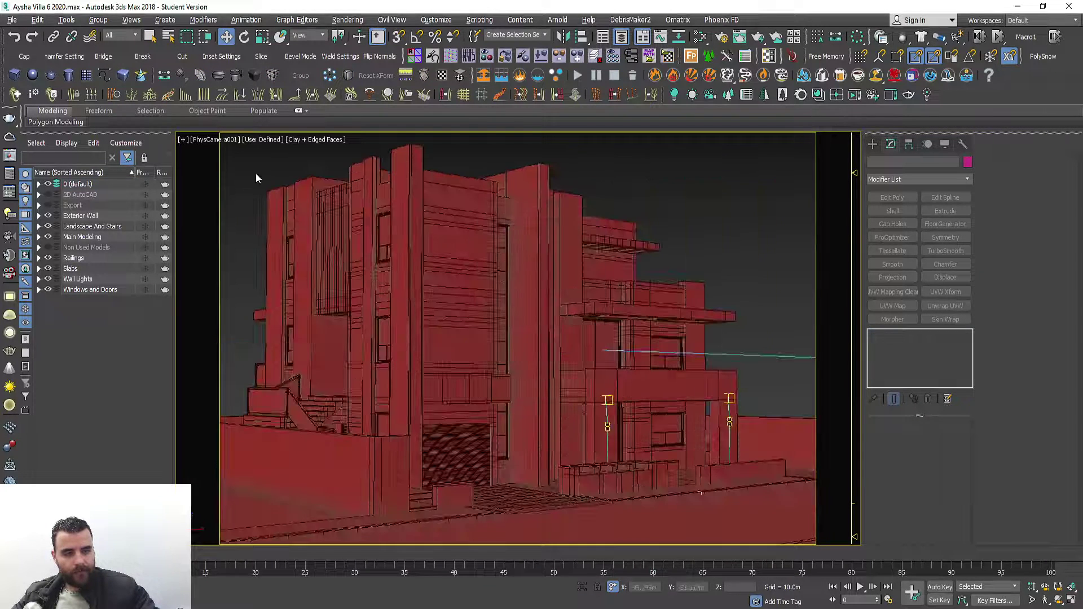
click(218, 140)
click(258, 362)
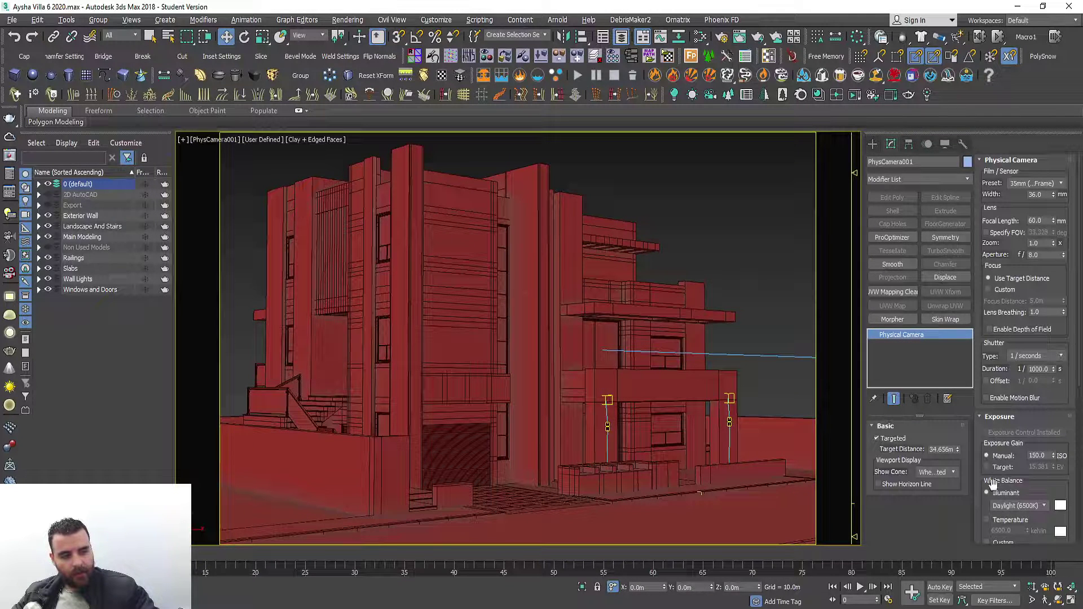
scroll(994, 474, down, 5)
click(987, 461)
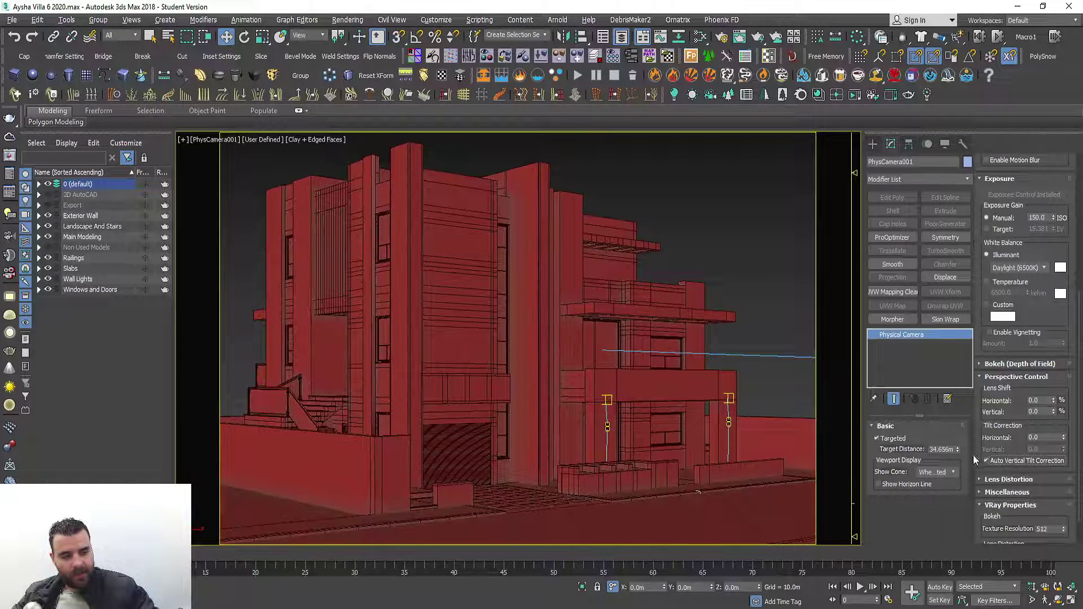
click(744, 249)
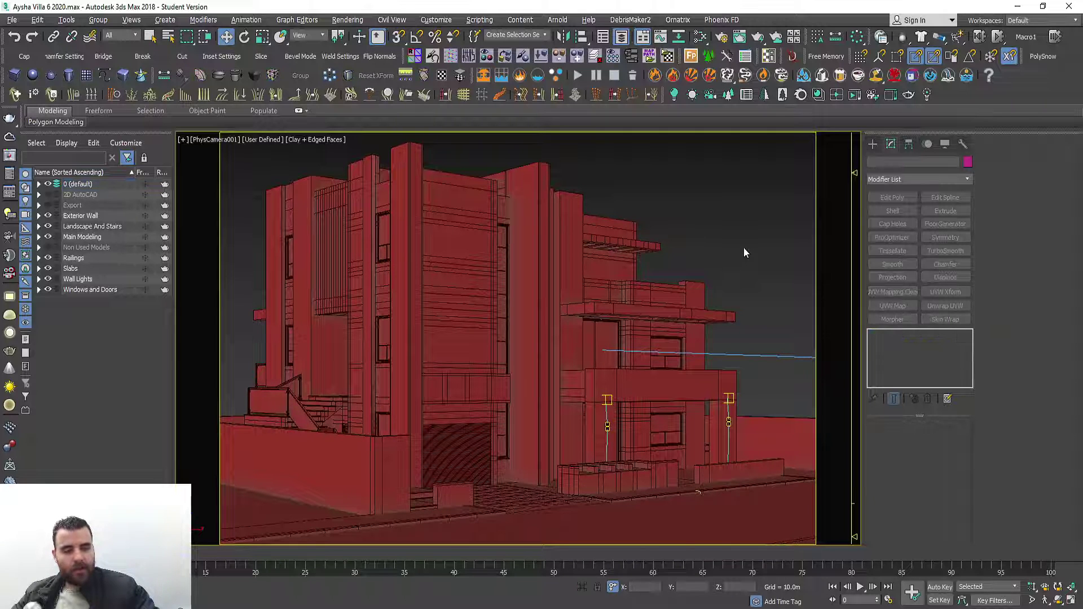
key(alt+w)
key(alt+w)
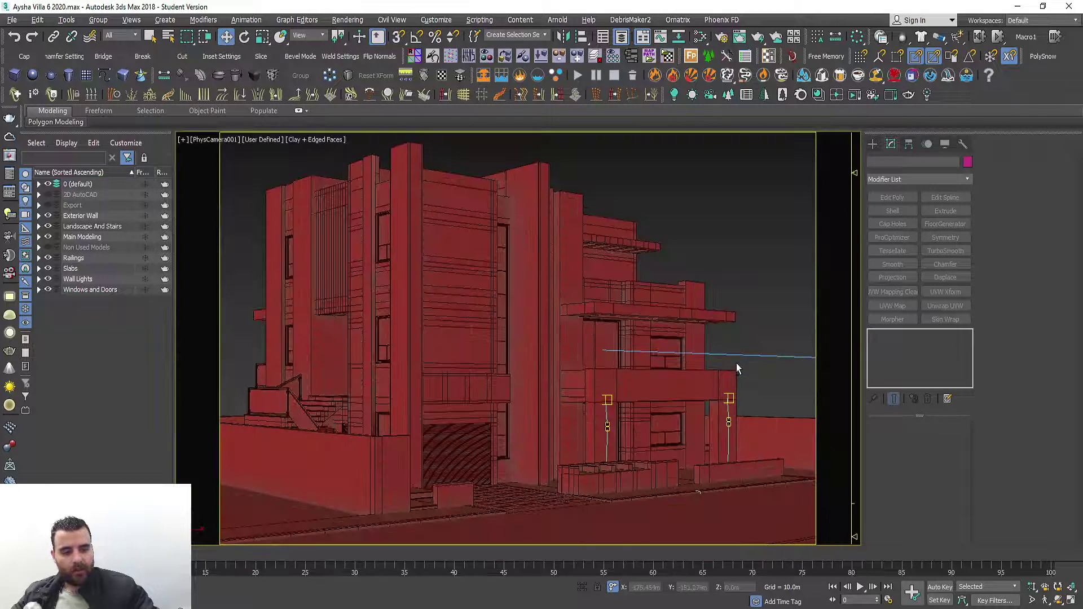
key(alt+w)
key(alt+w)
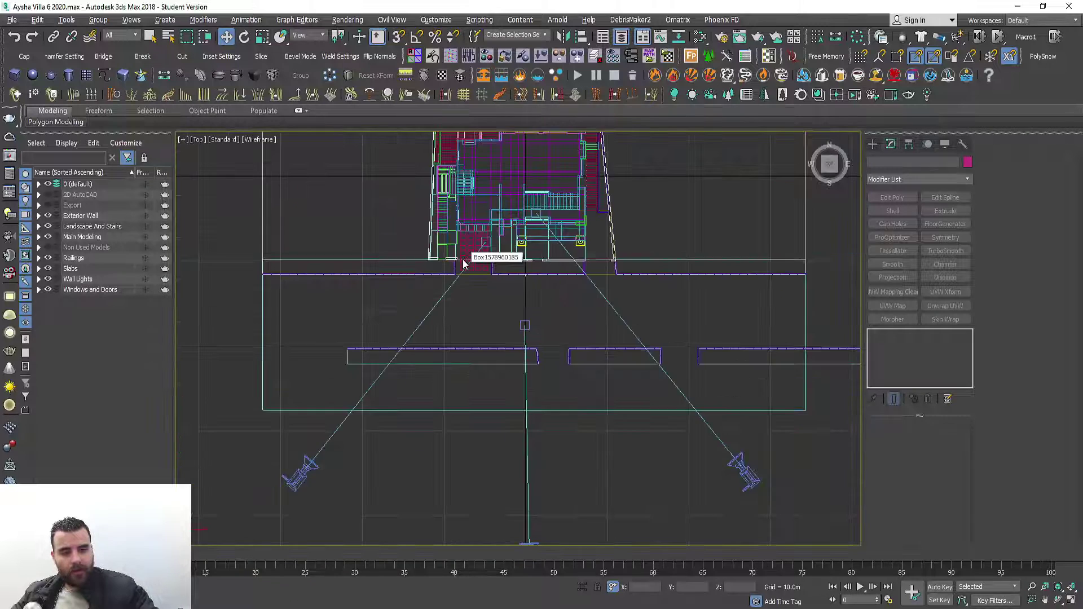
Set PhysCamera003 and its target to absolute X = 0 in Top view.
scroll(516, 483, up, 2)
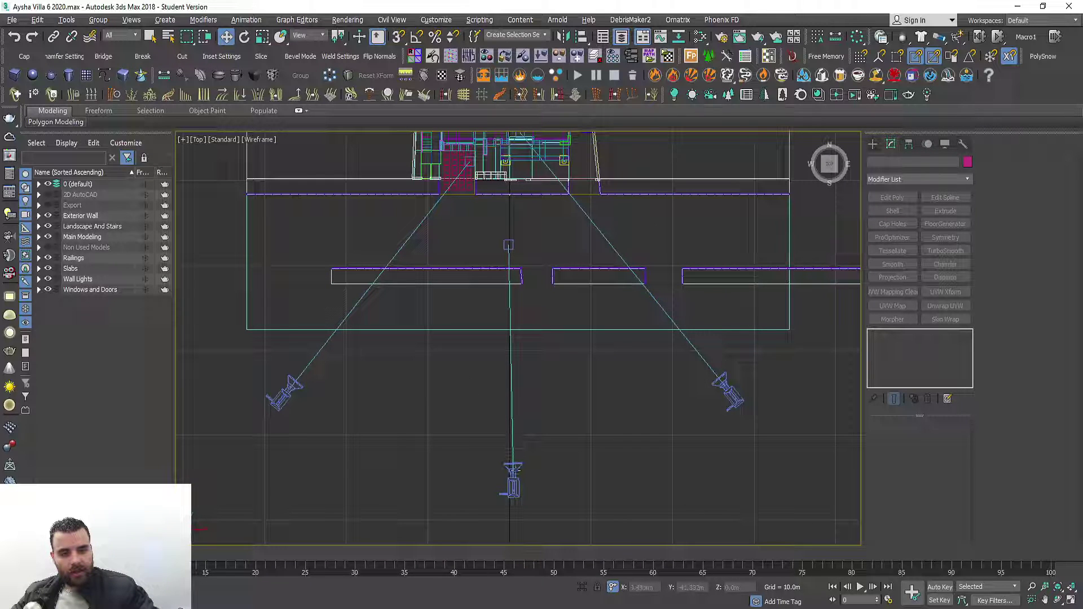
click(513, 470)
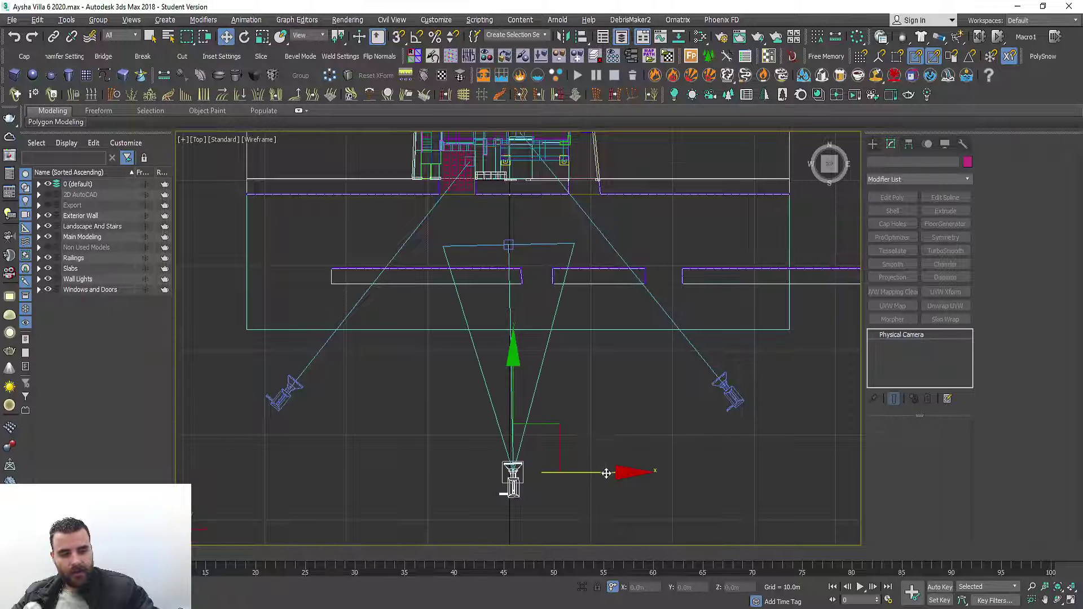
drag(606, 473, 604, 473)
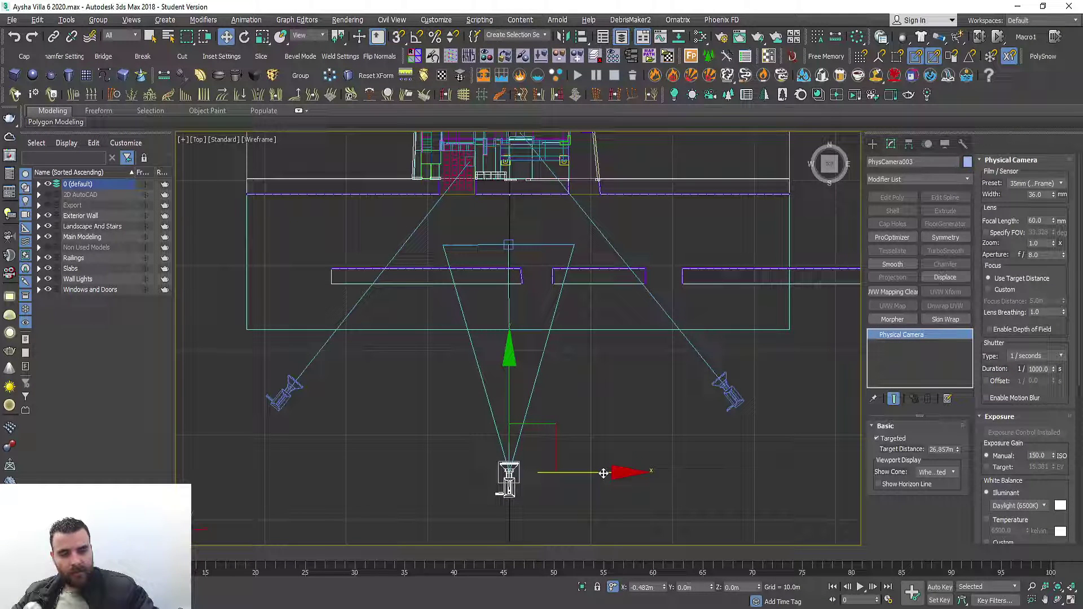
click(614, 589)
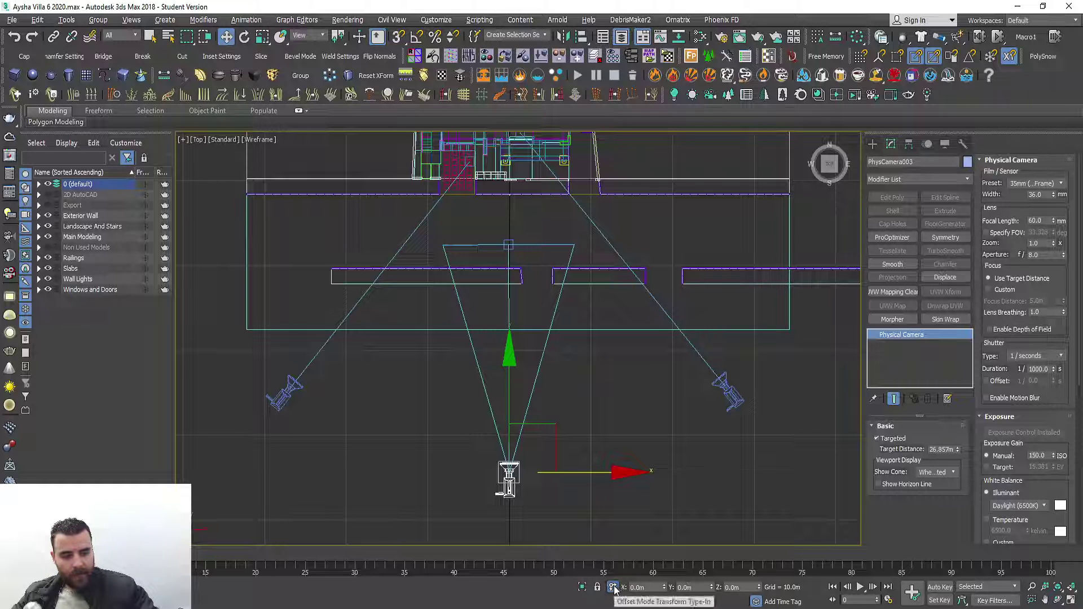
right_click(665, 588)
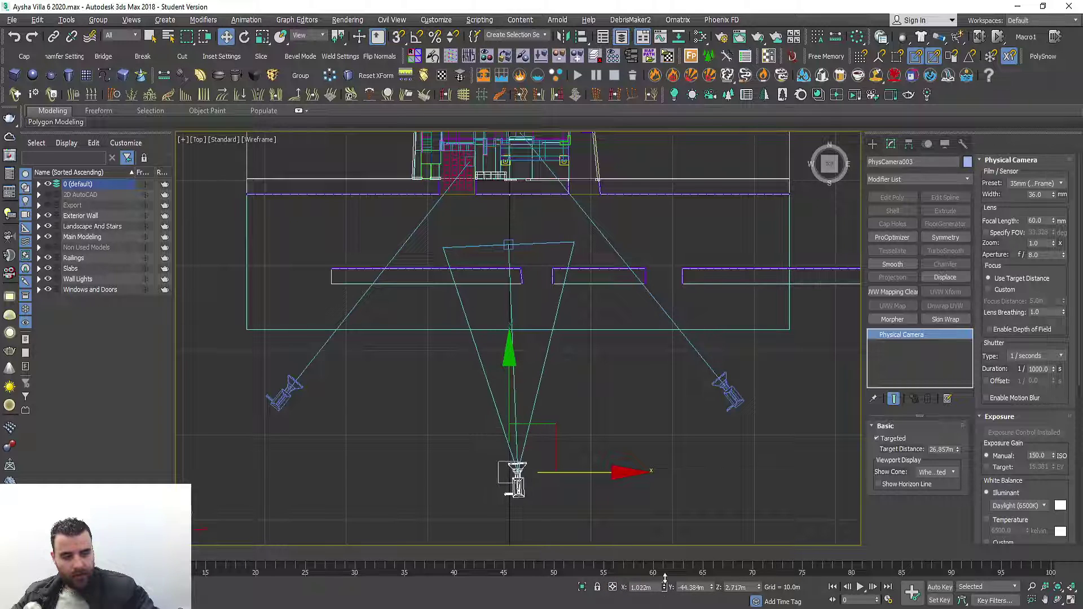
click(507, 243)
right_click(665, 589)
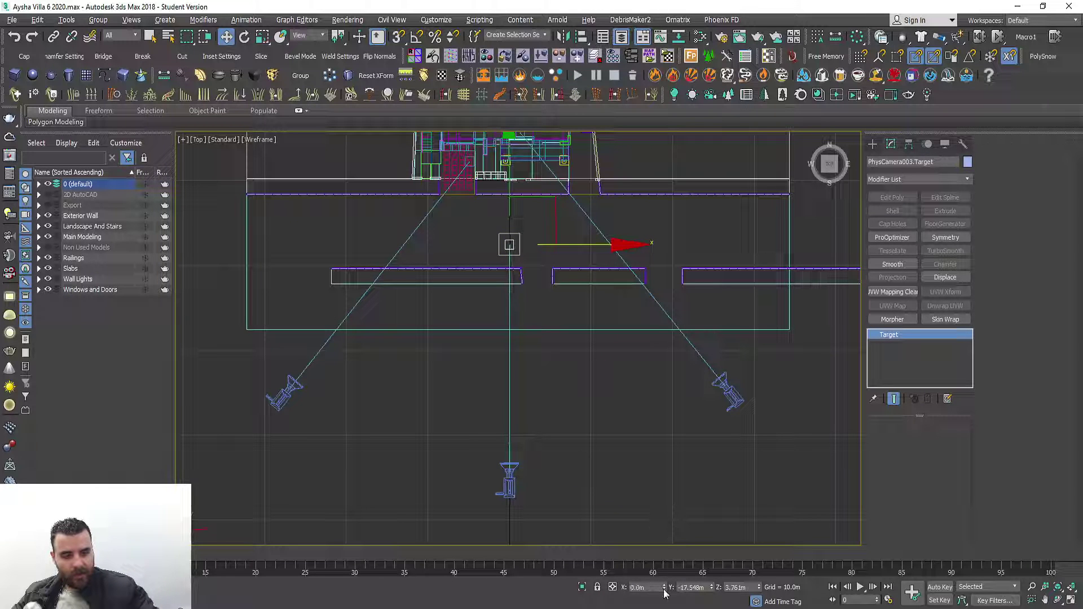
Check the PhysCamera003 view, then return to a maximised Top view.
key(alt+w)
right_click(673, 416)
key(alt+w)
key(c)
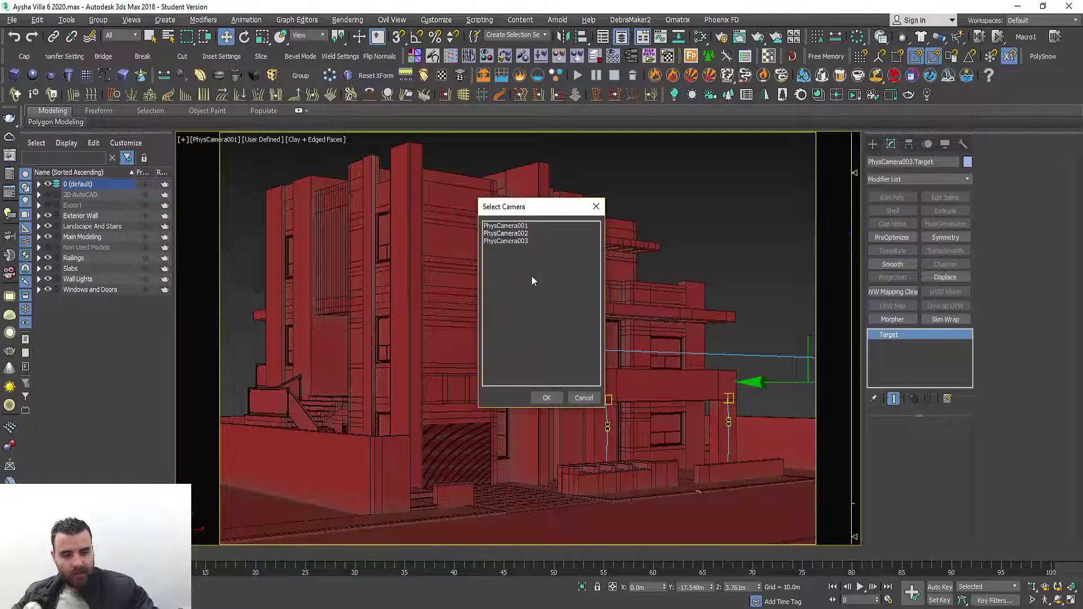
double_click(521, 241)
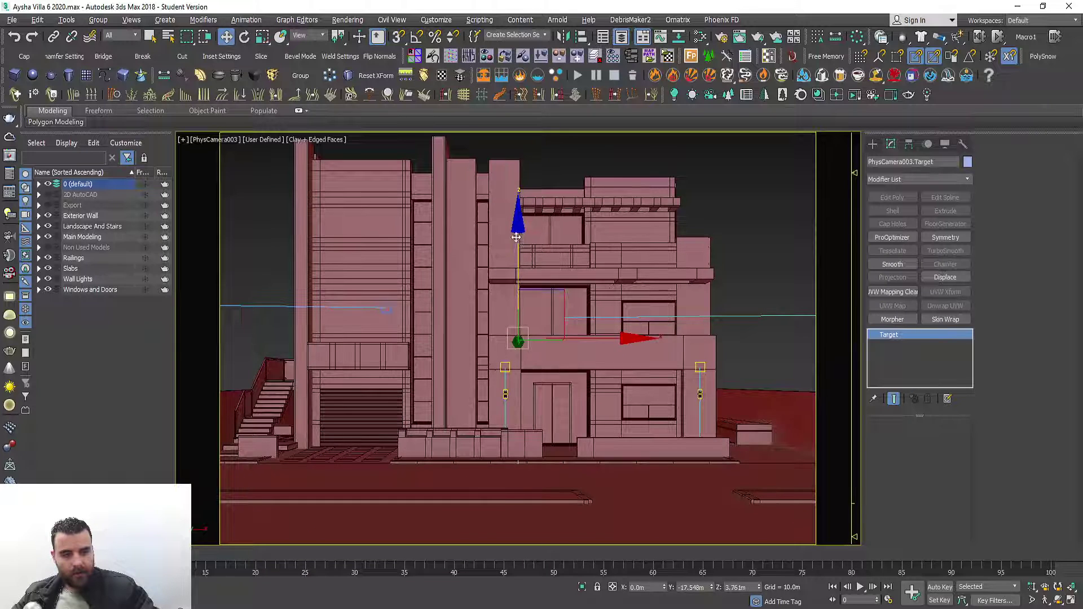
key(alt+w)
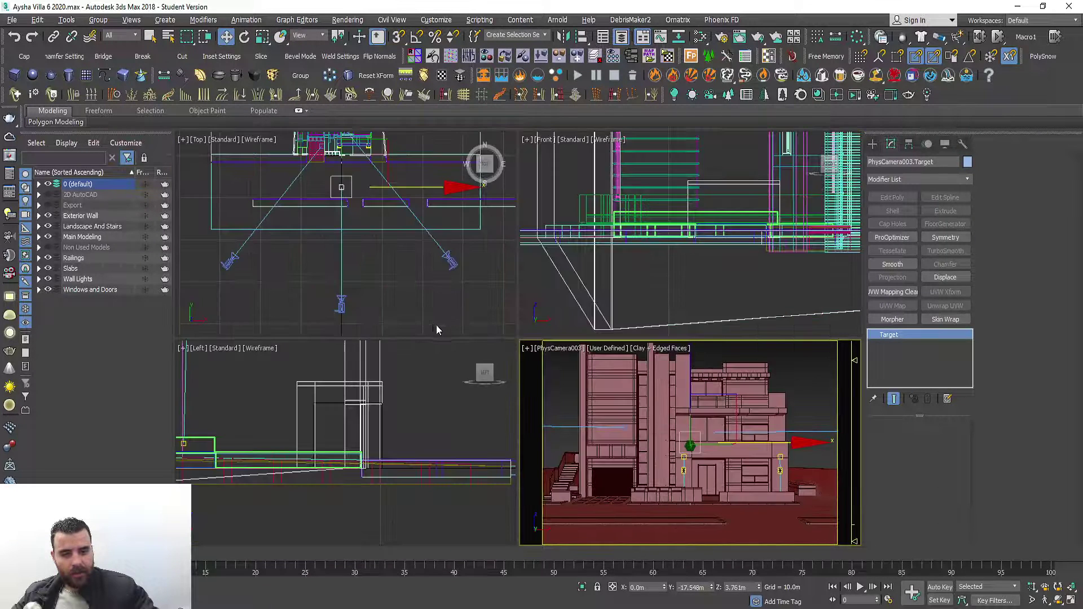
right_click(436, 325)
key(alt+w)
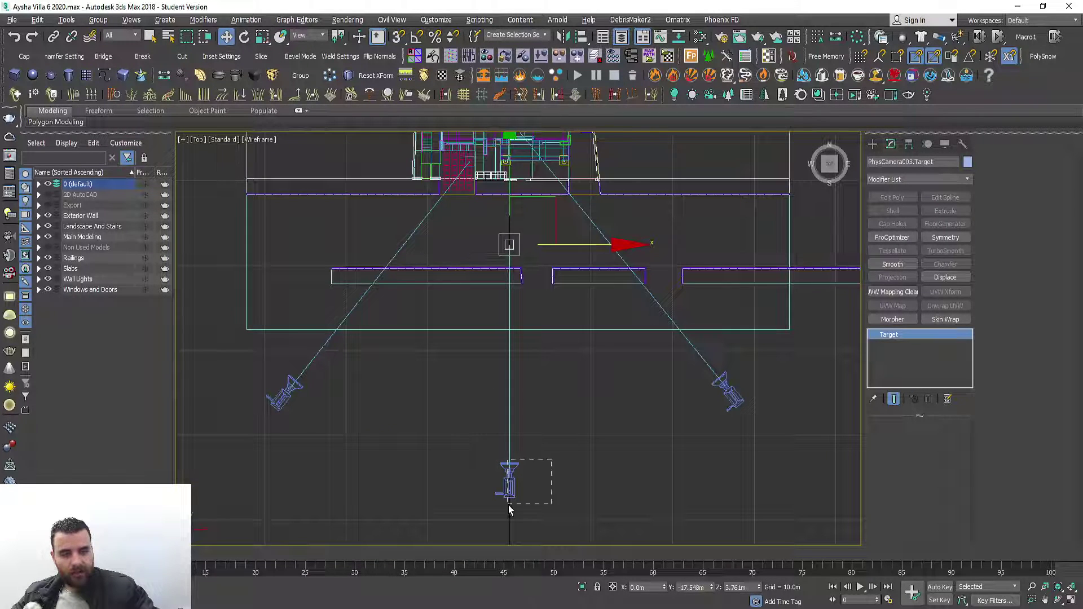
Select PhysCamera003 and slide it along X in its full-screen view to centre the villa.
click(509, 505)
key(alt+w)
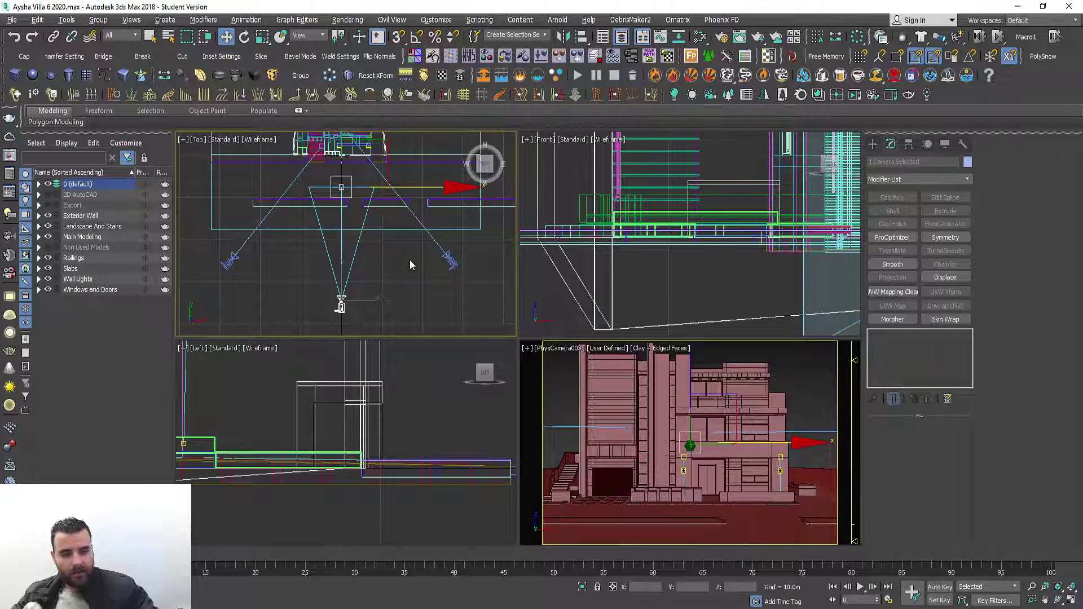
right_click(602, 351)
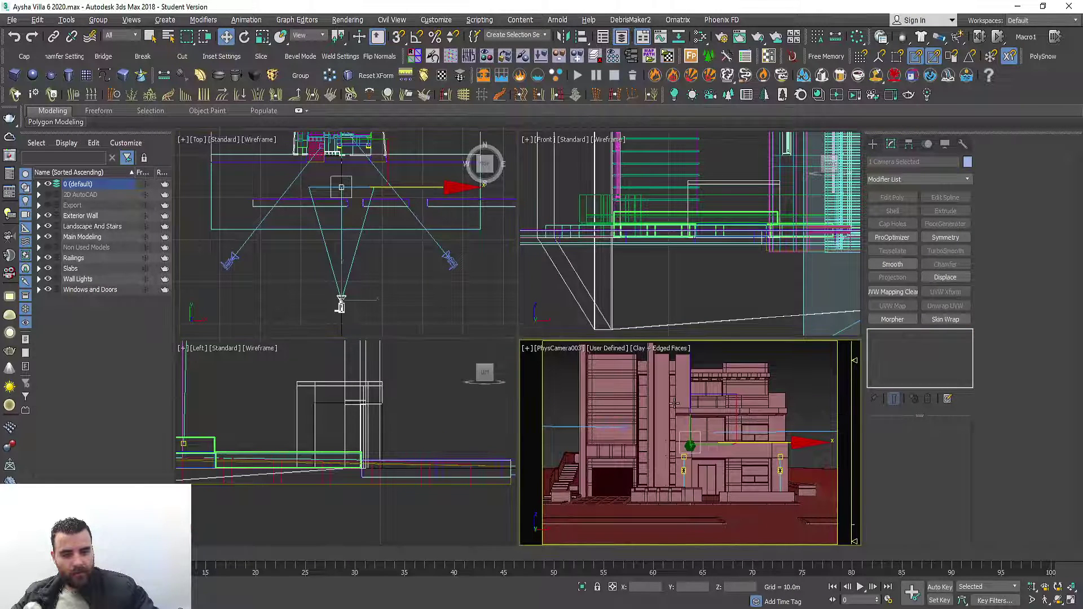
key(alt+w)
drag(608, 340, 562, 340)
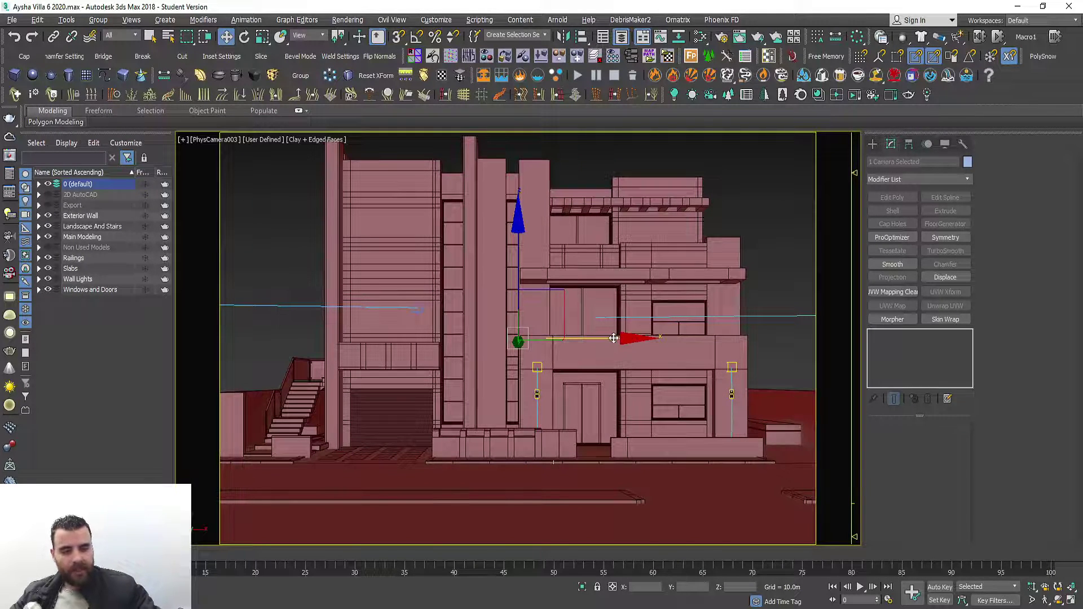
mouse_move(608, 338)
mouse_down()
mouse_move(595, 338)
mouse_move(619, 339)
mouse_up()
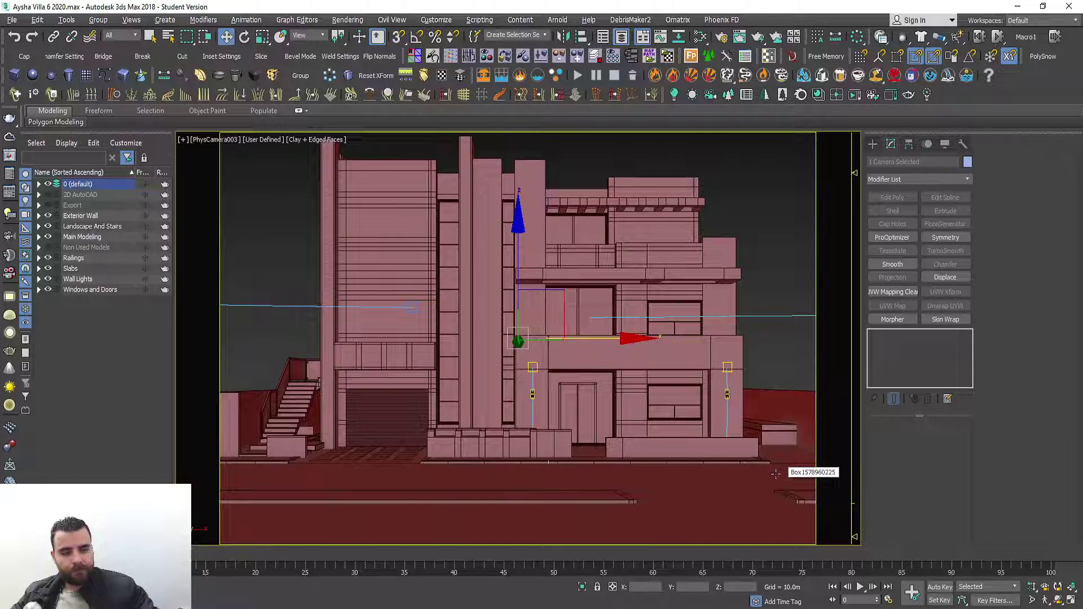
Select both ground slab edges and offset them along X to about 7.35m.
click(594, 501)
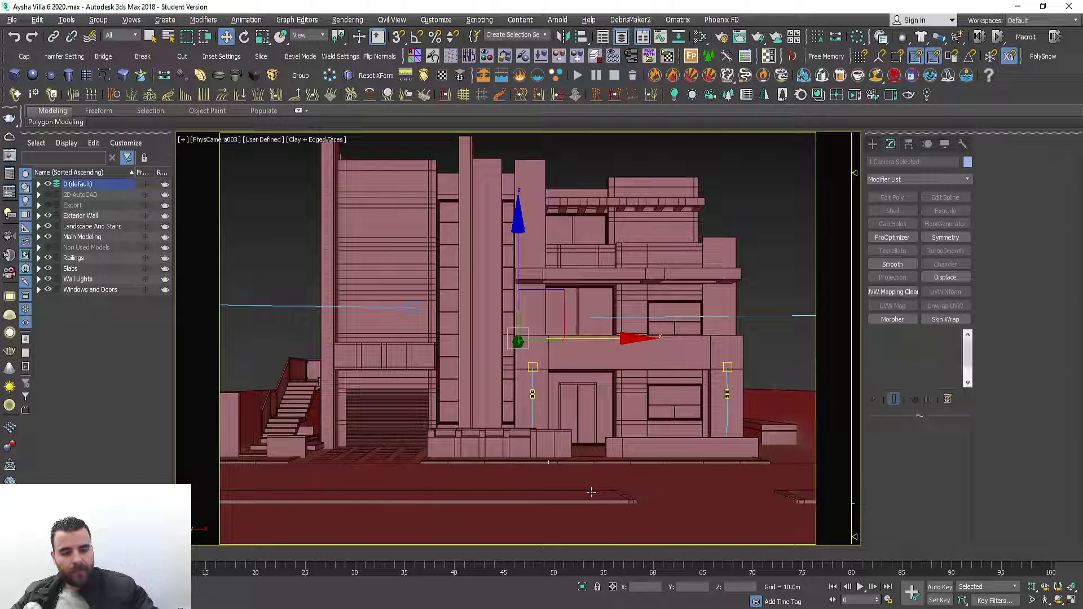
ctrl+click(627, 495)
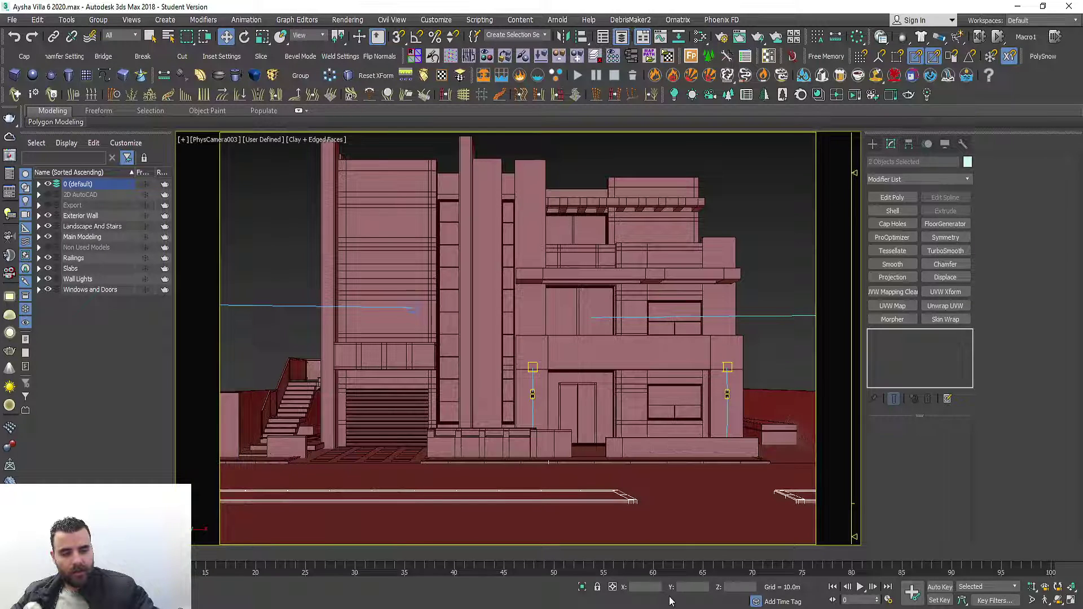
click(613, 588)
mouse_move(664, 587)
mouse_down()
mouse_move(710, 402)
mouse_move(759, 512)
mouse_move(732, 245)
mouse_move(744, 314)
mouse_up()
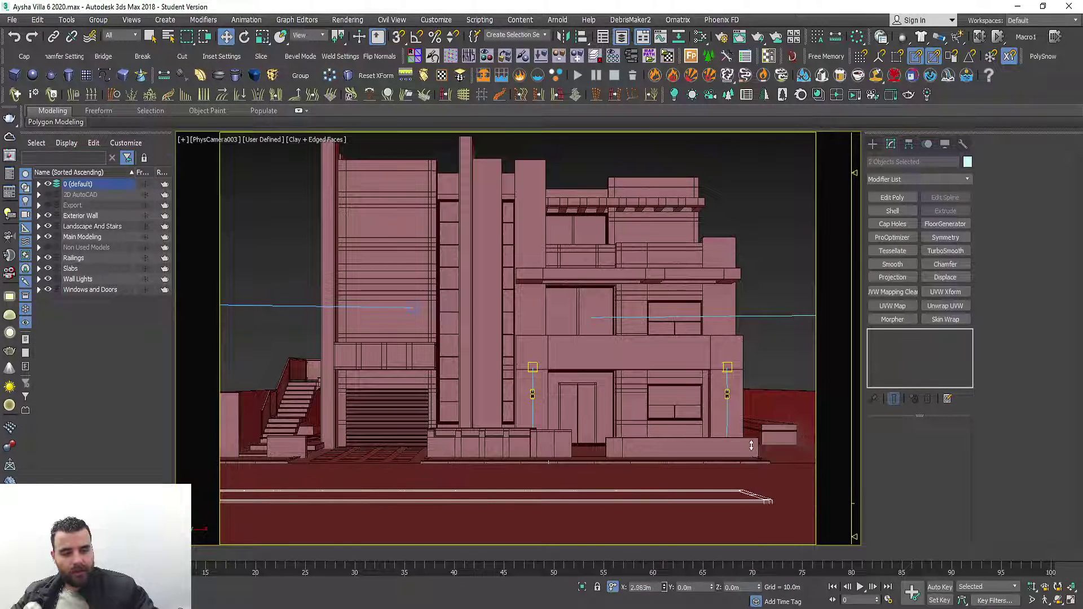
drag(735, 275, 735, 259)
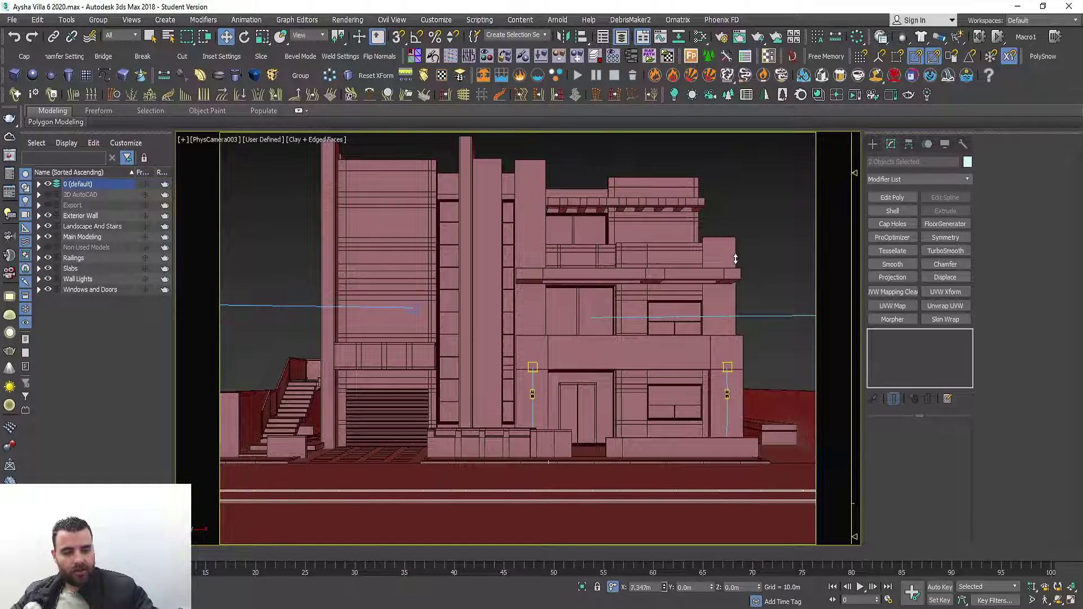
Check the slab positions in the zoomed Top view, then return to the camera view and deselect.
key(alt+w)
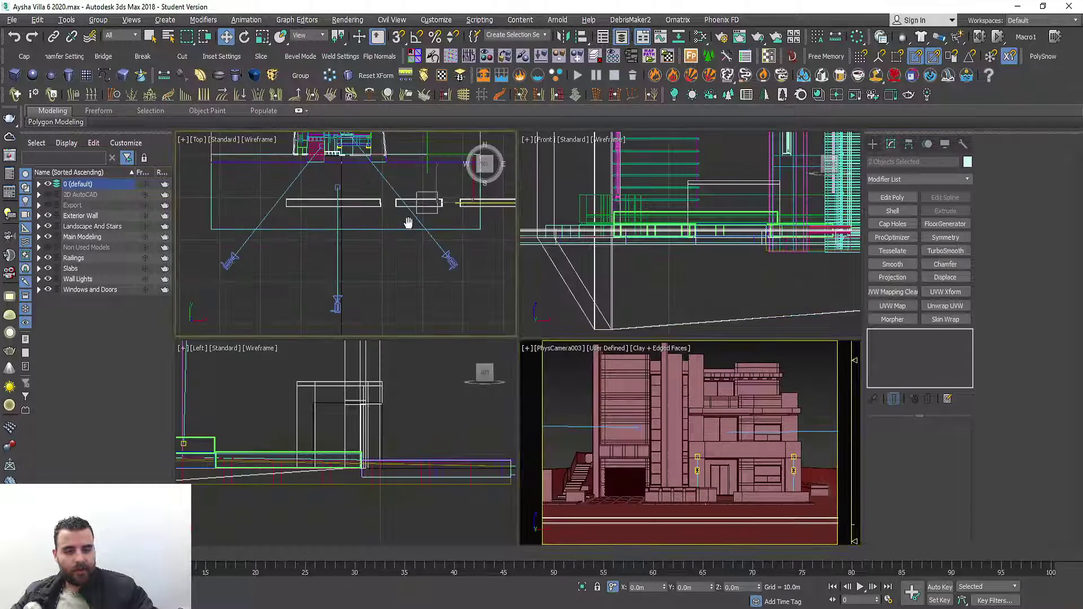
key(alt+w)
scroll(472, 265, up, 1)
scroll(479, 276, up, 1)
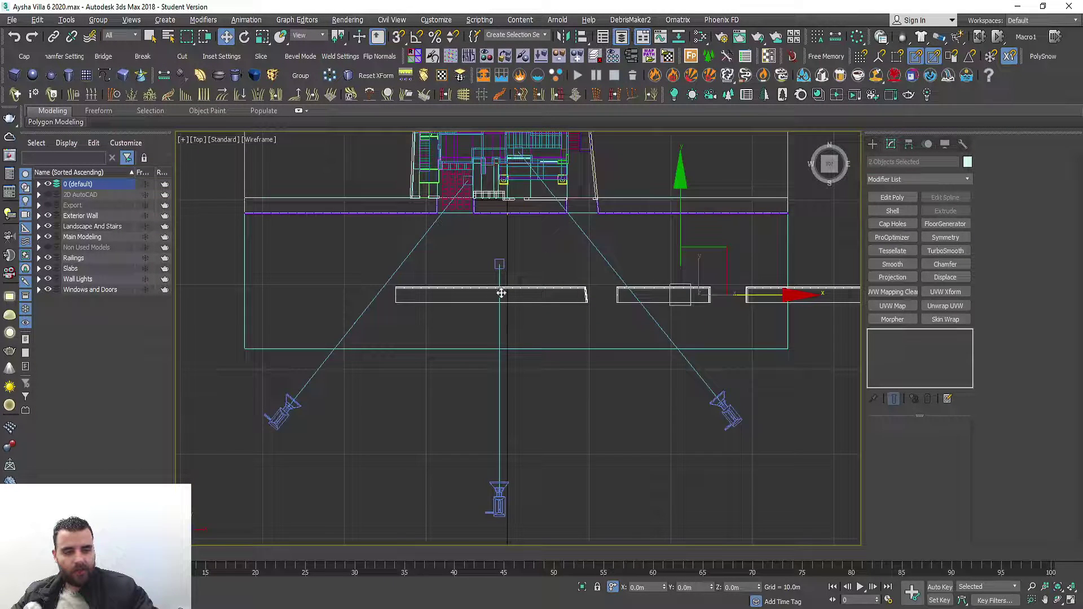
scroll(594, 293, up, 5)
key(alt+w)
key(alt+w)
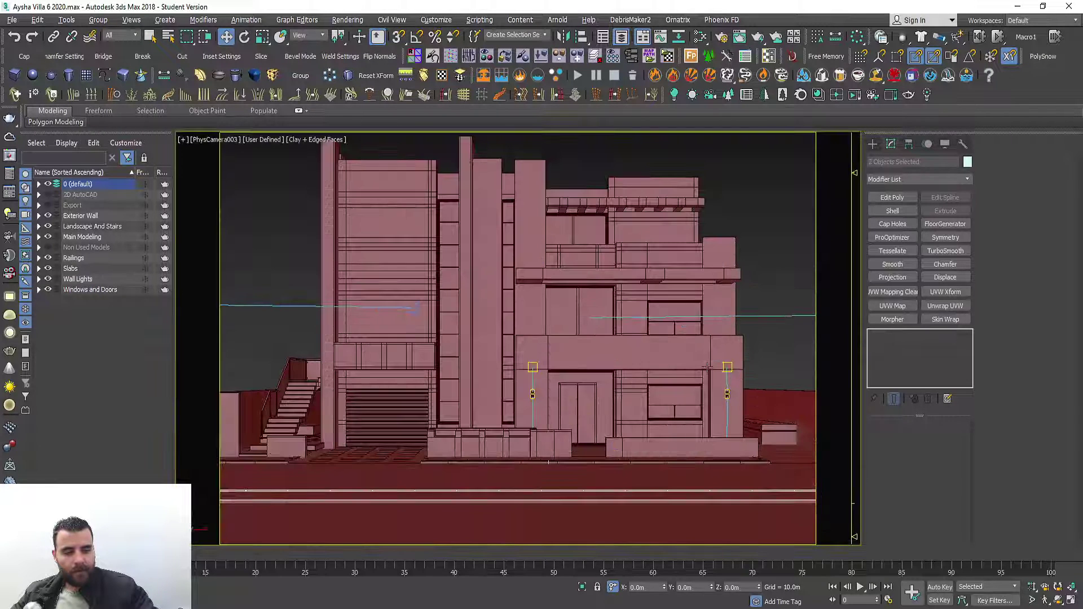
click(767, 265)
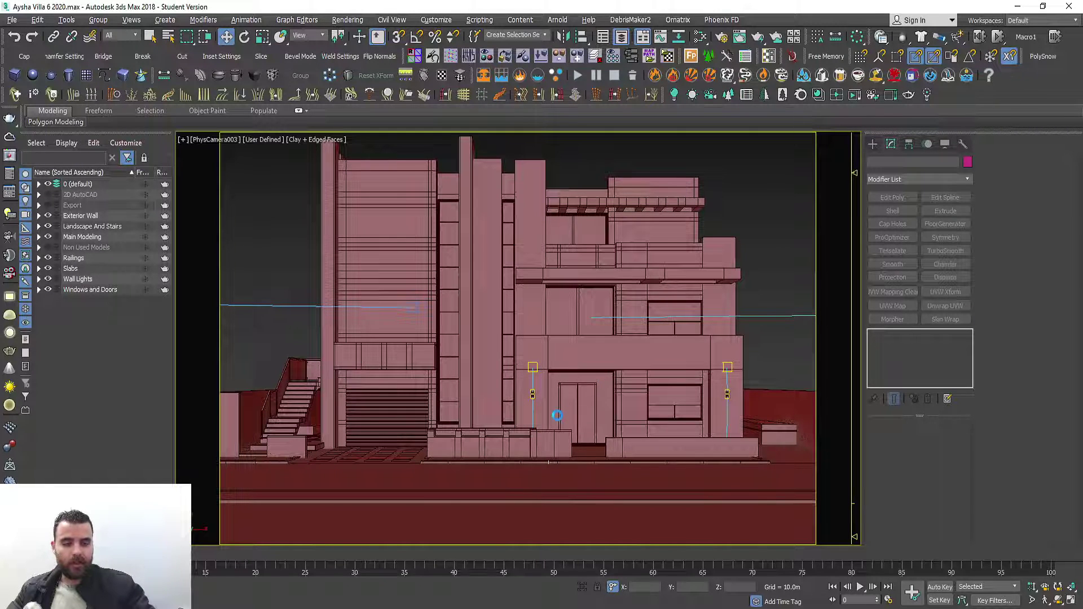
key(alt+w)
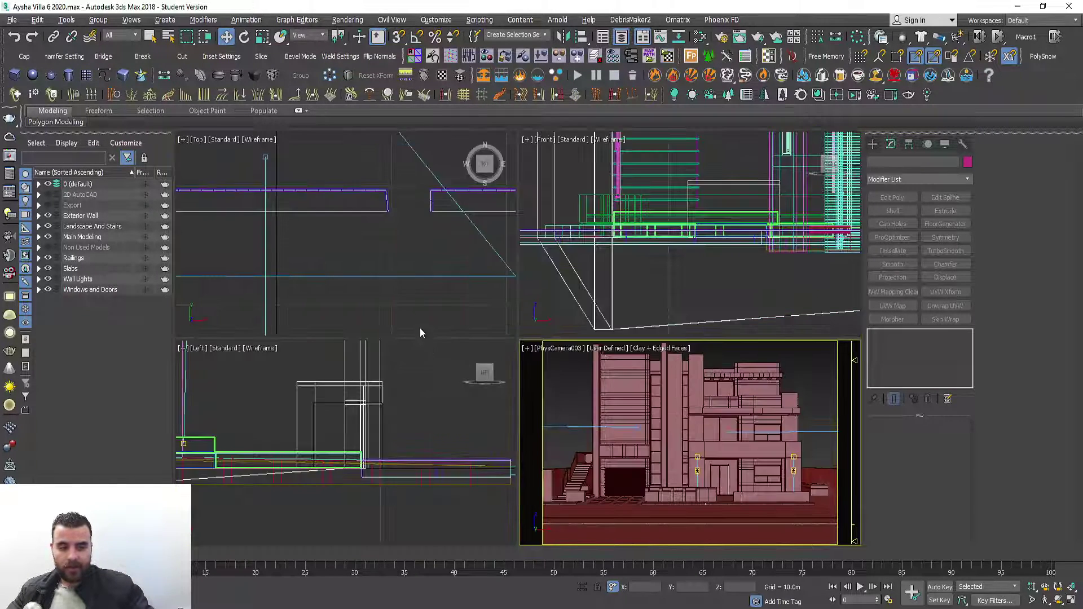
key(alt+w)
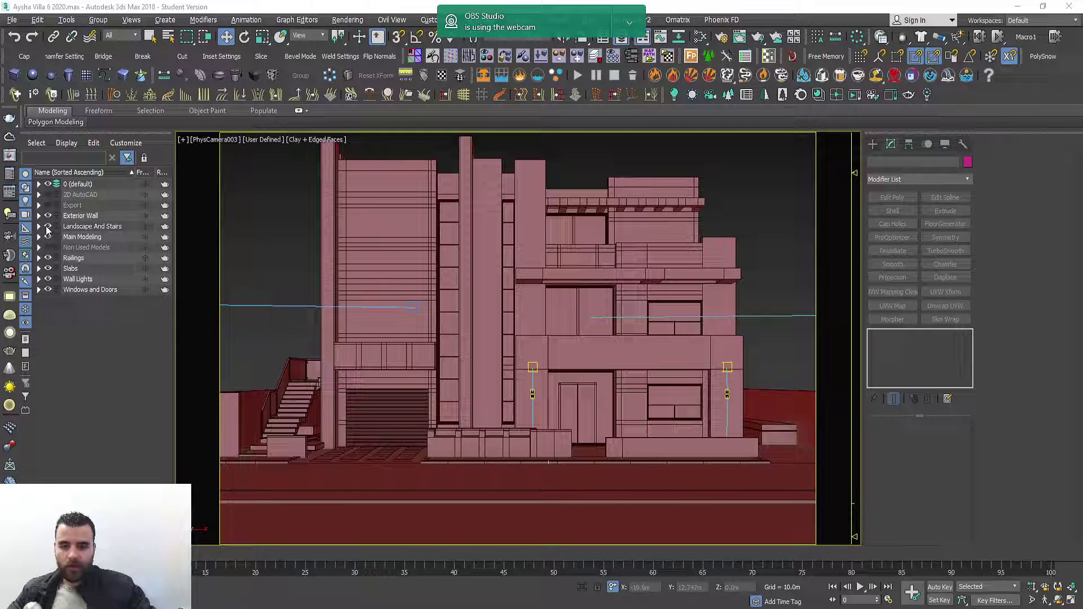
Expand the Exterior Wall layer and unhide its seven foreground wall boxes.
click(39, 226)
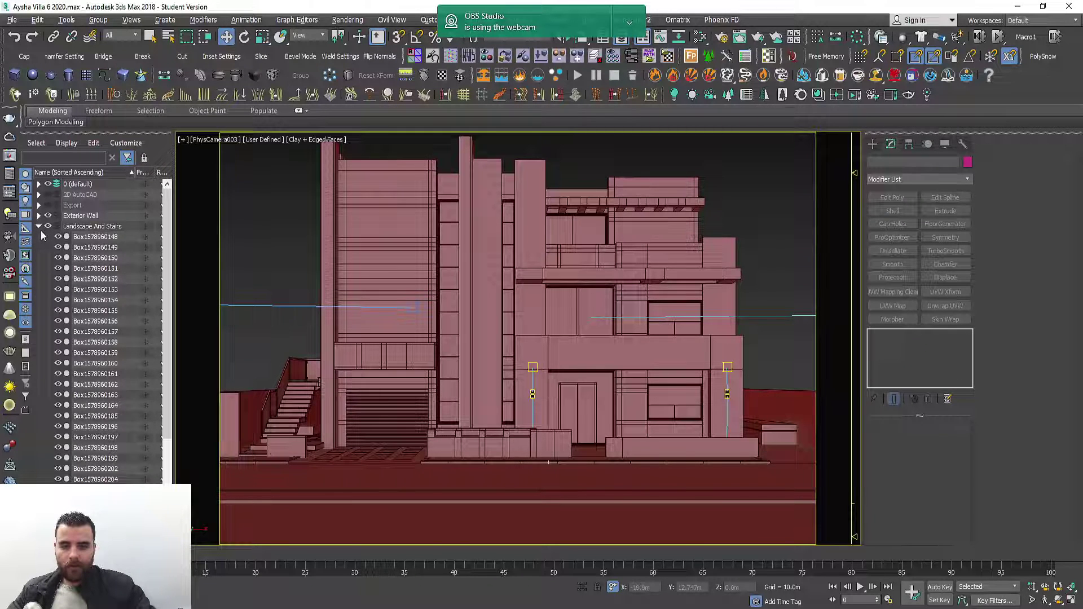
click(39, 227)
click(39, 216)
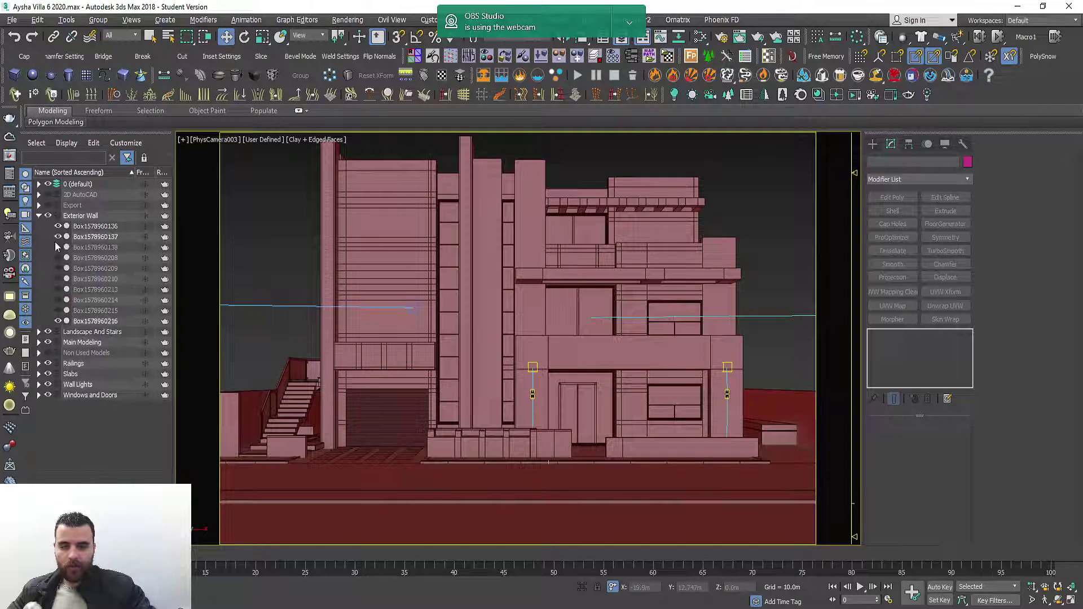
click(65, 249)
shift+click(61, 311)
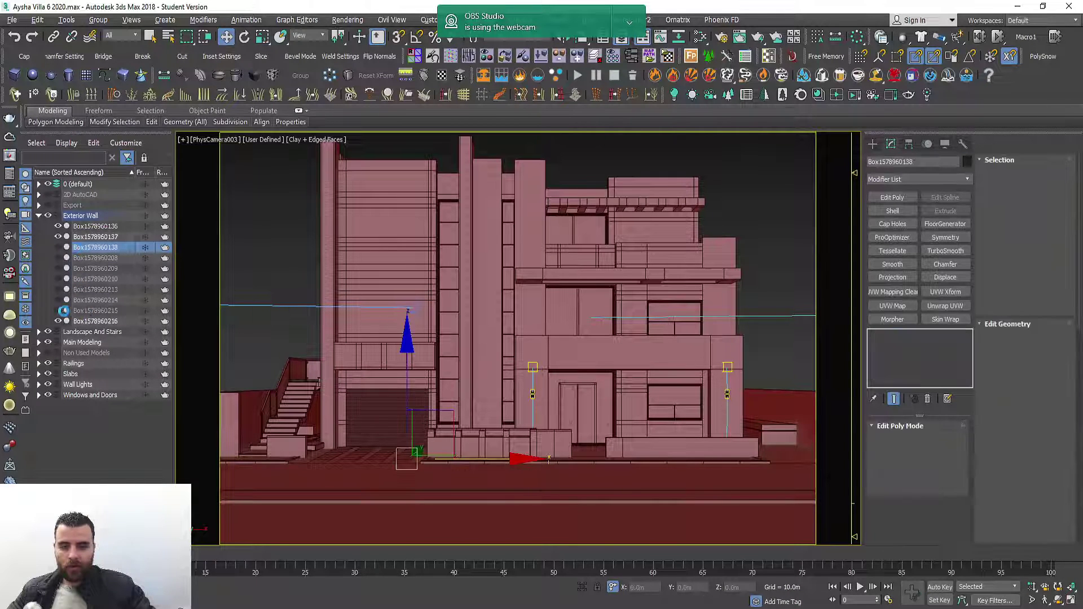
right_click(248, 317)
click(286, 269)
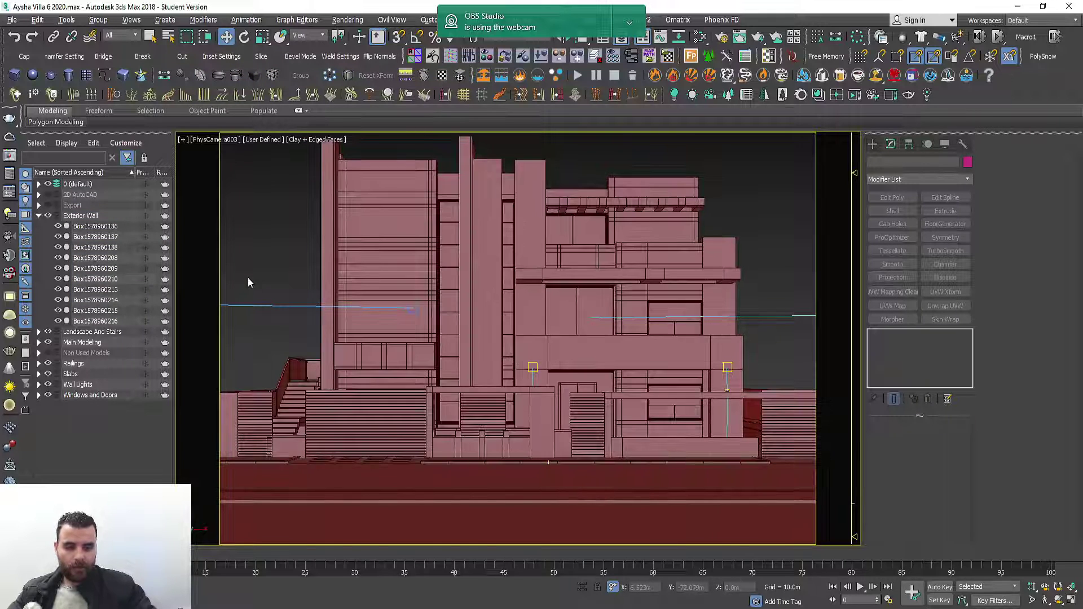
click(699, 448)
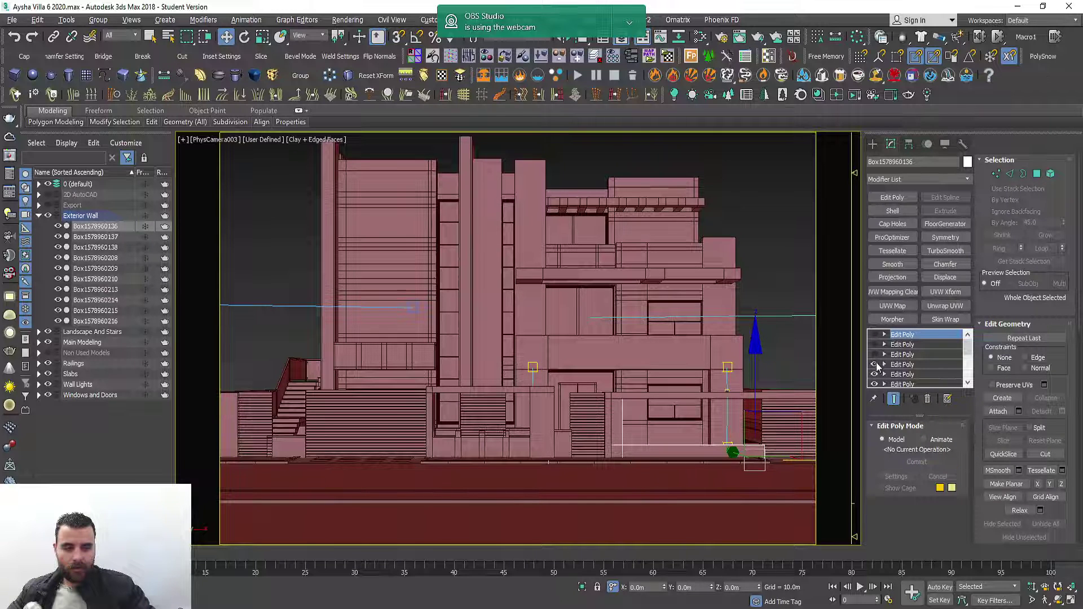
click(876, 365)
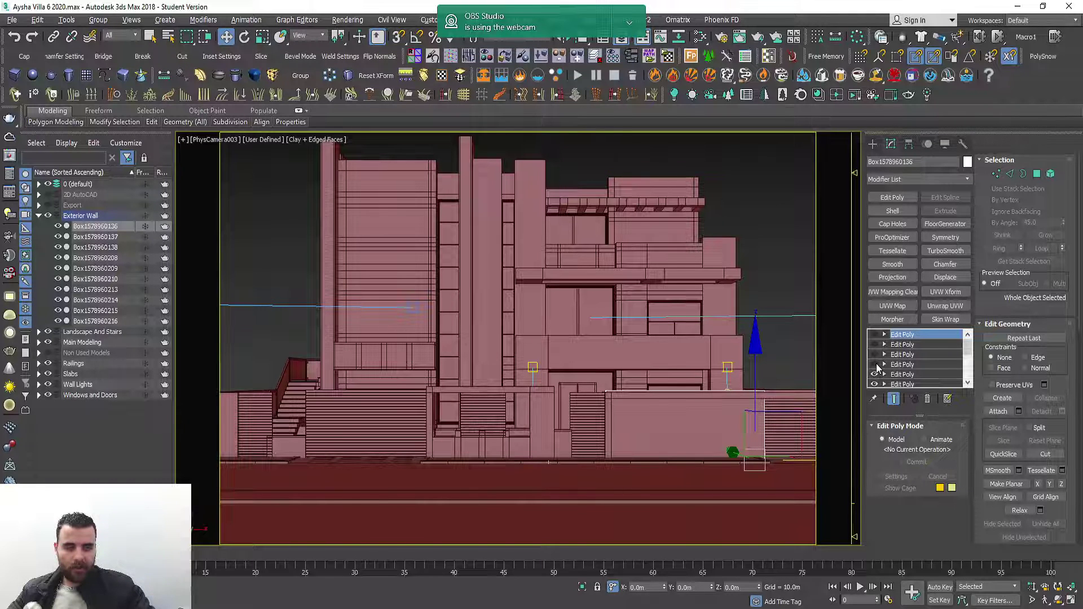
click(876, 365)
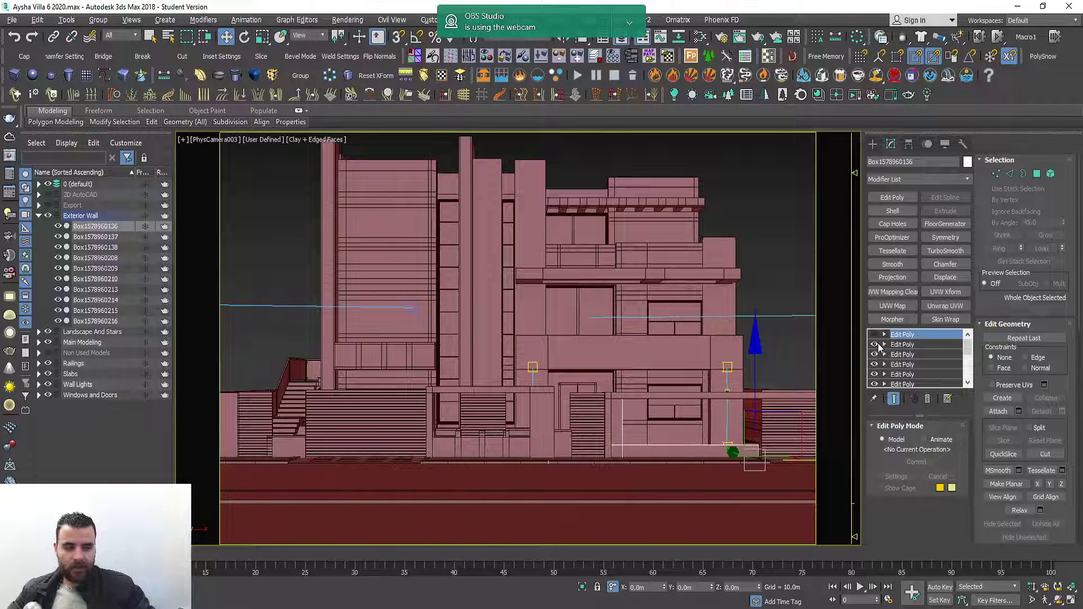
click(876, 335)
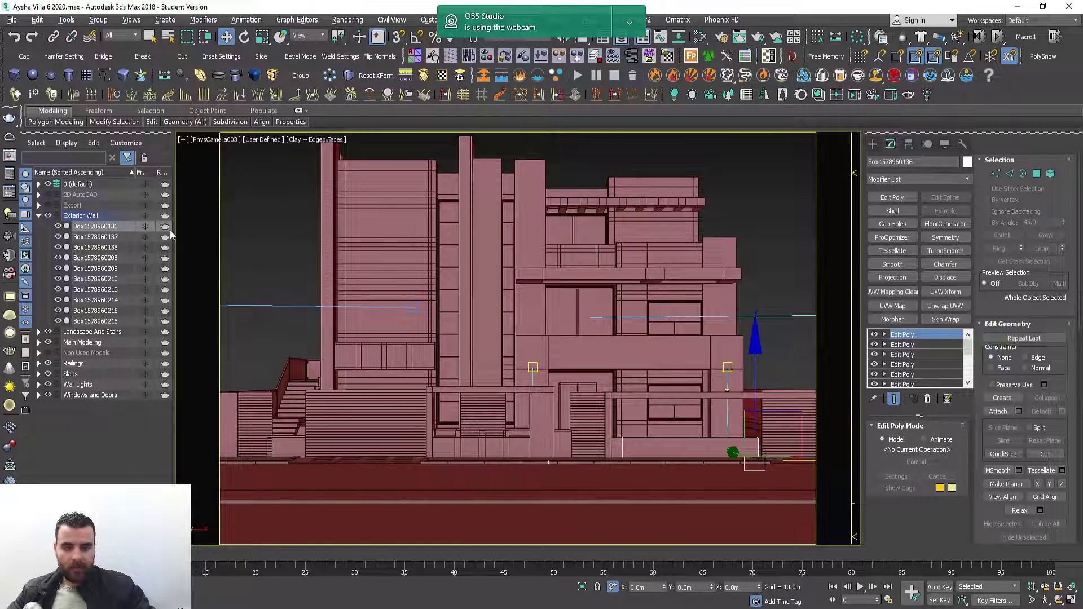
Hide the seven foreground wall boxes again via their eye icons and clear the selection.
click(90, 248)
shift+click(91, 310)
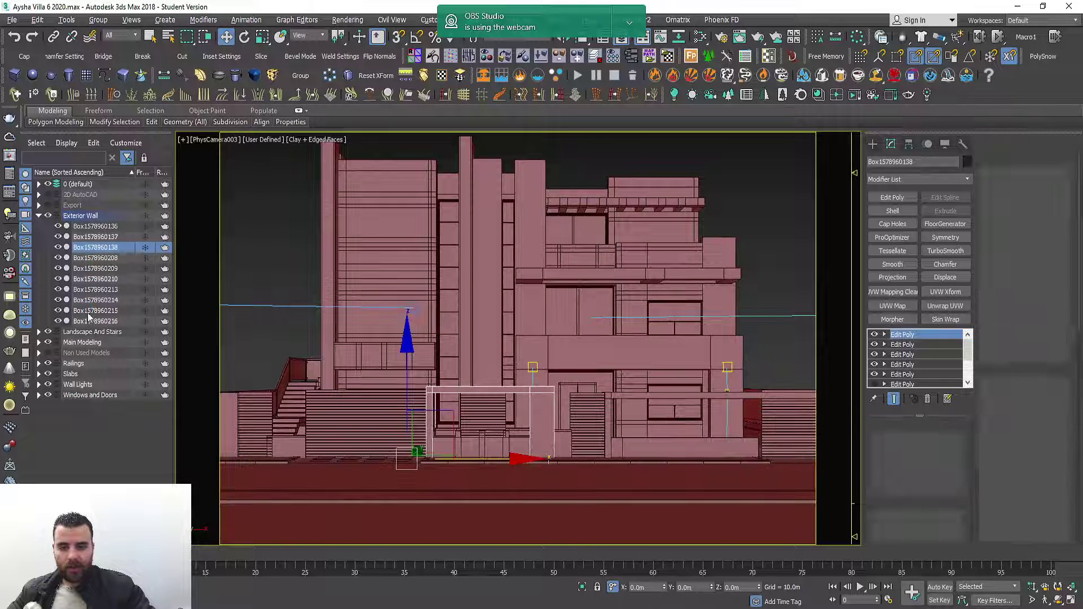
click(58, 310)
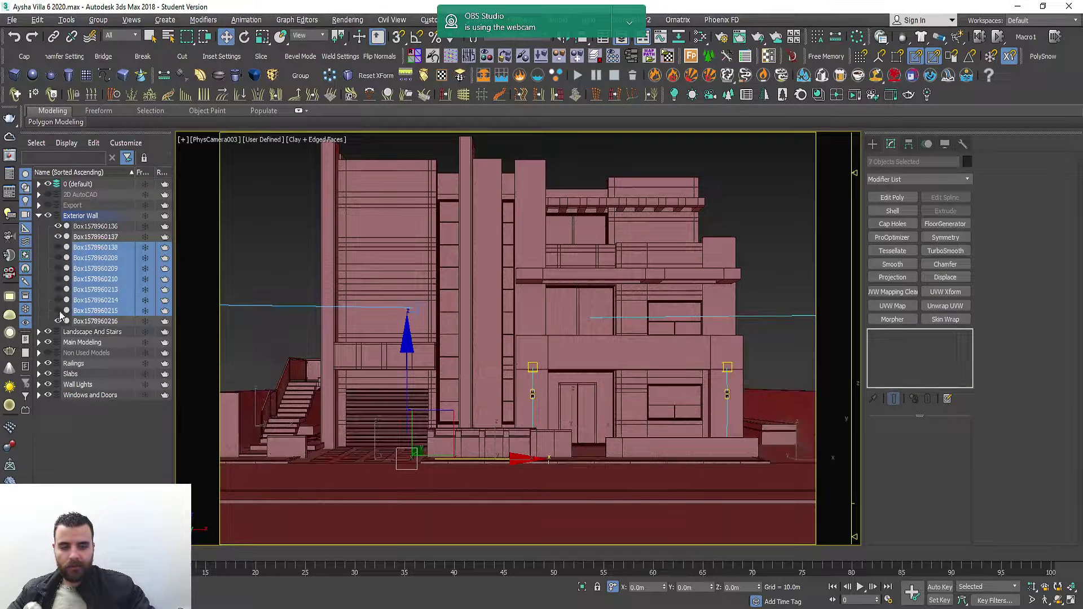
click(284, 251)
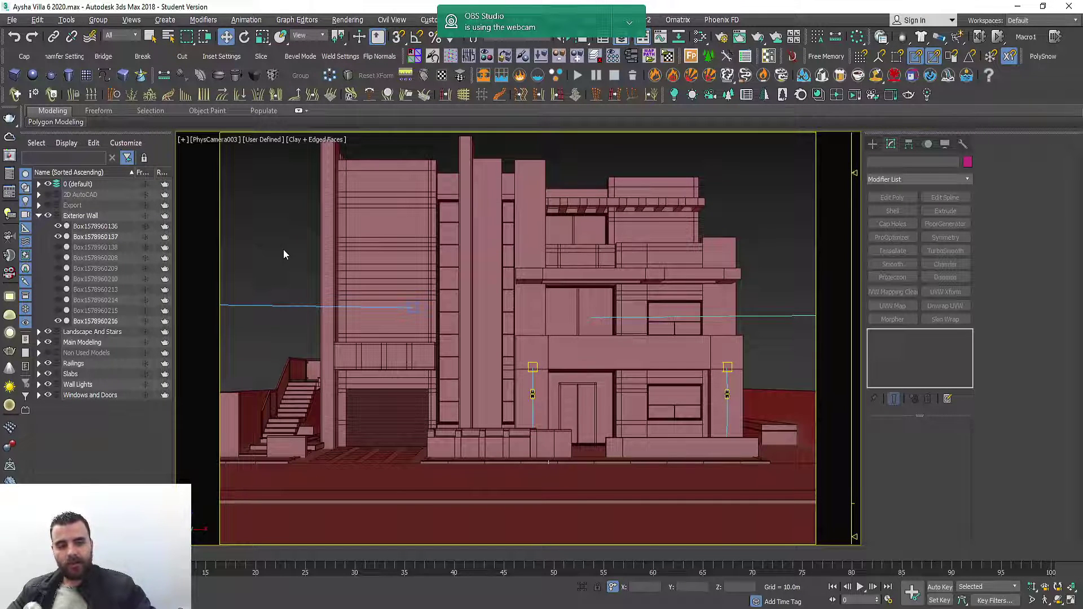
click(628, 25)
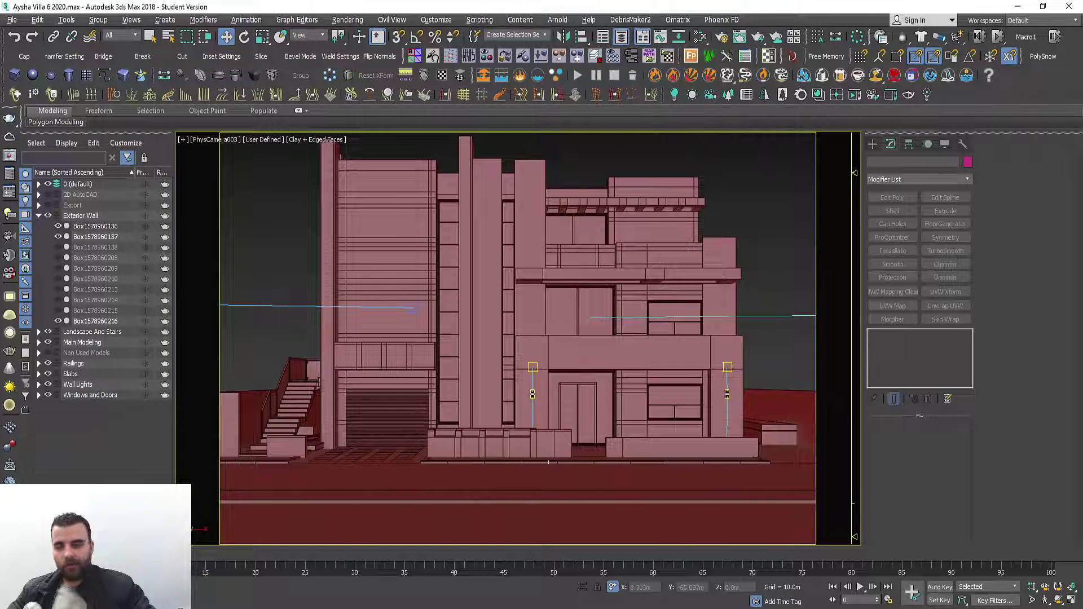